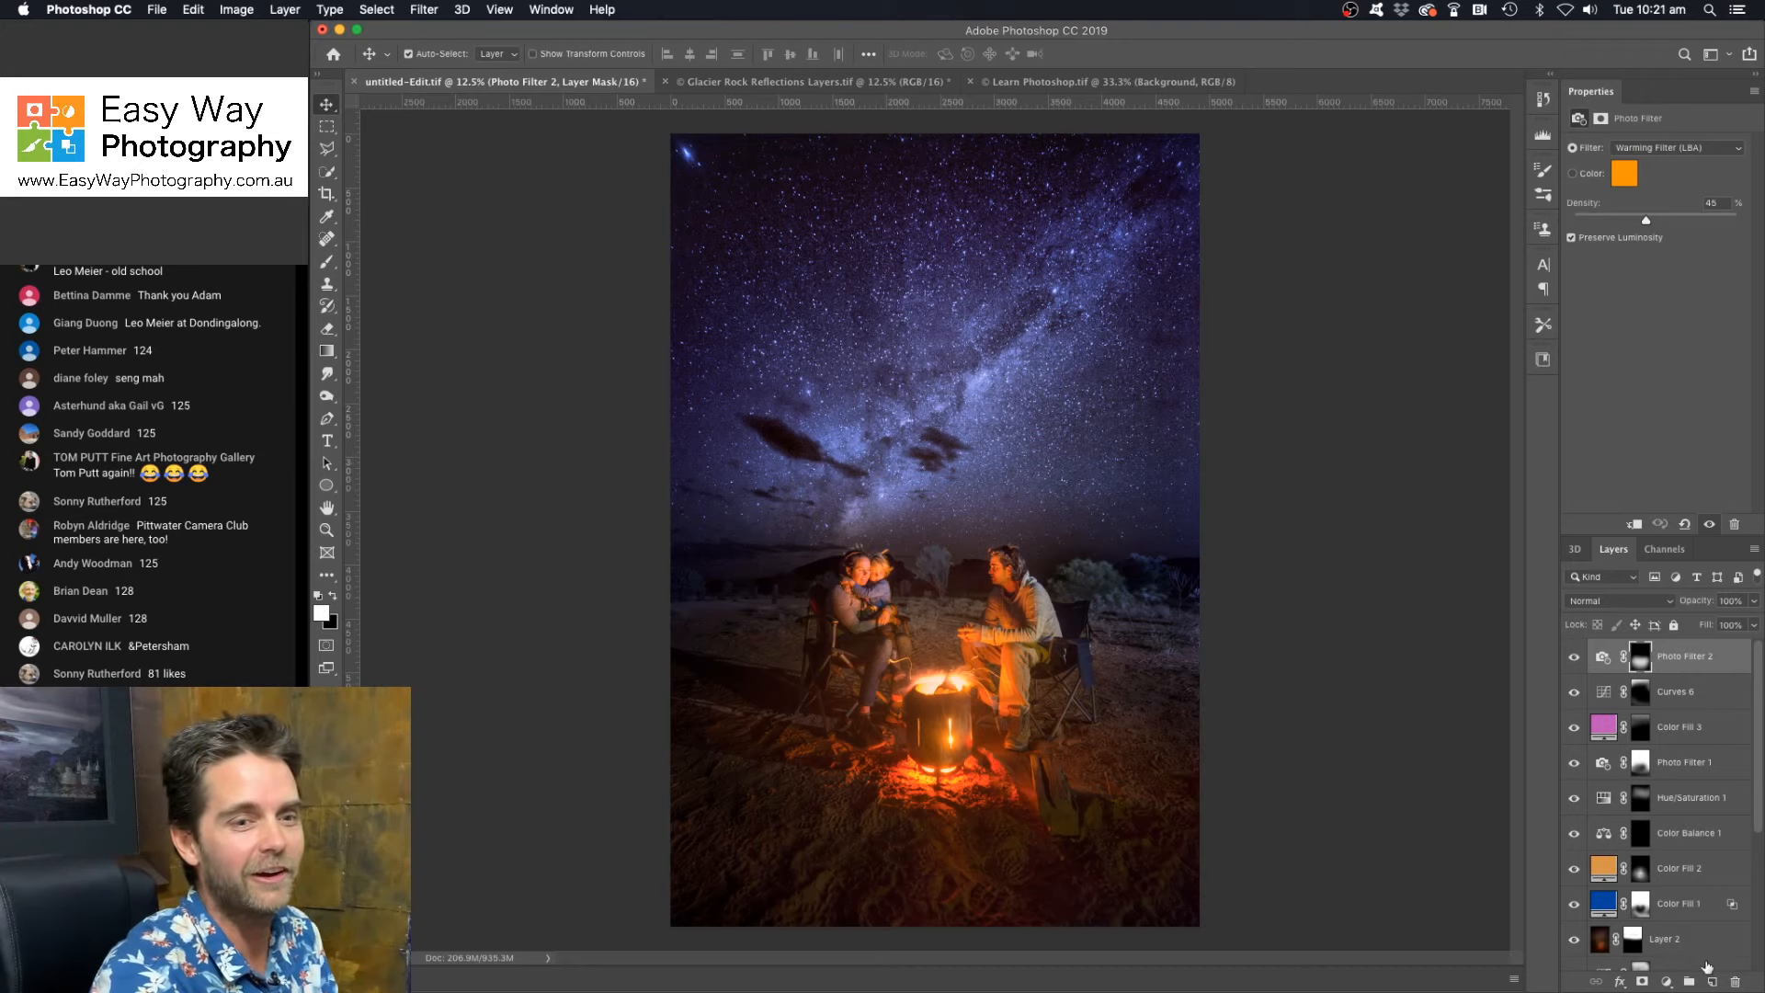
Step: Compare the campfire image's original Background layer alone with the full edit by toggling all the other layers' visibility
scroll(1641, 928, down, 5)
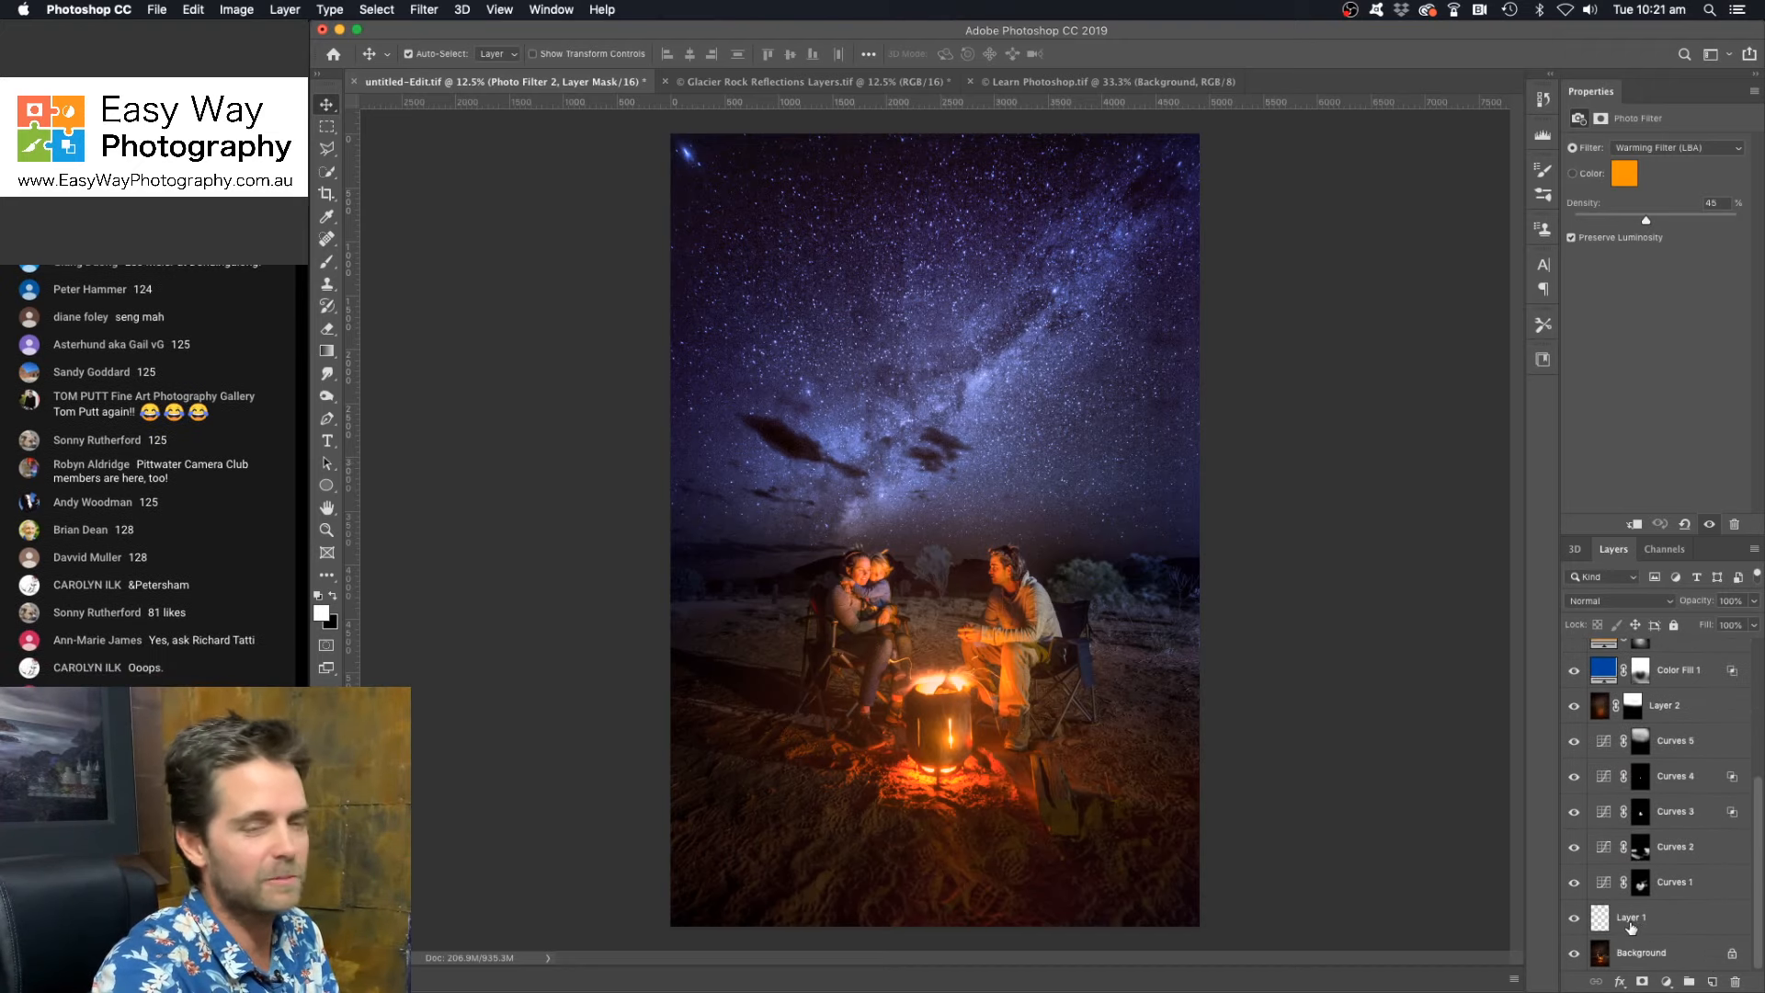
alt+click(1575, 953)
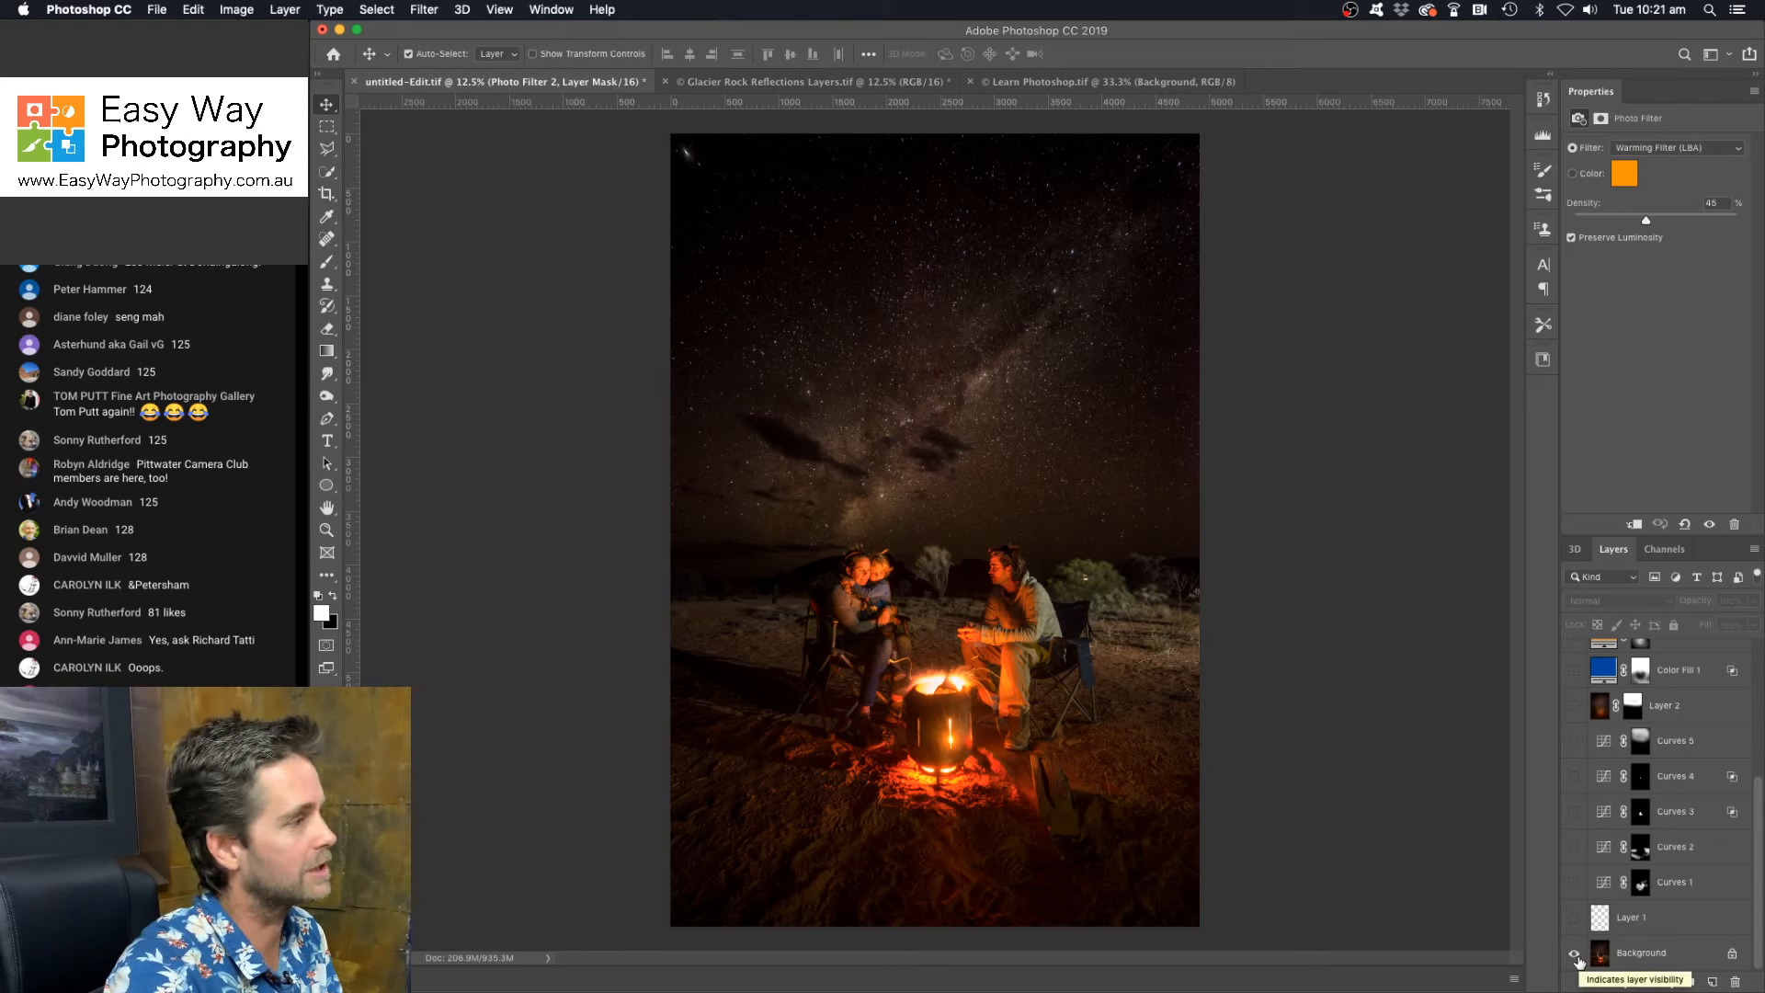
alt+click(1575, 954)
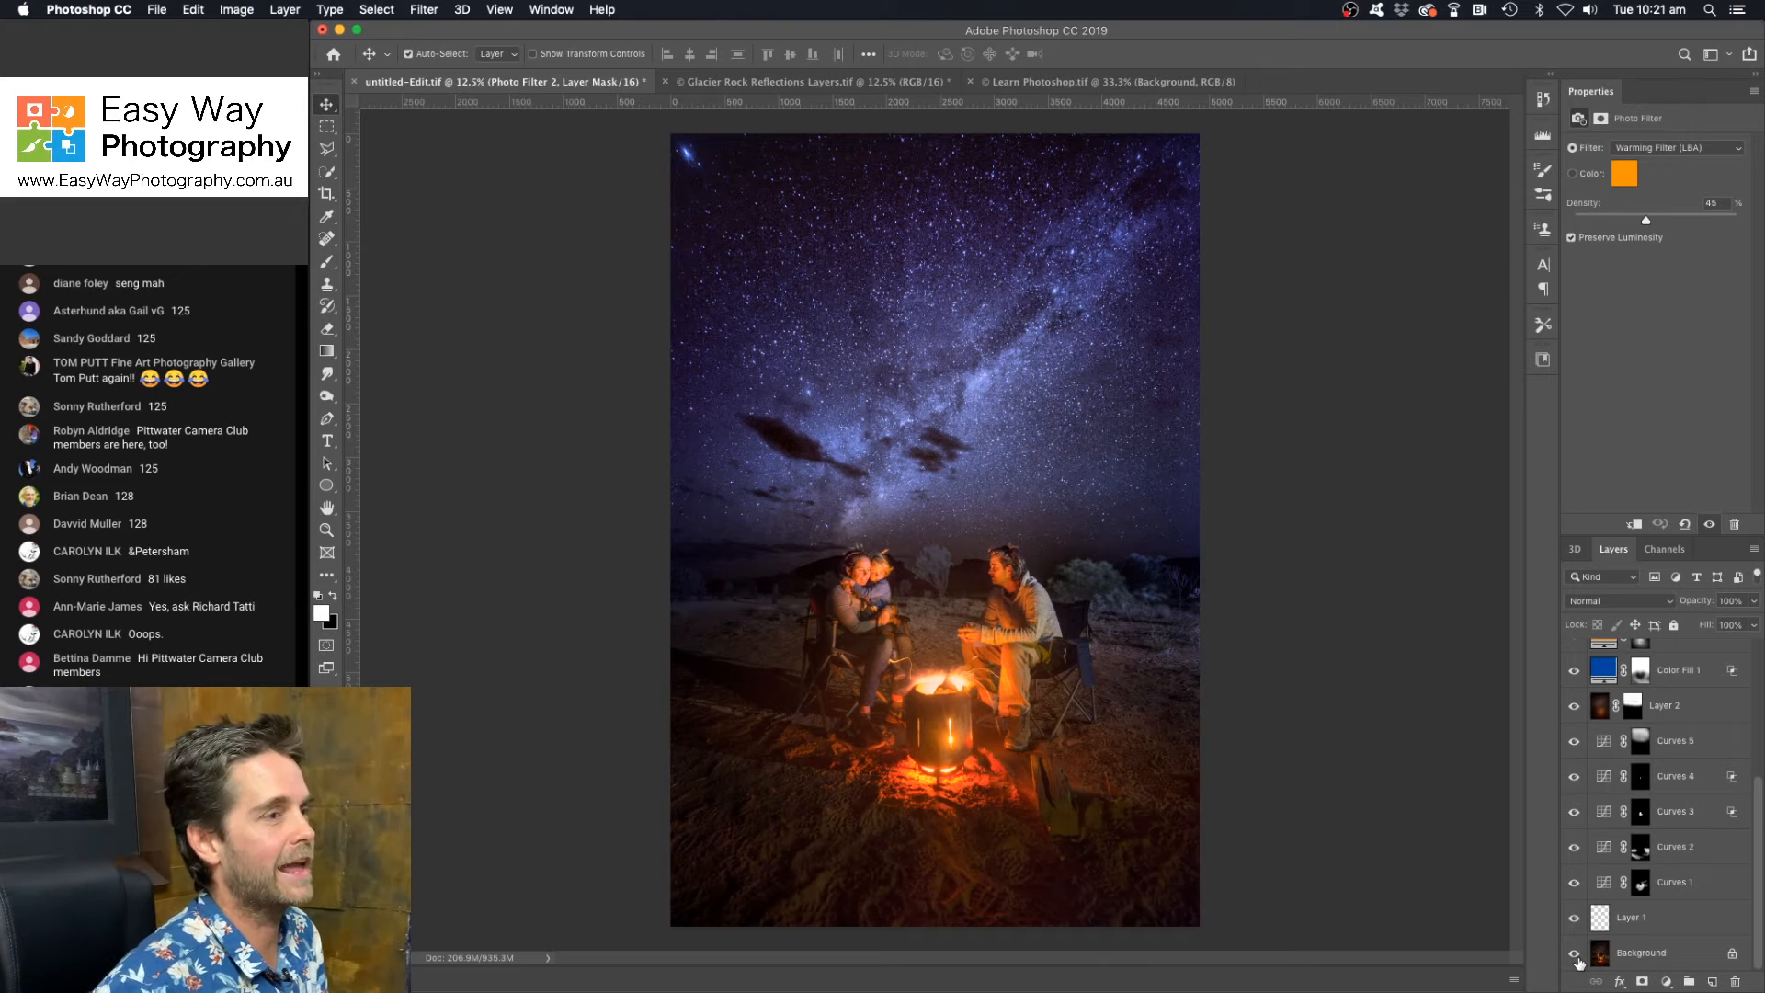
Step: Compare the unedited Learn Photoshop.tif with the finished Glacier Rock Reflections Layers.tif at 16.7% zoom
click(1110, 82)
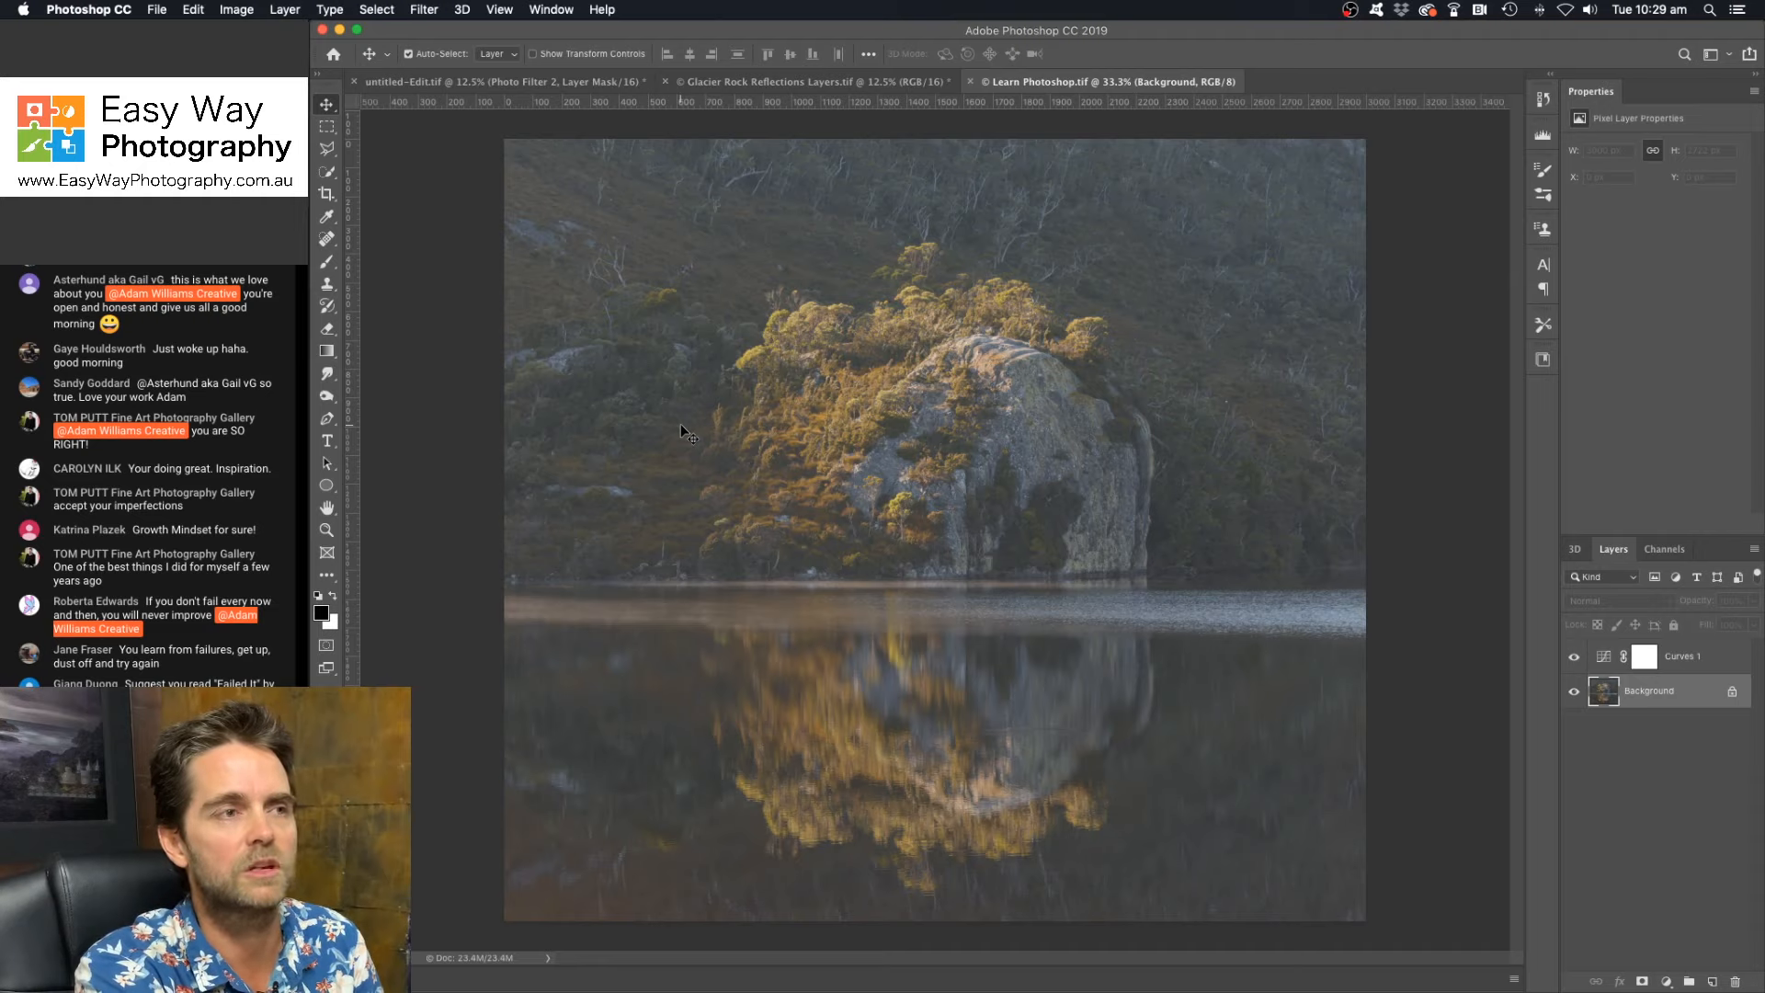
click(827, 83)
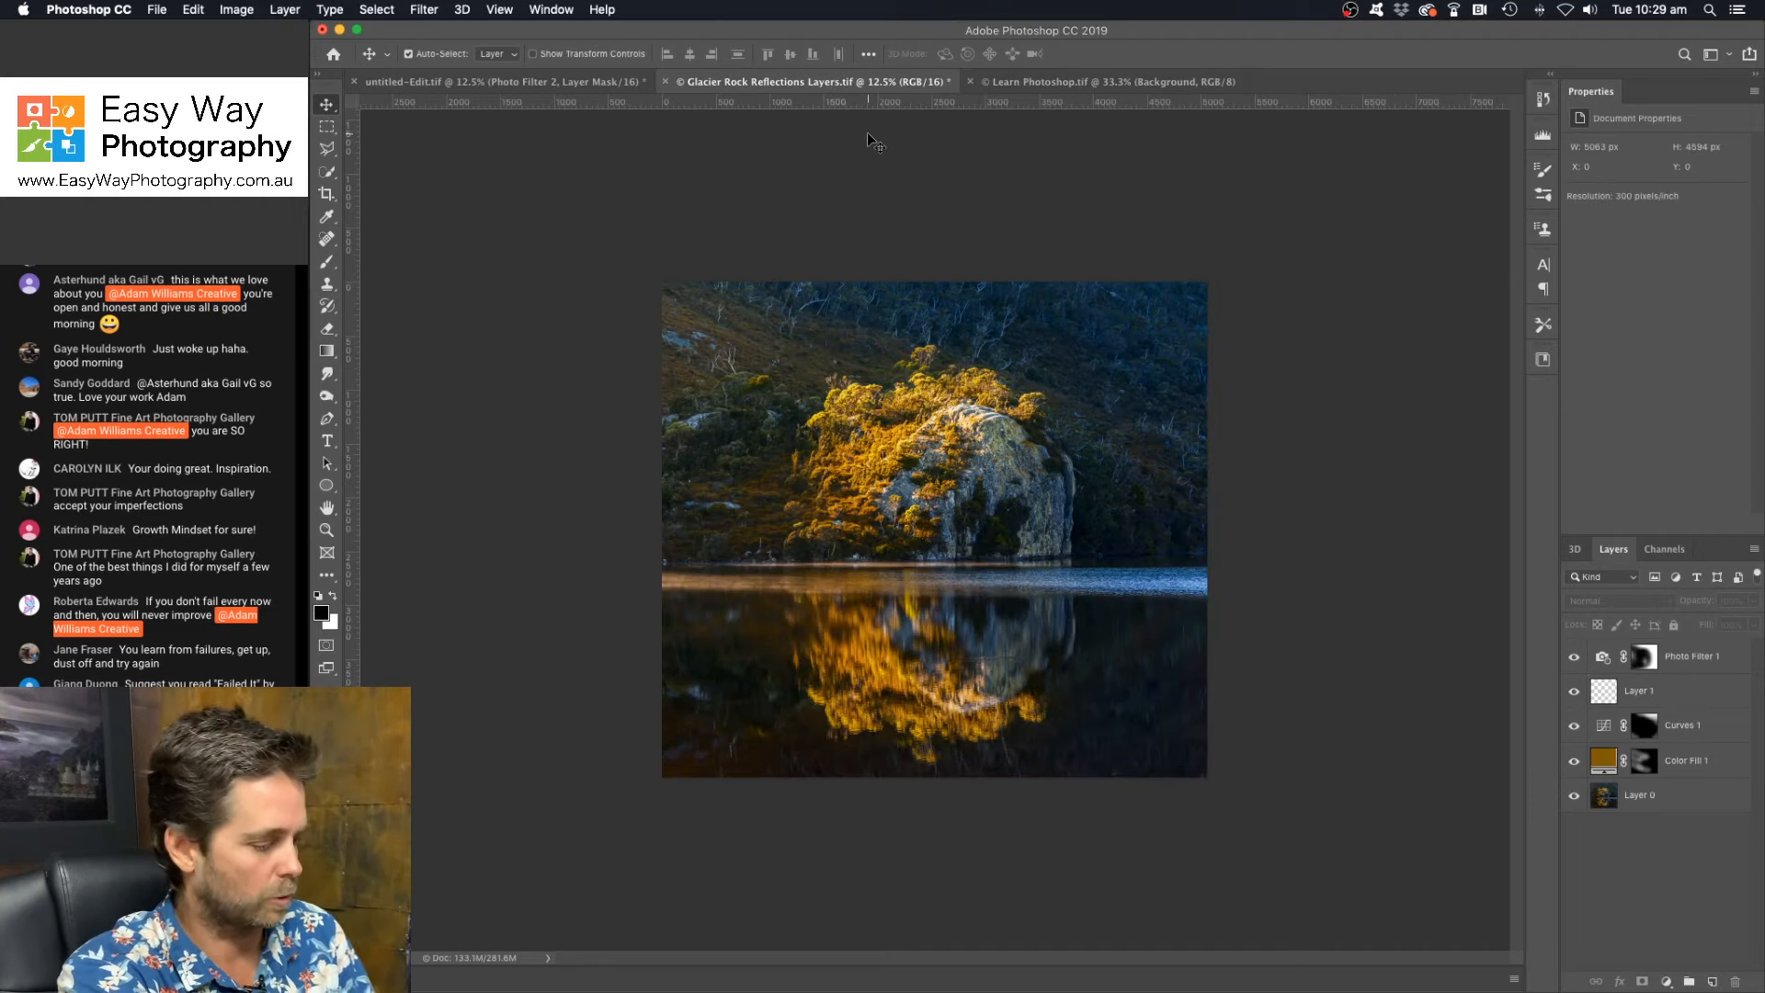
key(super+equal)
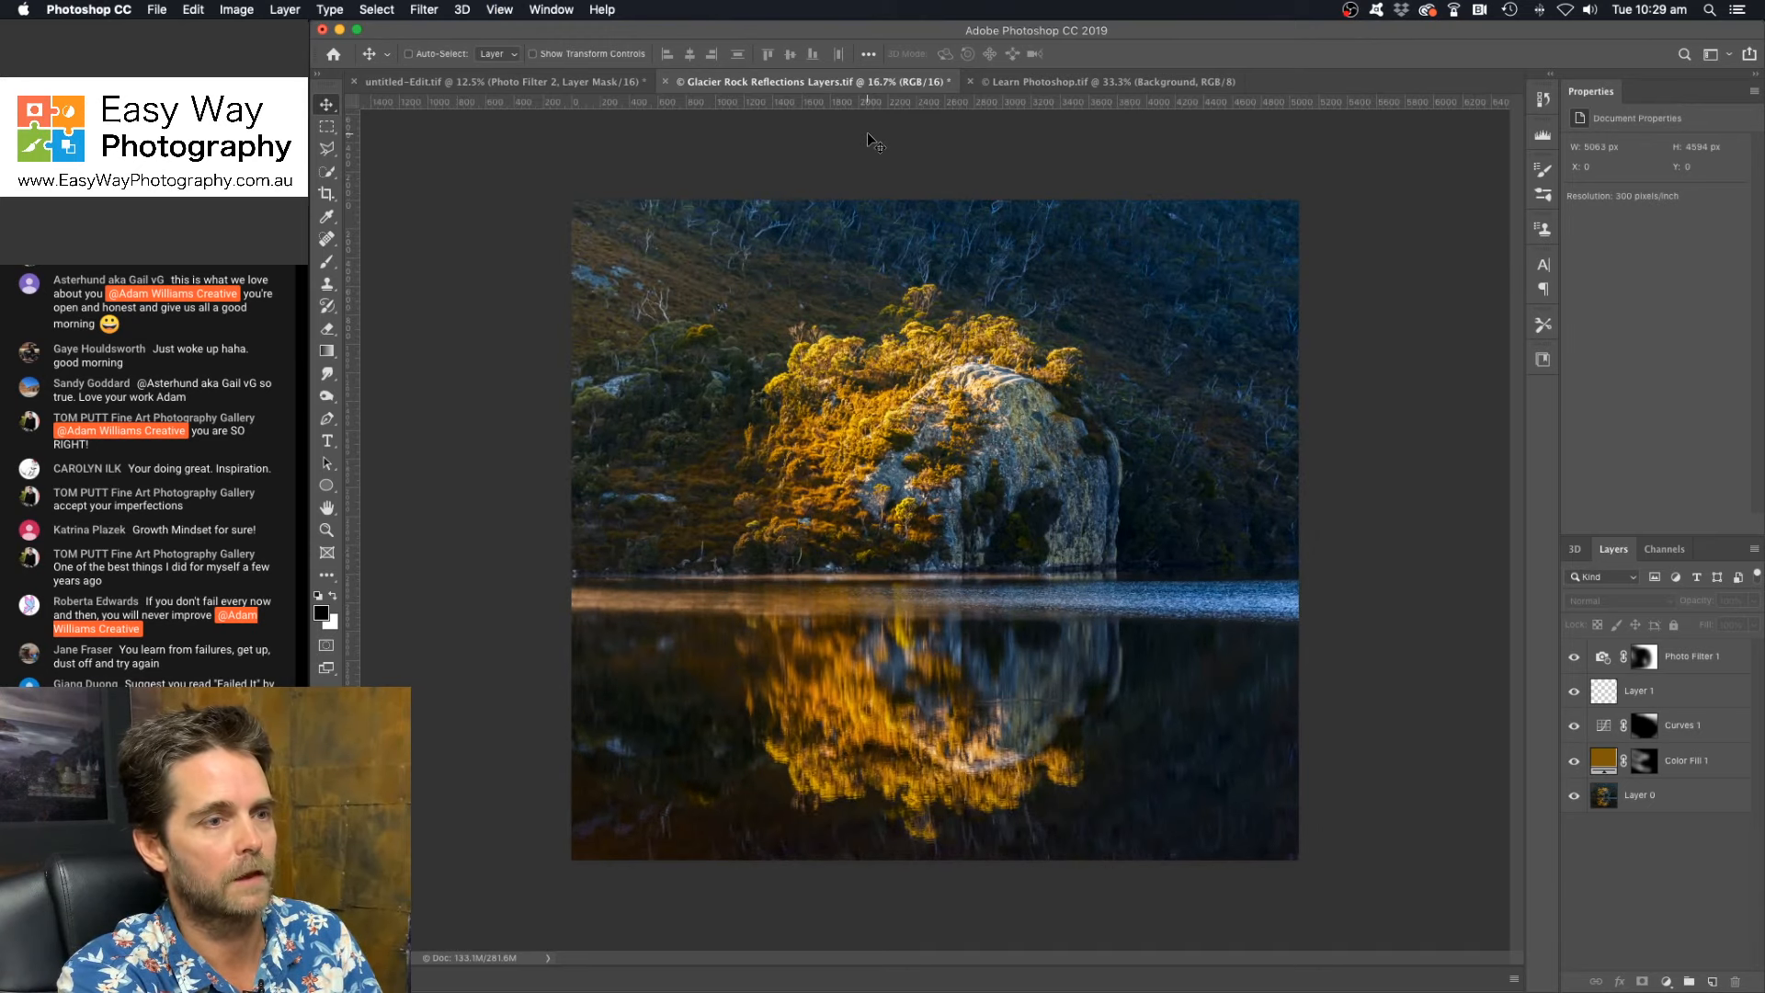
key(super+equal)
key(super+minus)
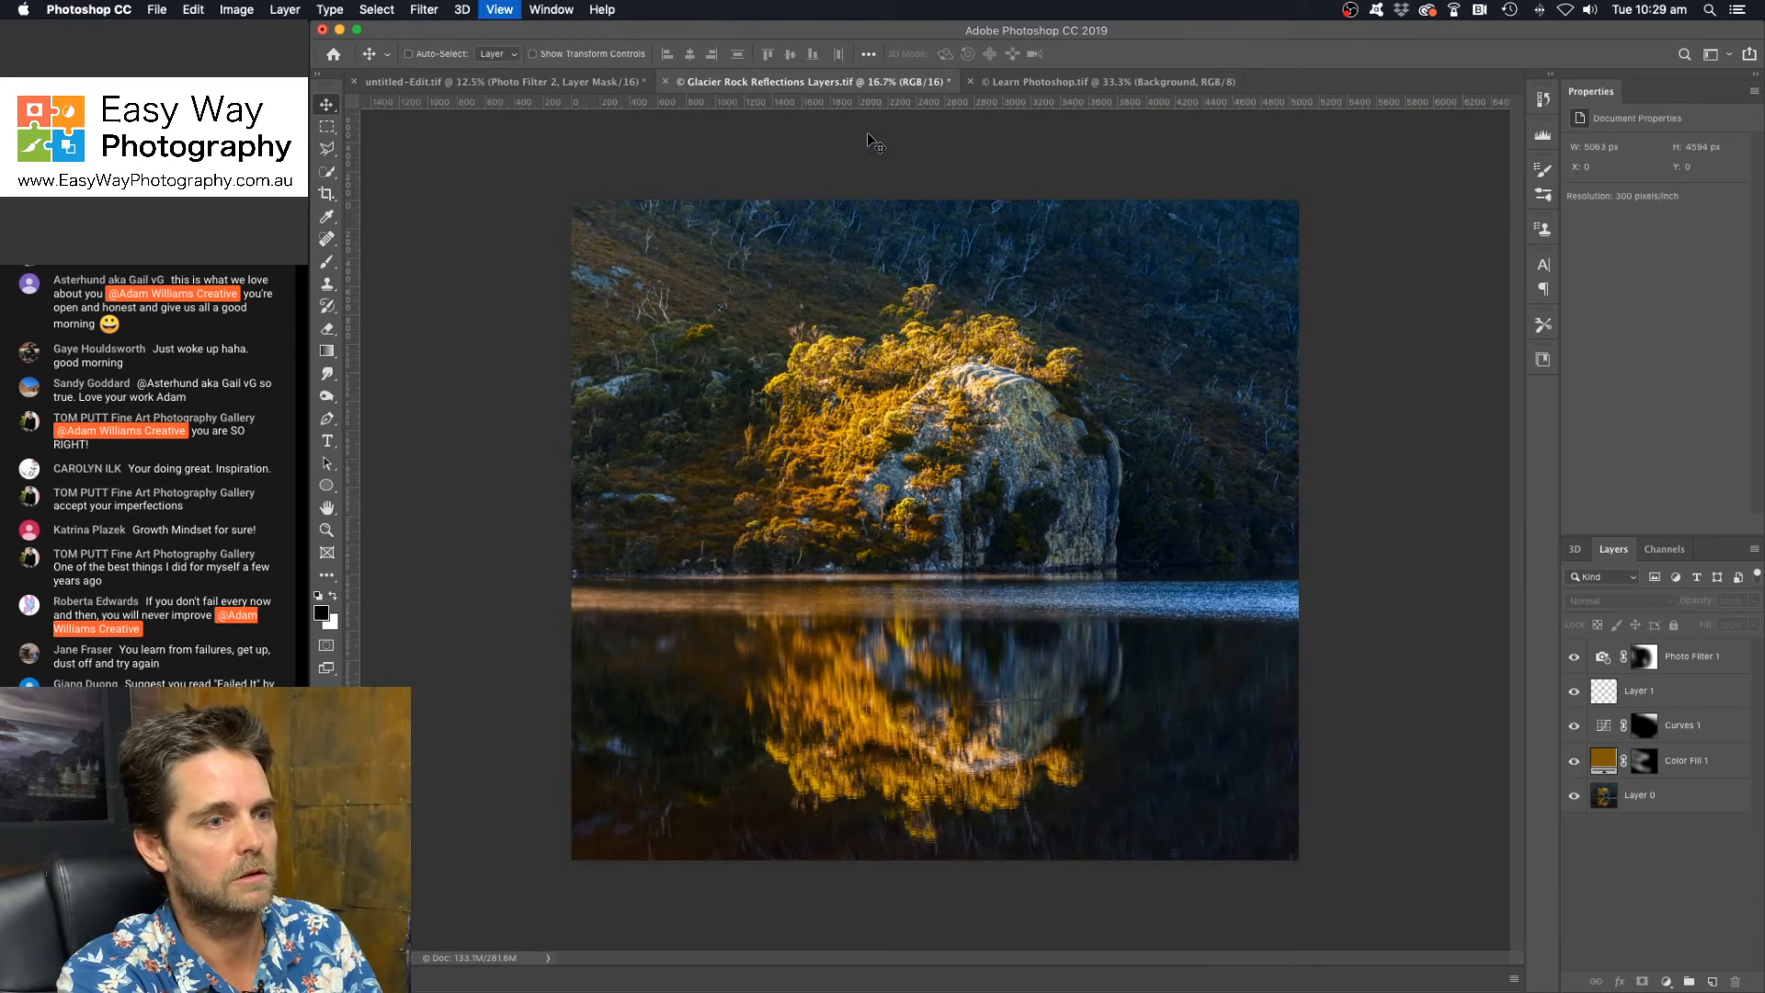
key(ctrl+Tab)
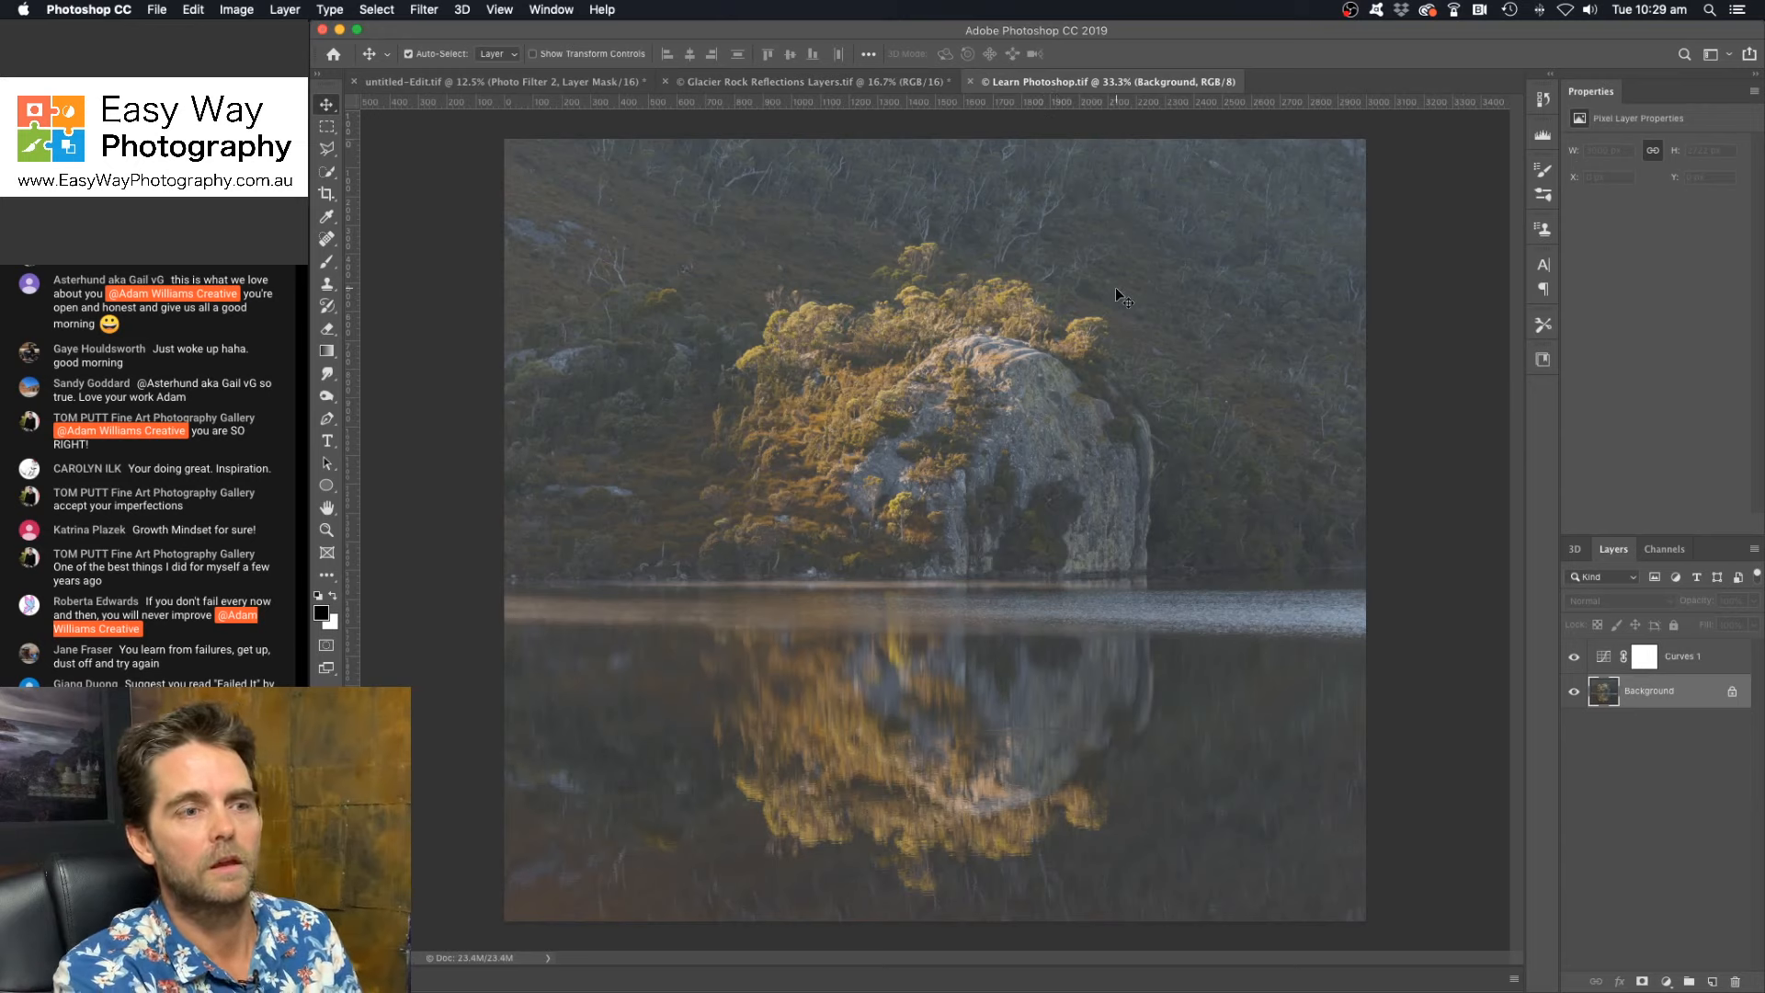
click(878, 83)
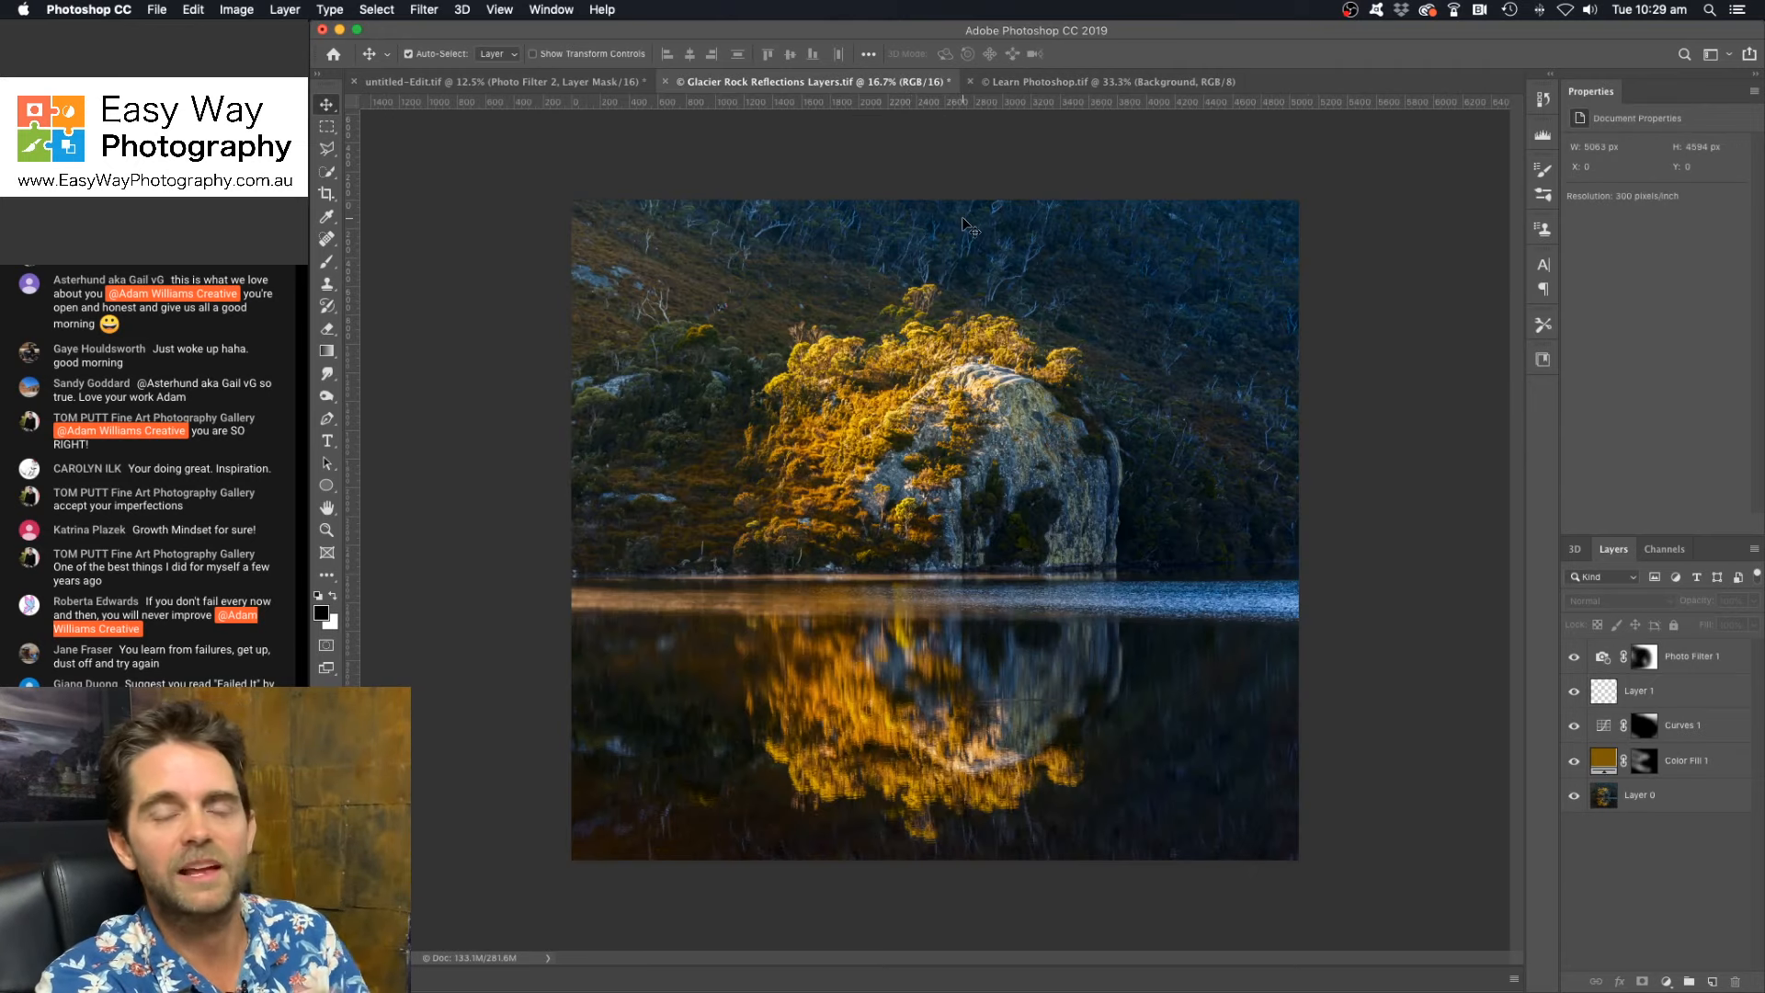
Step: Delete the existing Curves 1 layer from Learn Photoshop.tif, leaving only the Background layer
click(1094, 82)
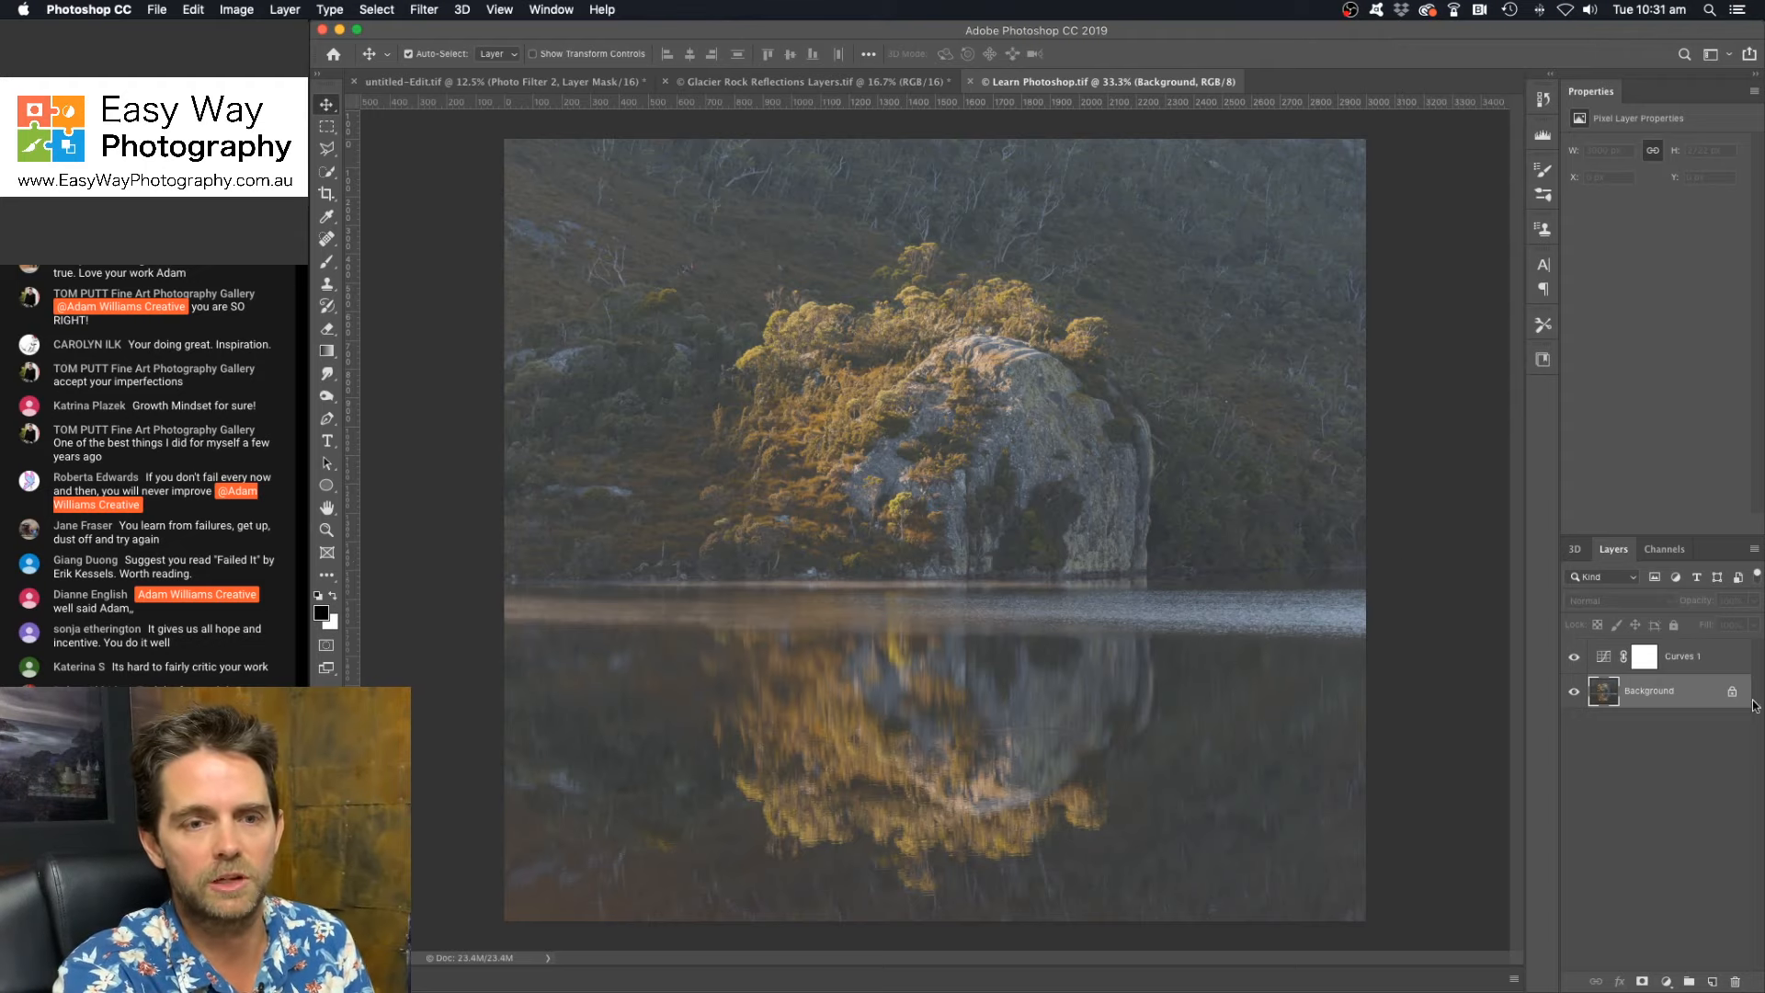
click(1723, 658)
double_click(1724, 658)
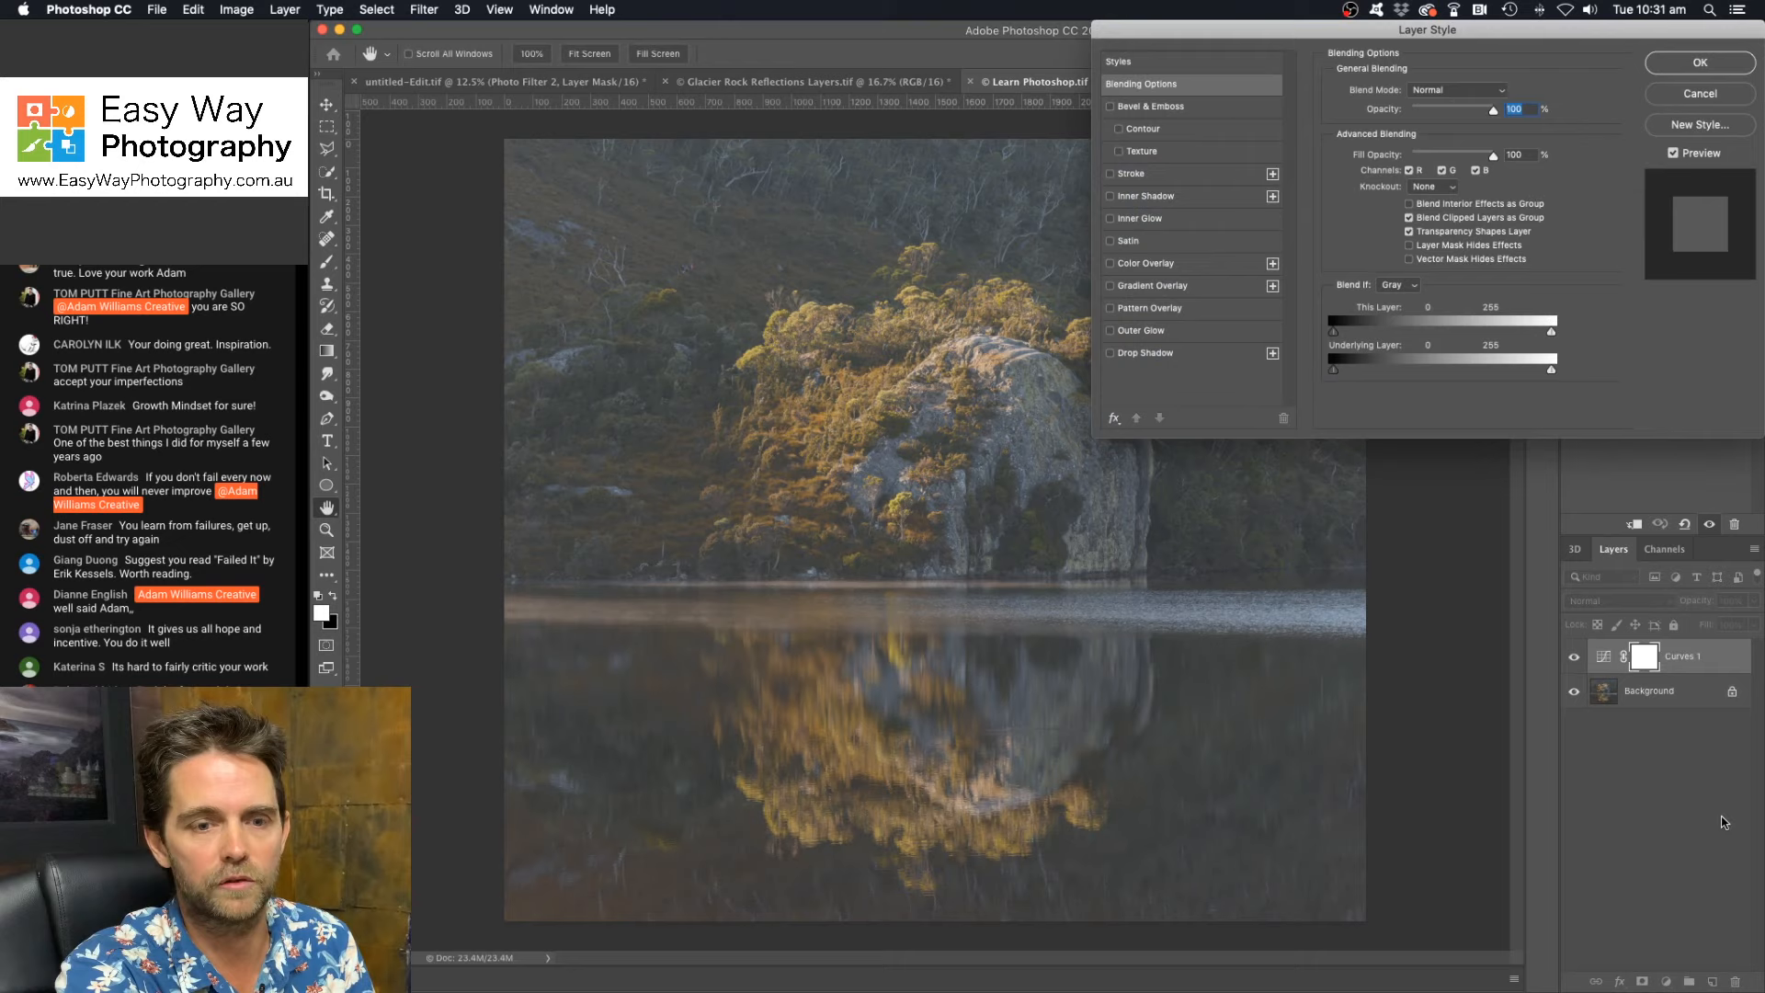
click(1684, 92)
drag(1719, 657, 1733, 981)
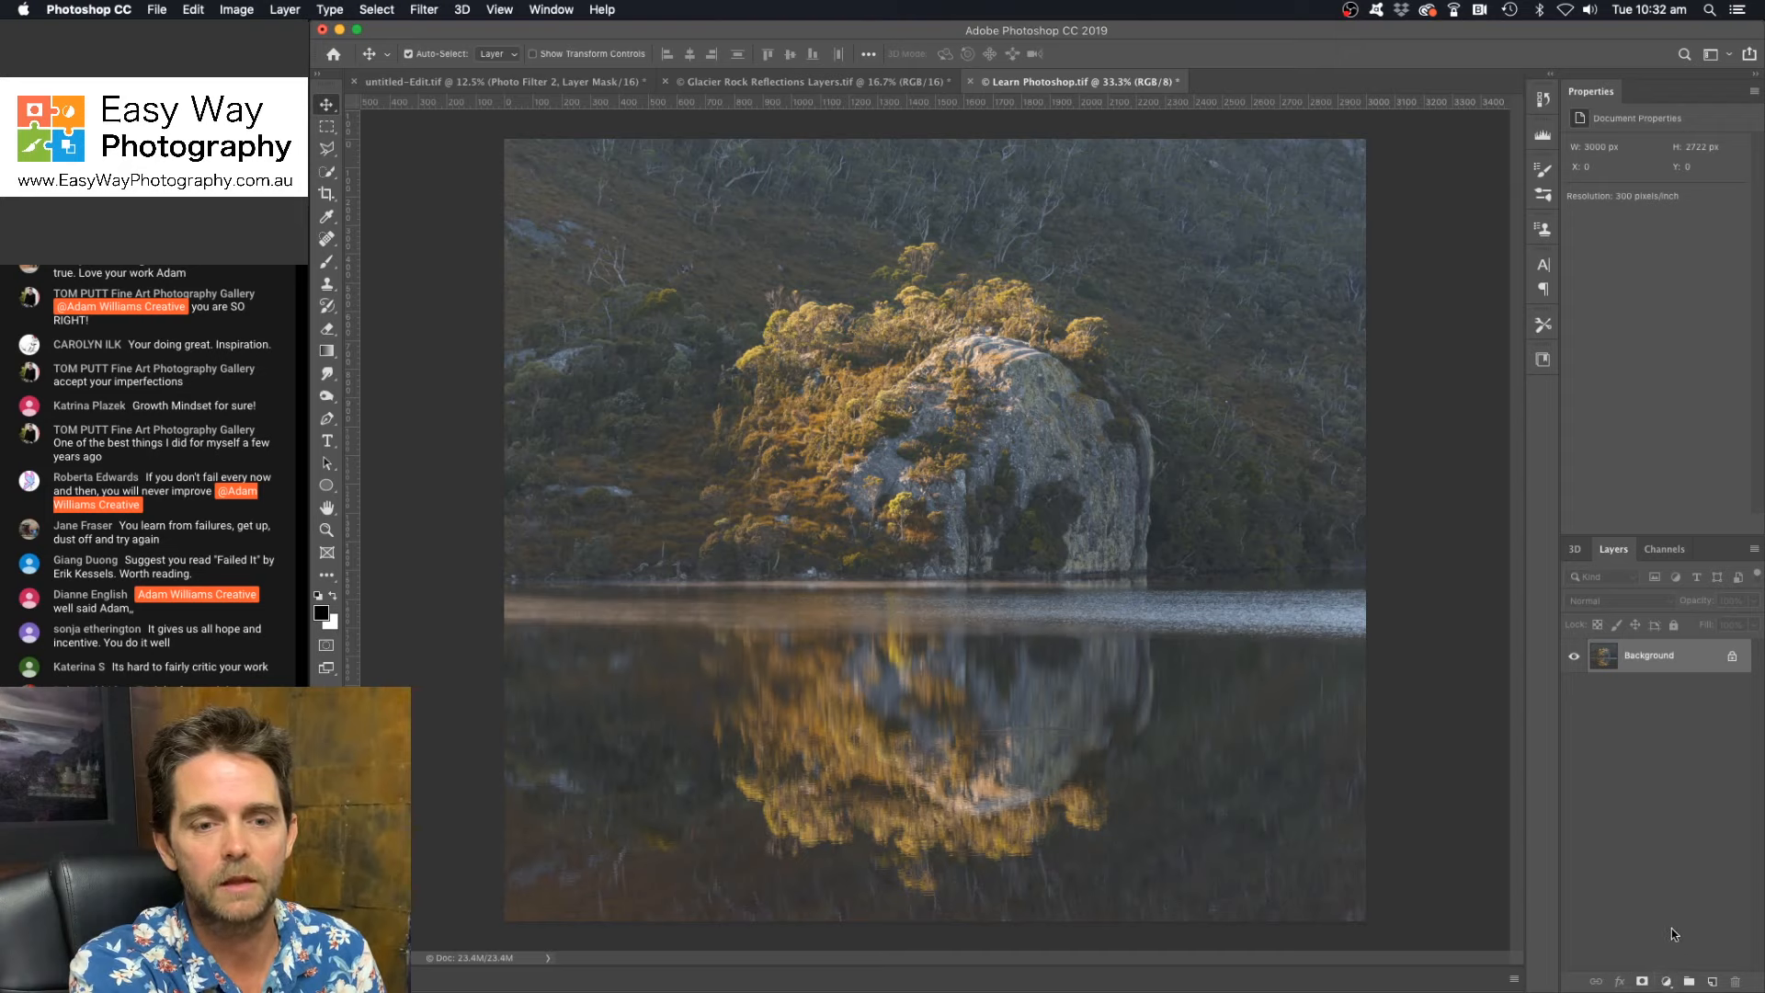
Step: Add a Curves adjustment layer above the Background and apply its Auto correction
click(1667, 982)
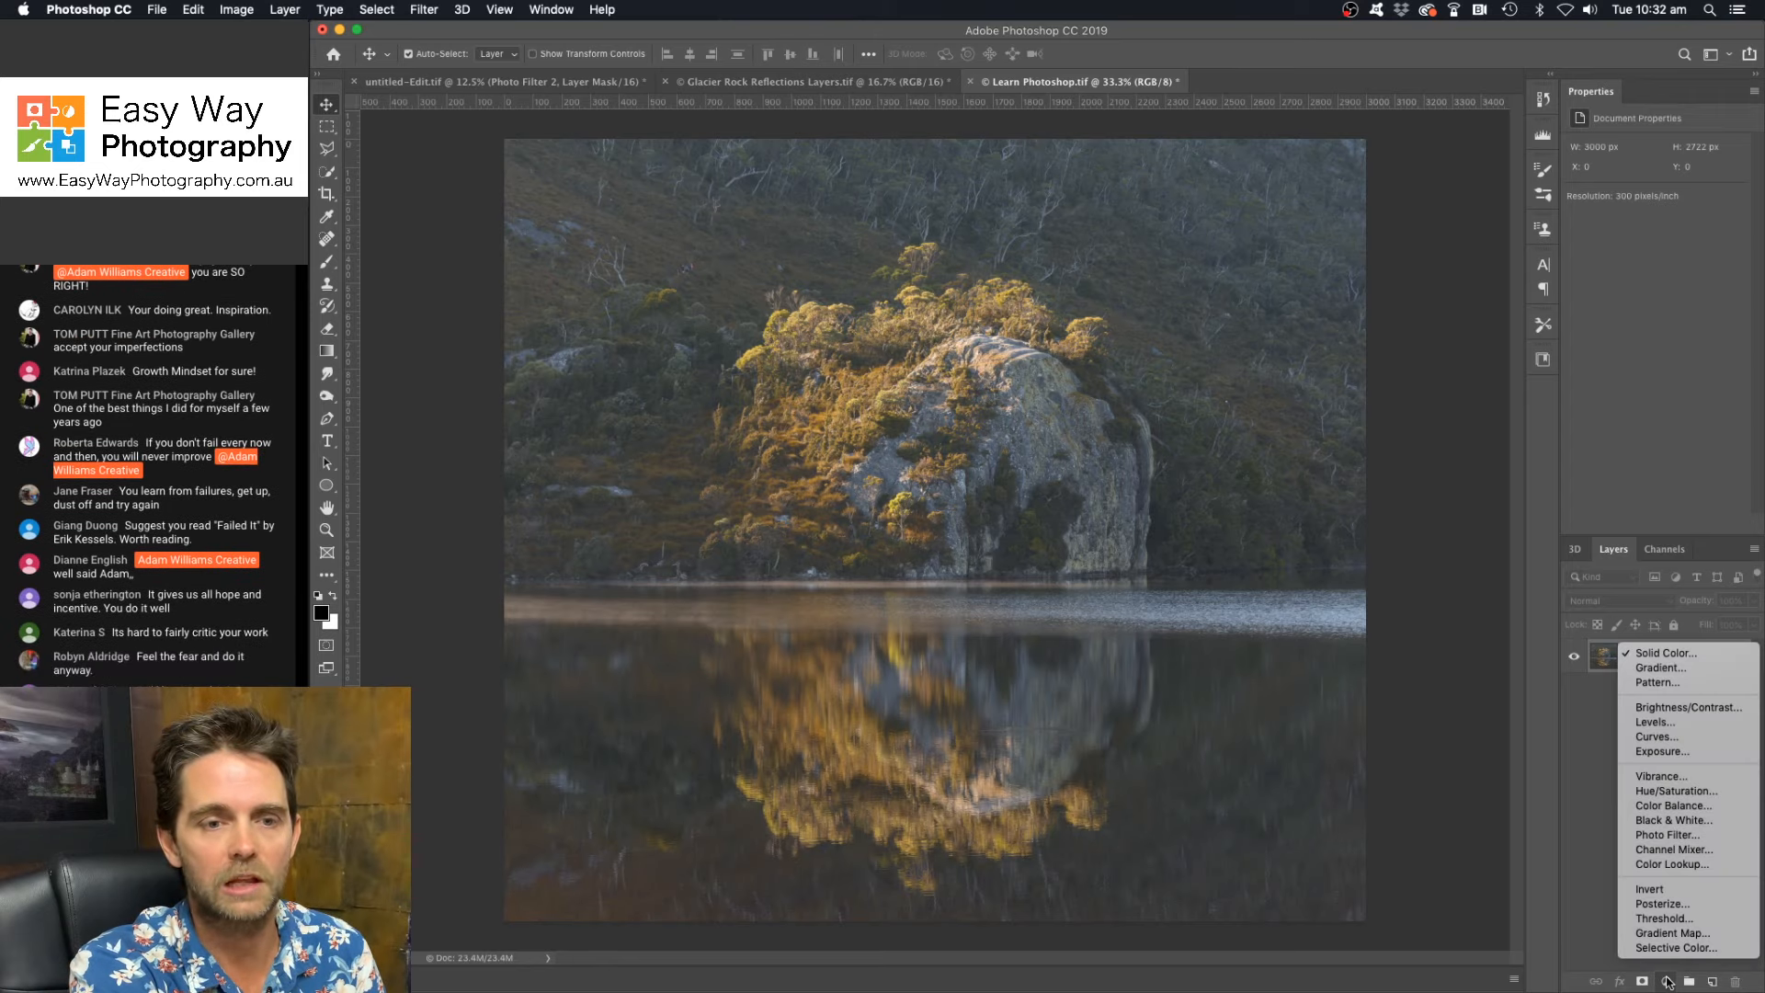
click(1675, 738)
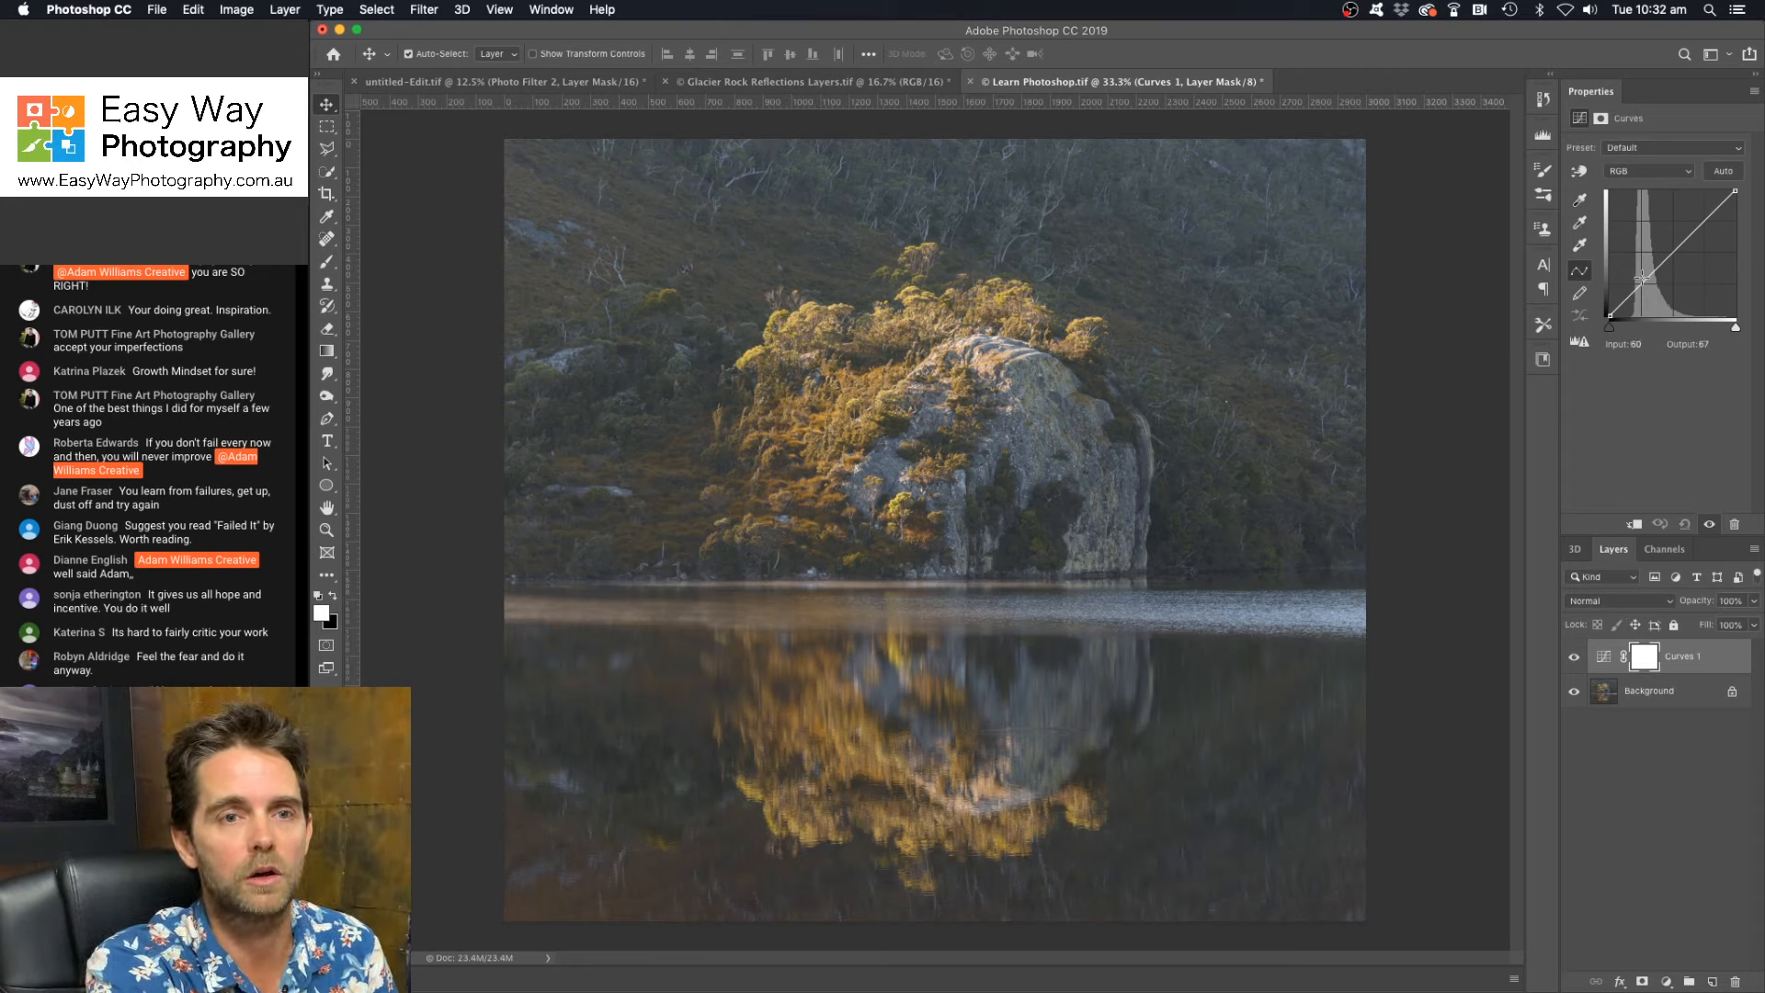
click(1726, 170)
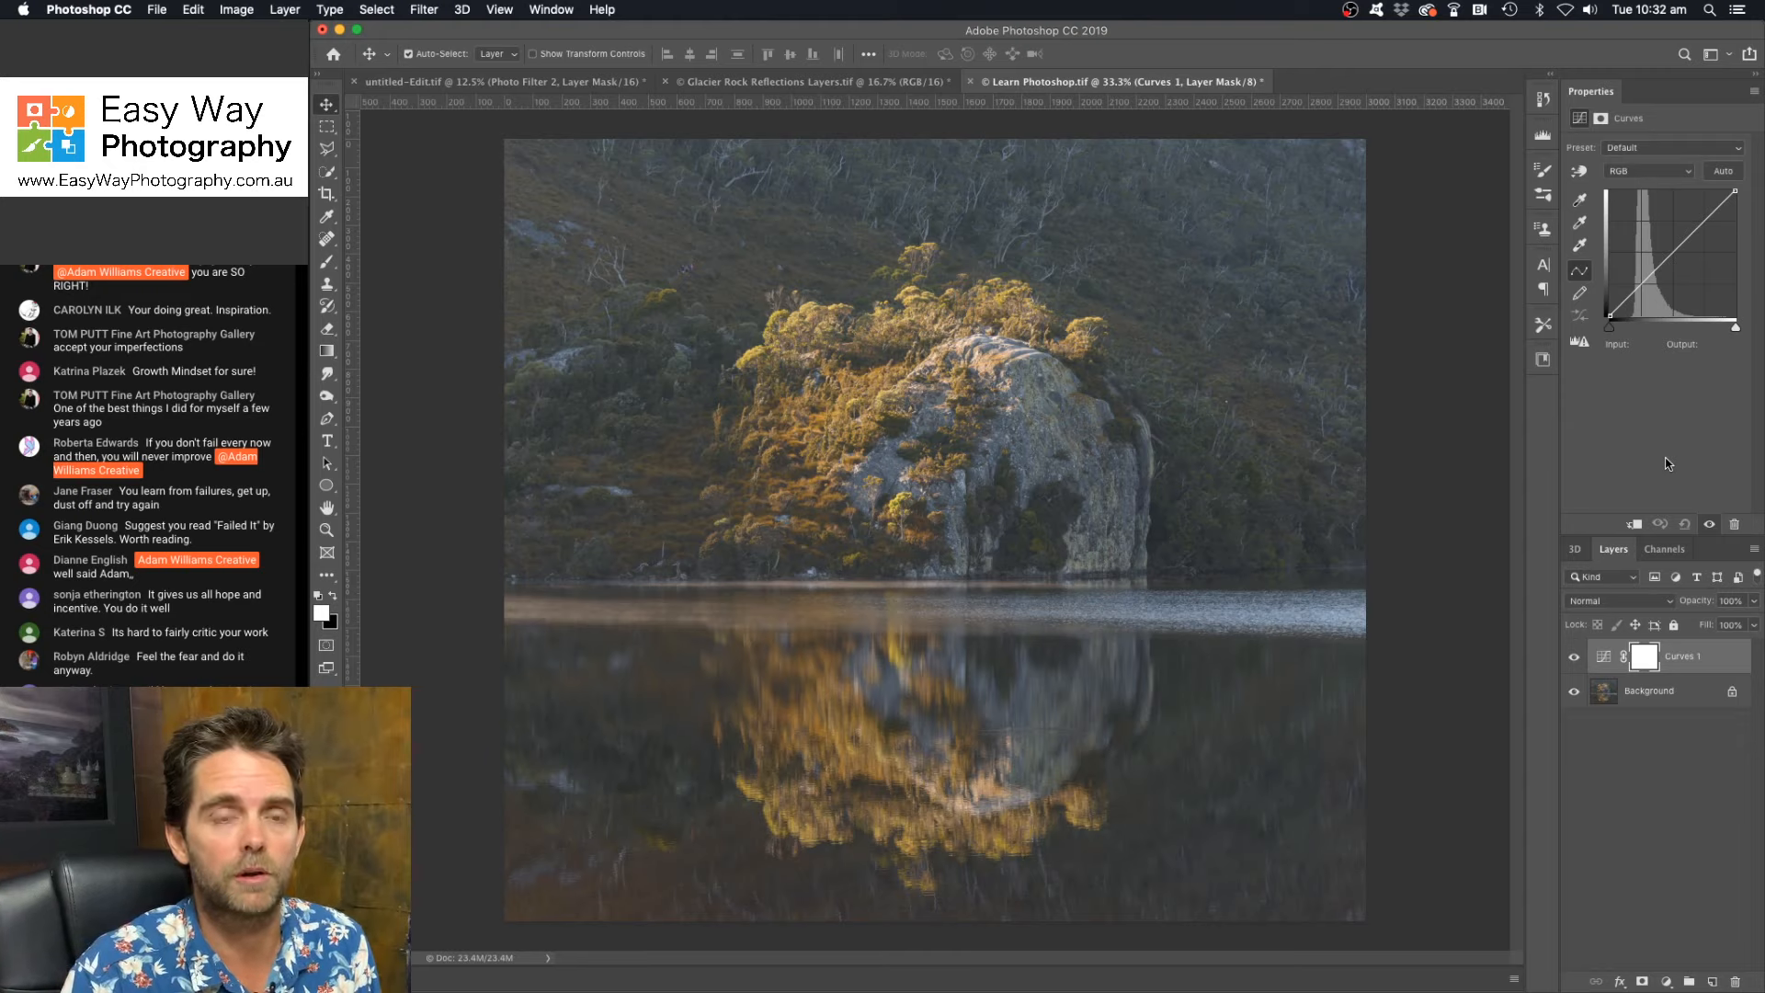
click(1725, 172)
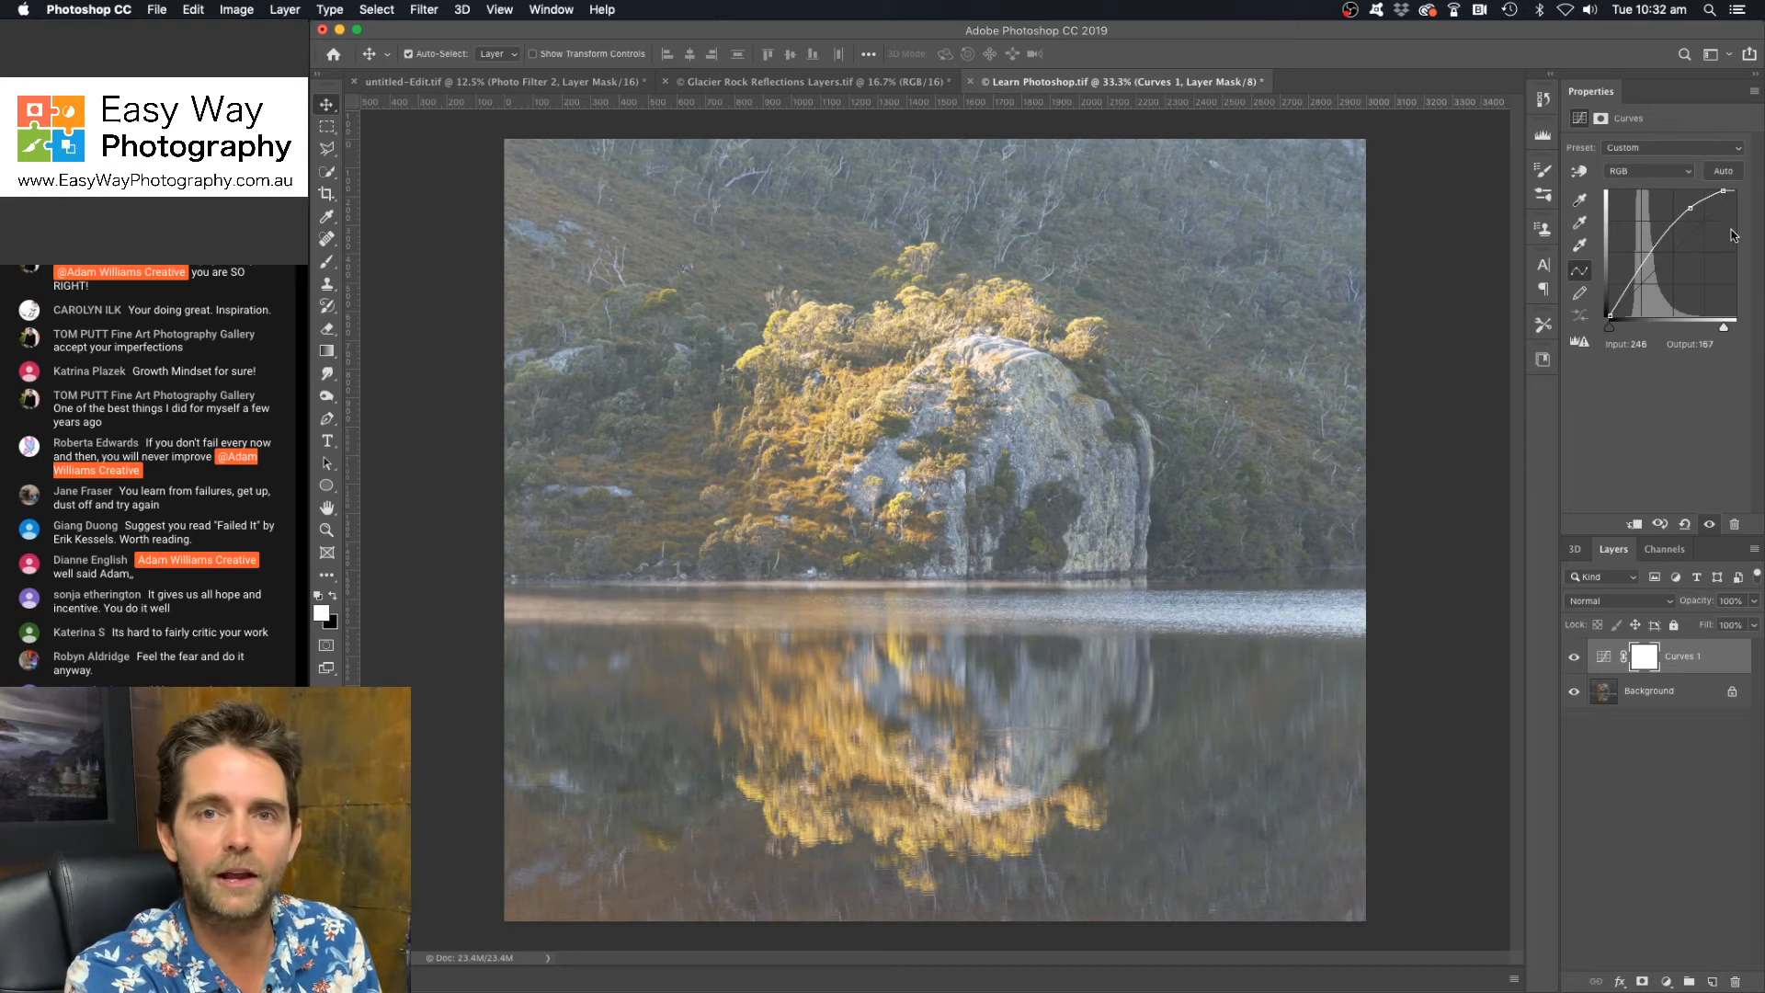
Step: Try the auto color correction algorithms on the curve, accept Enhance Monochromatic Contrast, and compare the image with and without the adjustment
alt+click(1727, 175)
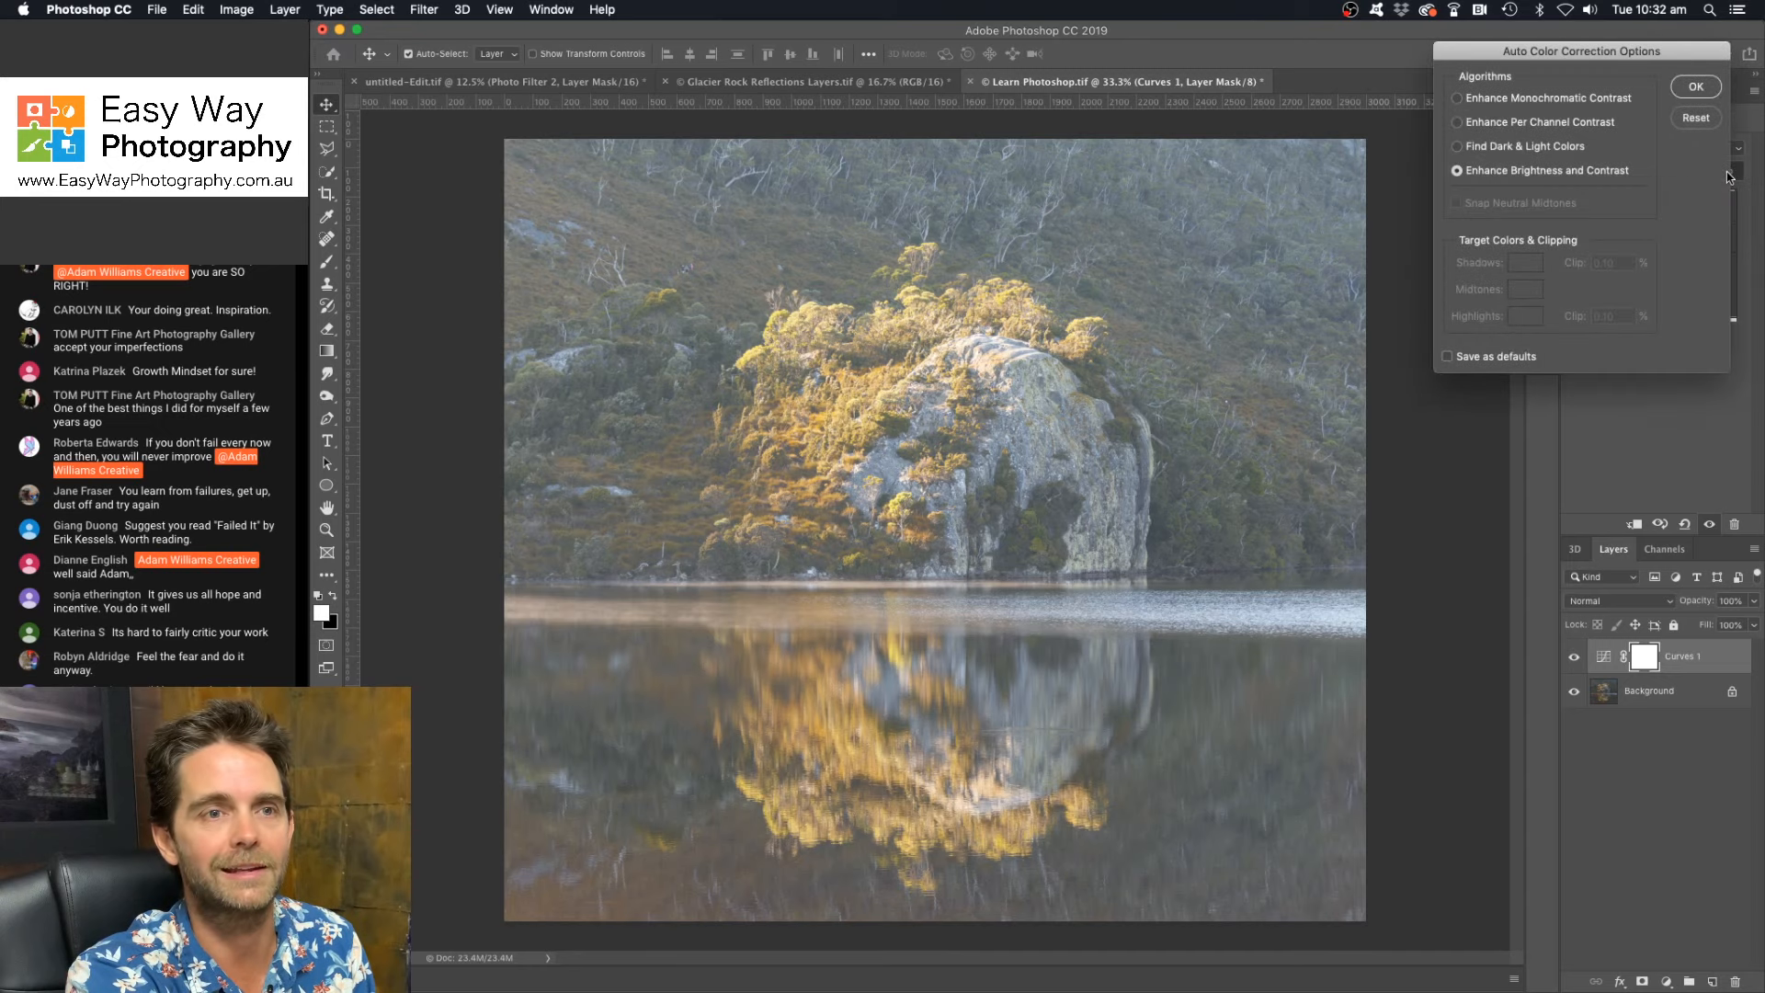
click(1461, 102)
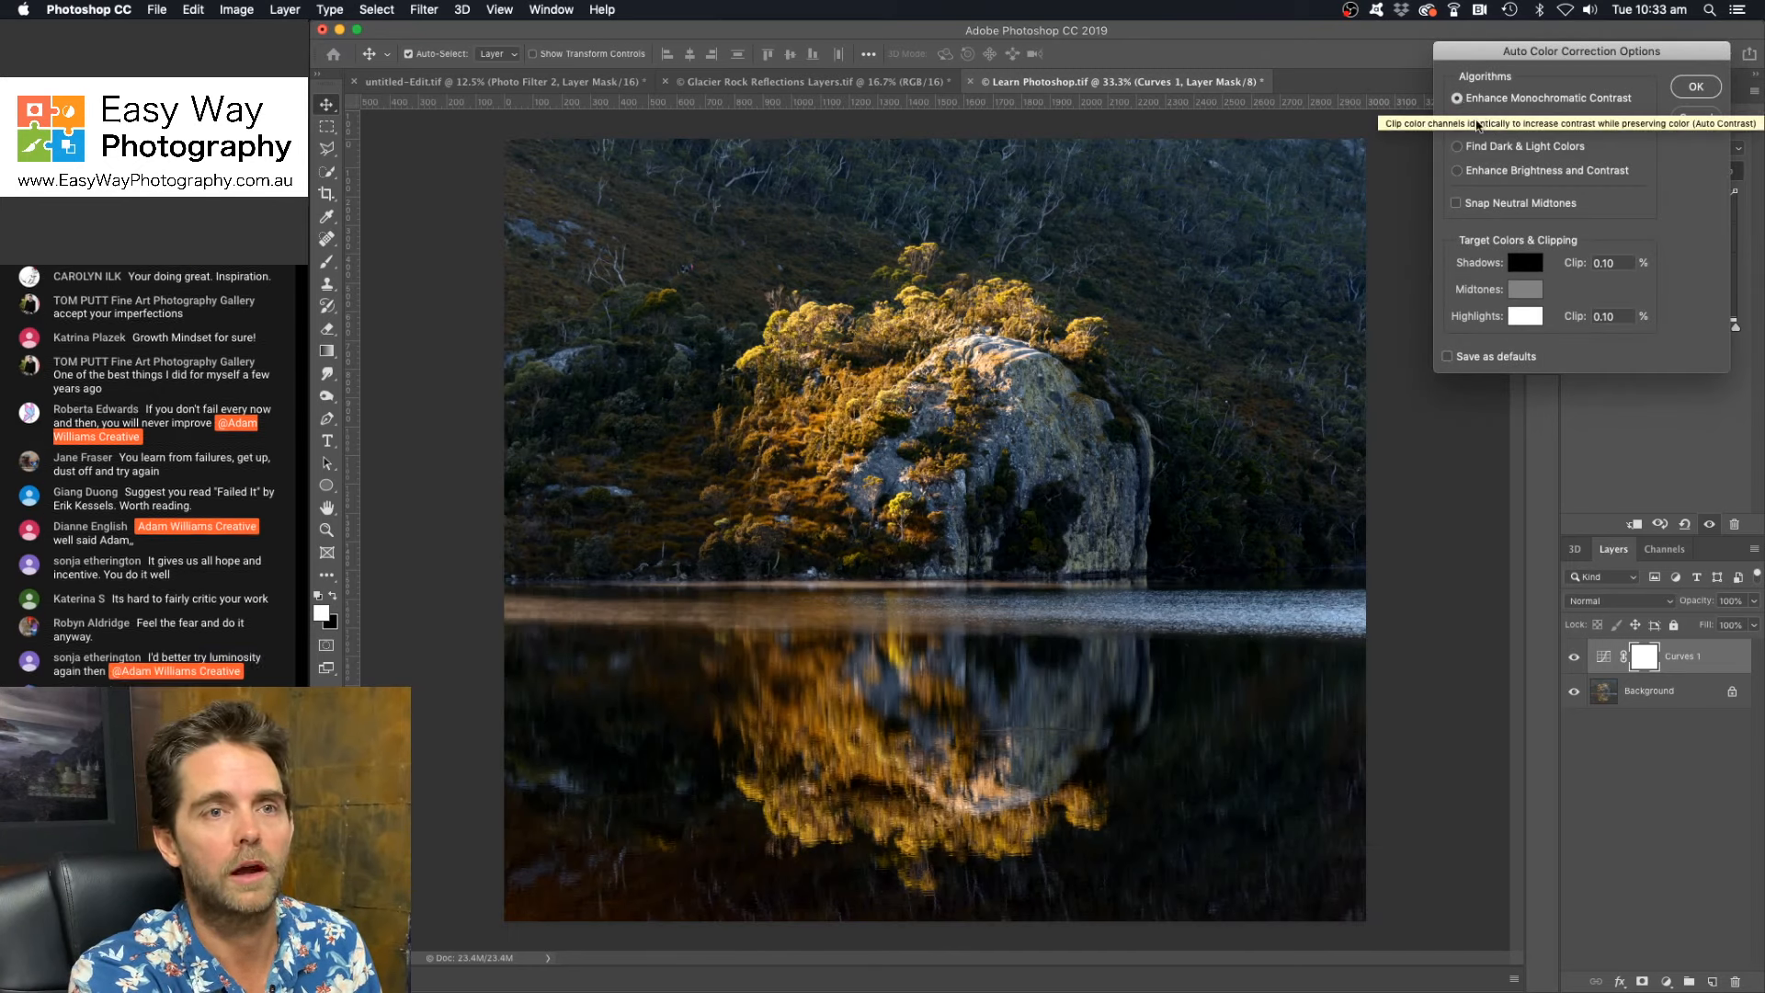
click(1531, 175)
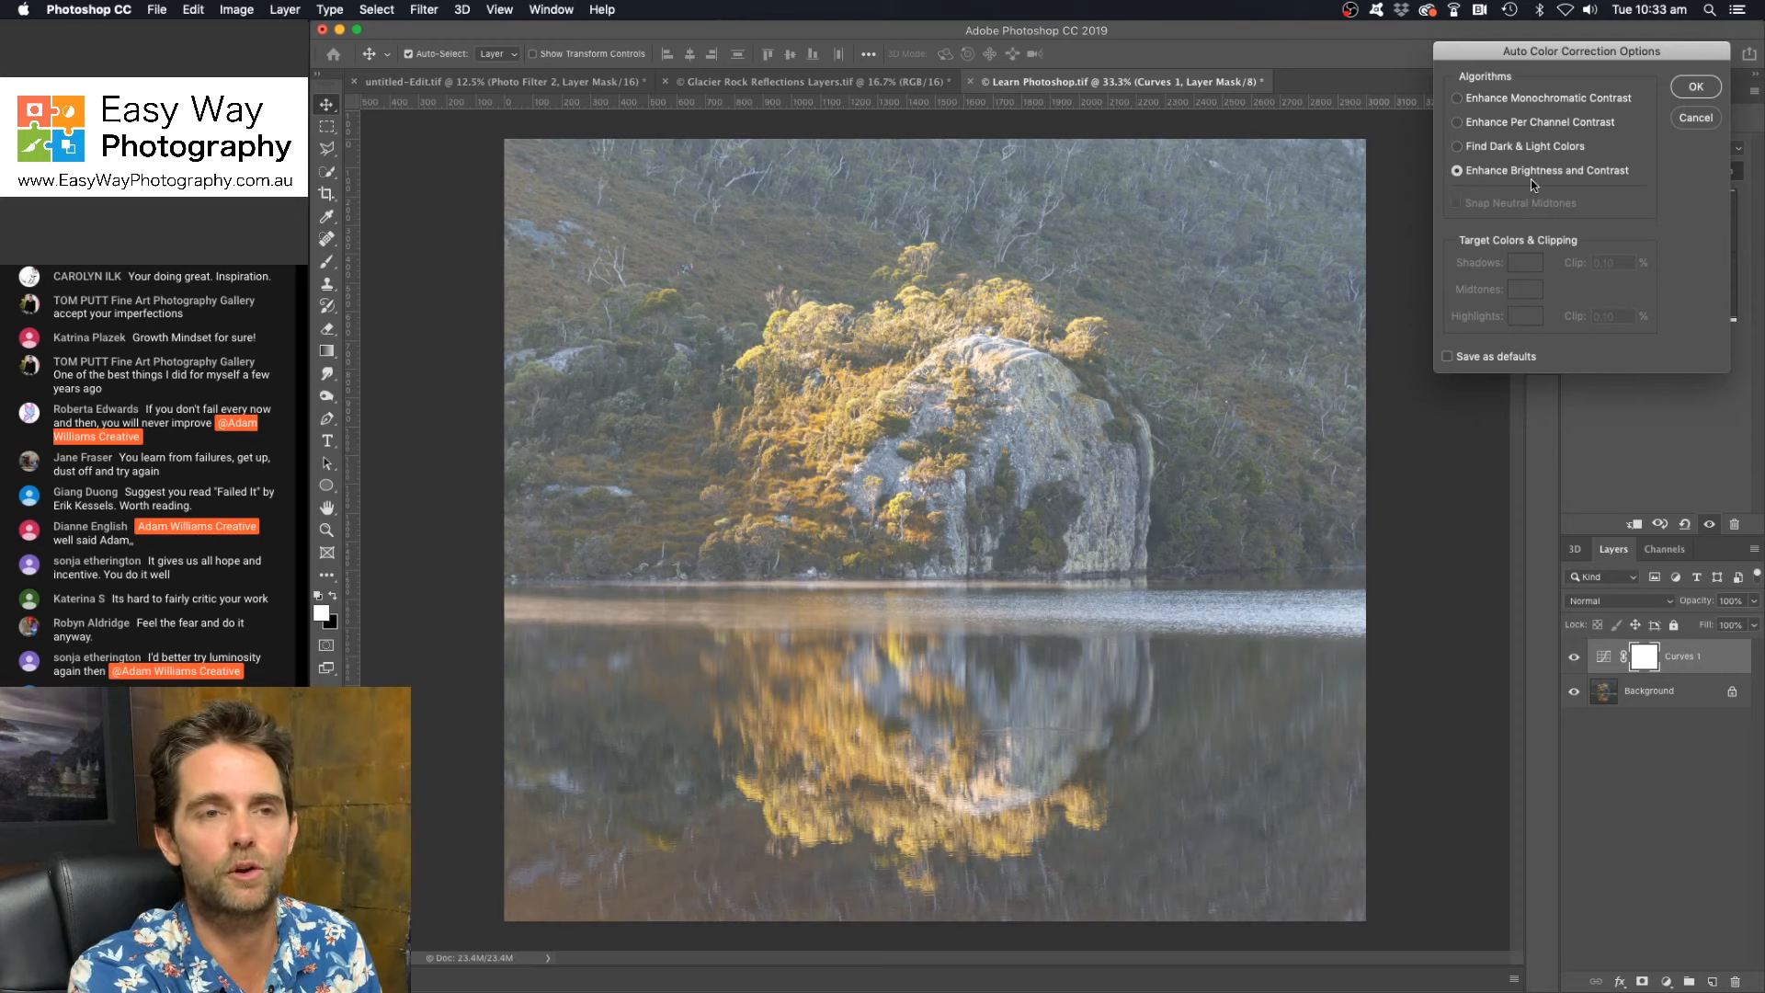
click(1459, 99)
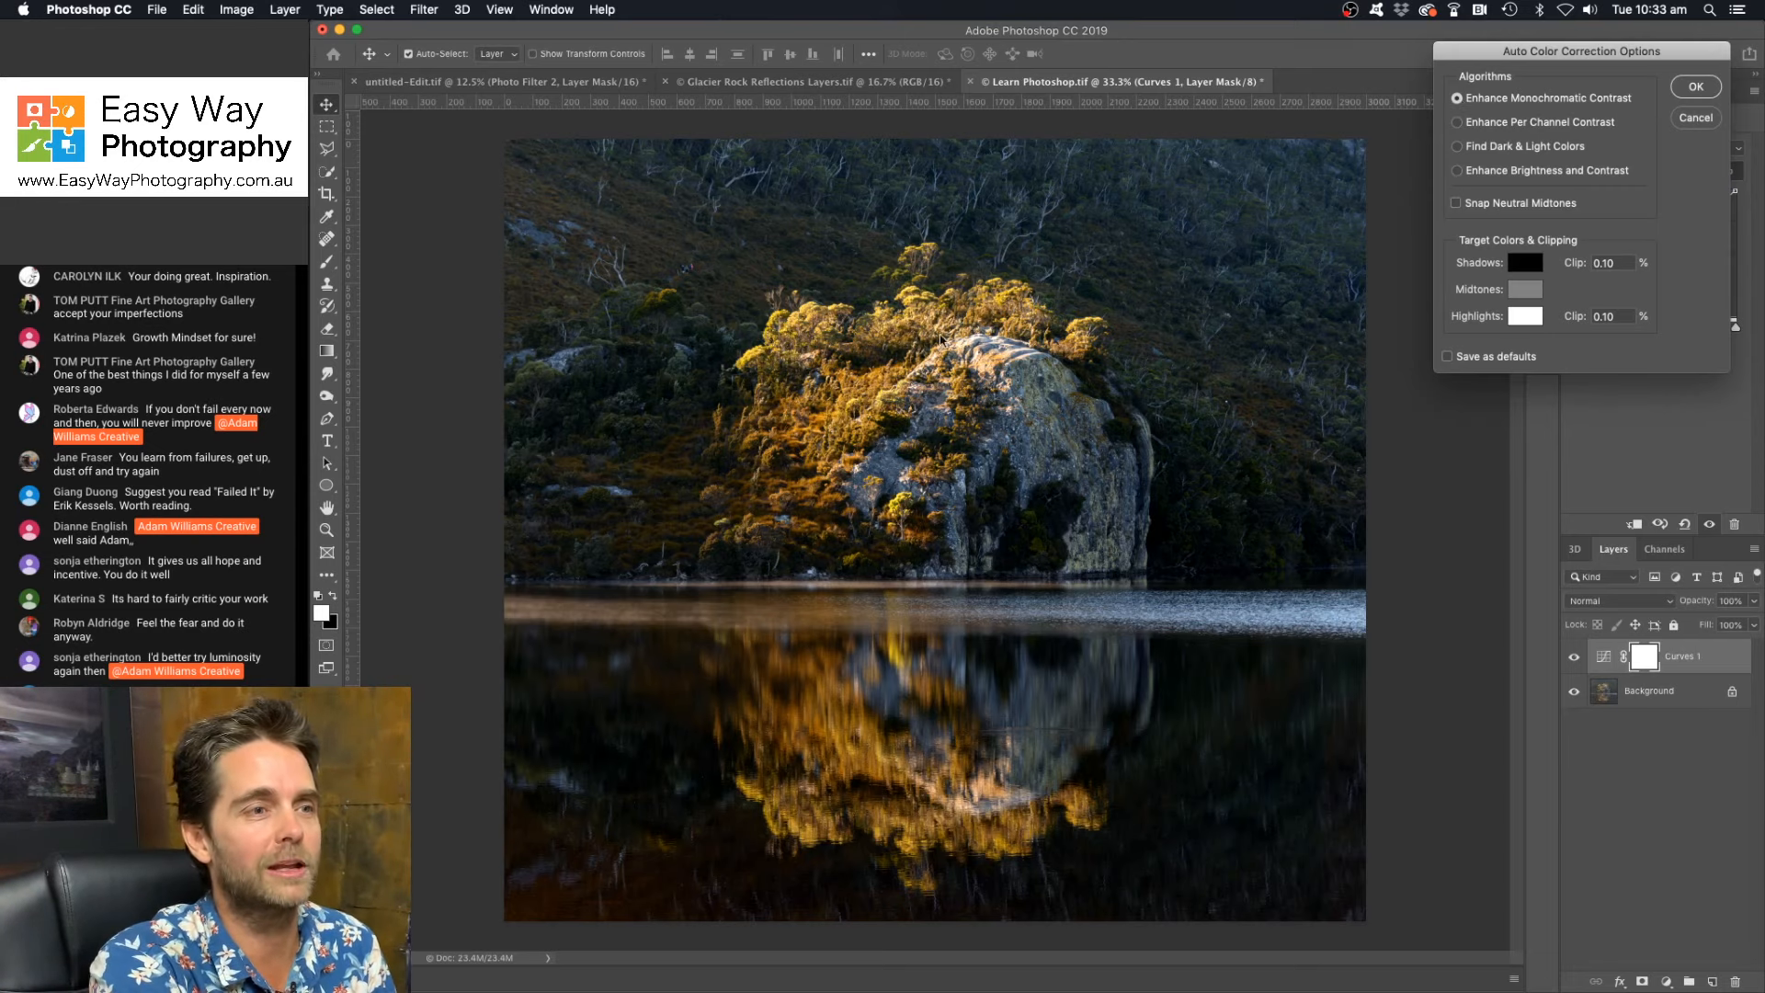
click(1468, 126)
click(1471, 146)
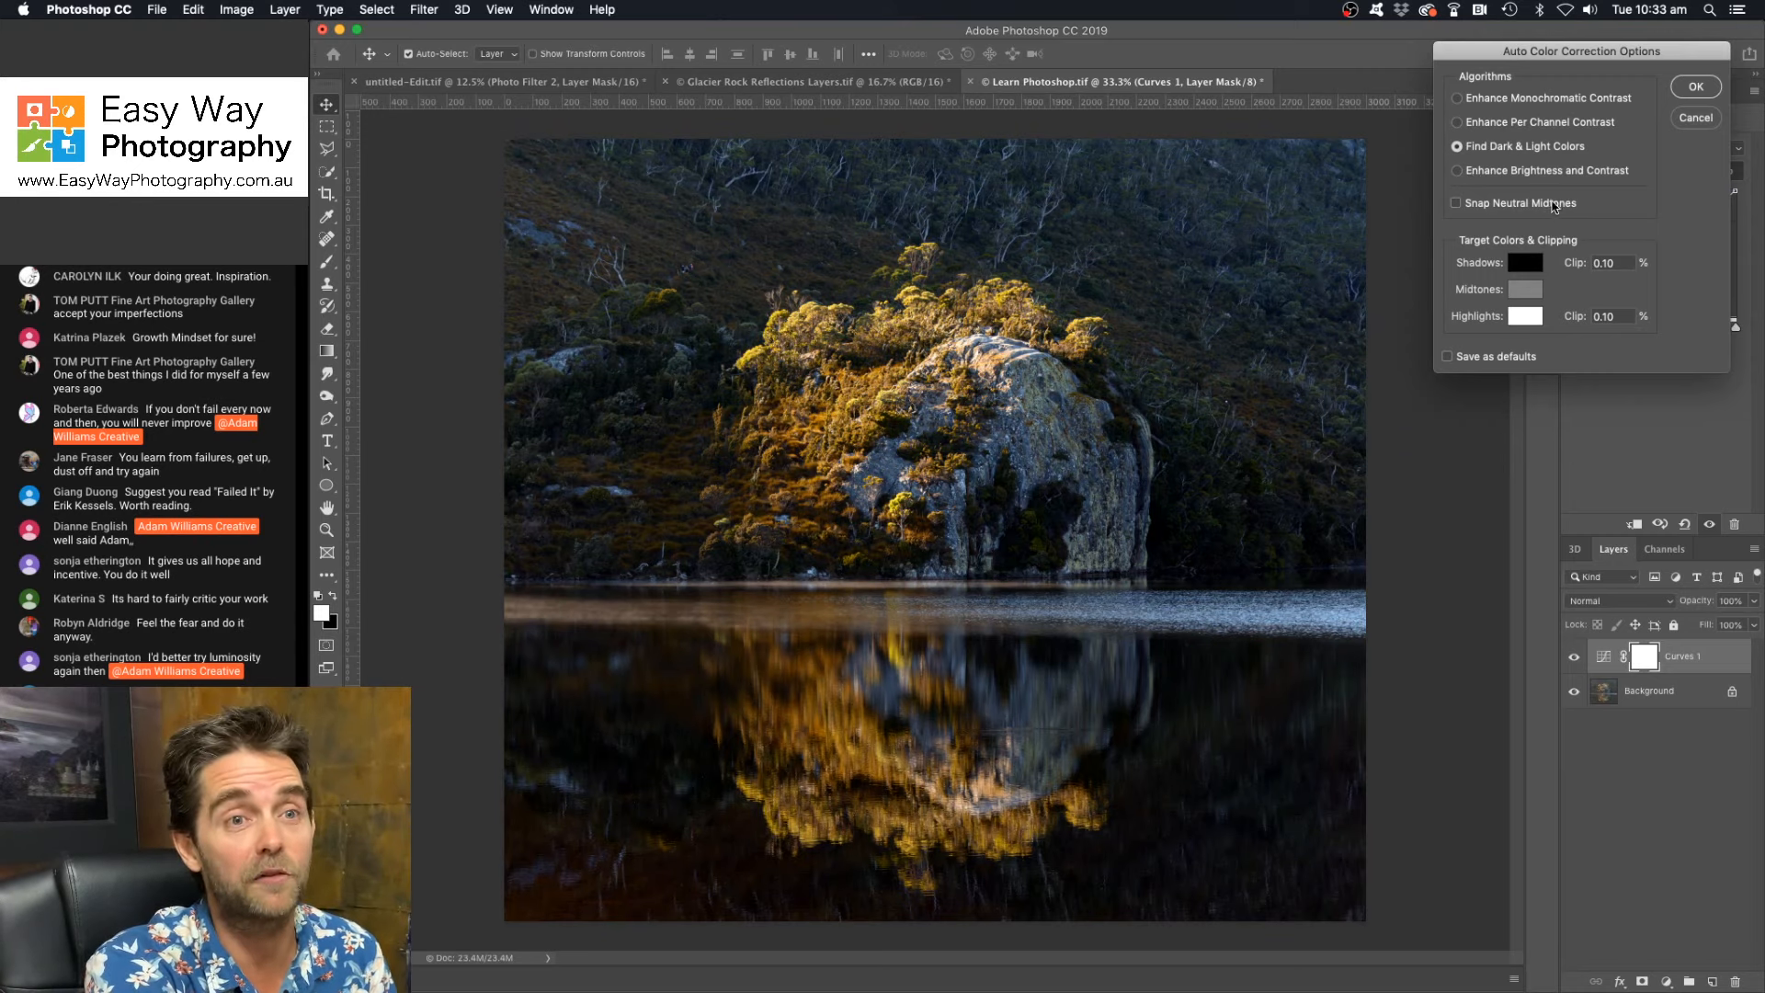
click(1458, 98)
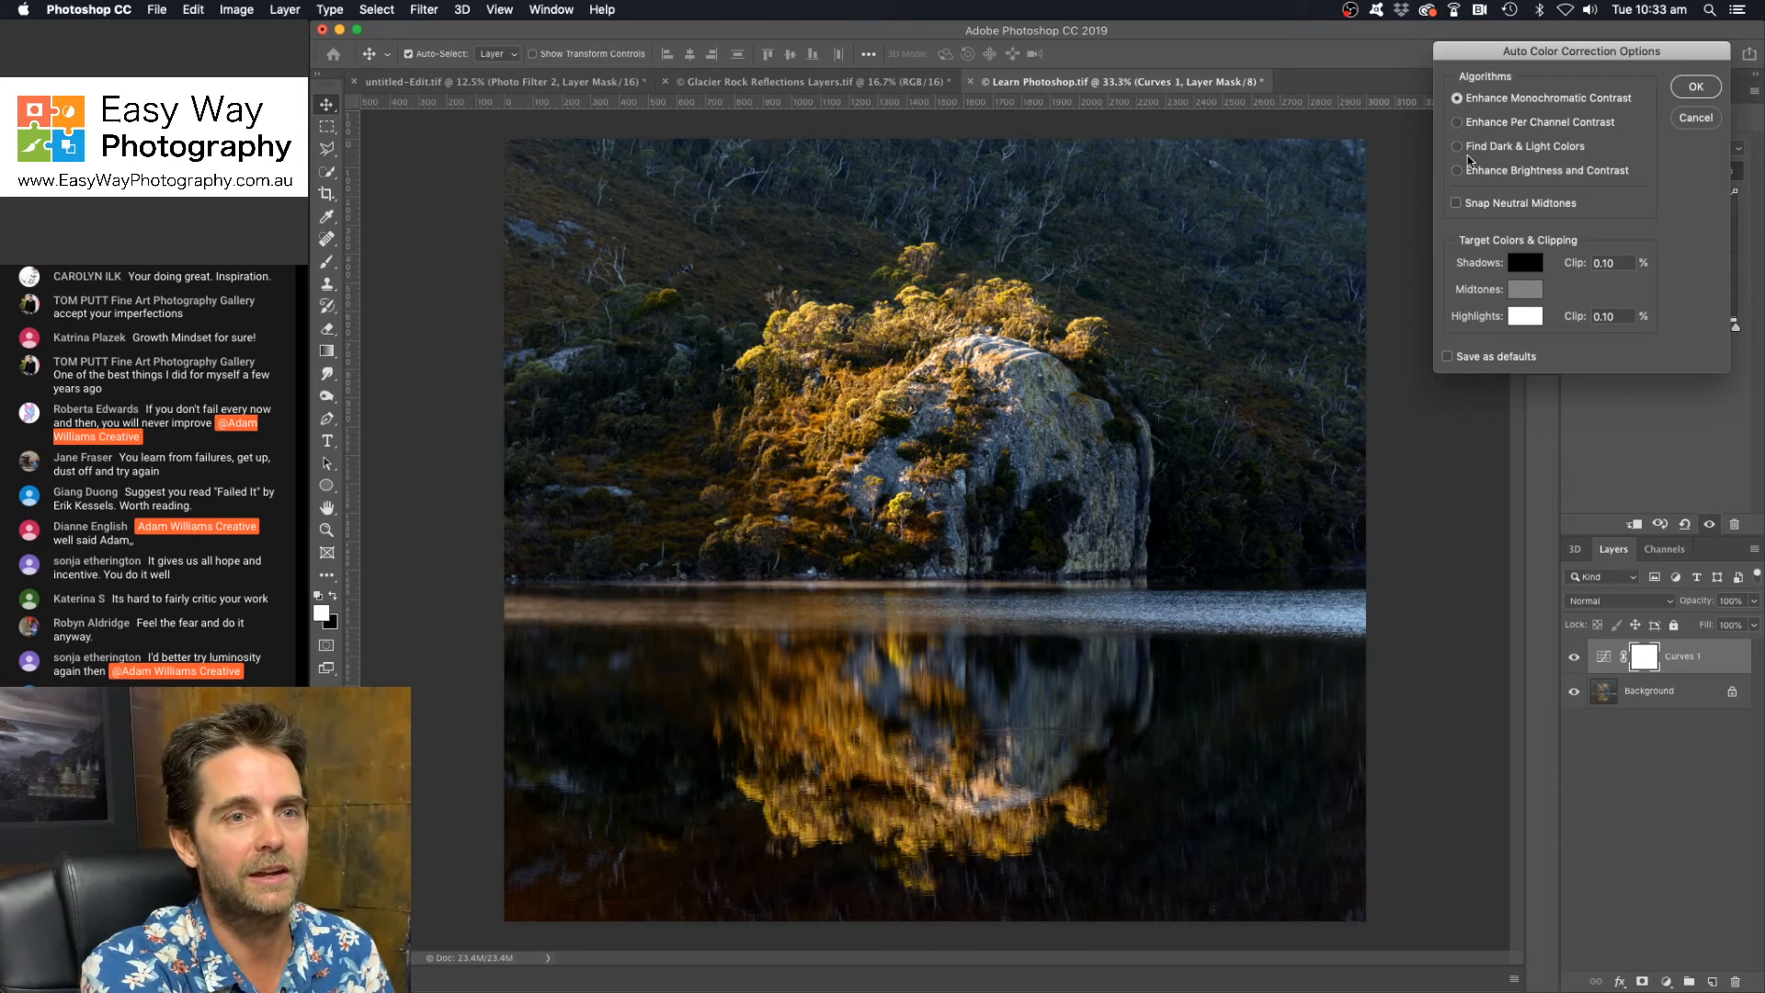
click(1696, 86)
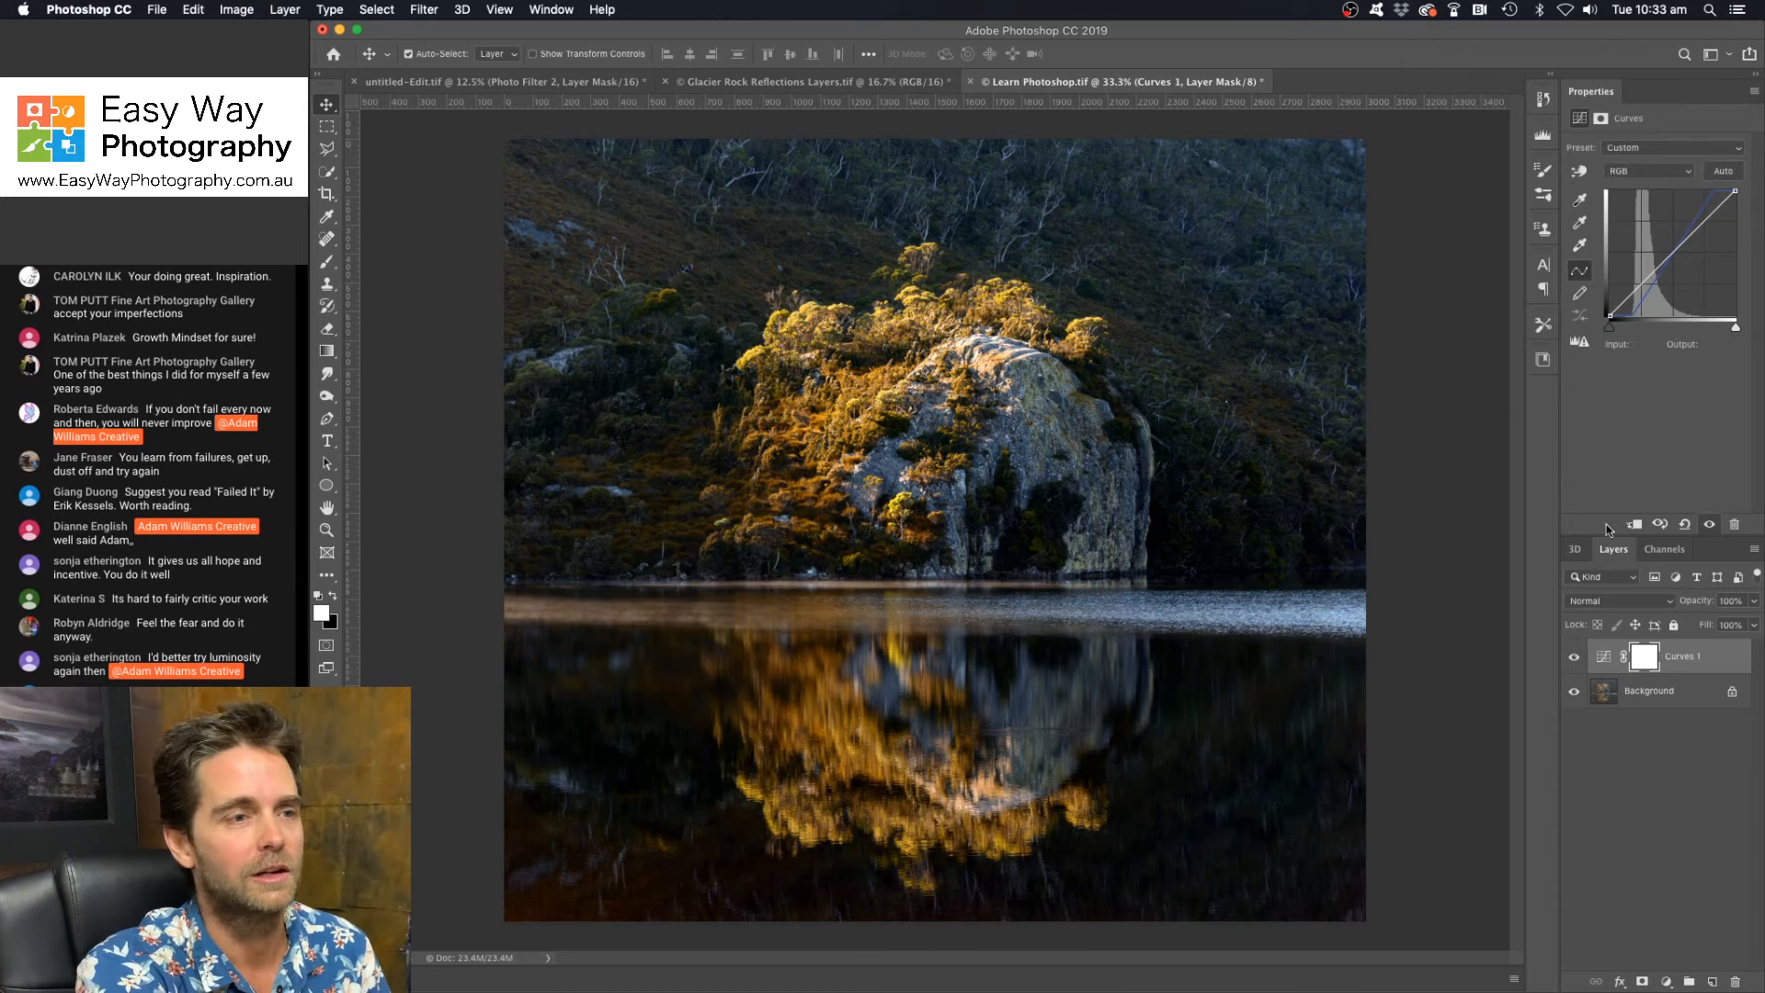
click(1574, 659)
click(1573, 659)
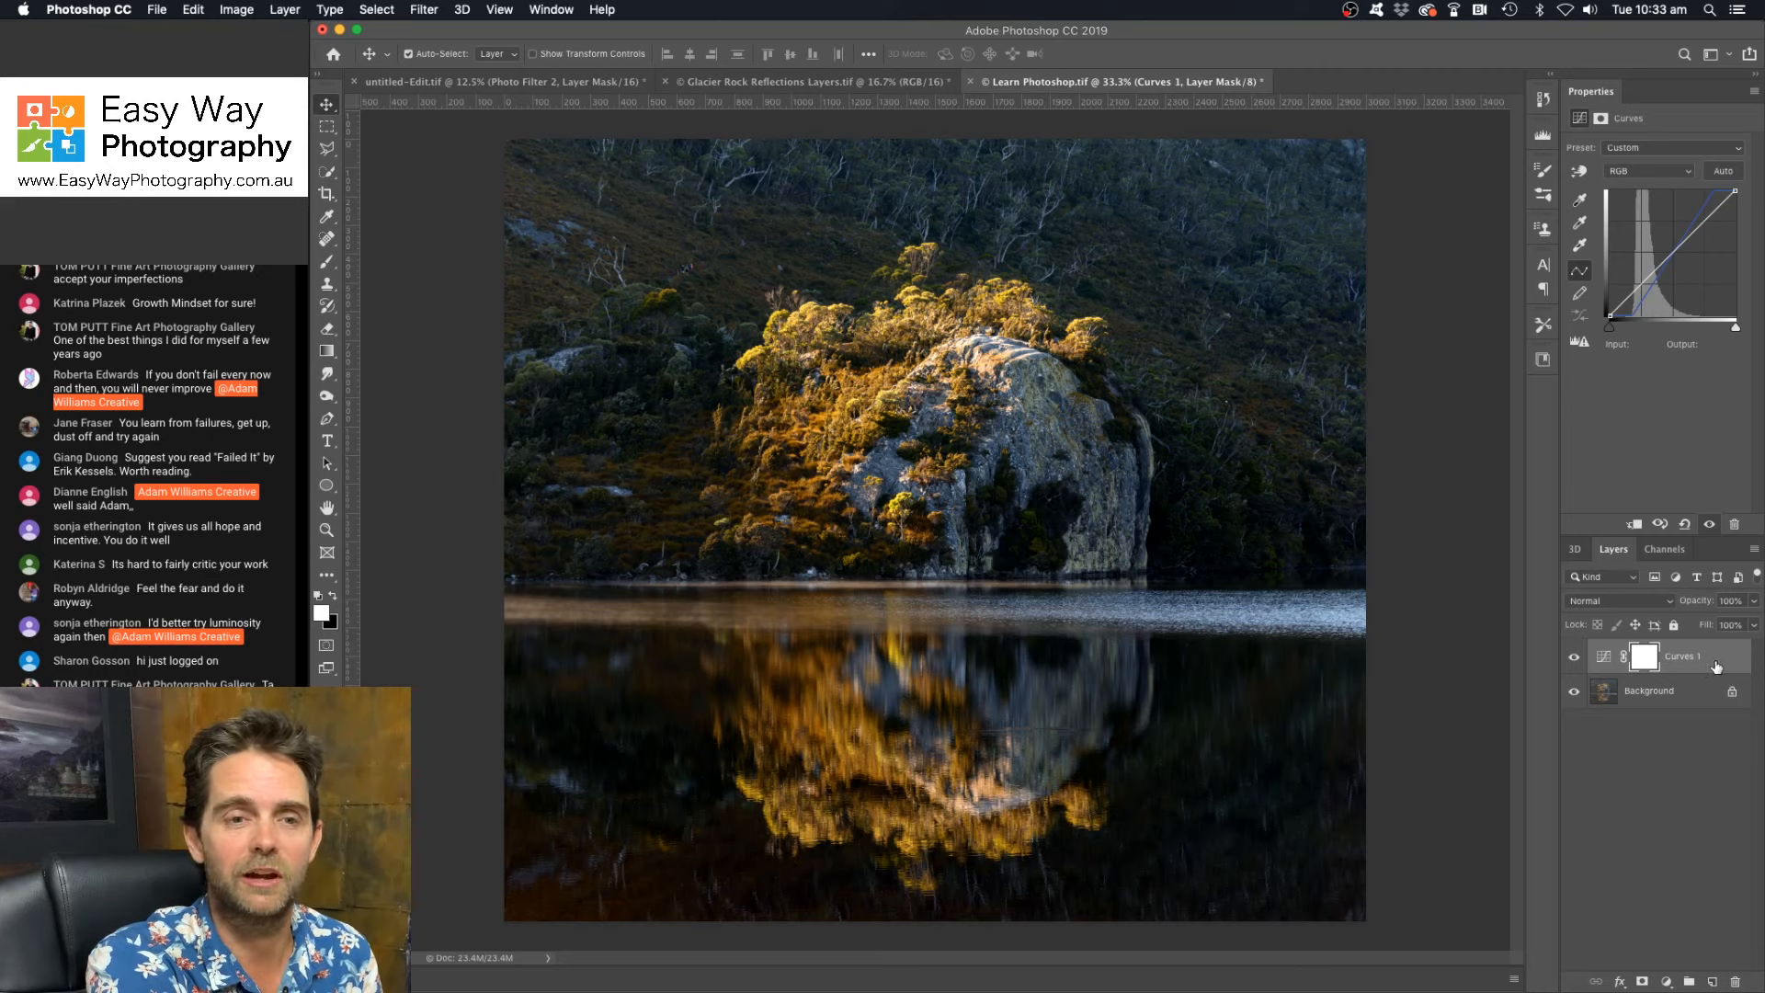
Step: Delete the auto-corrected Curves 1 adjustment layer
drag(1718, 660, 1727, 865)
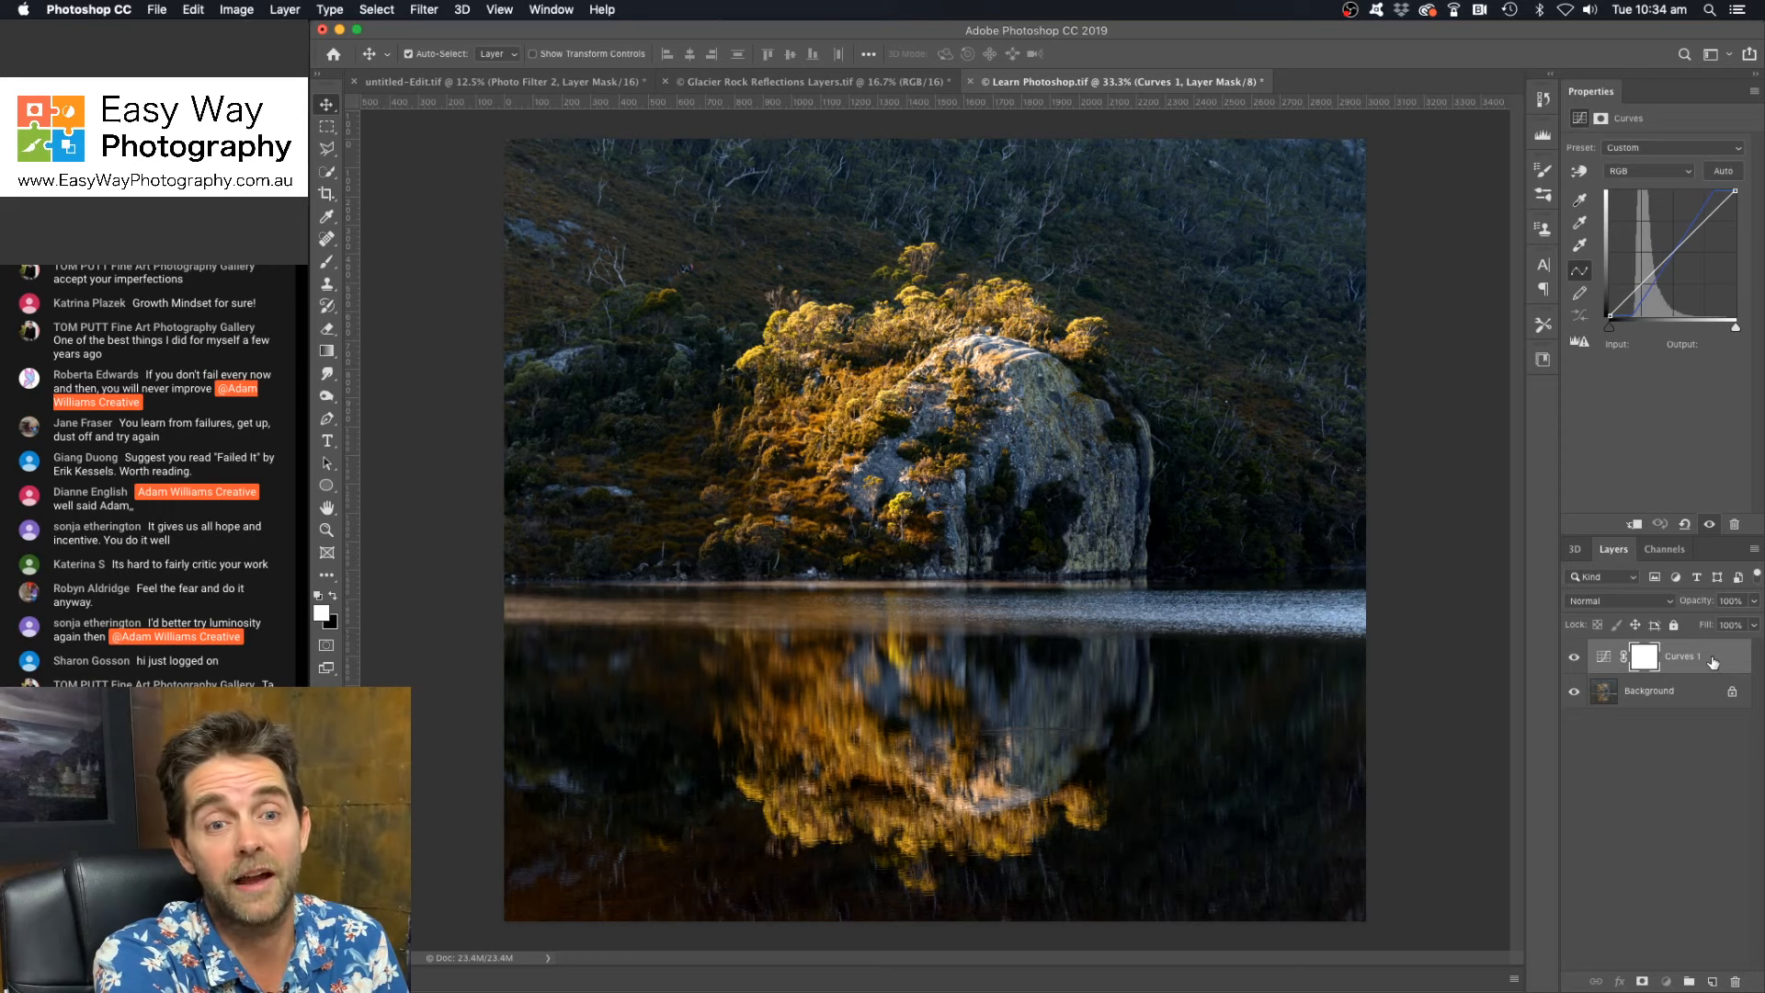
right_click(1712, 660)
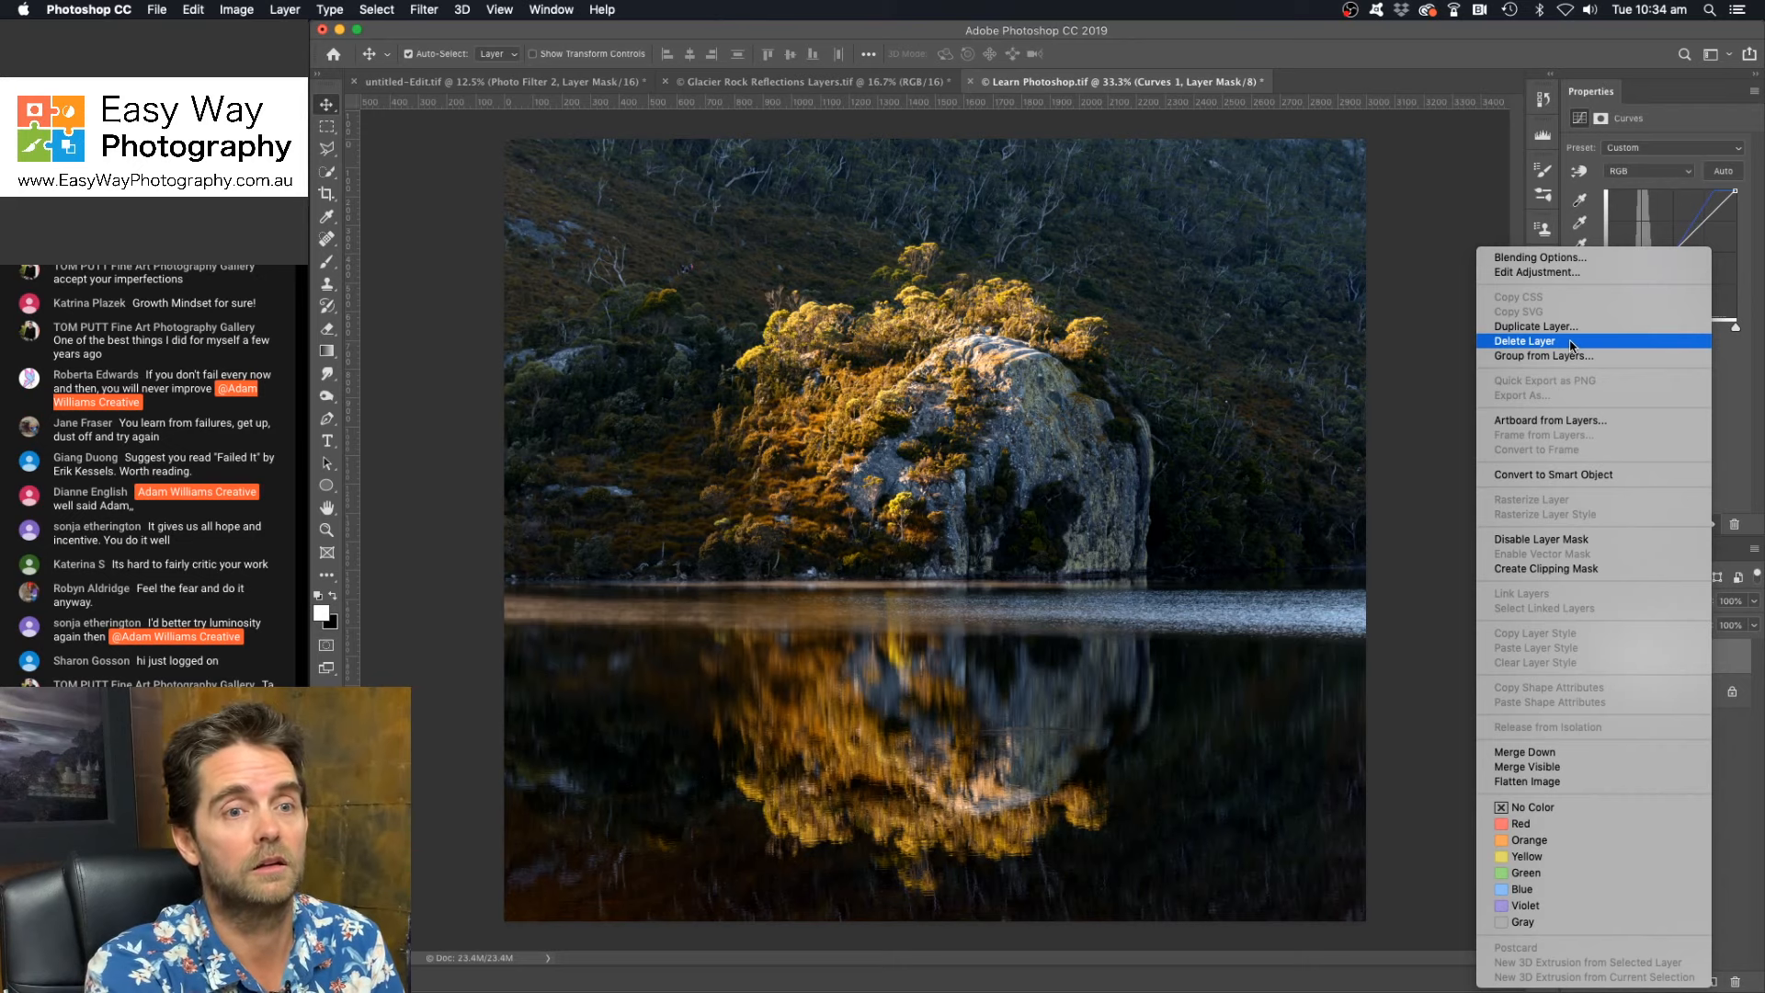
click(1570, 342)
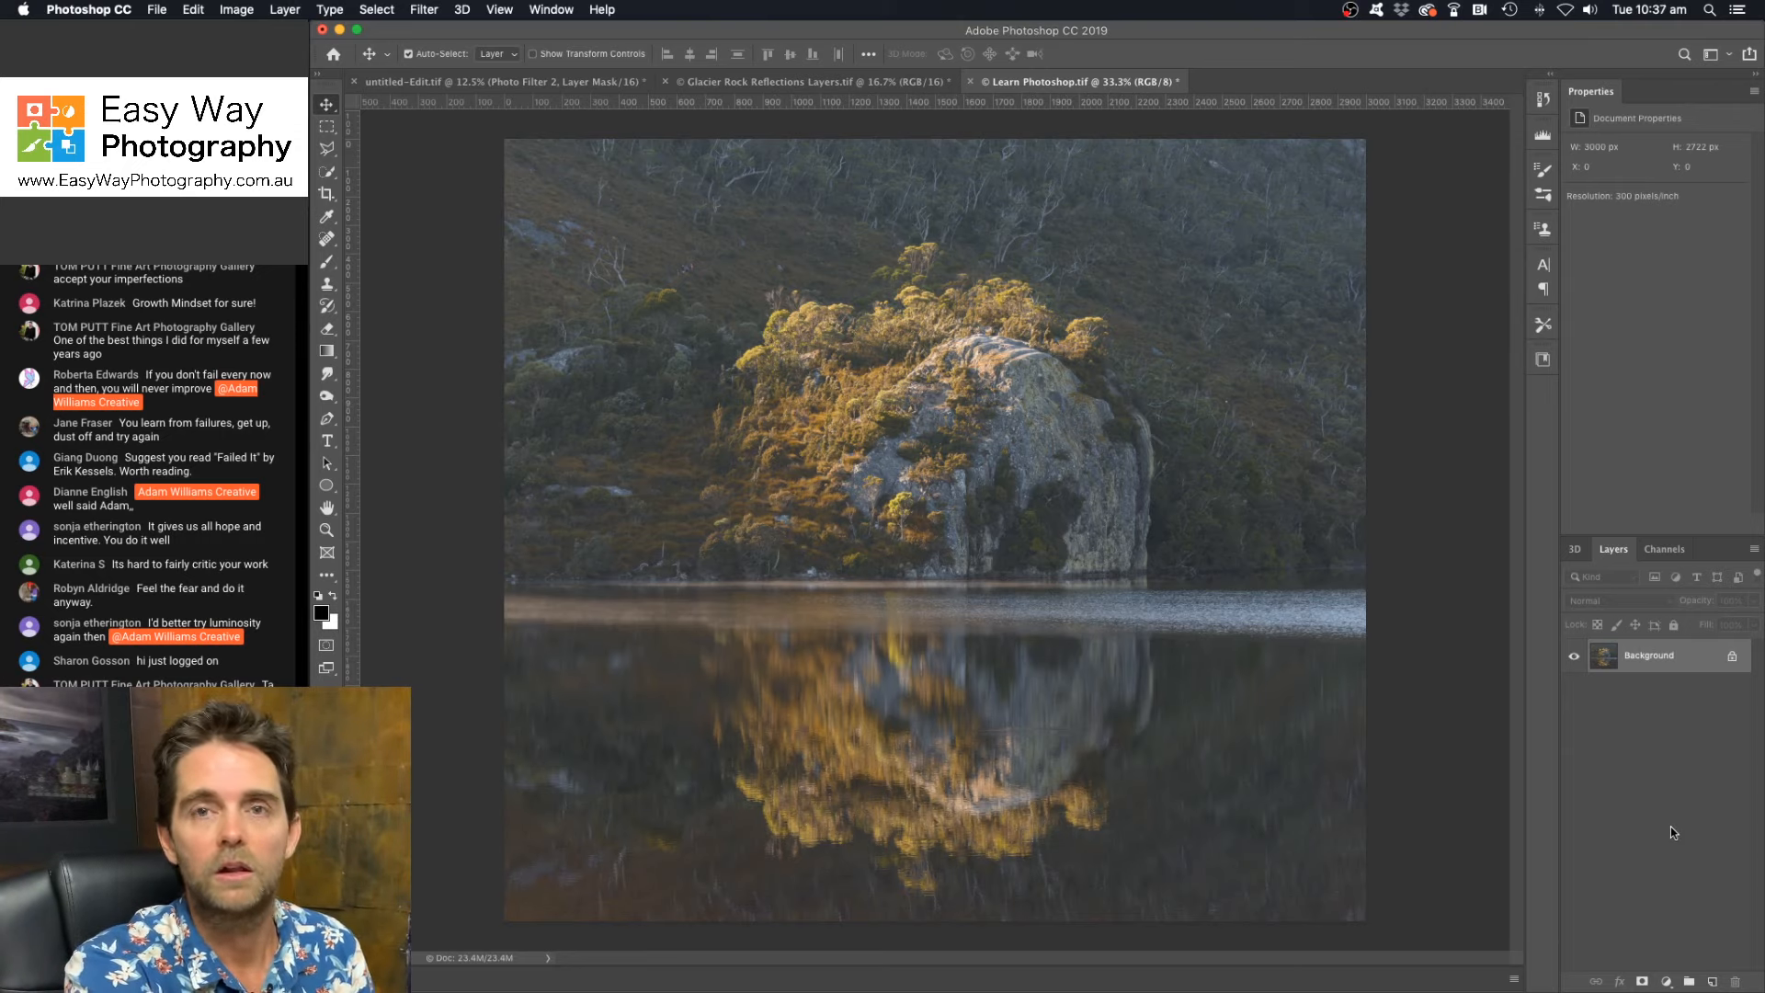
Step: Add a new Curves adjustment layer above the Background and lower the curve's midpoint to about input 130, output 108 to darken the image
click(1669, 981)
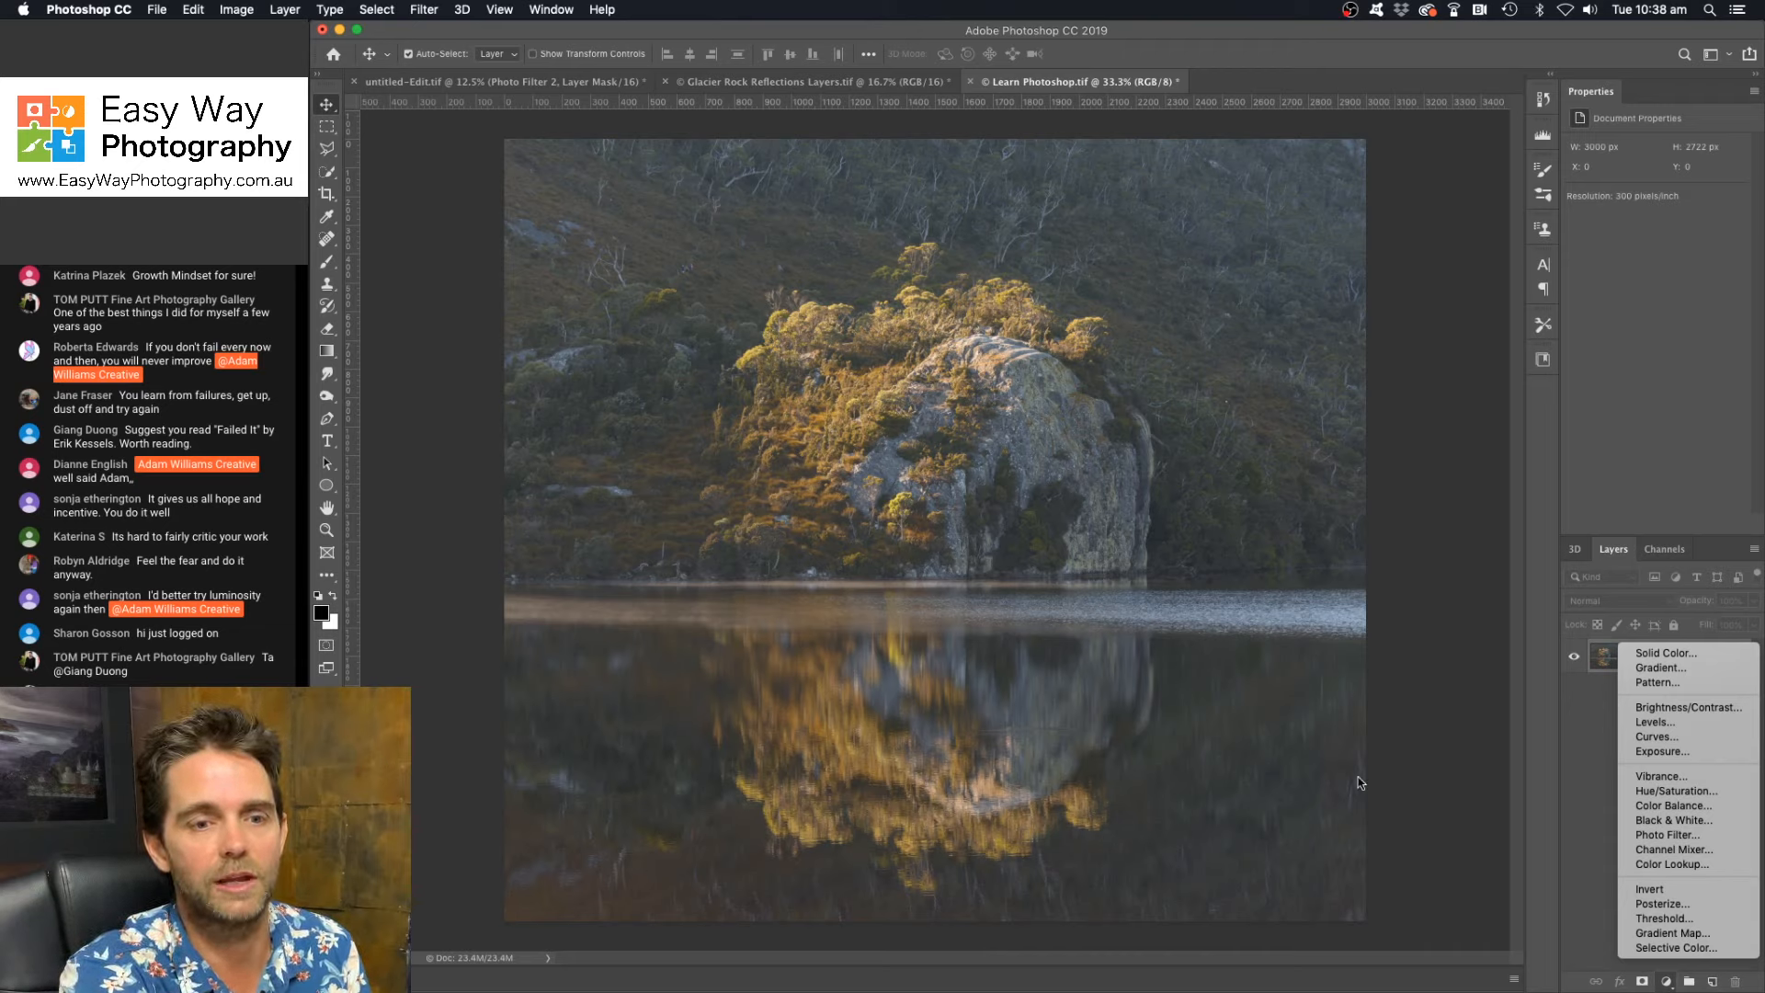
click(1576, 736)
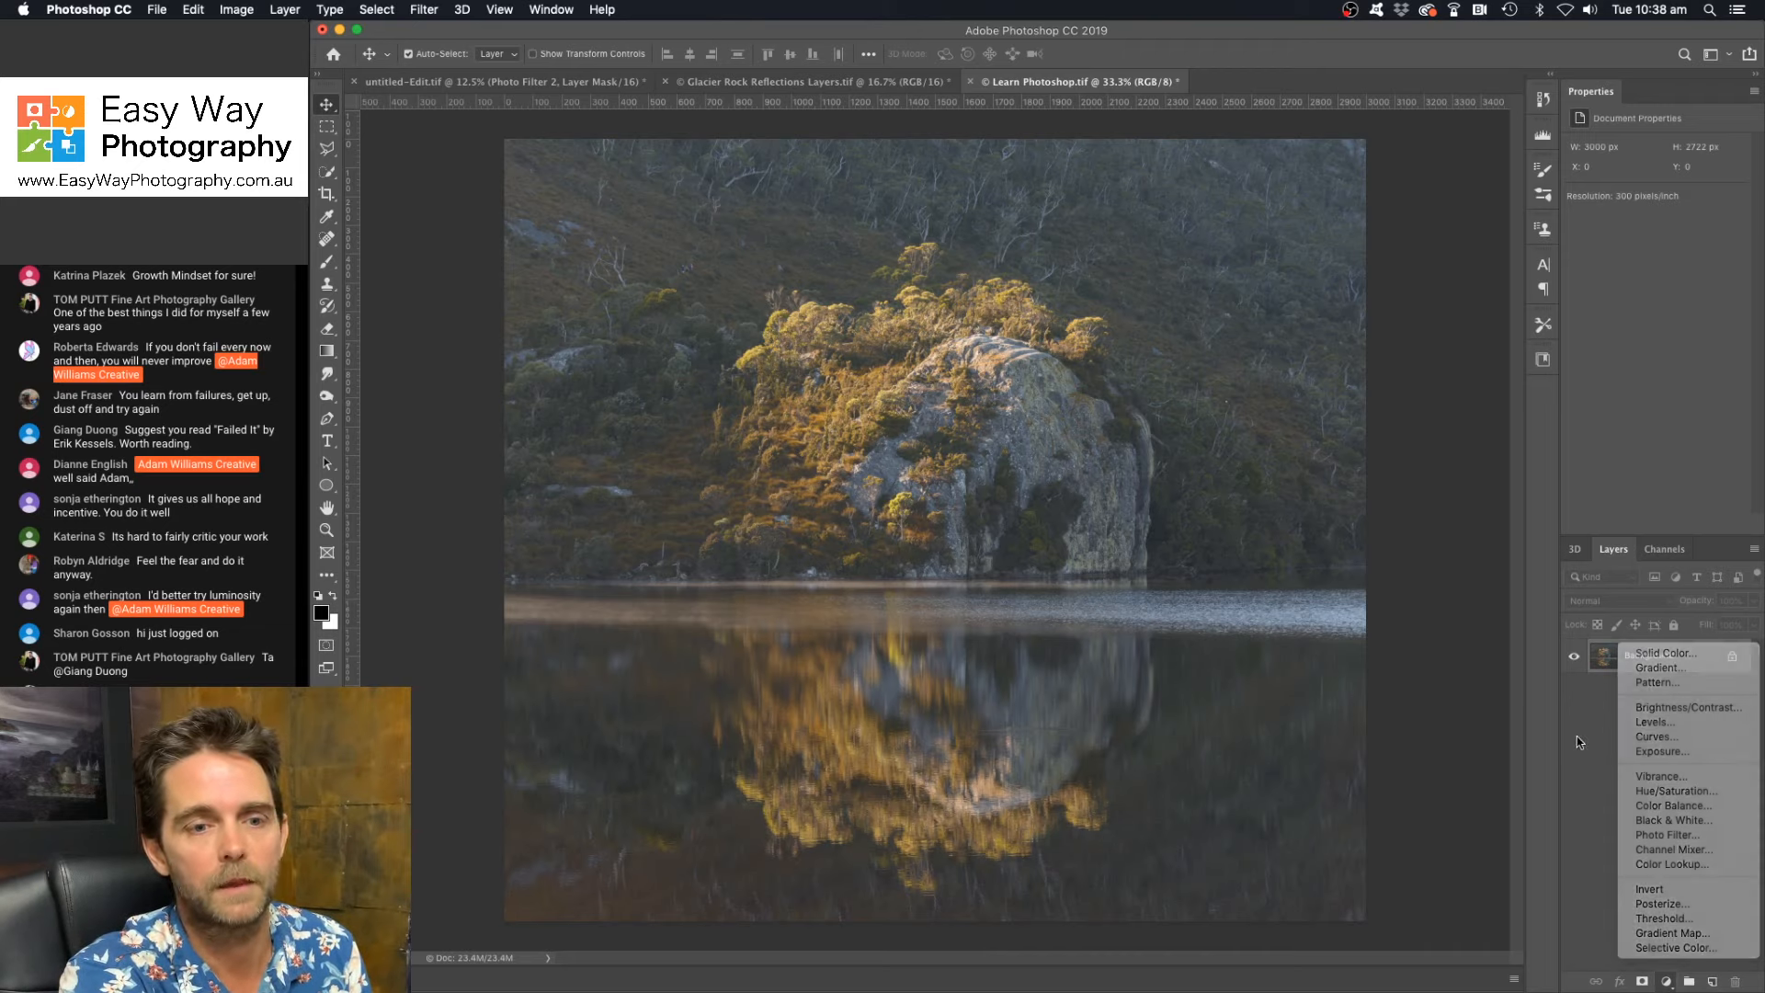
click(1667, 982)
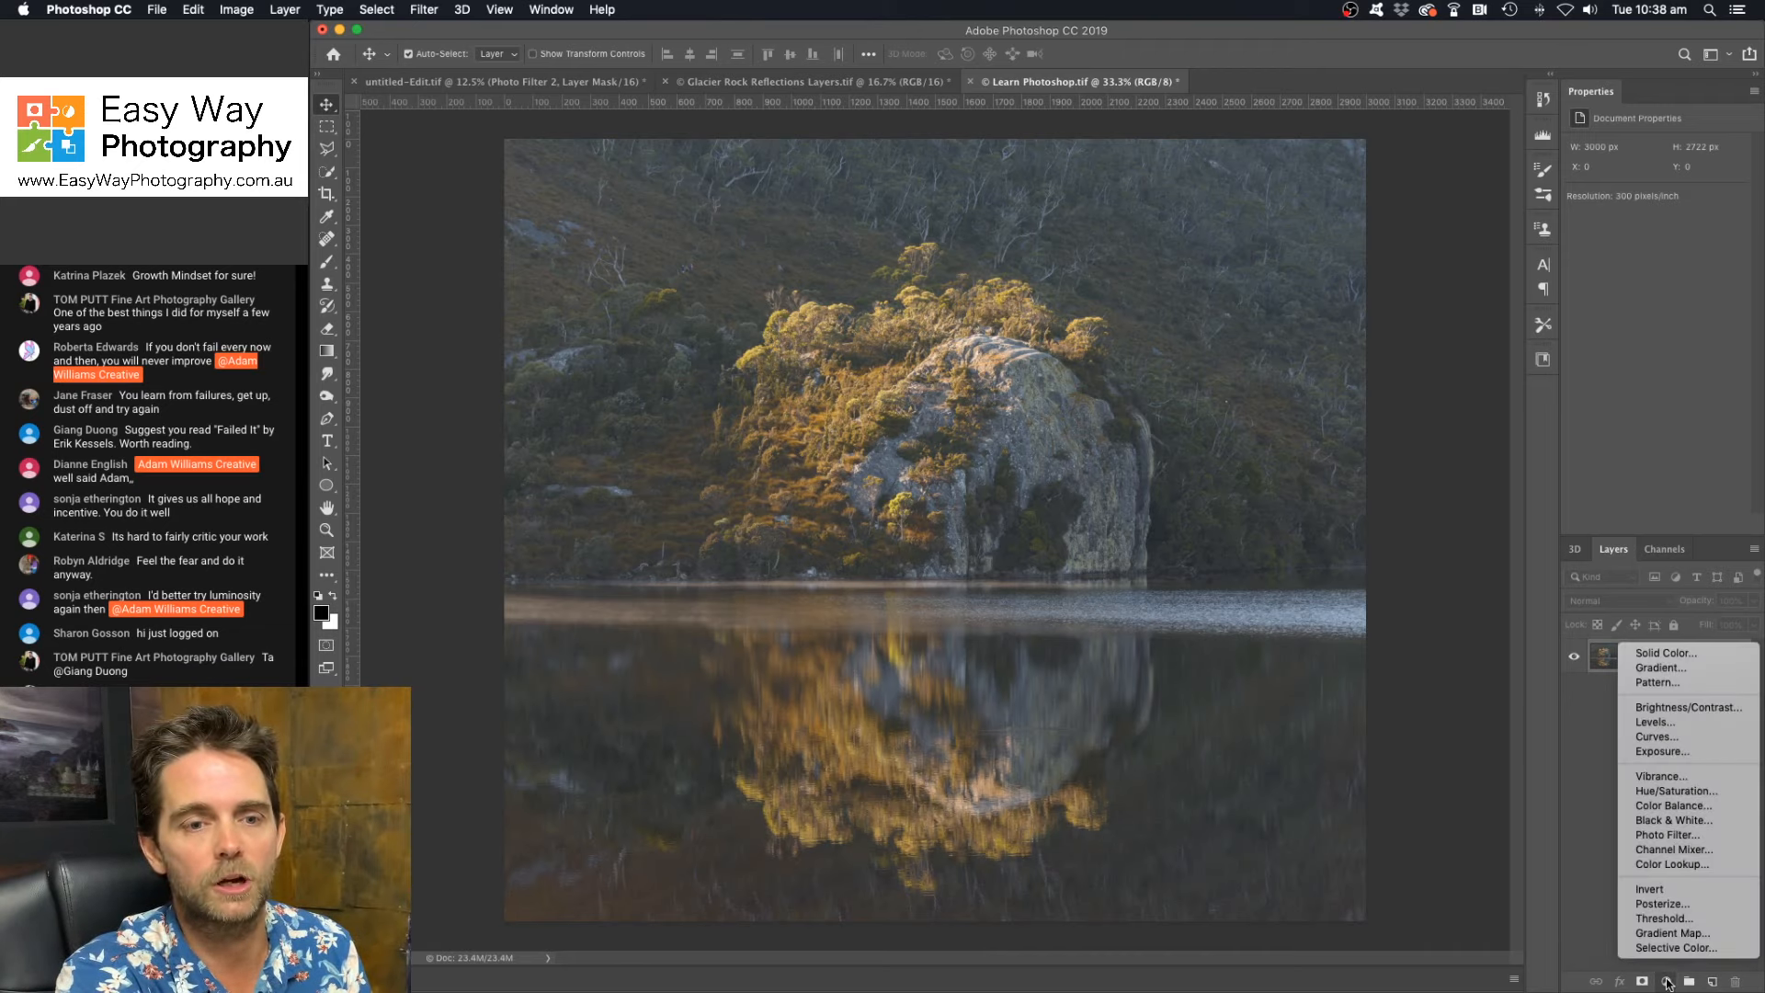
click(1683, 738)
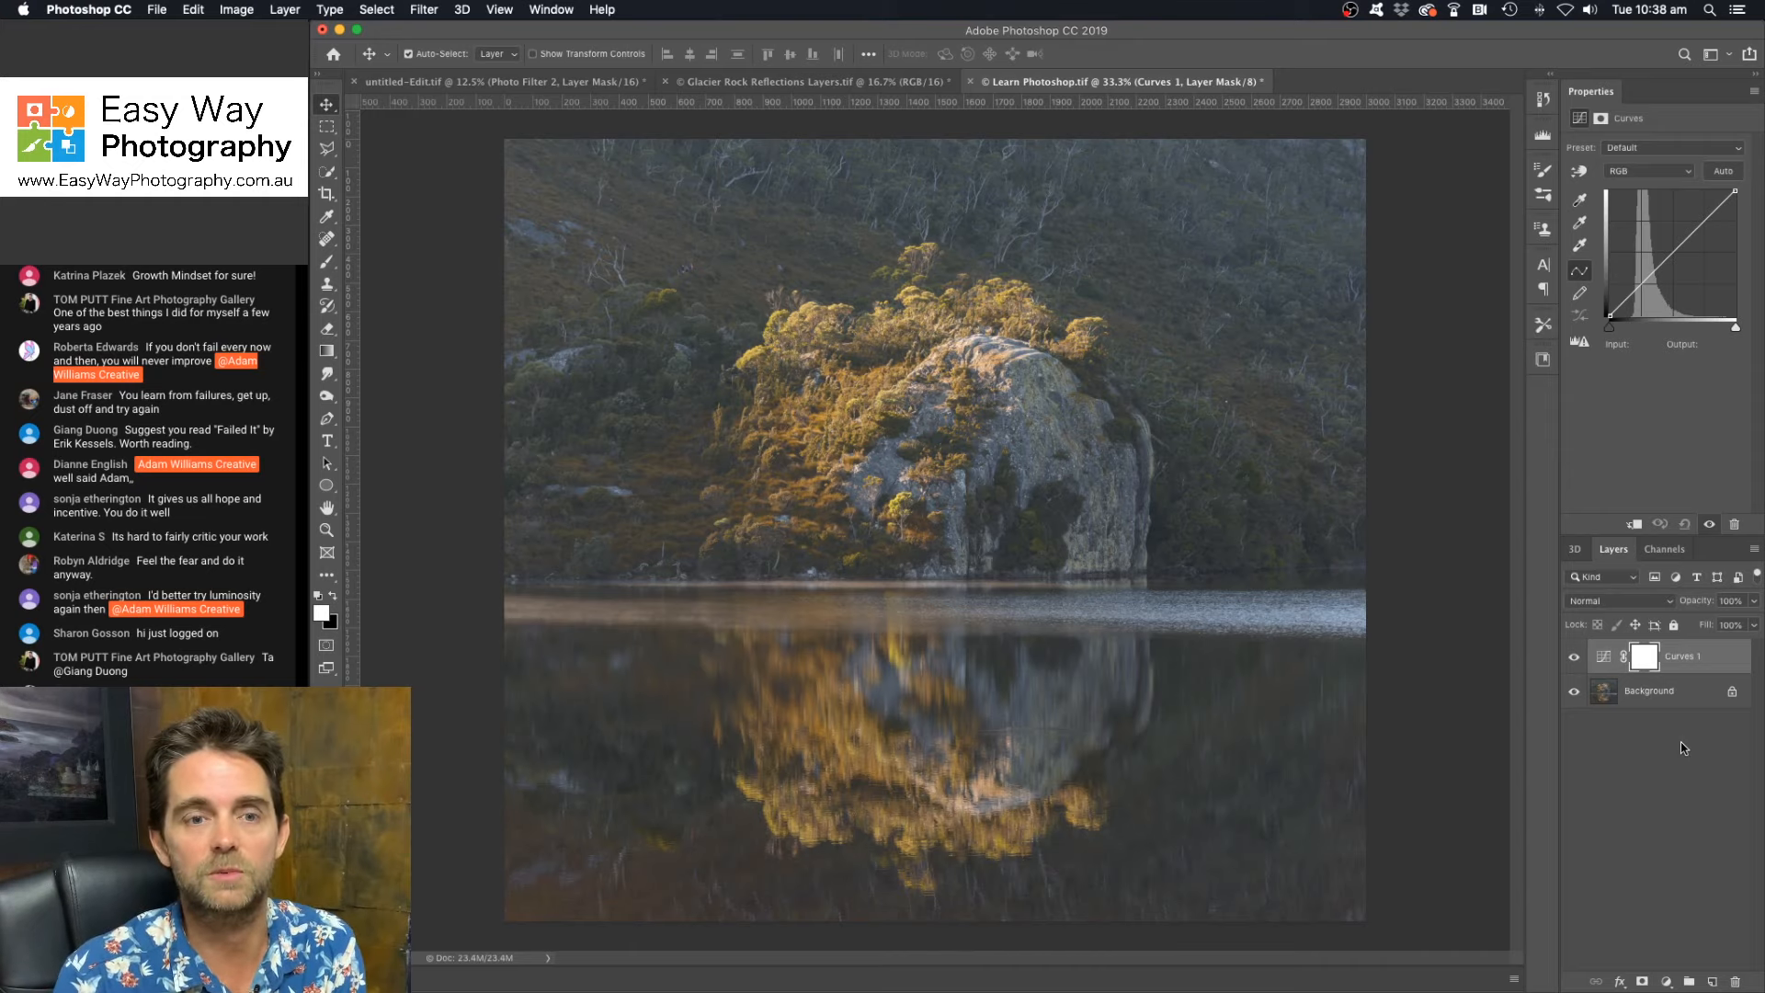
click(1667, 982)
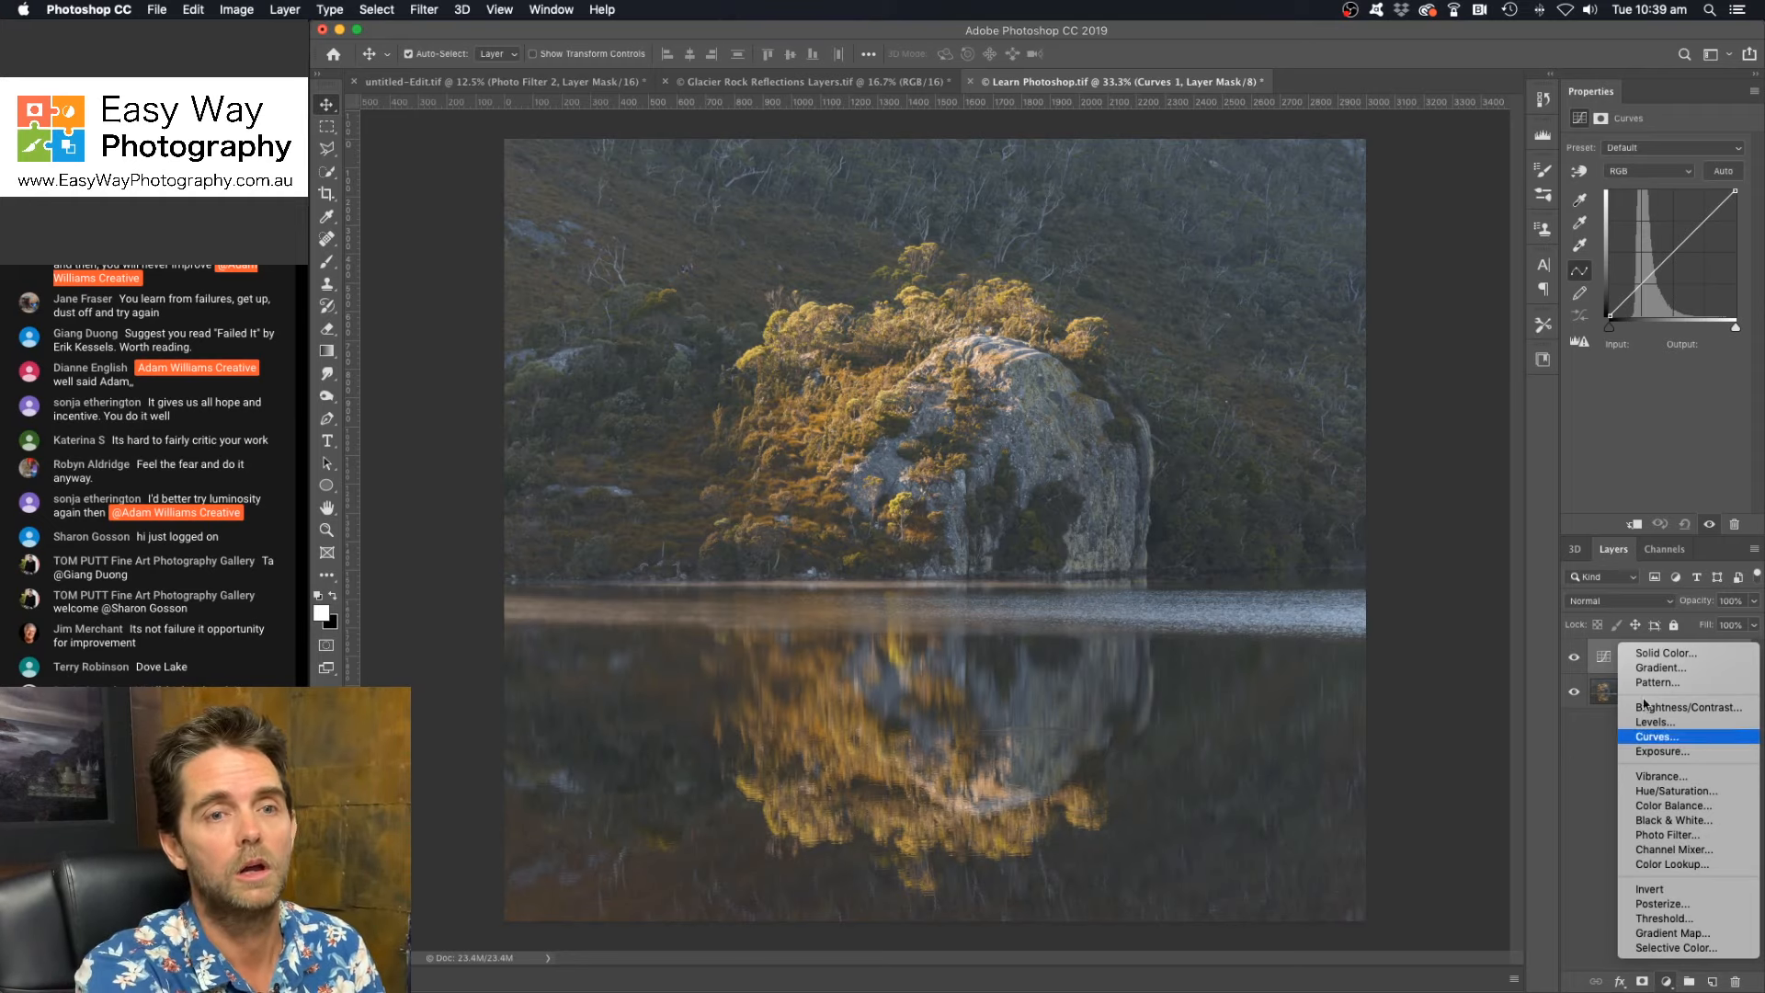
click(1629, 440)
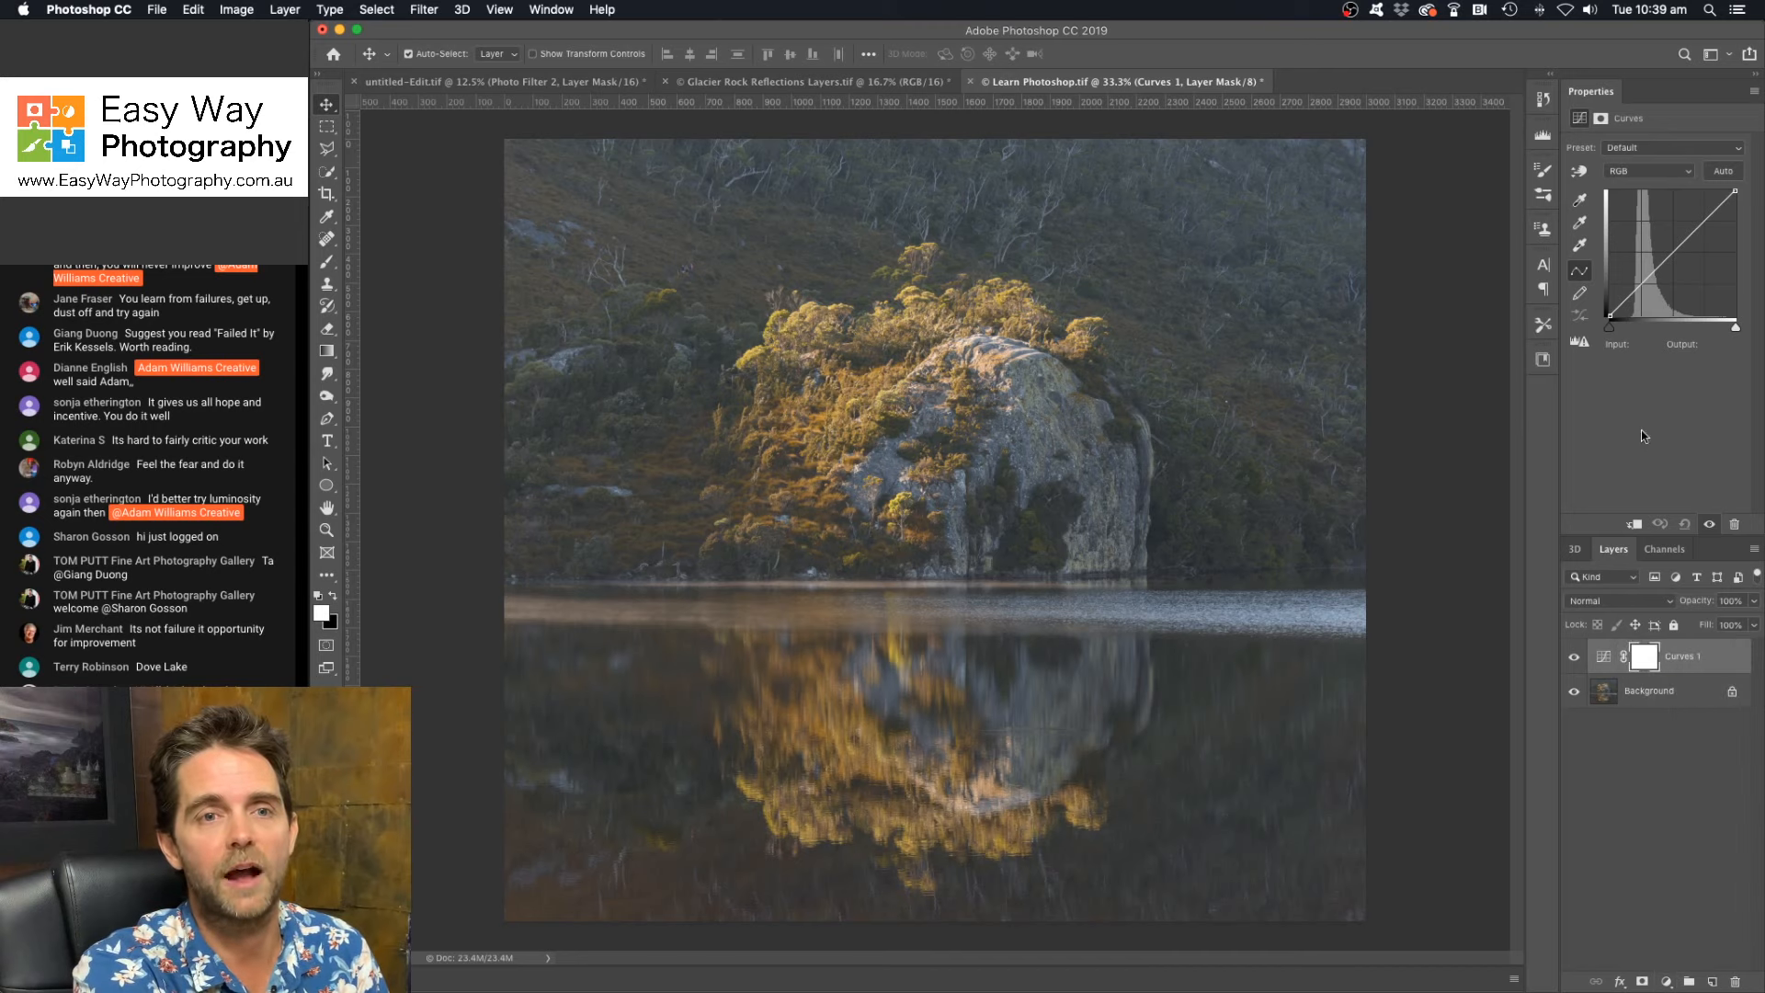
click(1672, 251)
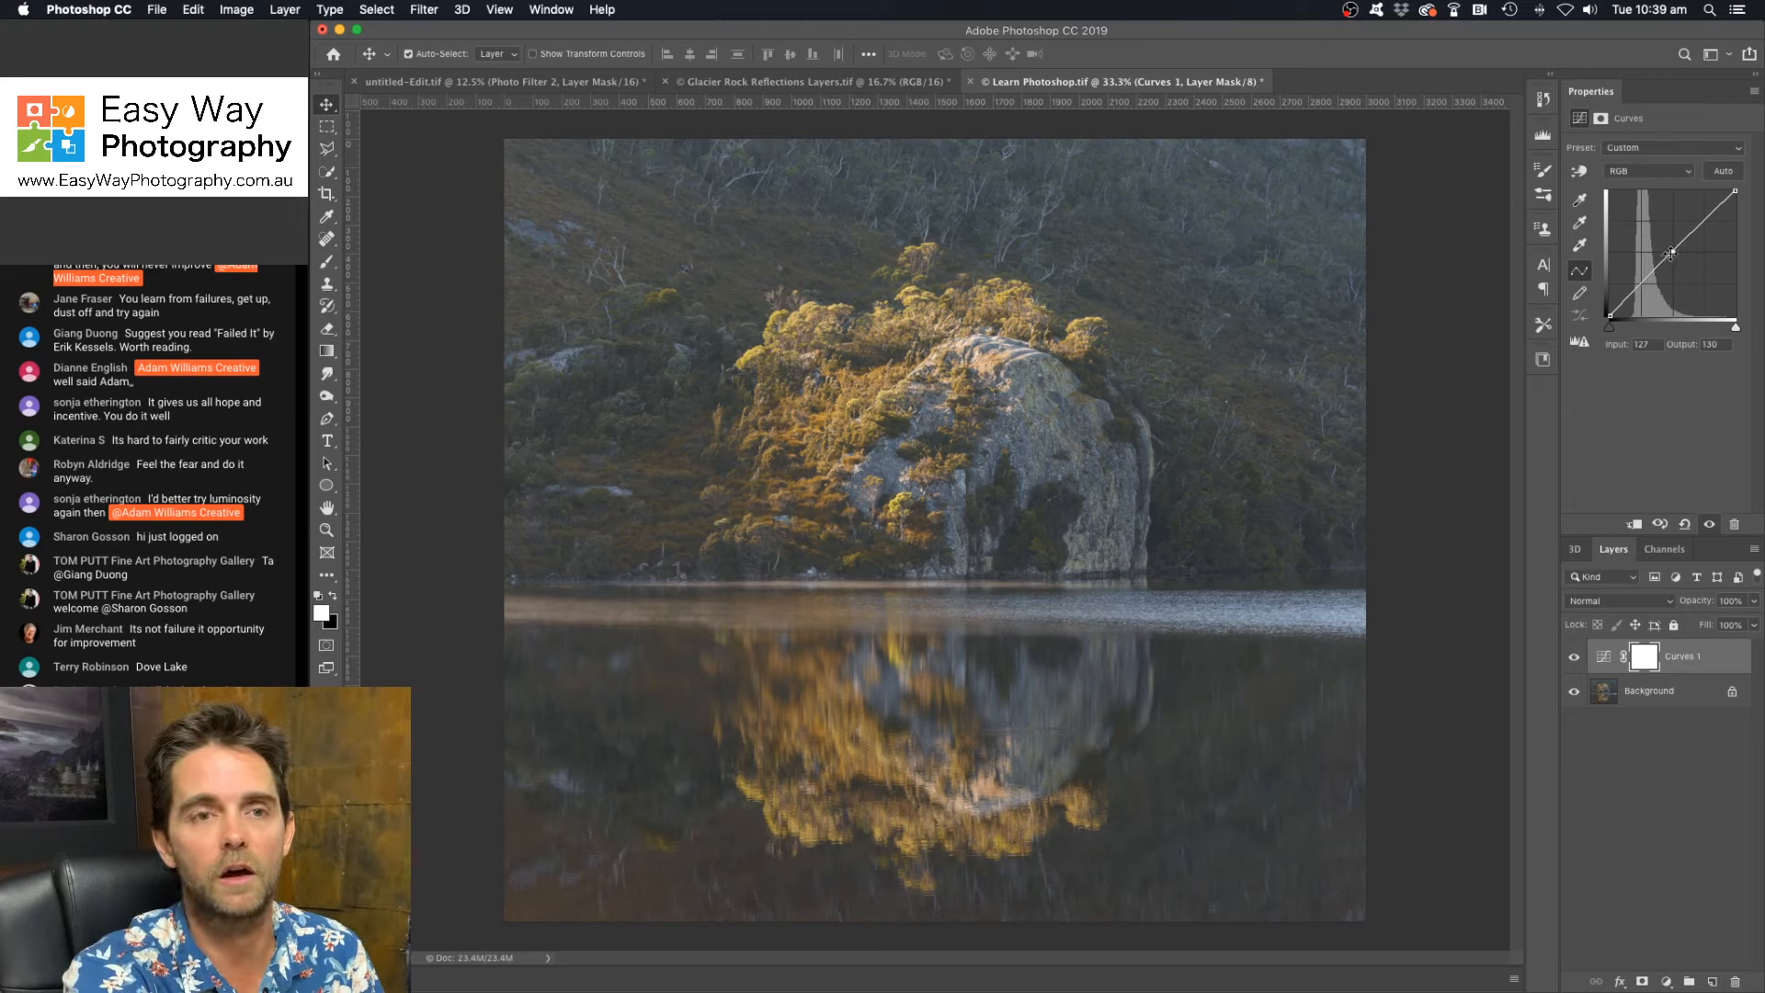
drag(1671, 253, 1674, 264)
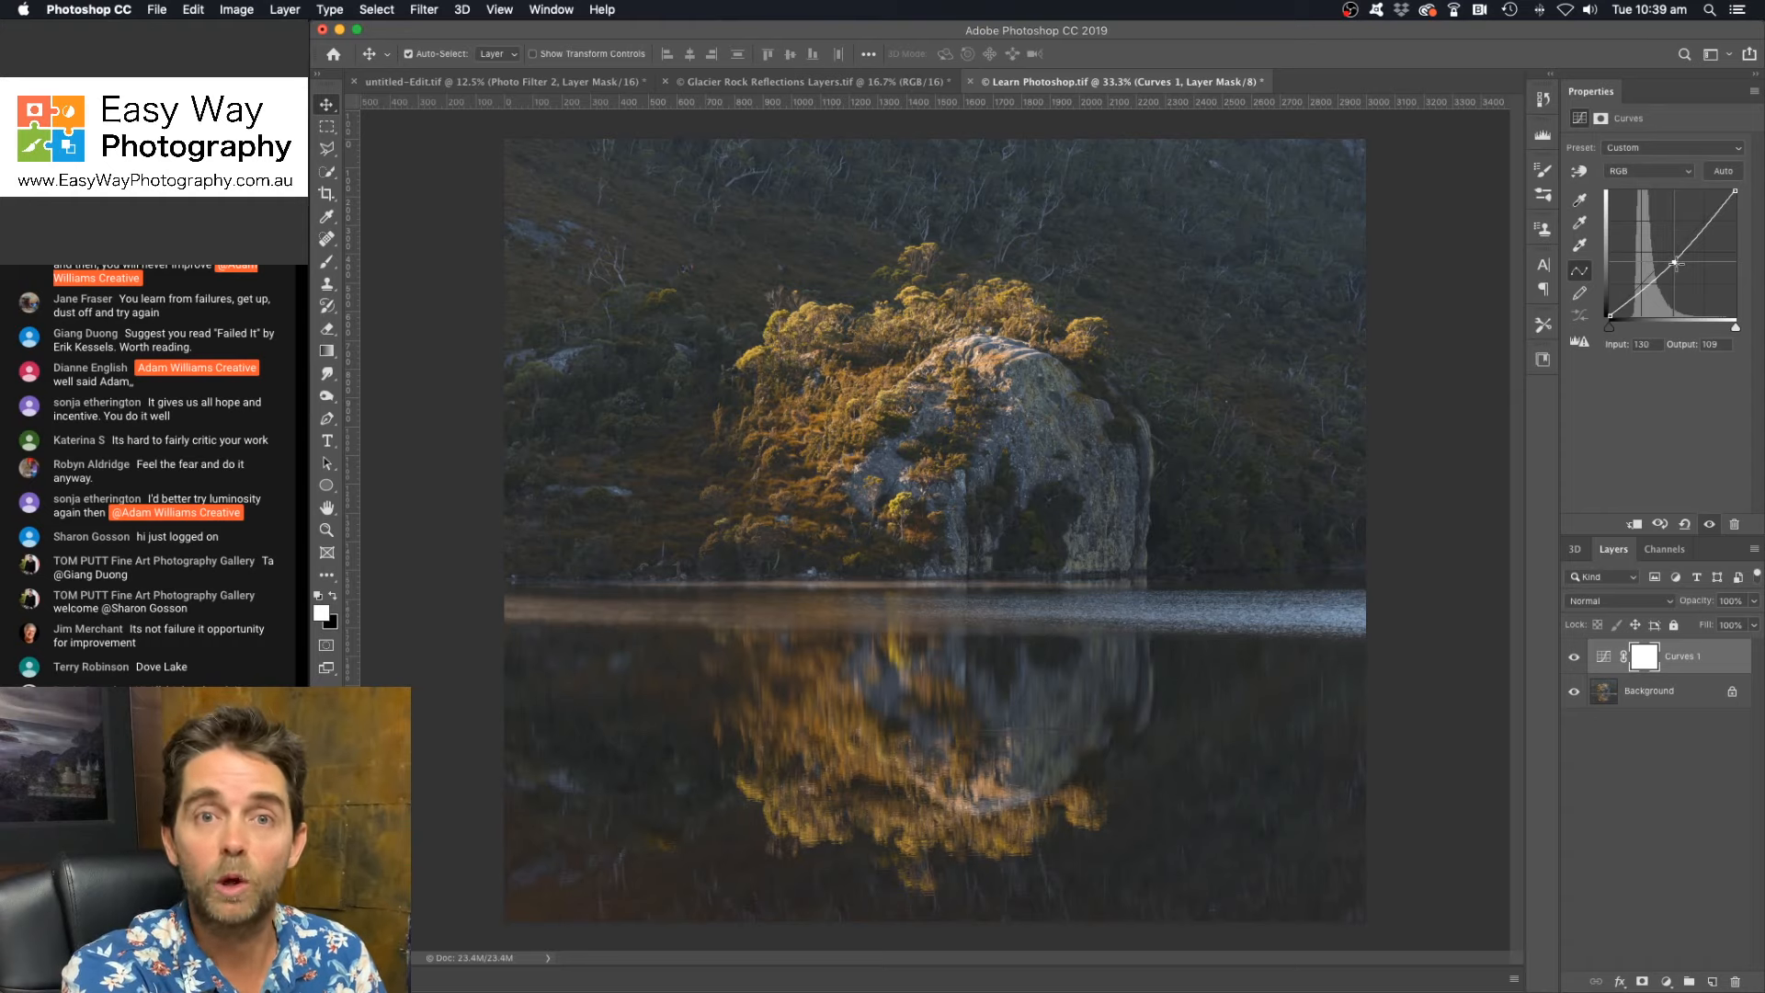
Step: Raise the Curves 1 midpoint to about input 111, output 134 to brighten the whole image
drag(1675, 264, 1668, 257)
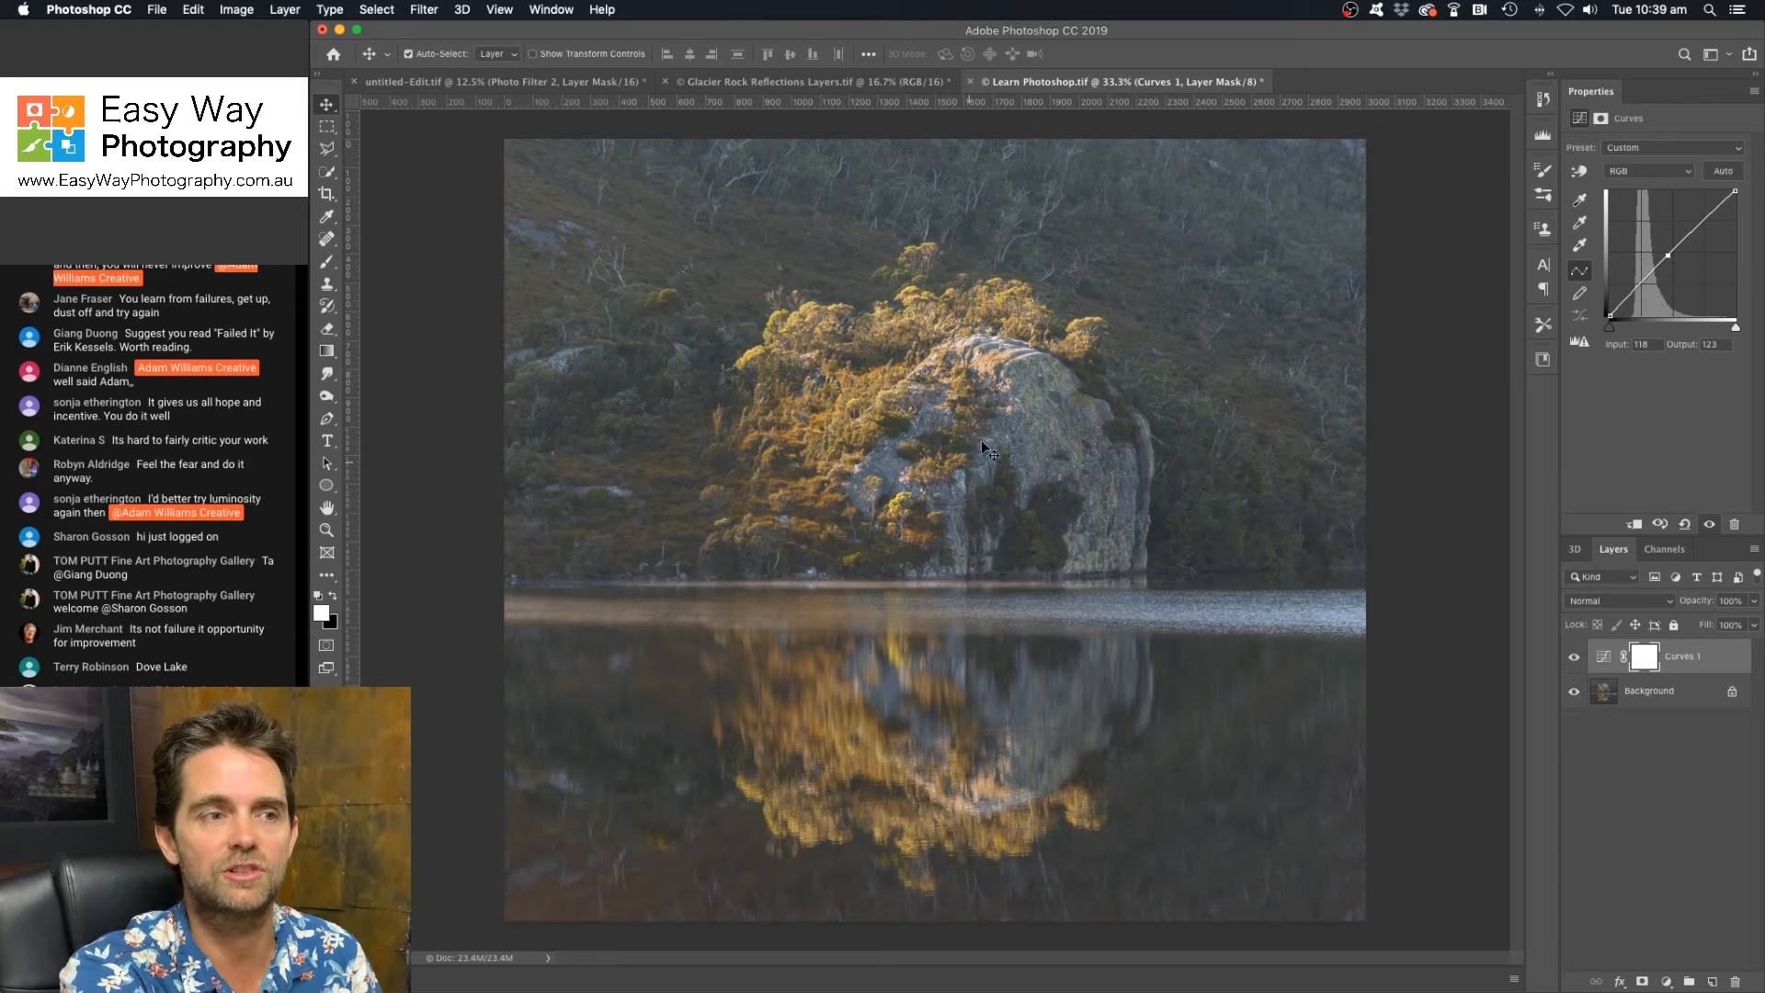
drag(1669, 256, 1664, 247)
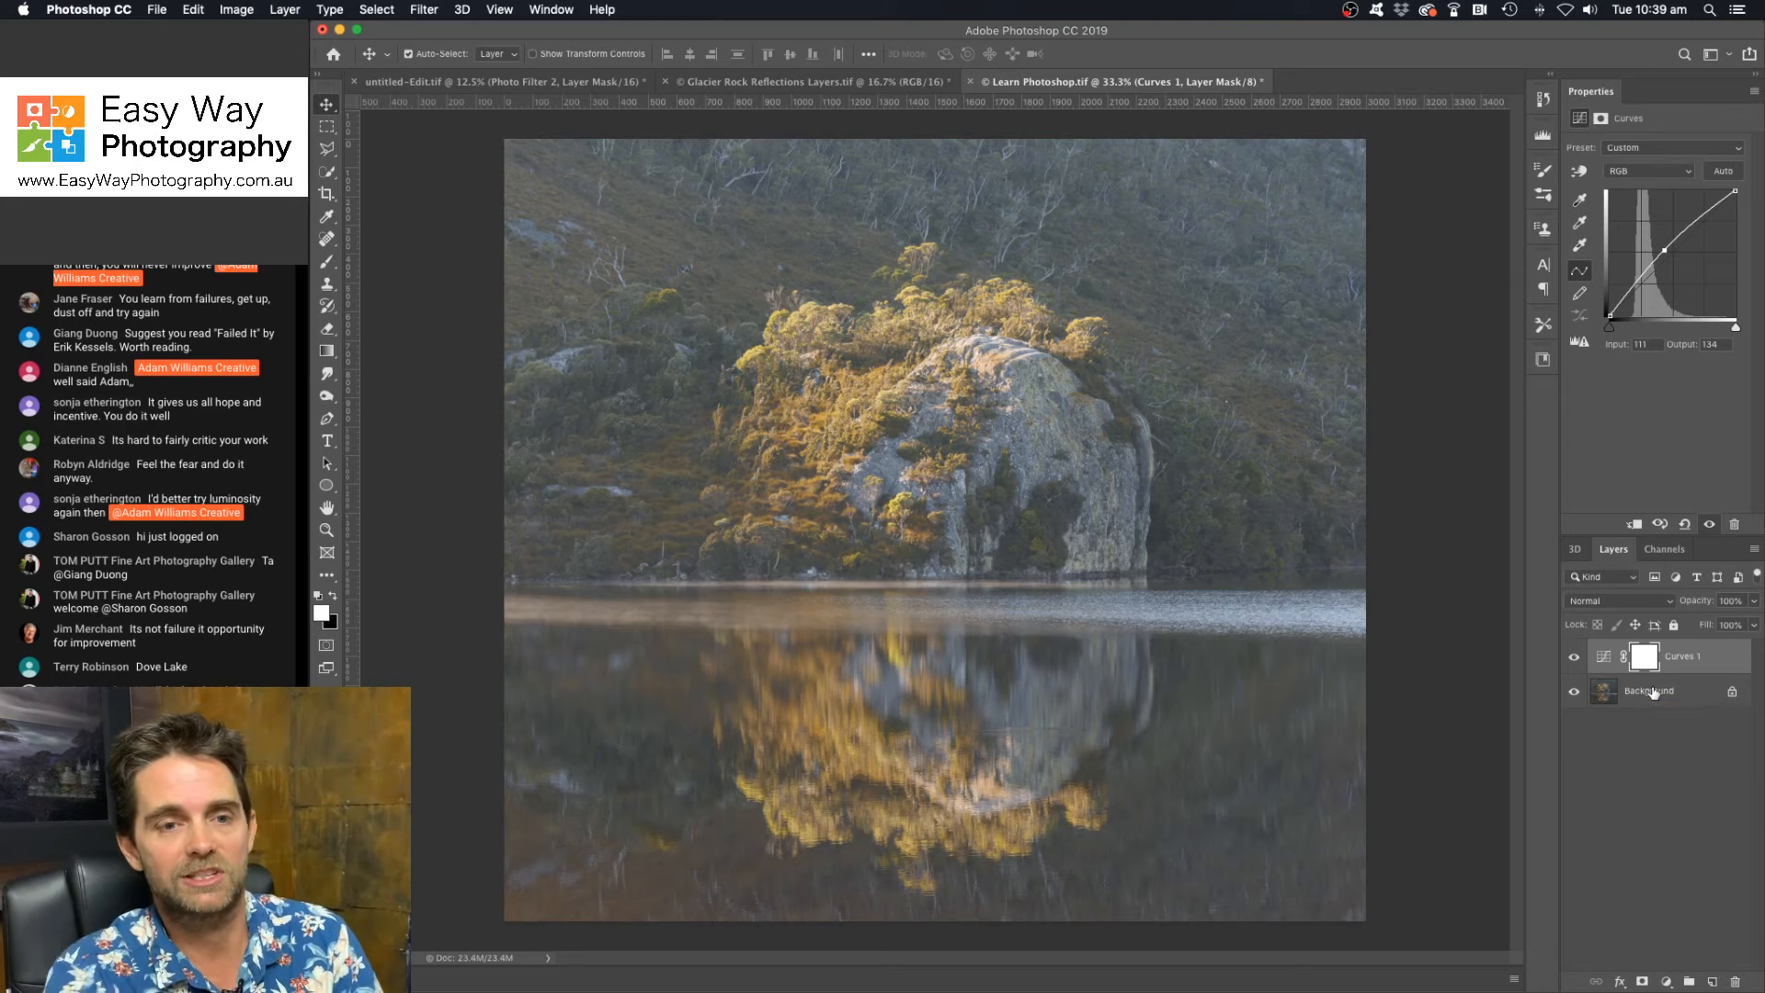
click(1665, 980)
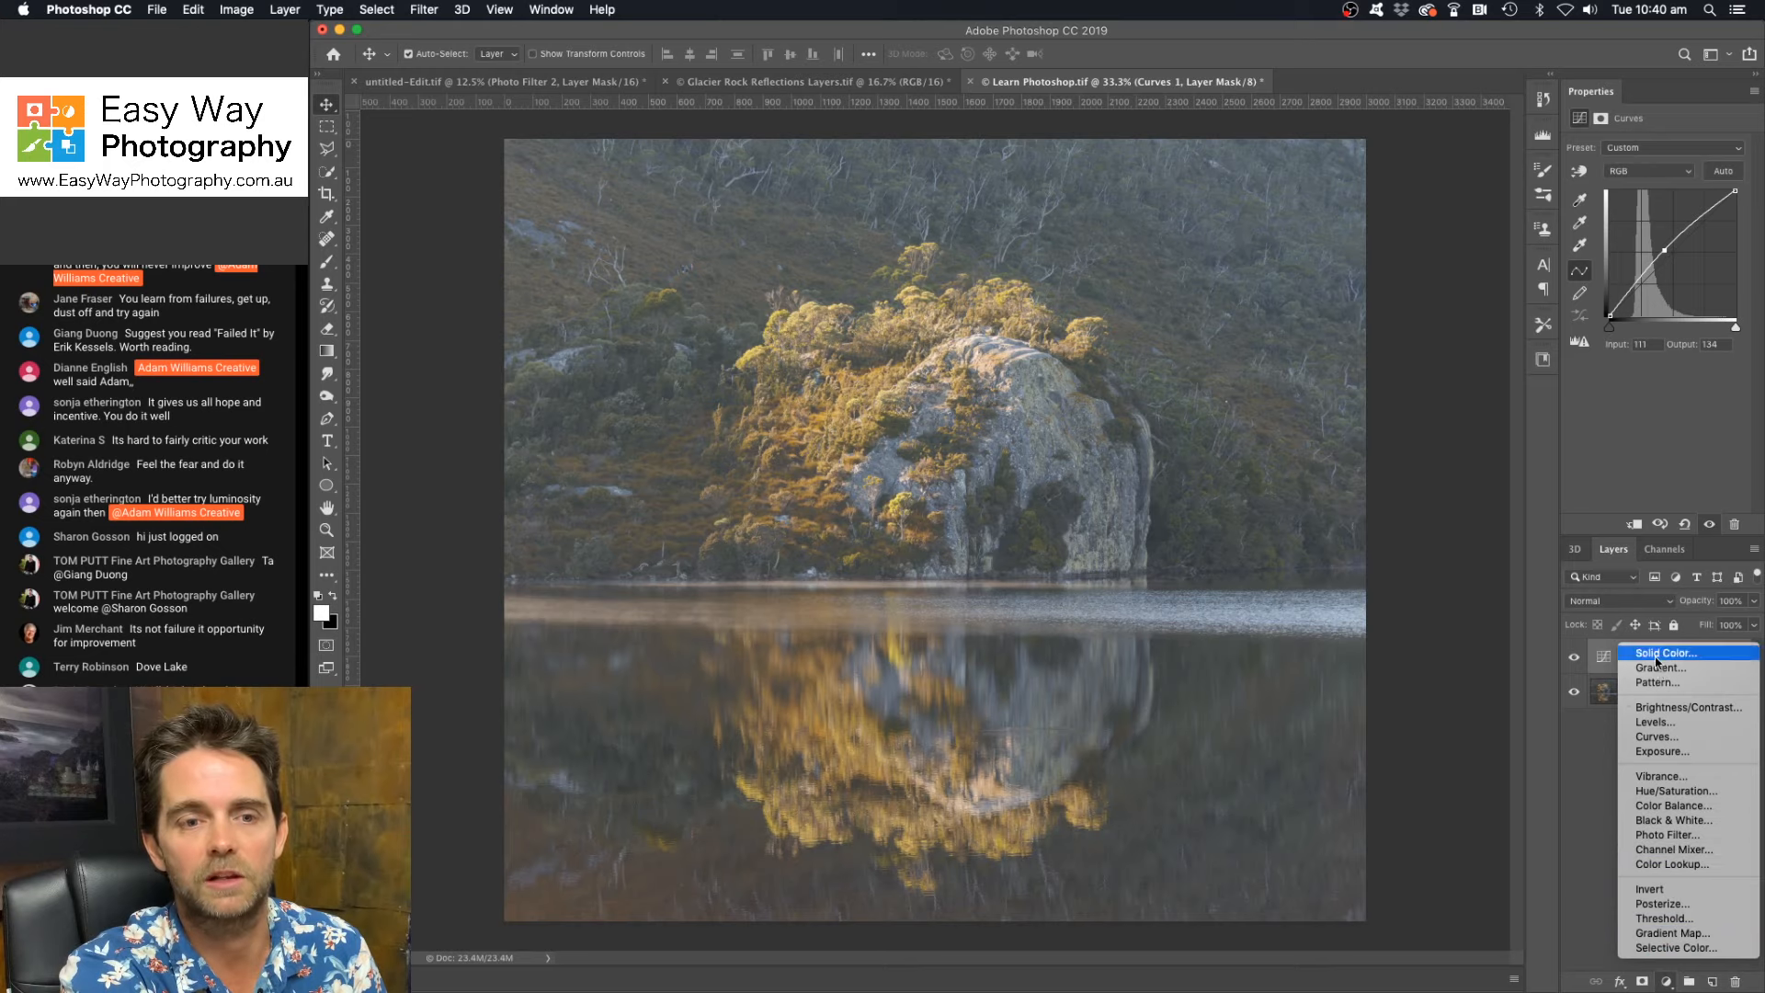
click(1614, 781)
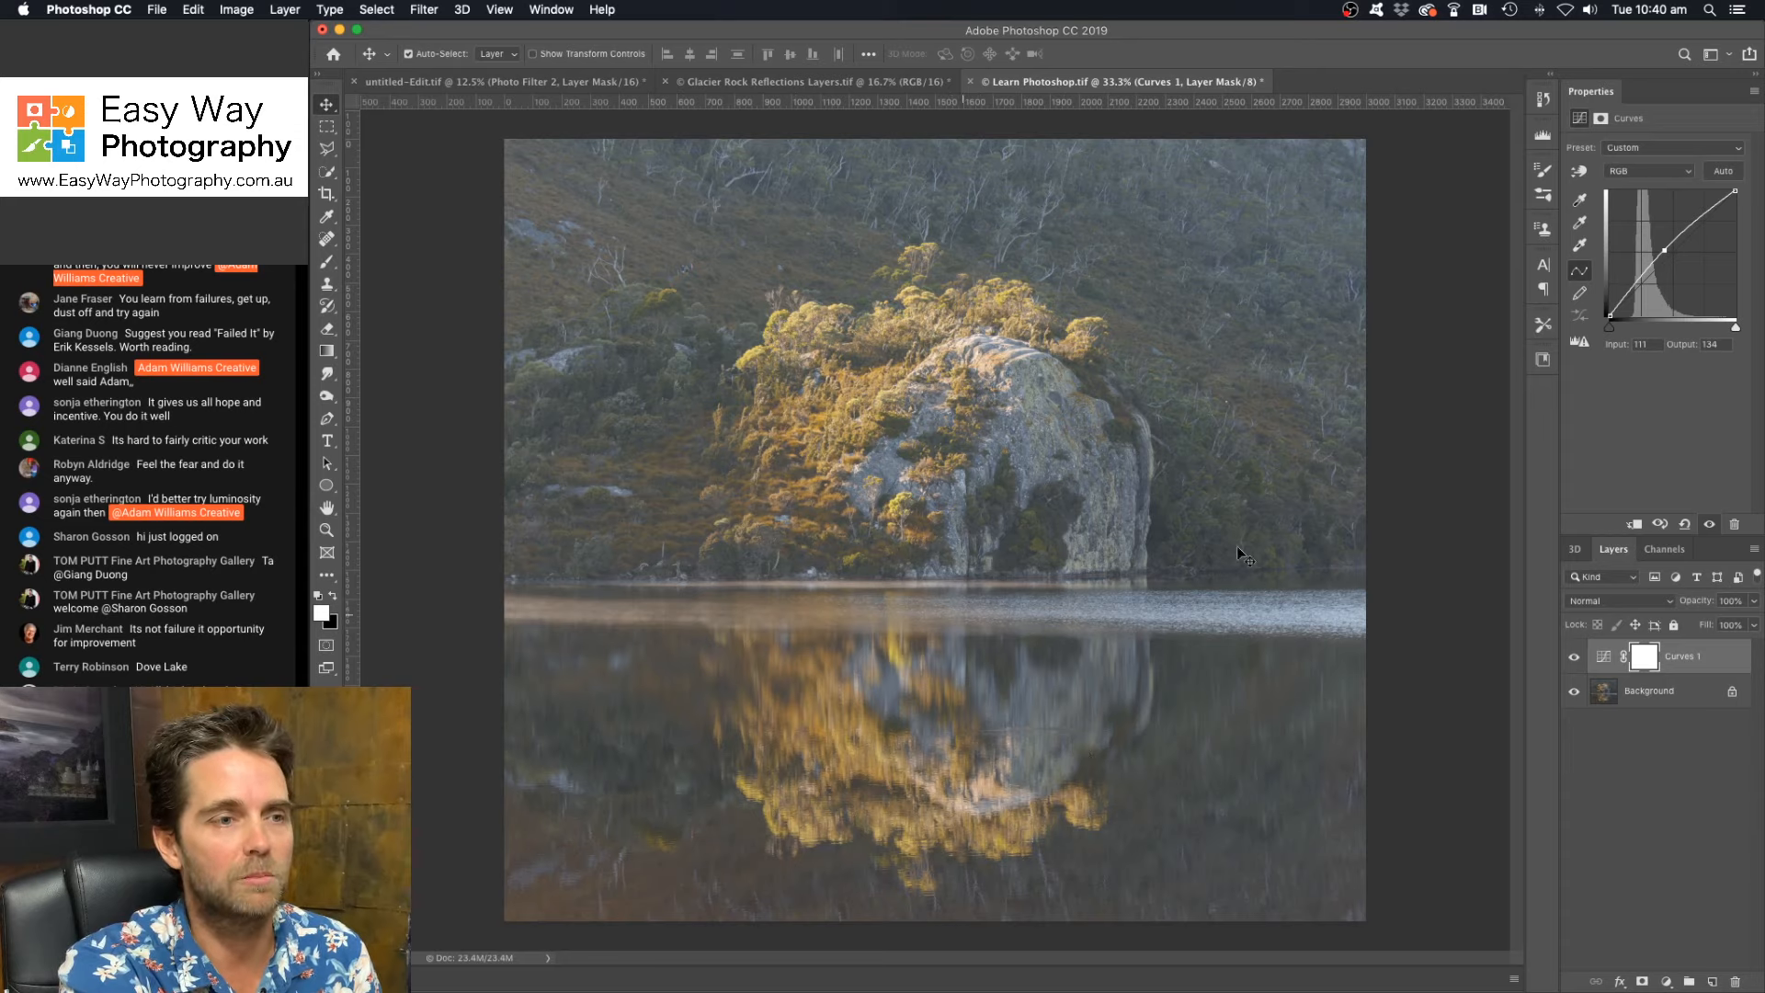
Step: Compare the image repeatedly with and without the brightening Curves 1 adjustment
click(1575, 658)
click(1575, 660)
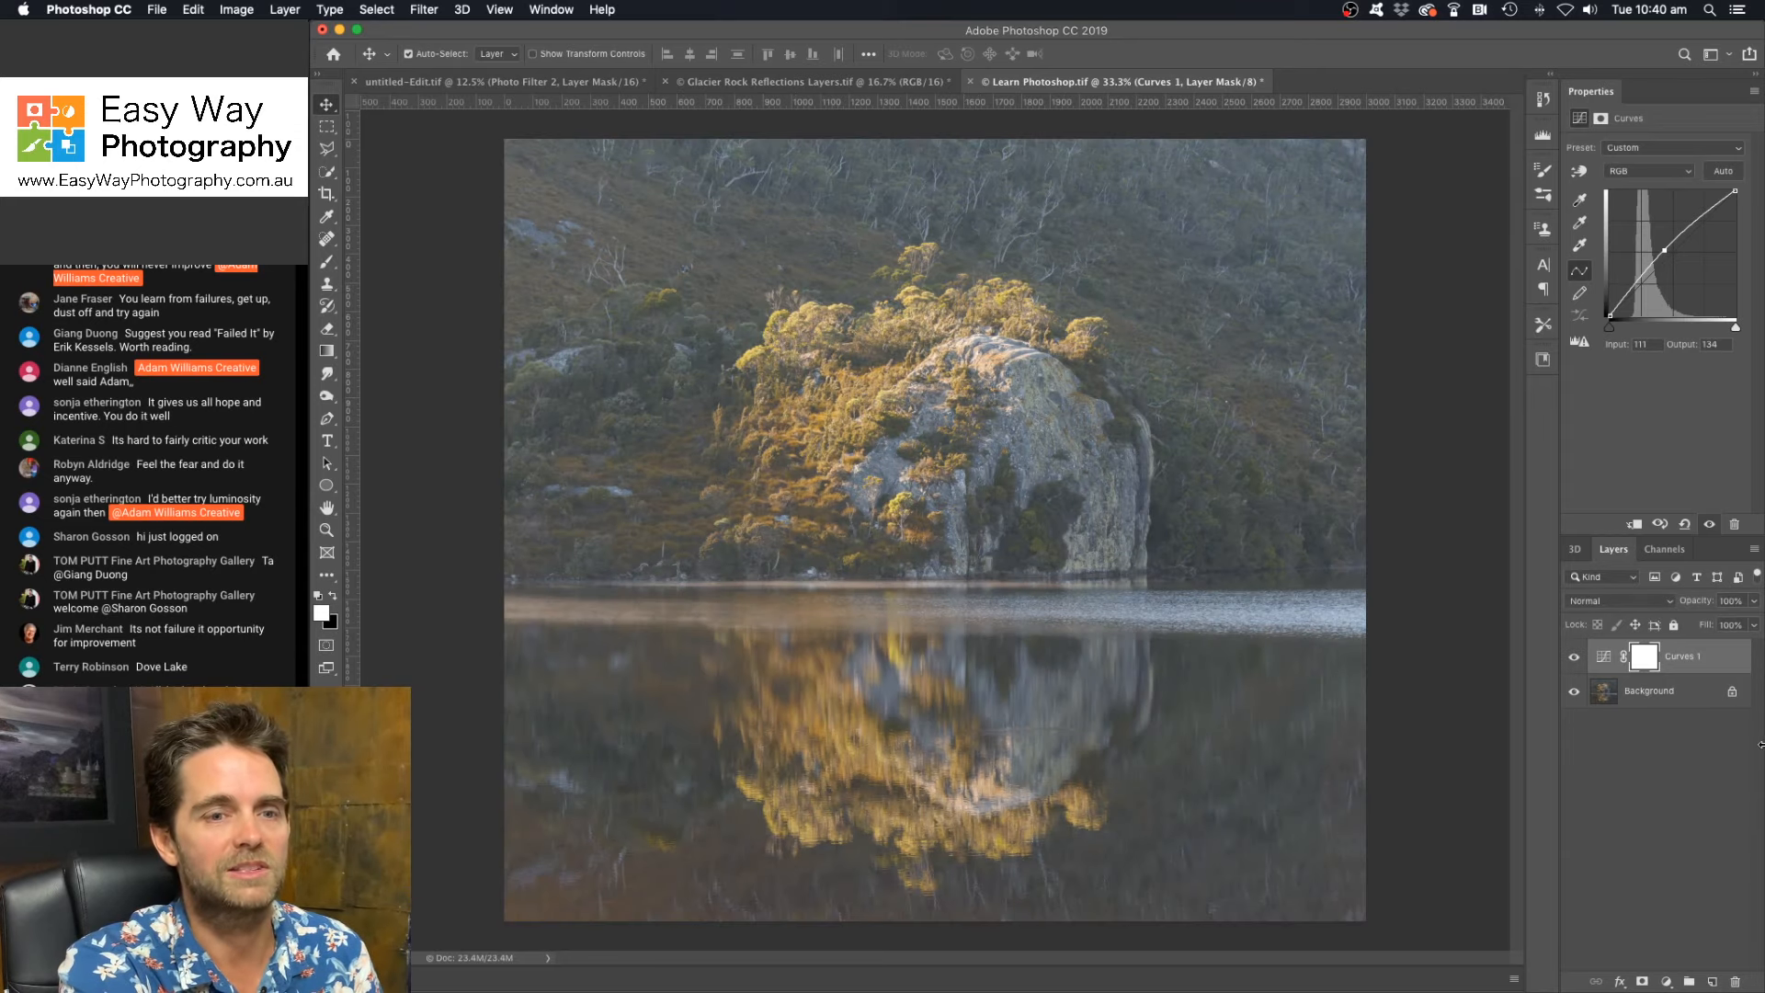
click(1575, 659)
click(1575, 660)
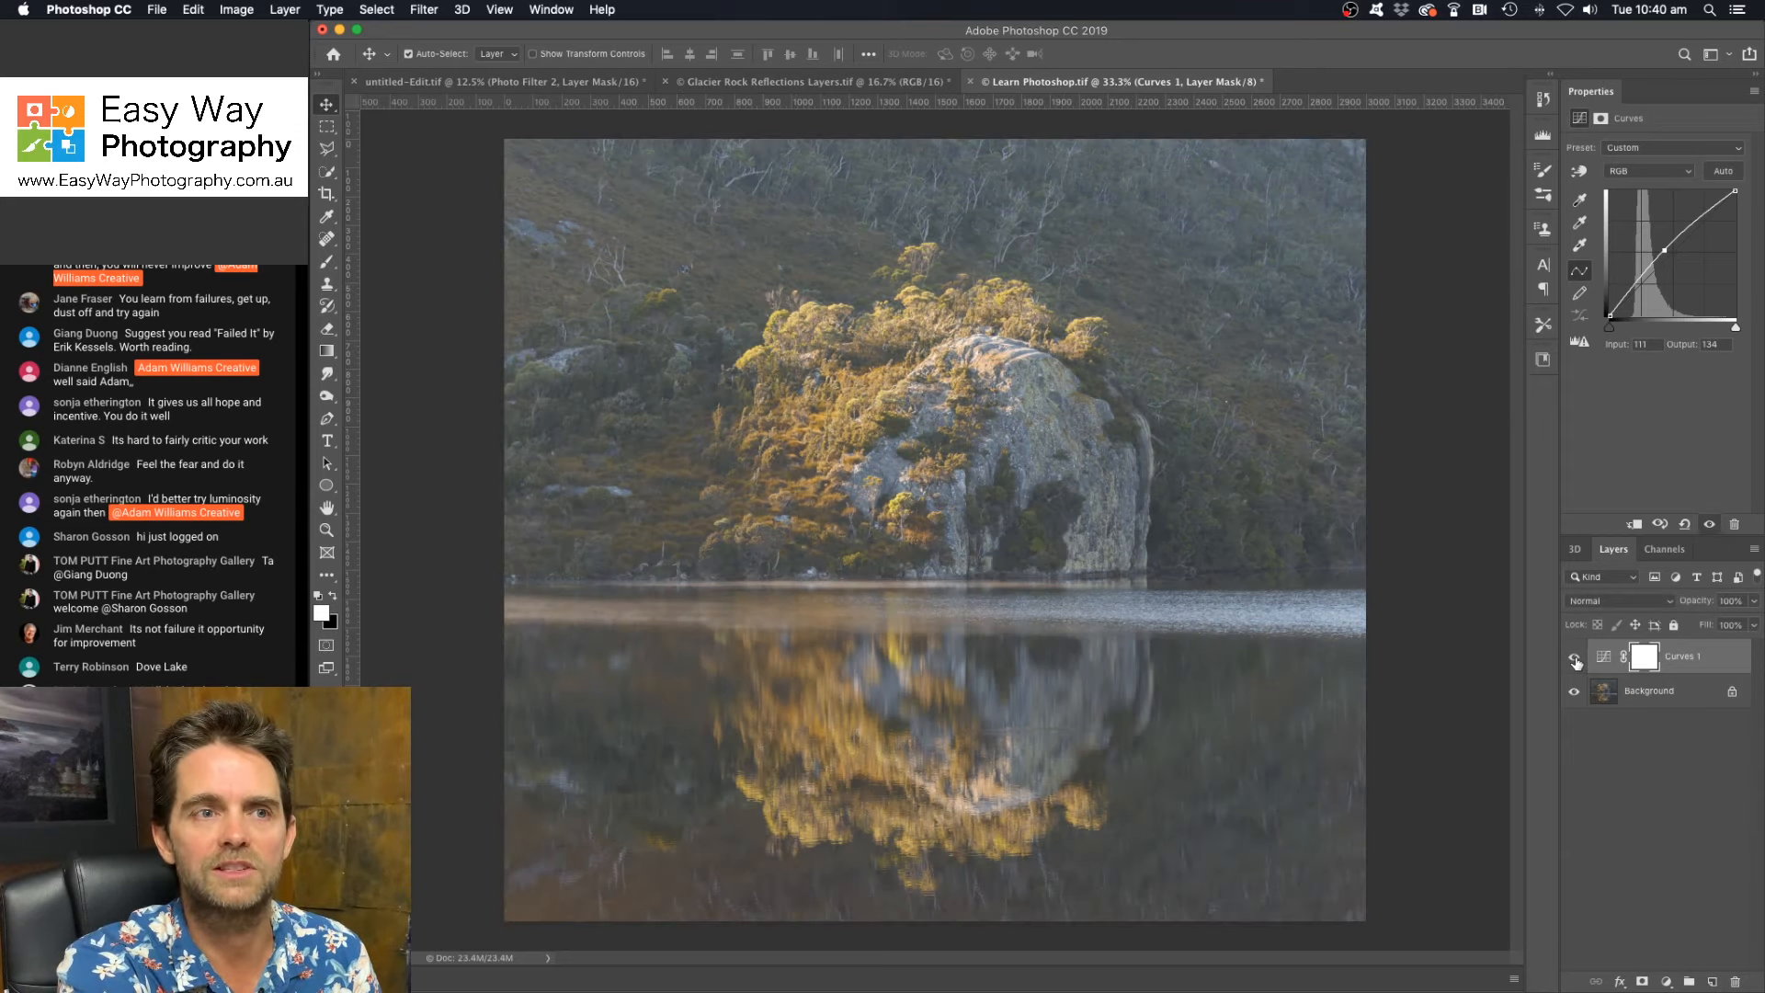
click(1575, 660)
click(1575, 659)
click(1575, 659)
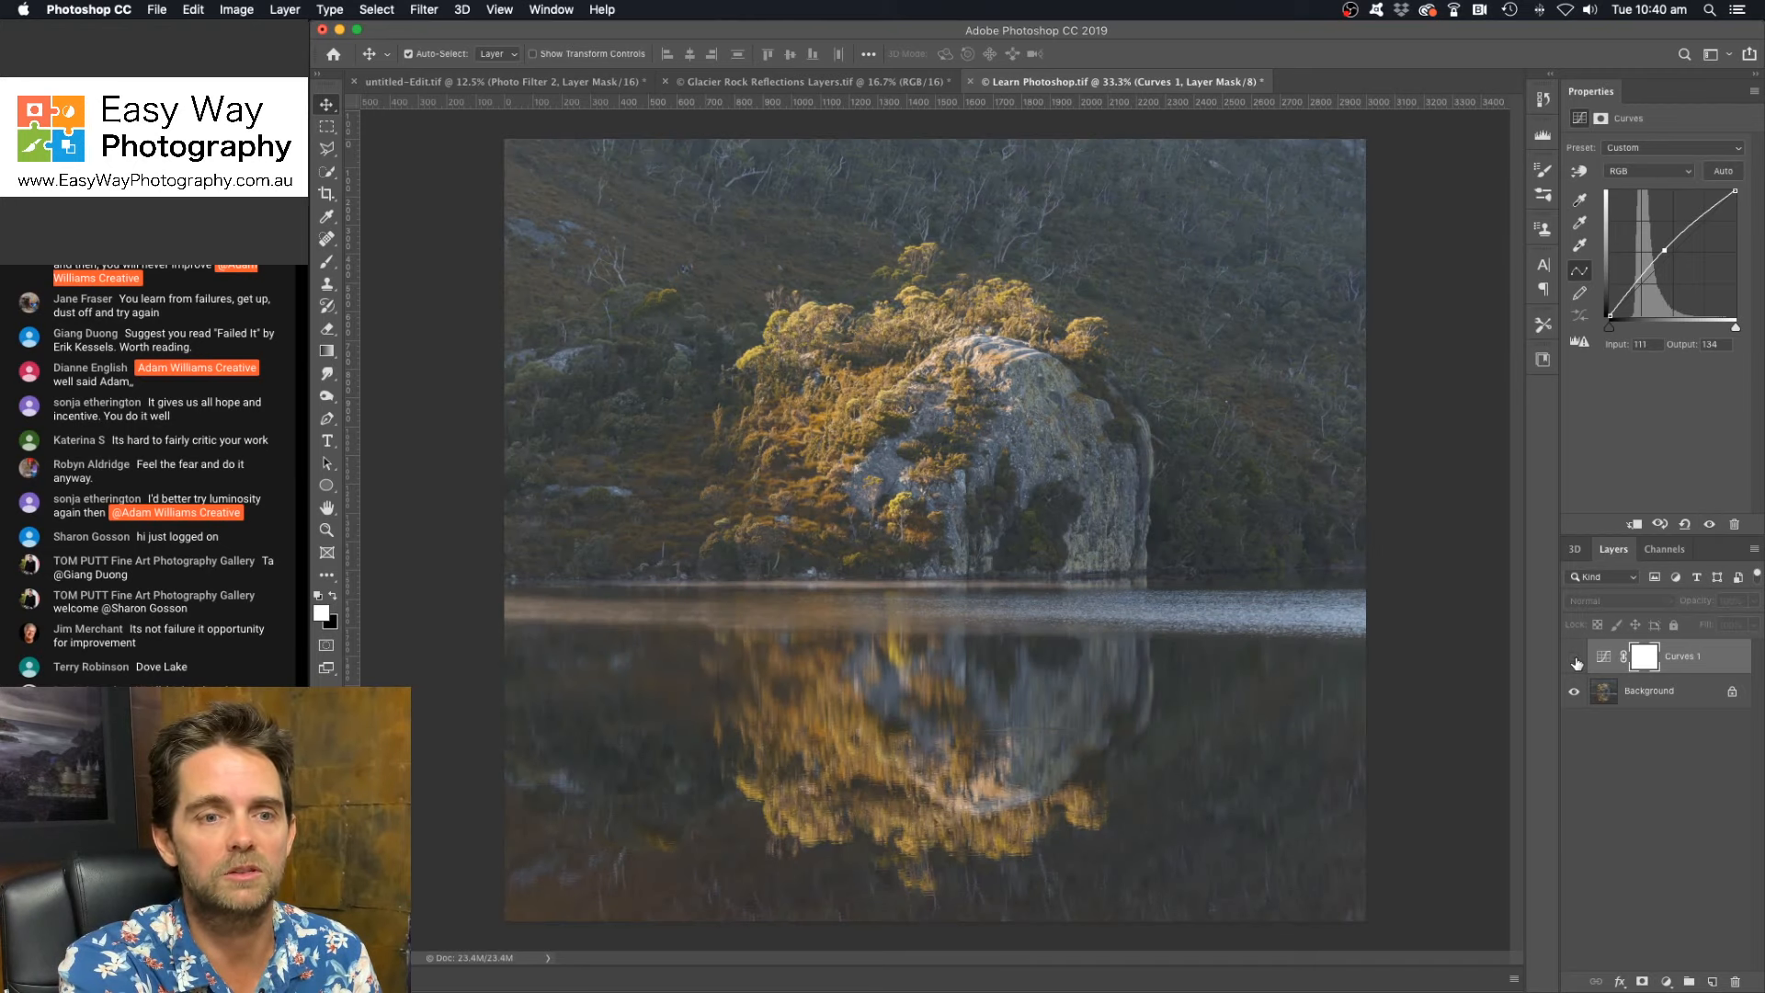
click(1575, 660)
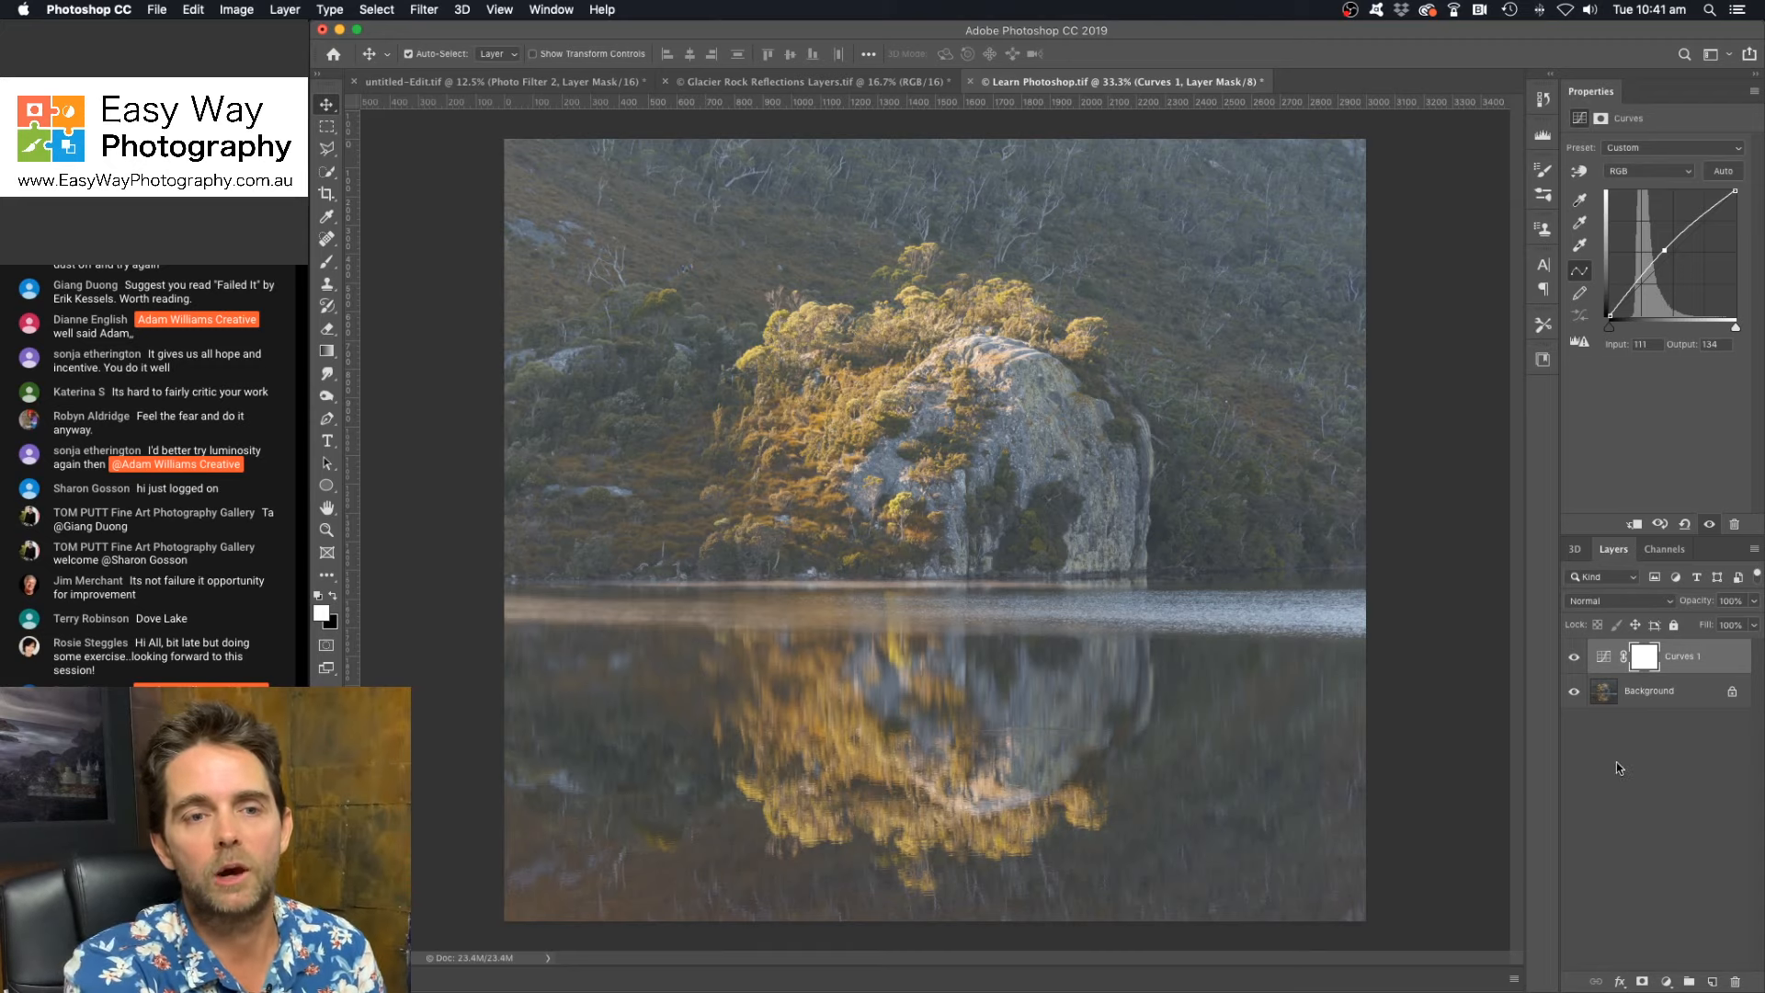
click(1574, 656)
click(1574, 656)
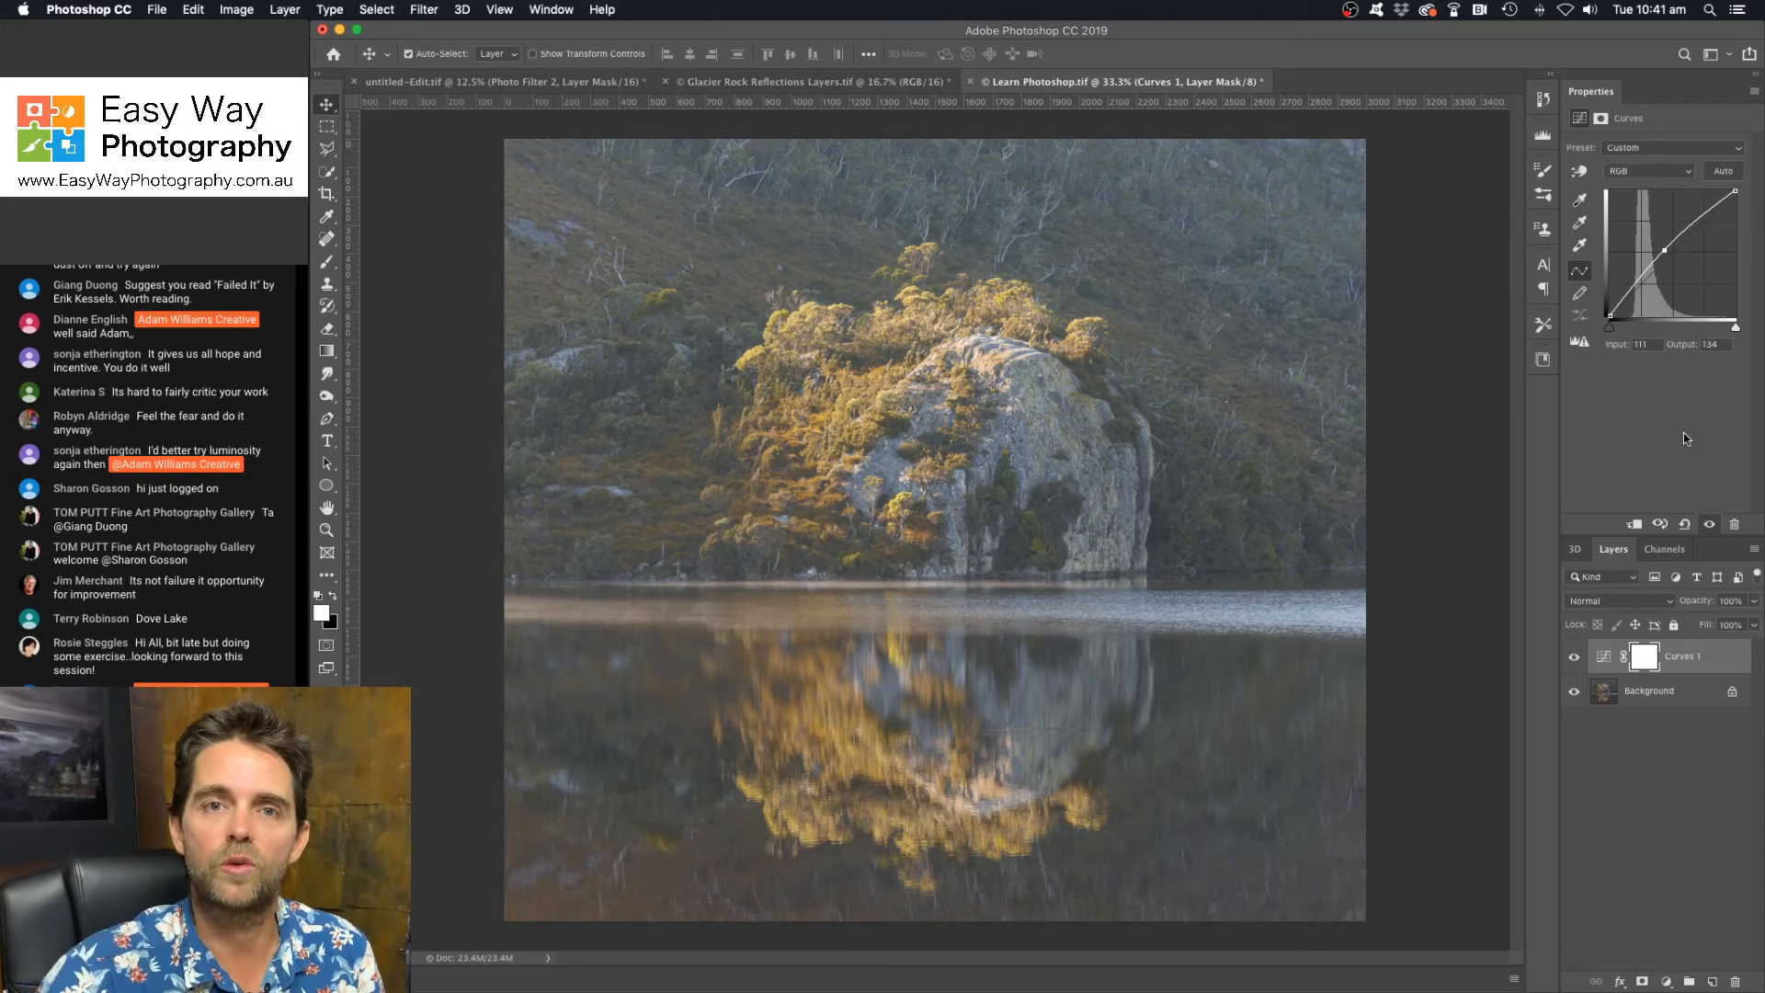
click(1573, 660)
click(1572, 660)
click(1573, 660)
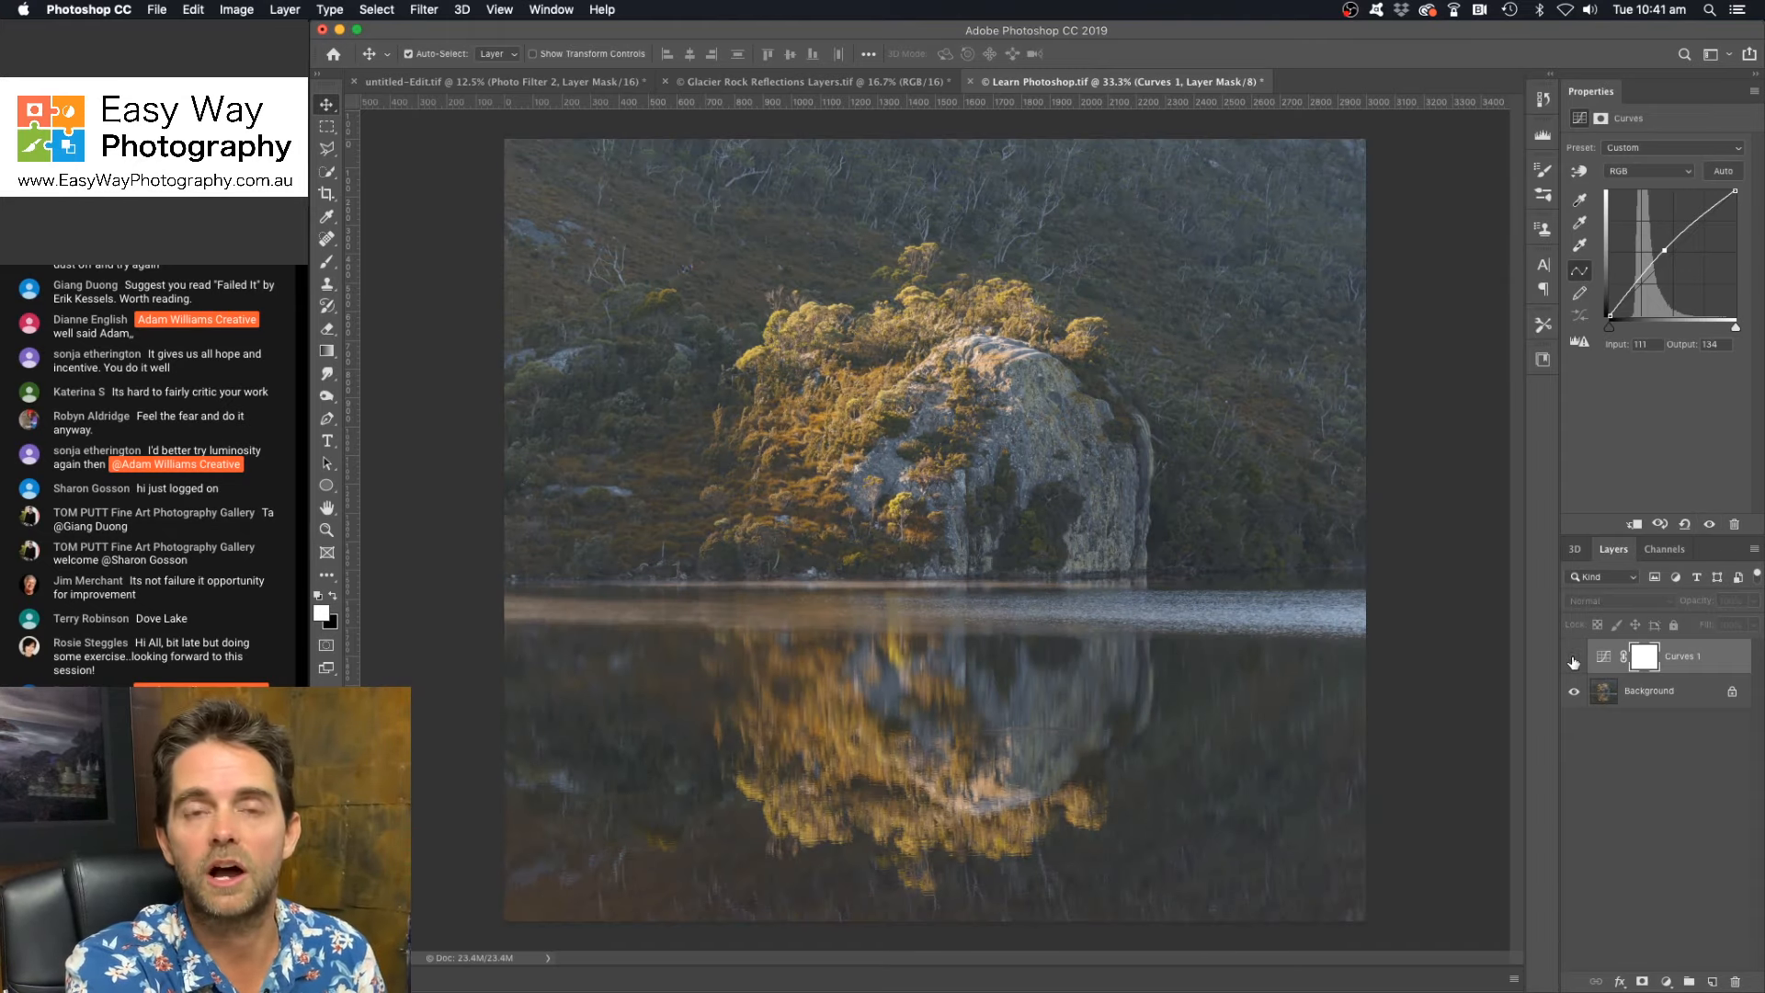
click(1572, 660)
click(1573, 660)
click(1573, 660)
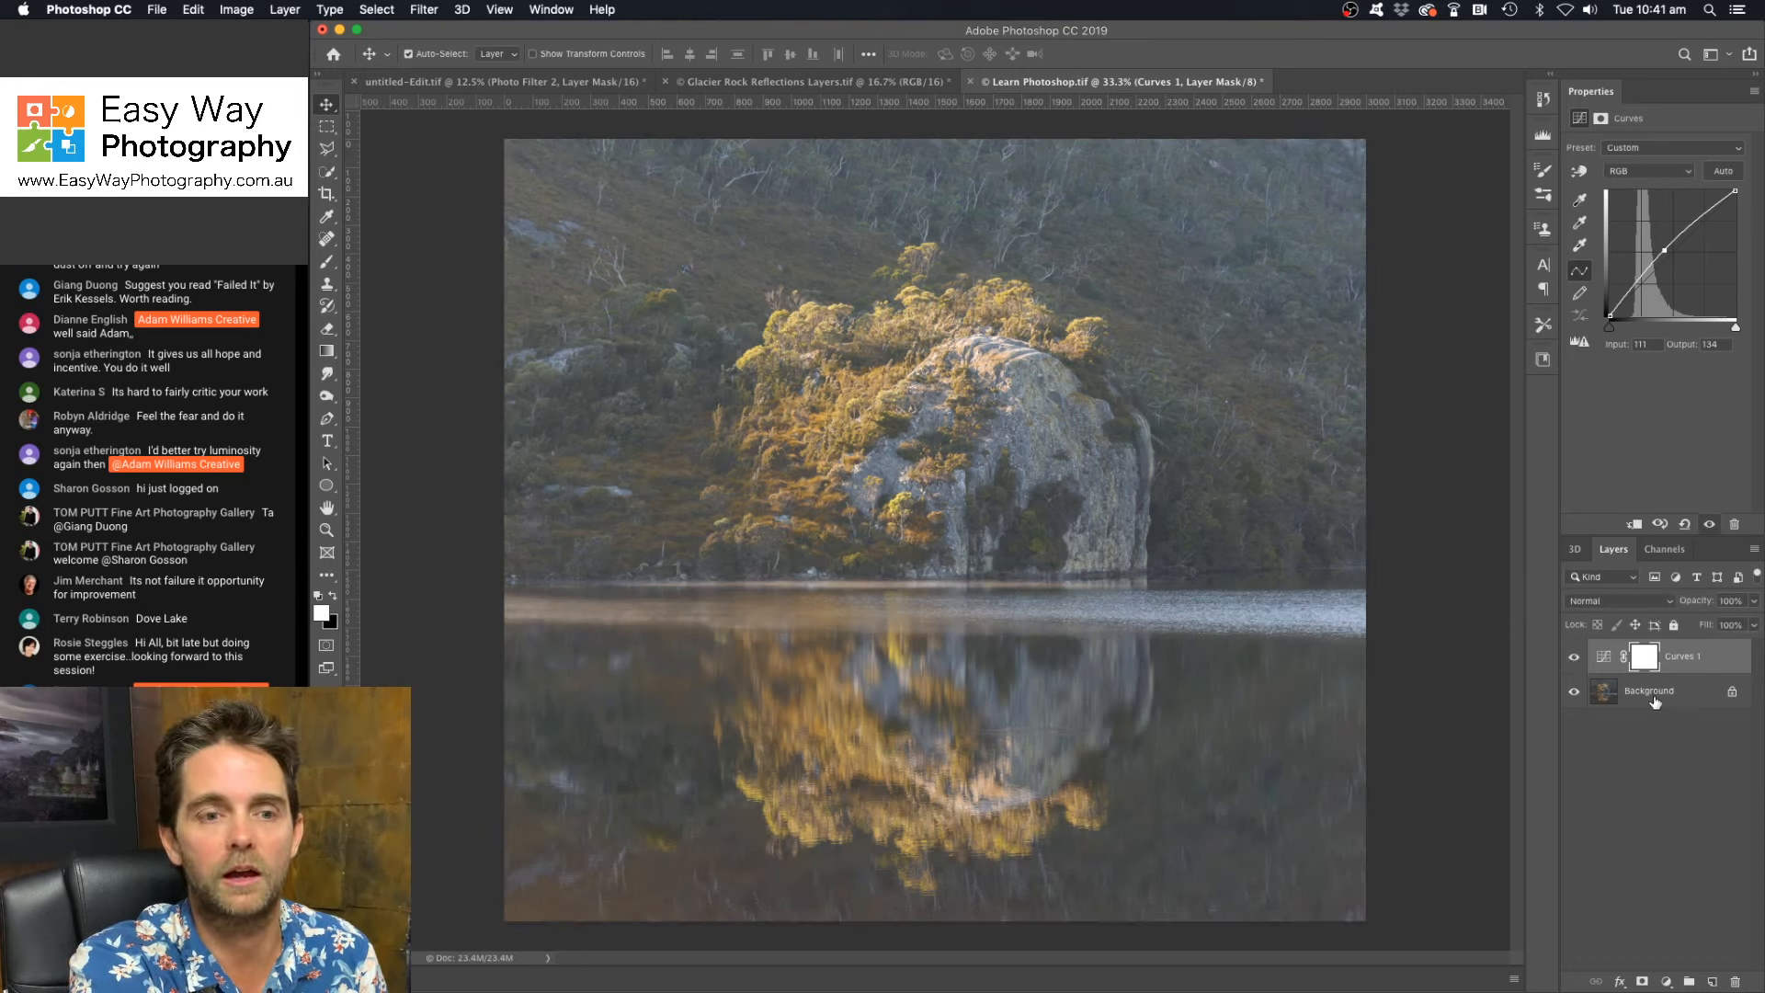
click(1573, 660)
click(1573, 660)
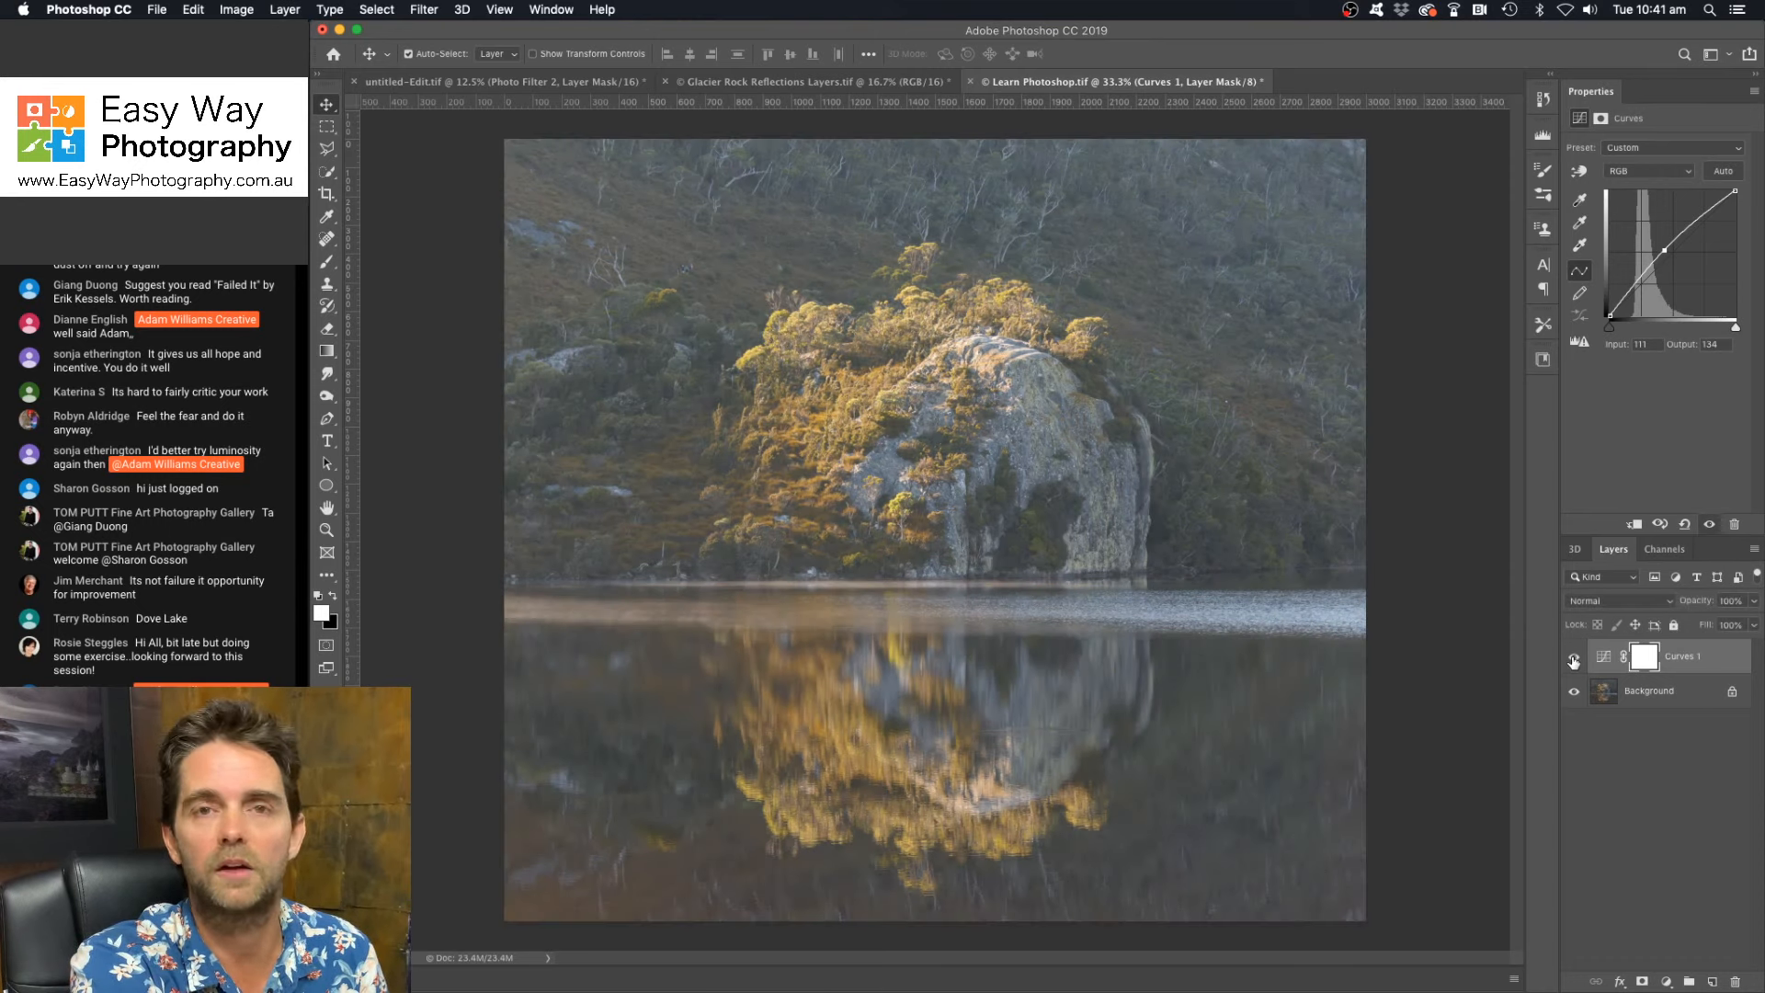
click(1573, 660)
click(1573, 660)
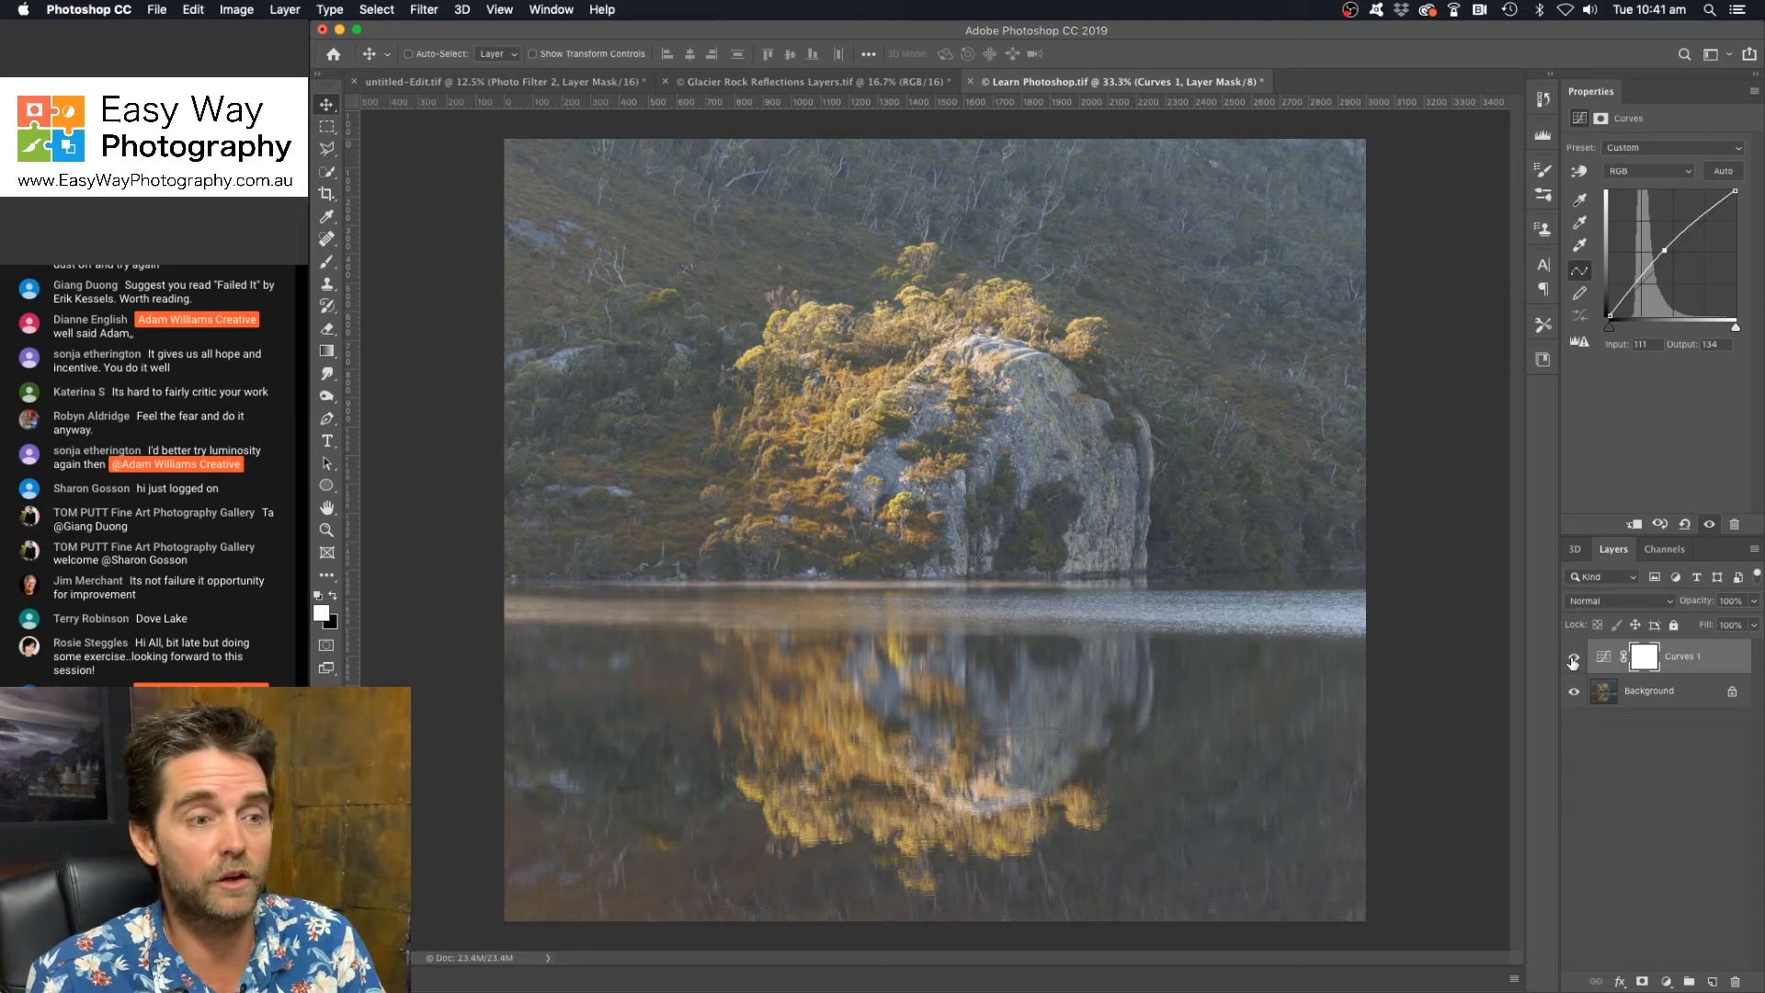
Step: Invert the Curves 1 layer mask to black and toggle the layer's visibility to check that its brightening is hidden
key(super+i)
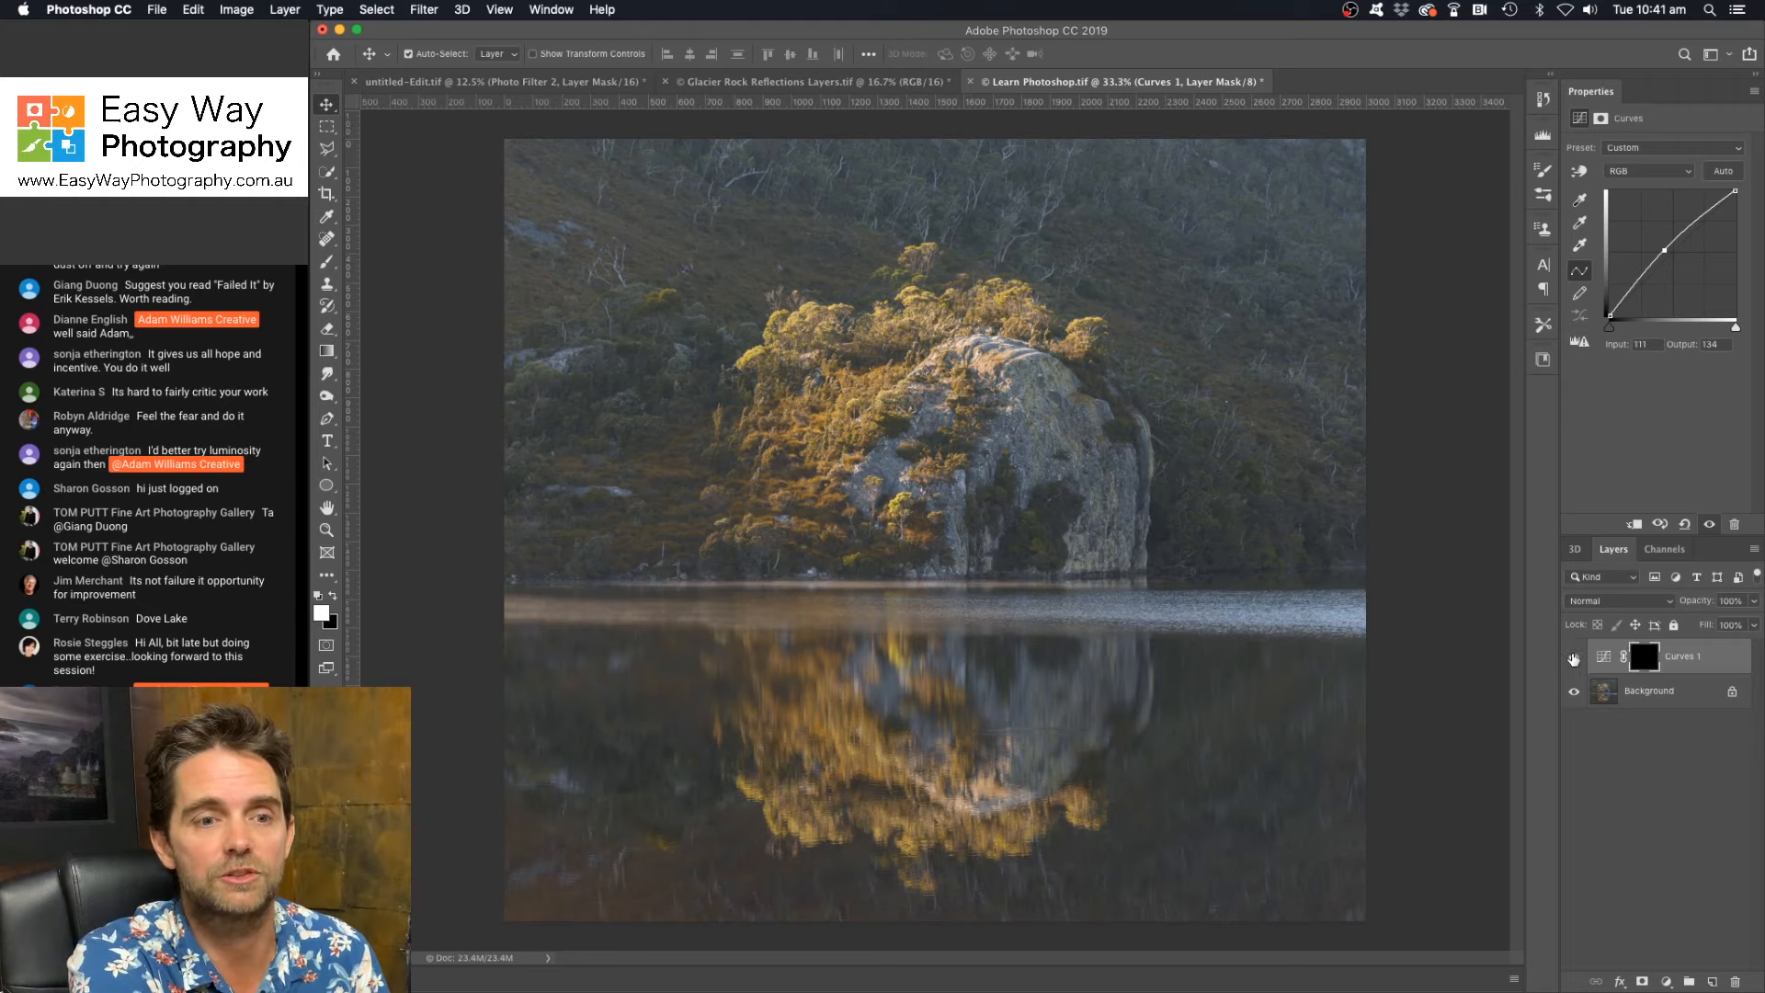
click(1573, 658)
click(1574, 658)
click(1574, 659)
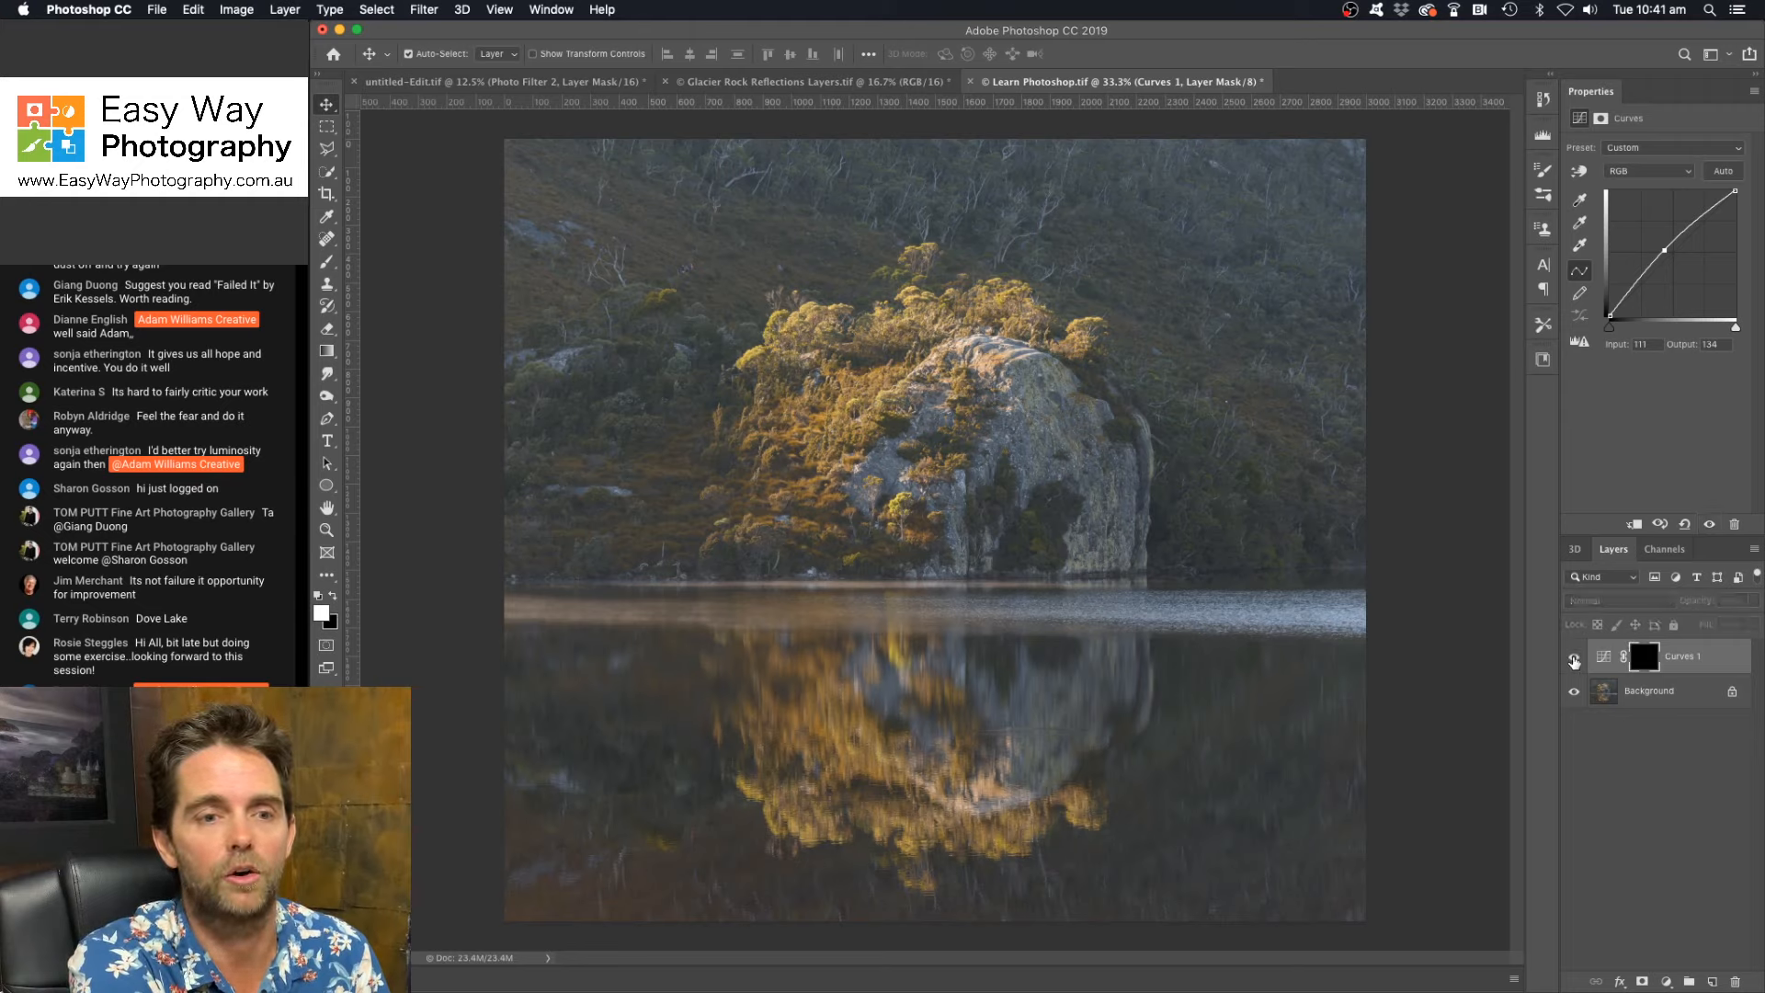
click(1573, 659)
click(1575, 661)
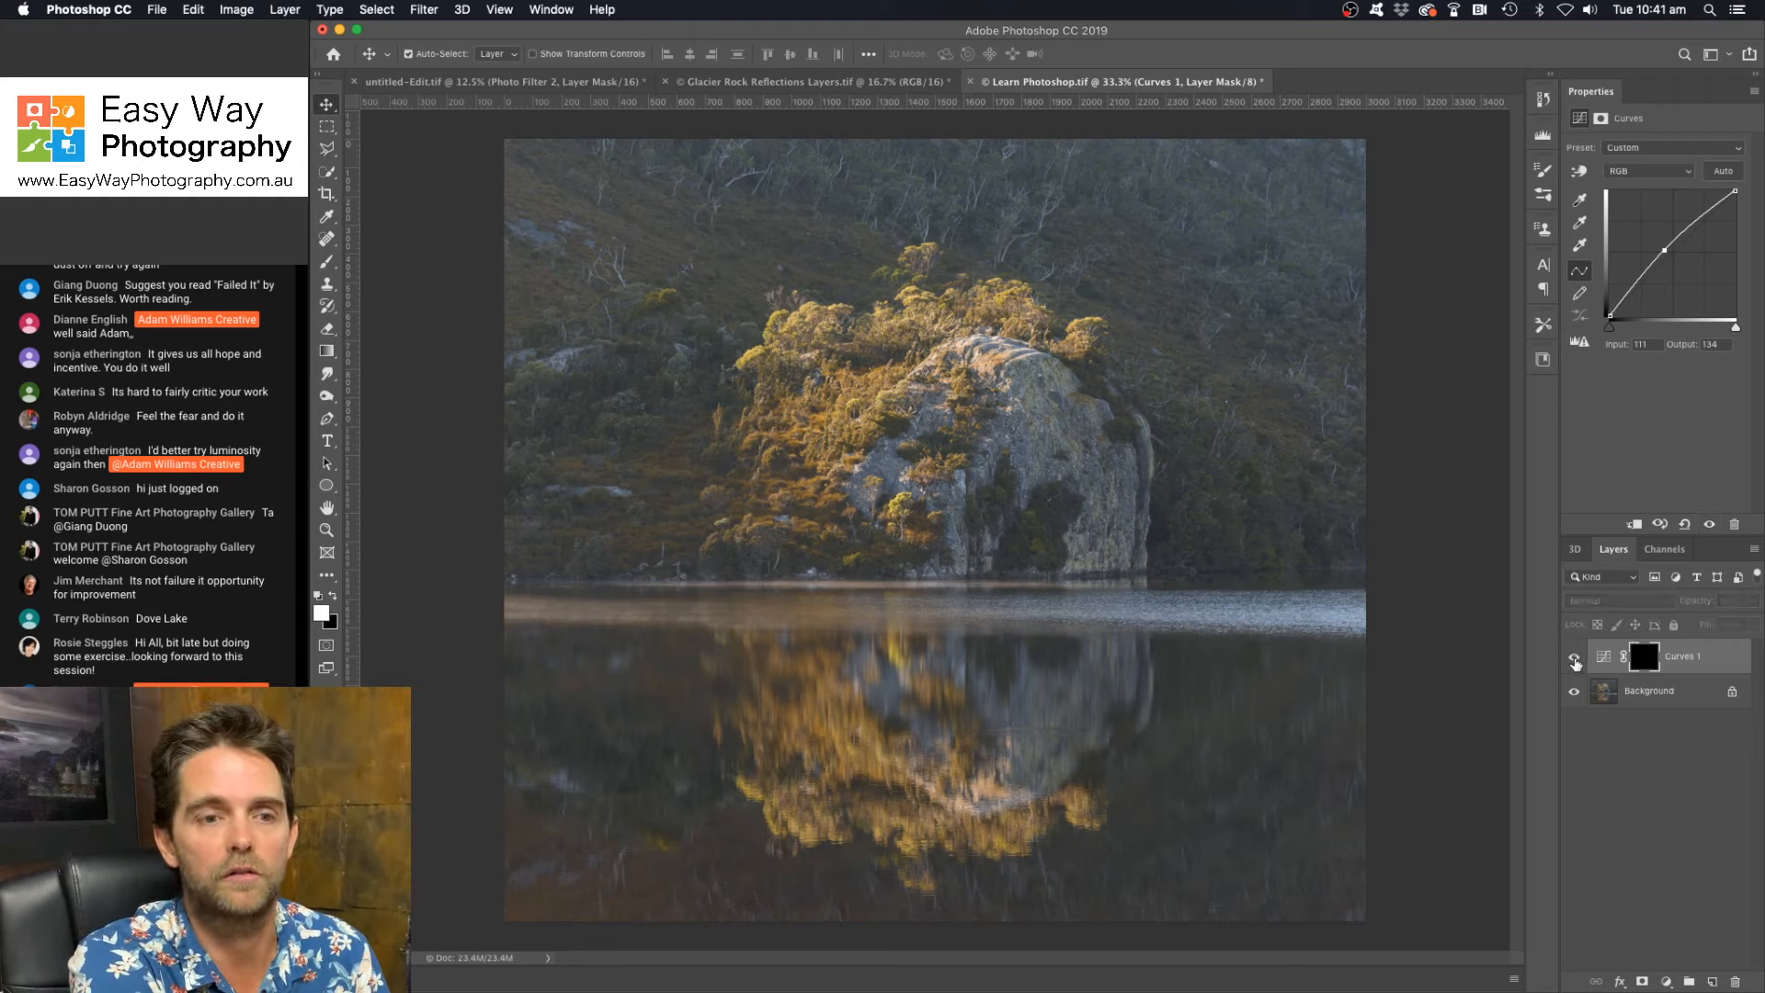
click(1574, 660)
click(1575, 660)
click(1575, 660)
click(1575, 660)
click(1575, 660)
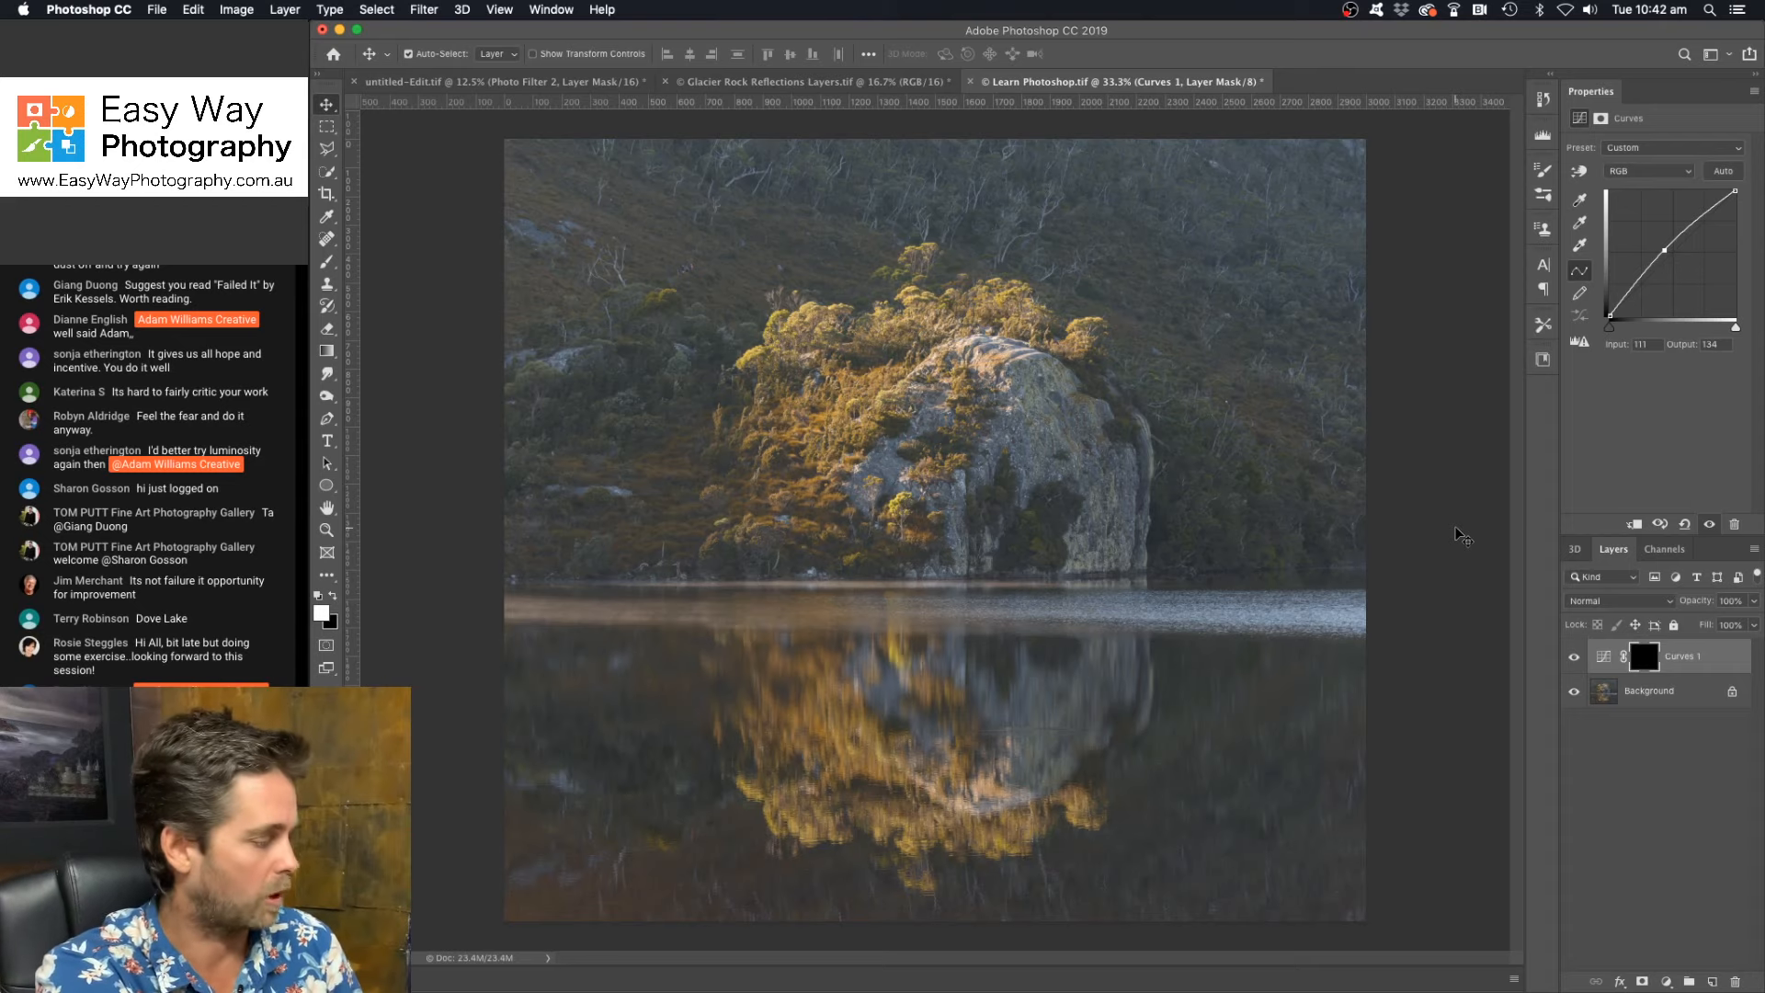
Step: Switch to the Brush tool, set its opacity to 30%, and use a soft tip with 0% hardness
key(b)
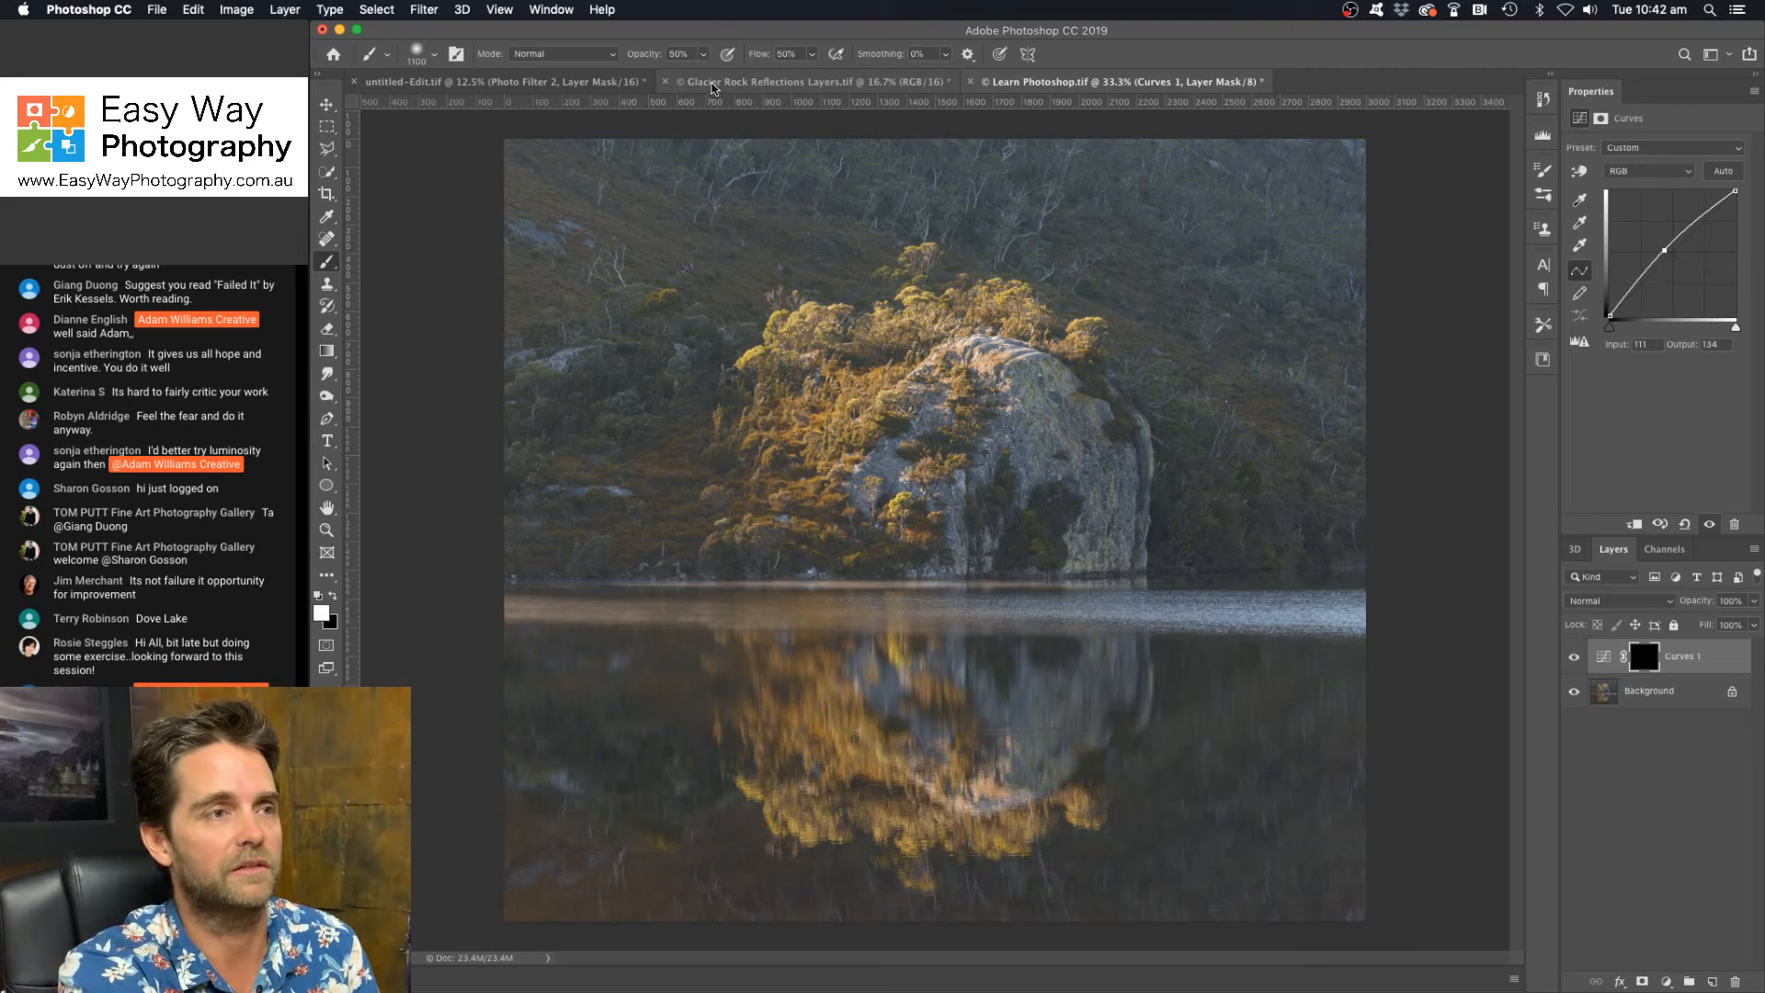
click(702, 55)
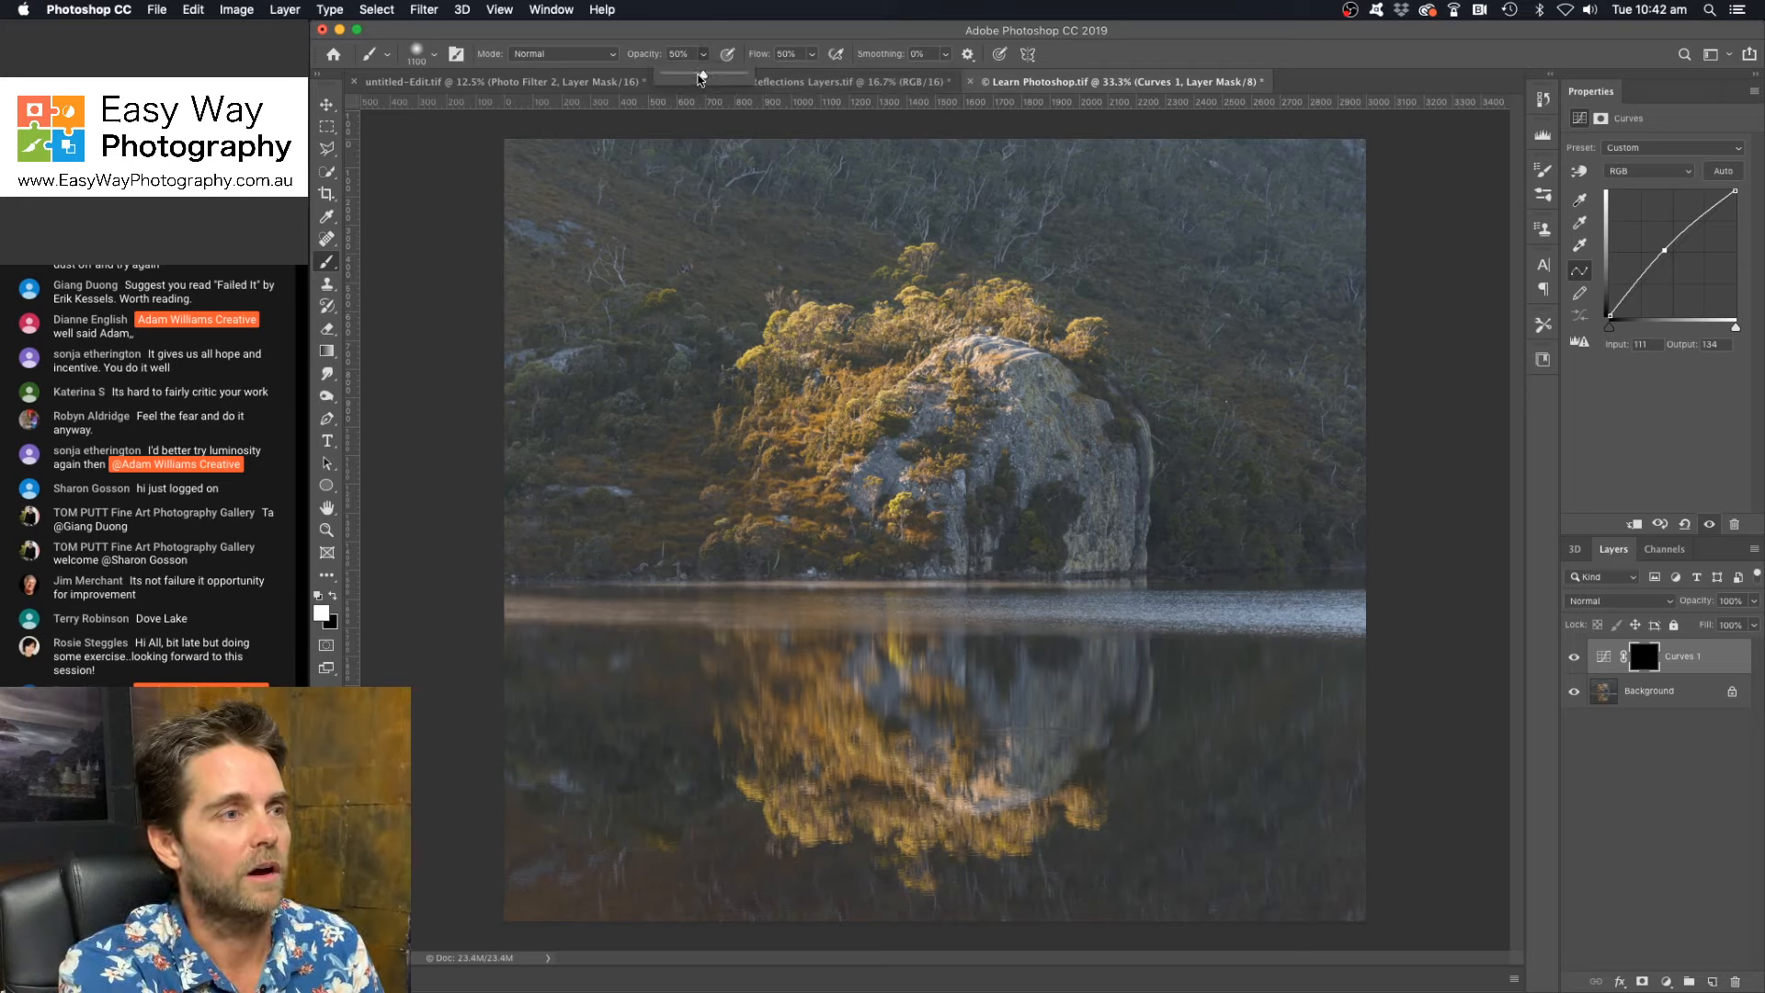
drag(702, 77, 688, 80)
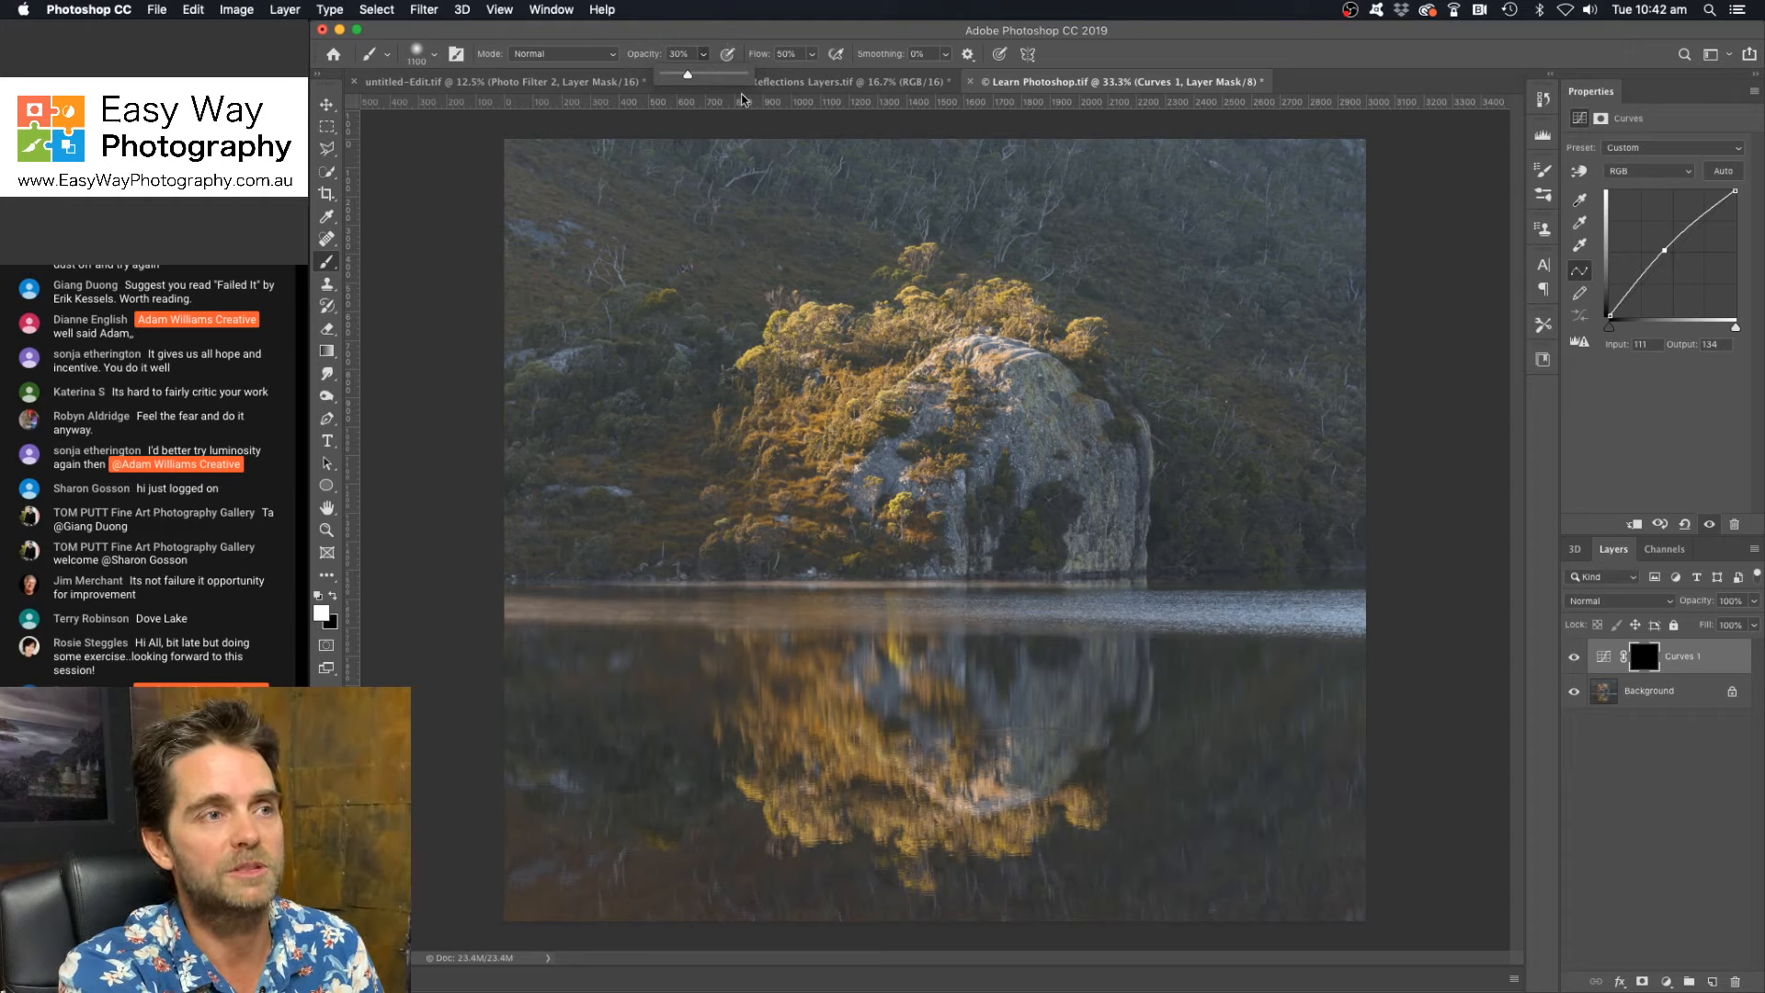
click(788, 53)
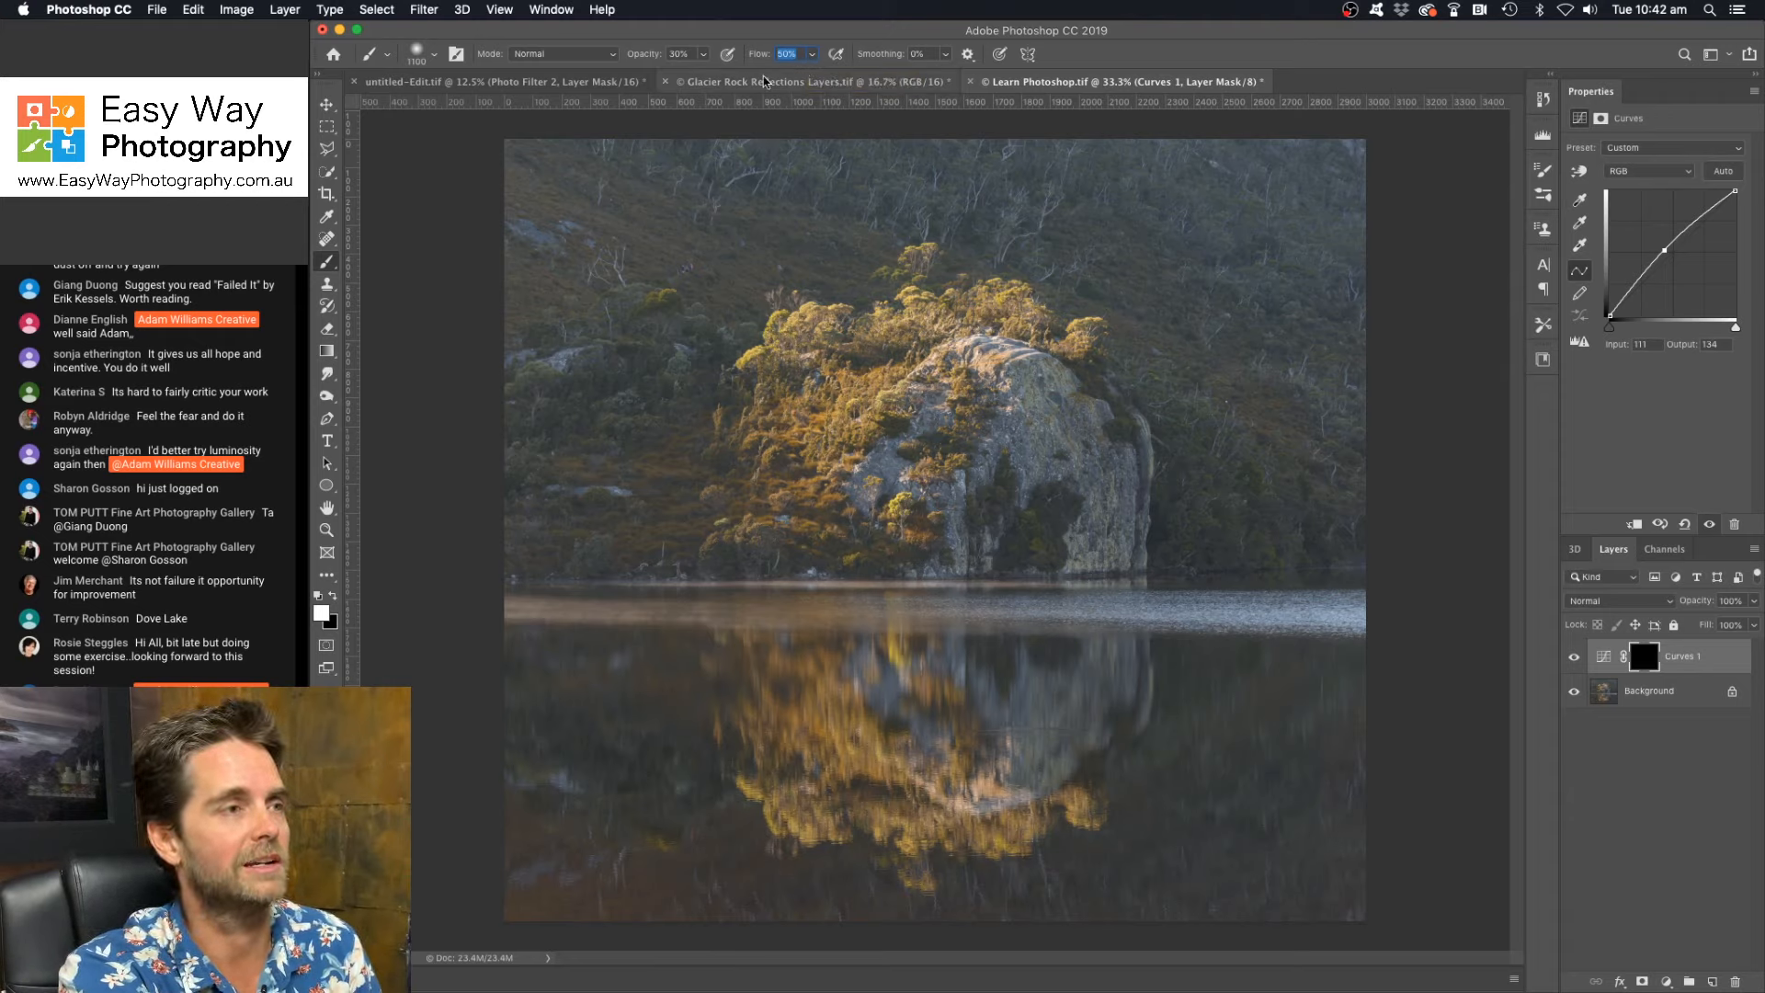
click(433, 54)
click(436, 57)
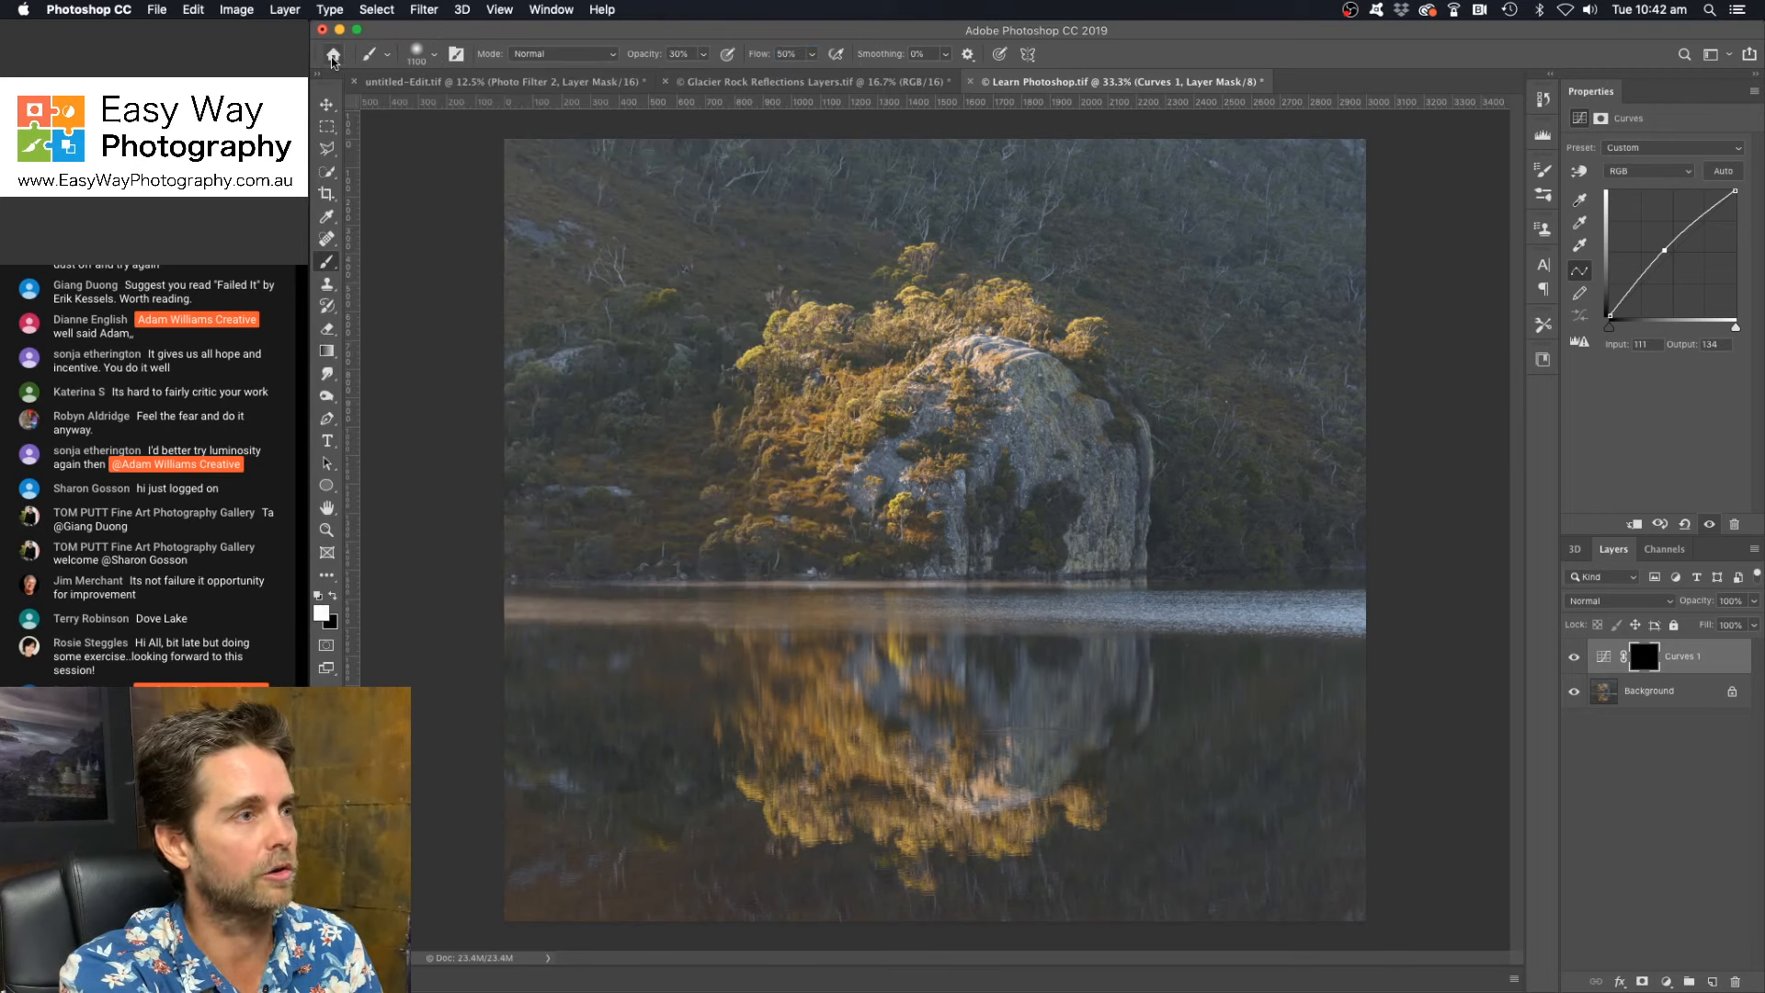
click(433, 55)
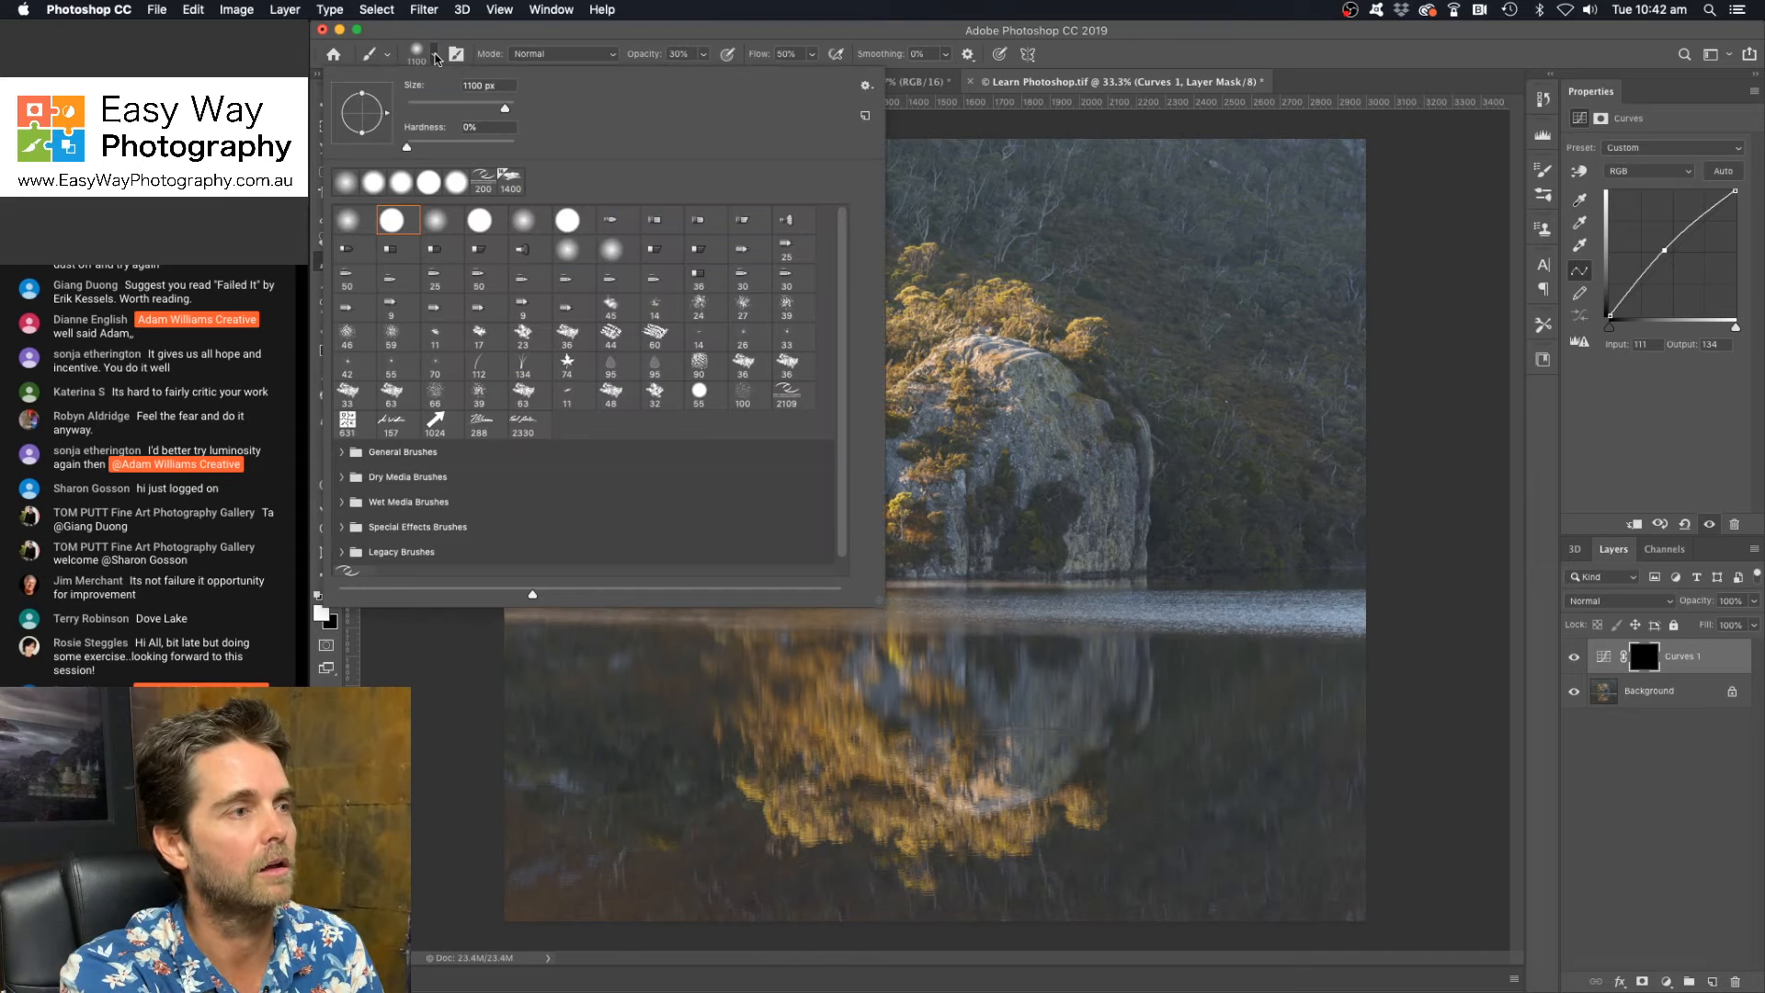
drag(419, 147, 405, 150)
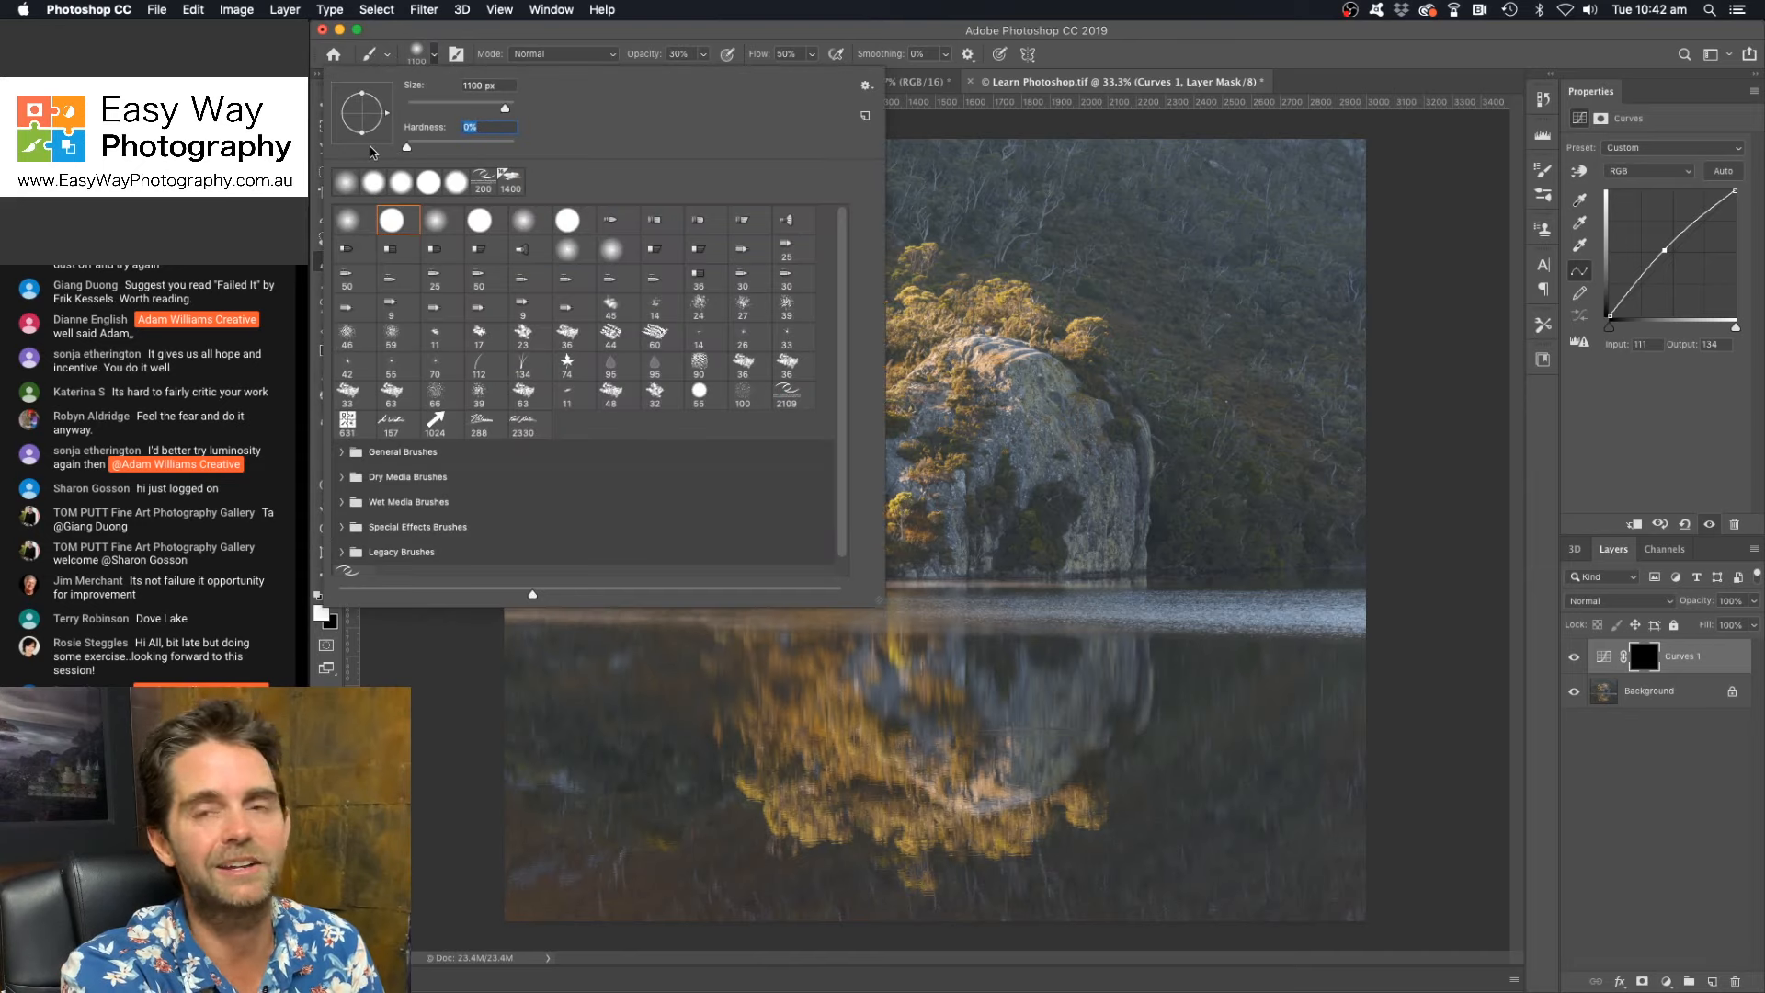
click(460, 33)
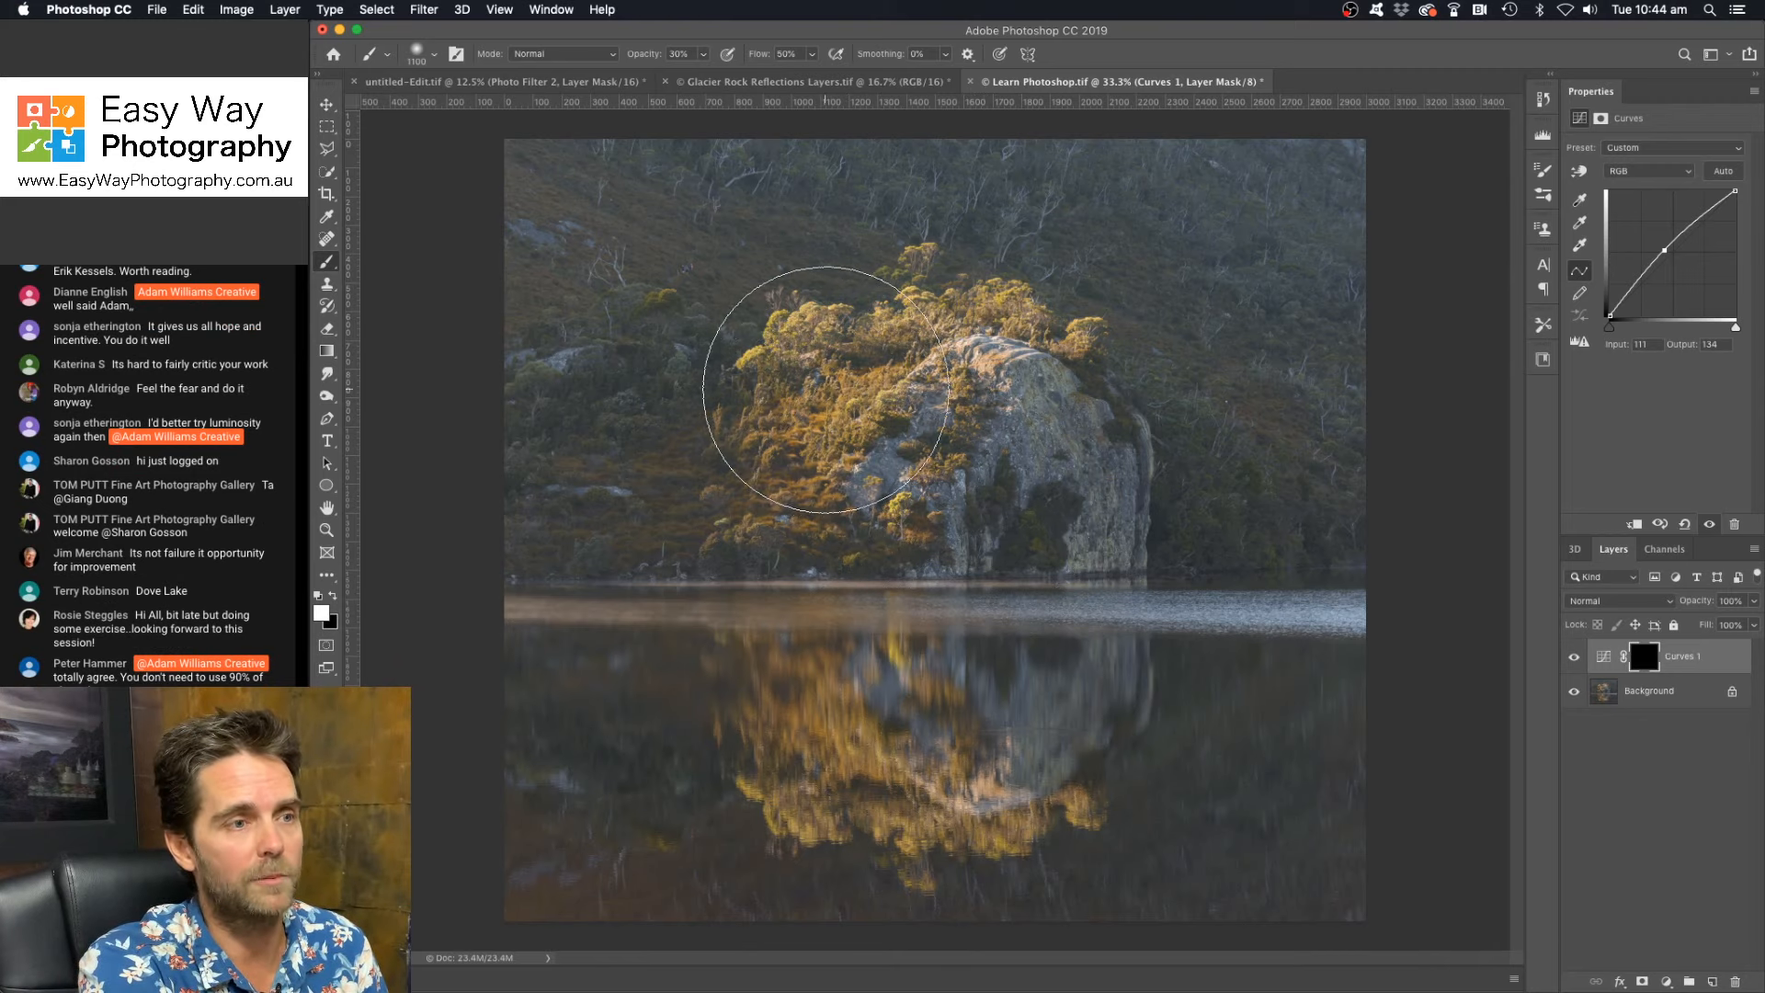
Step: Paint white over the rock and its reflection on the Curves 1 mask, and compare the image with and without the adjustment
mouse_move(831, 391)
mouse_down()
mouse_move(1017, 441)
mouse_move(1066, 485)
mouse_up()
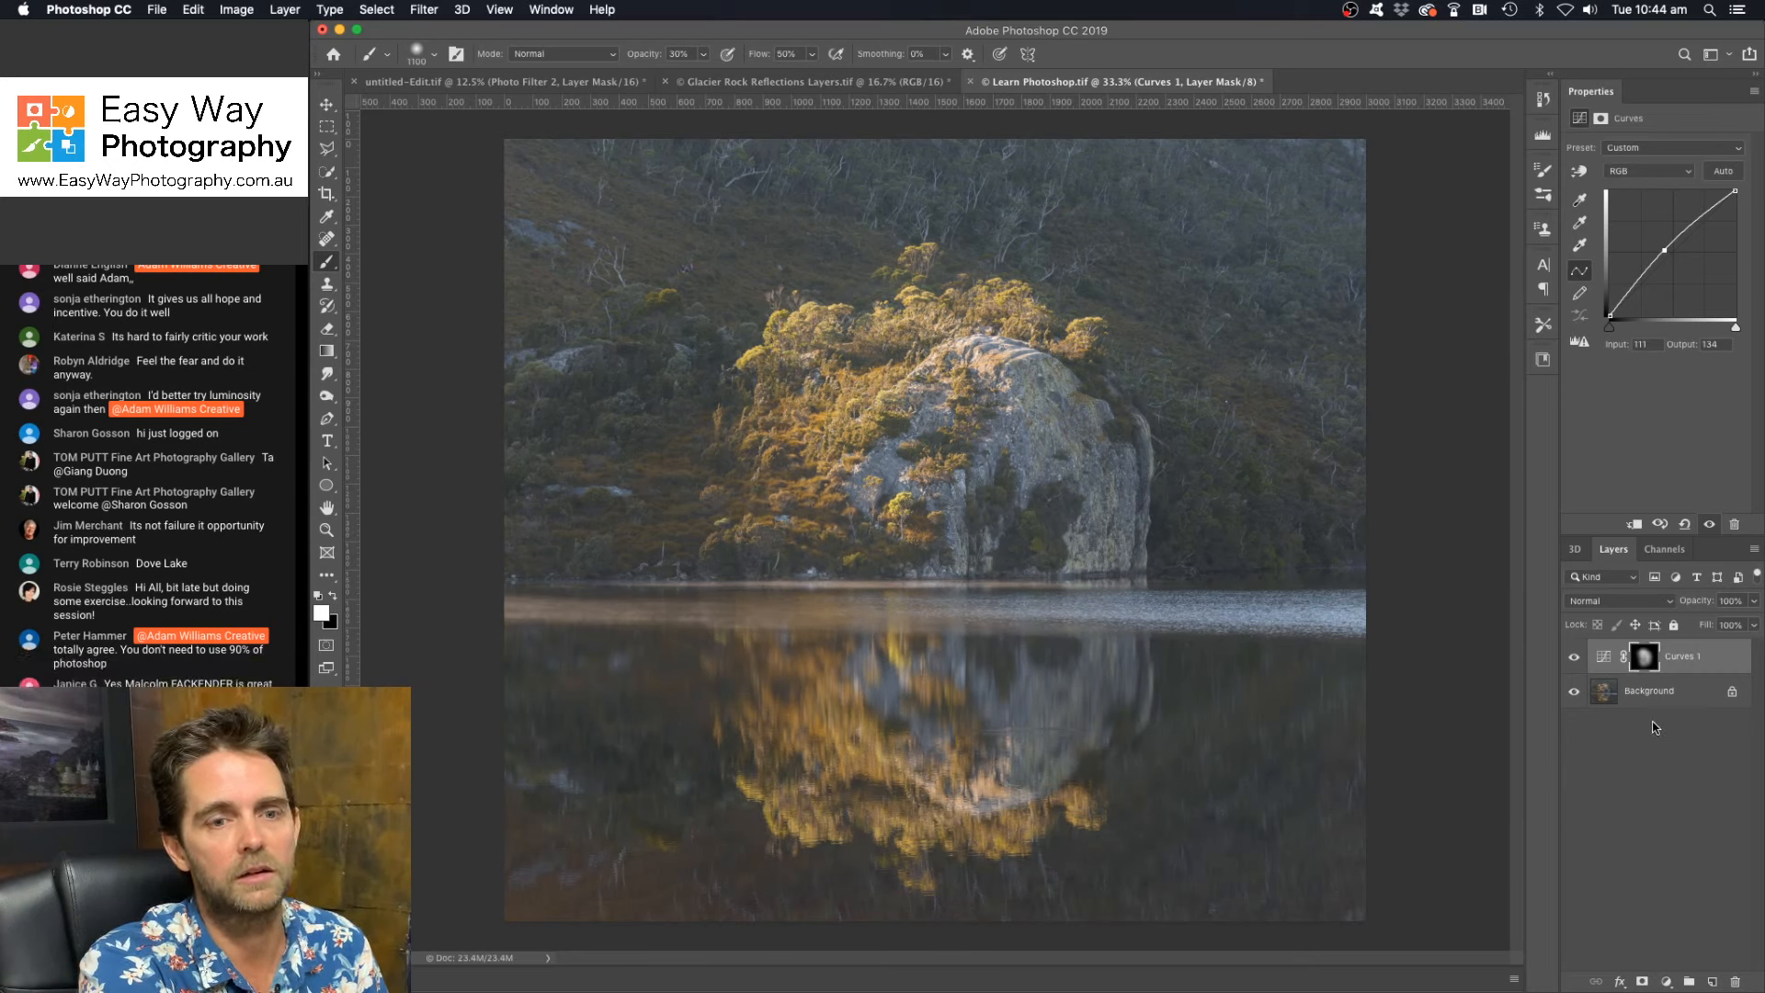
click(1575, 660)
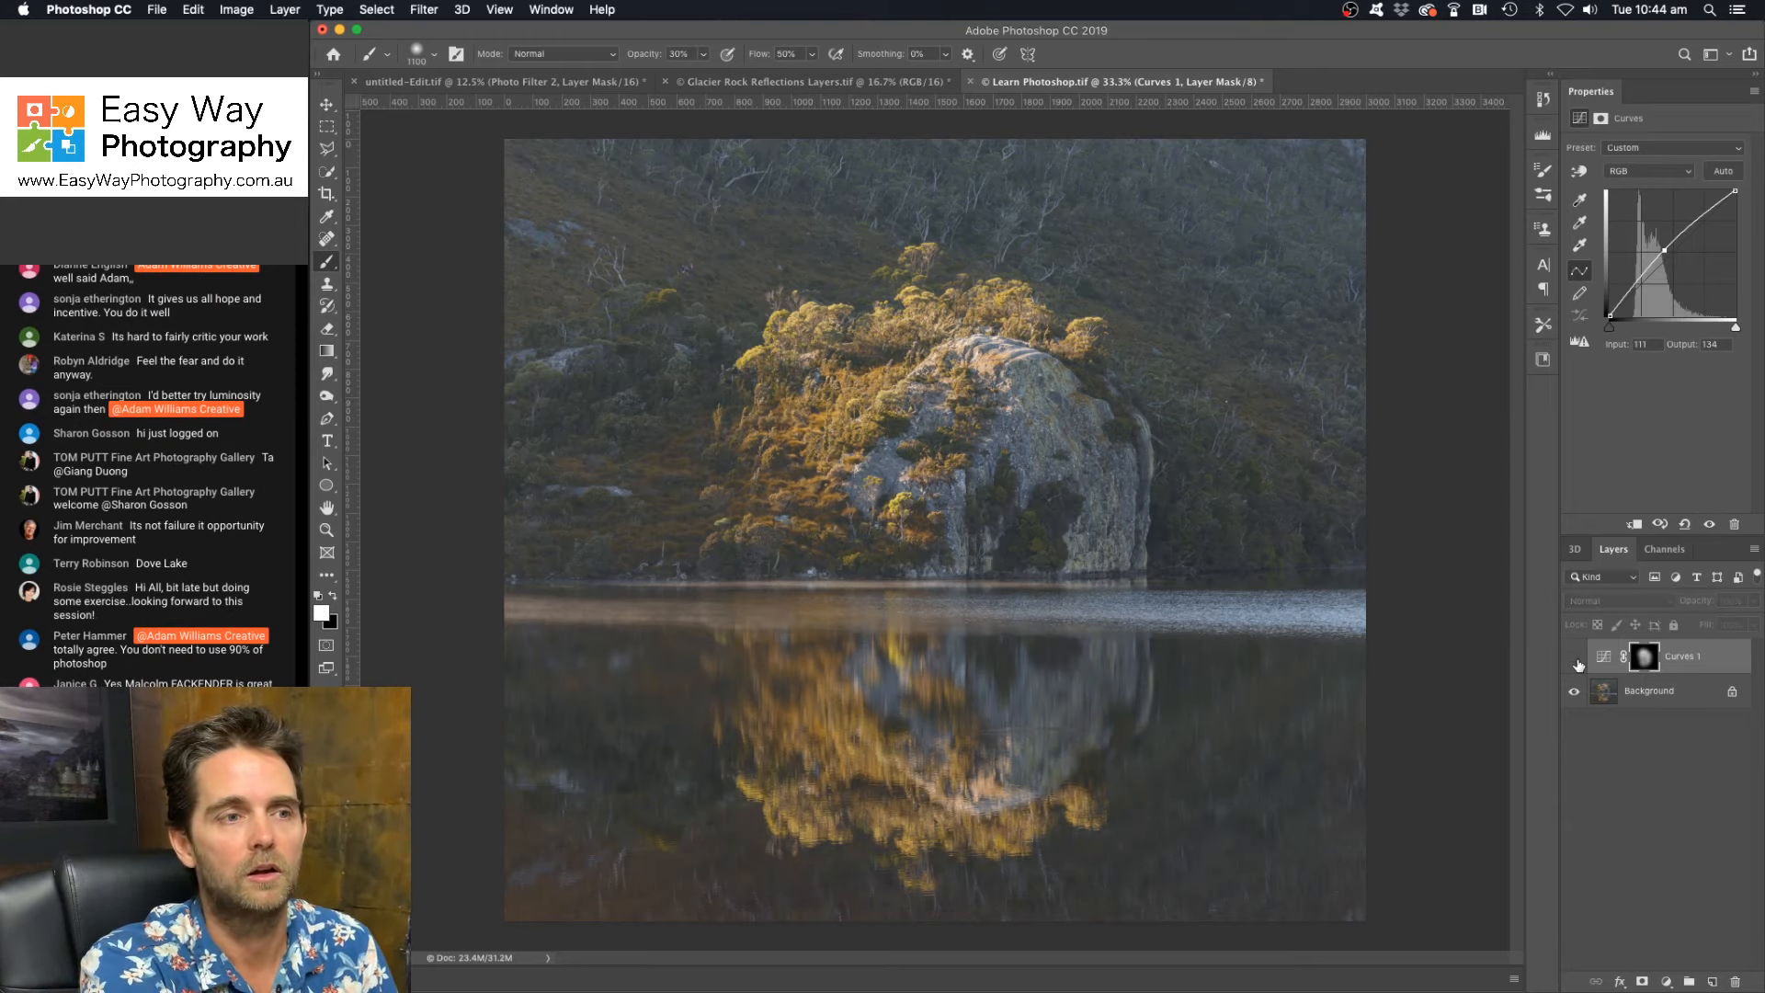
click(1575, 660)
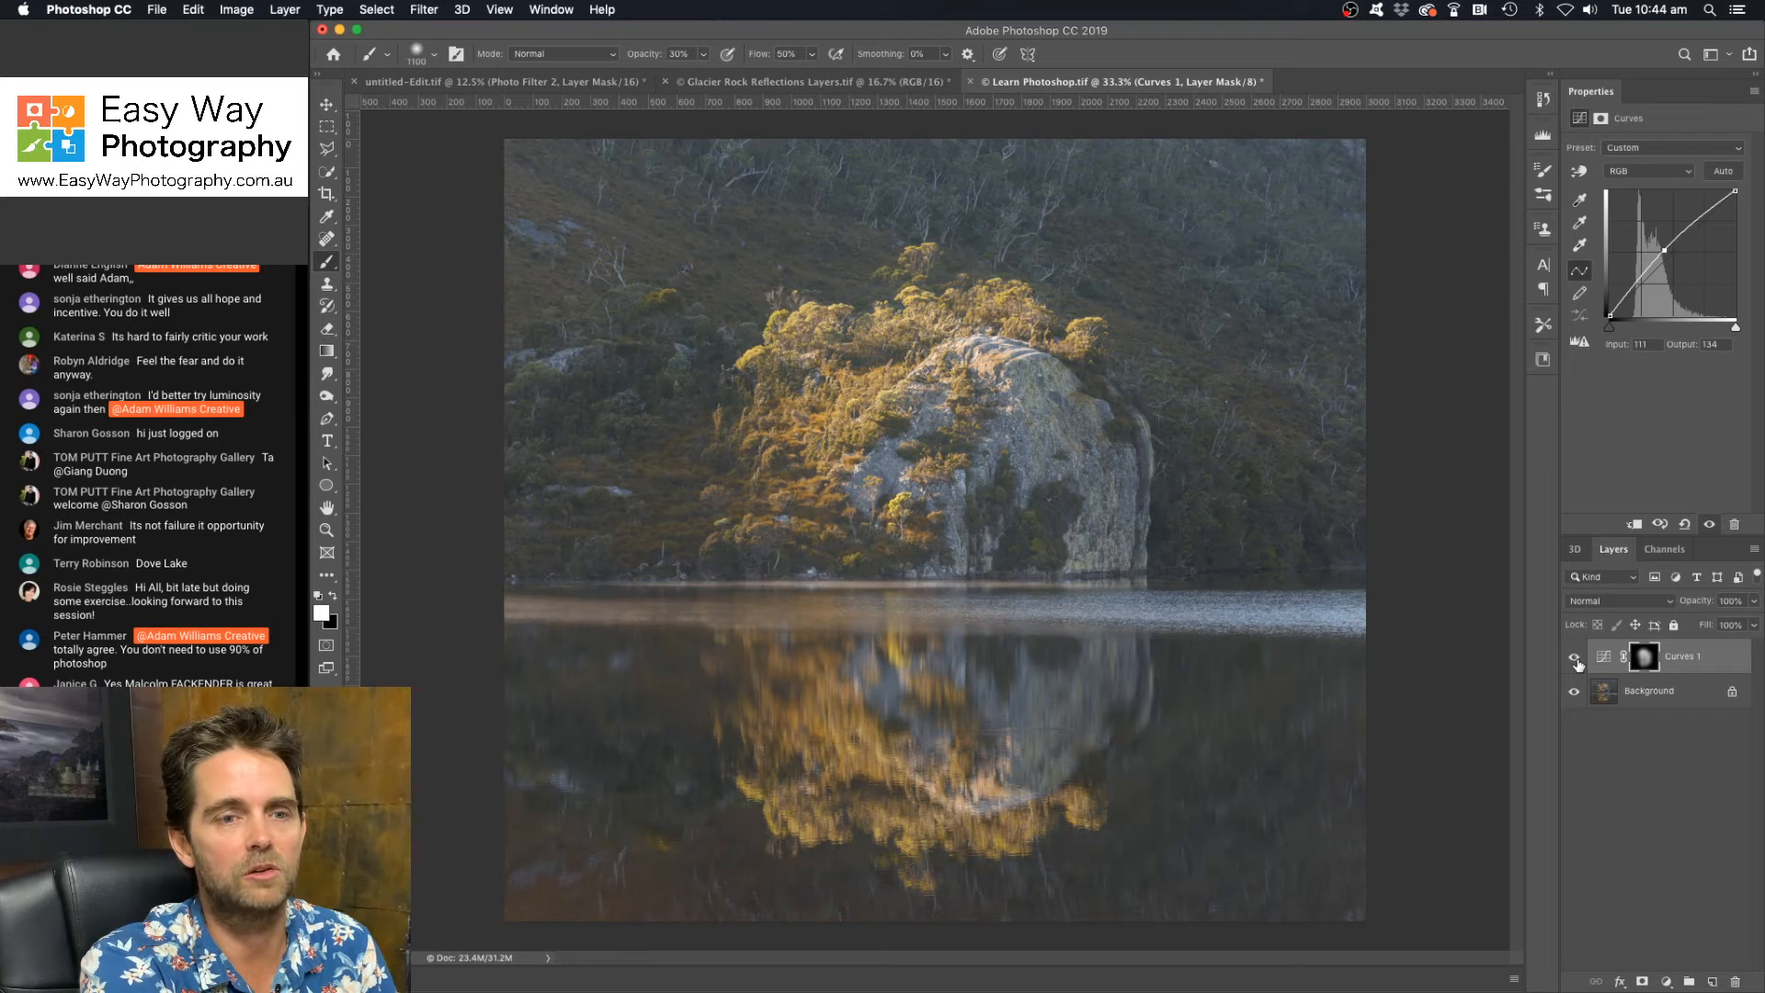
click(1576, 662)
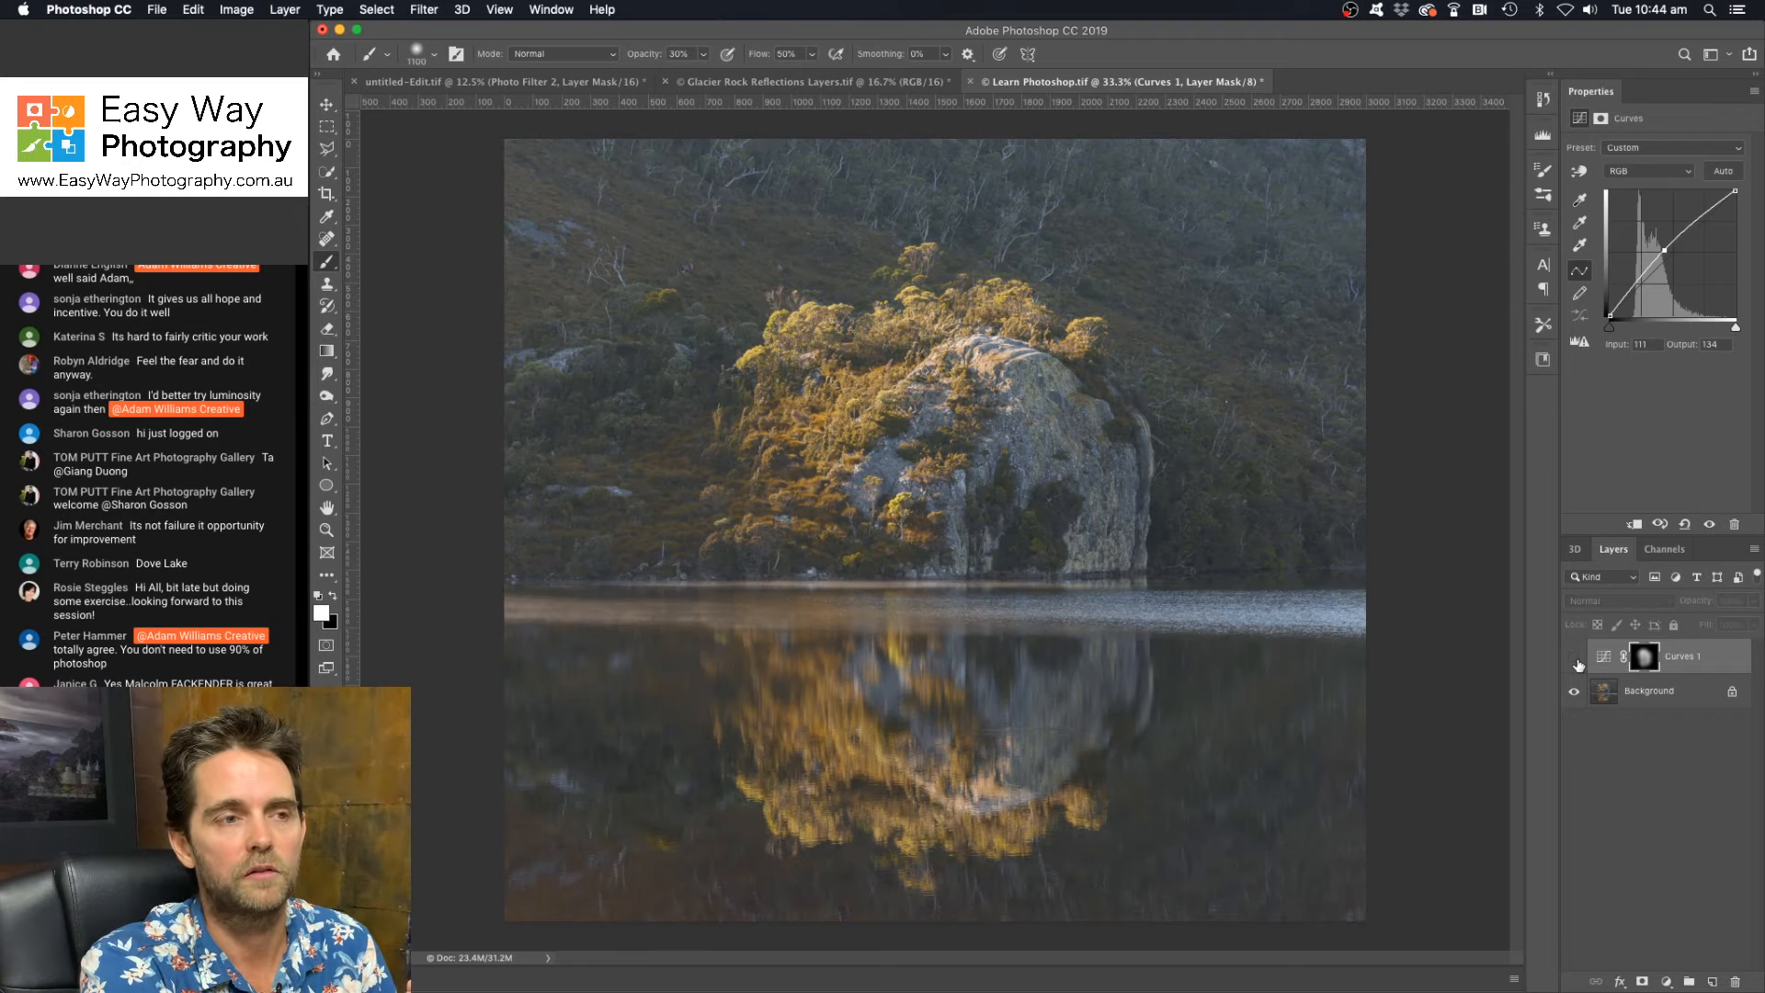
click(1575, 662)
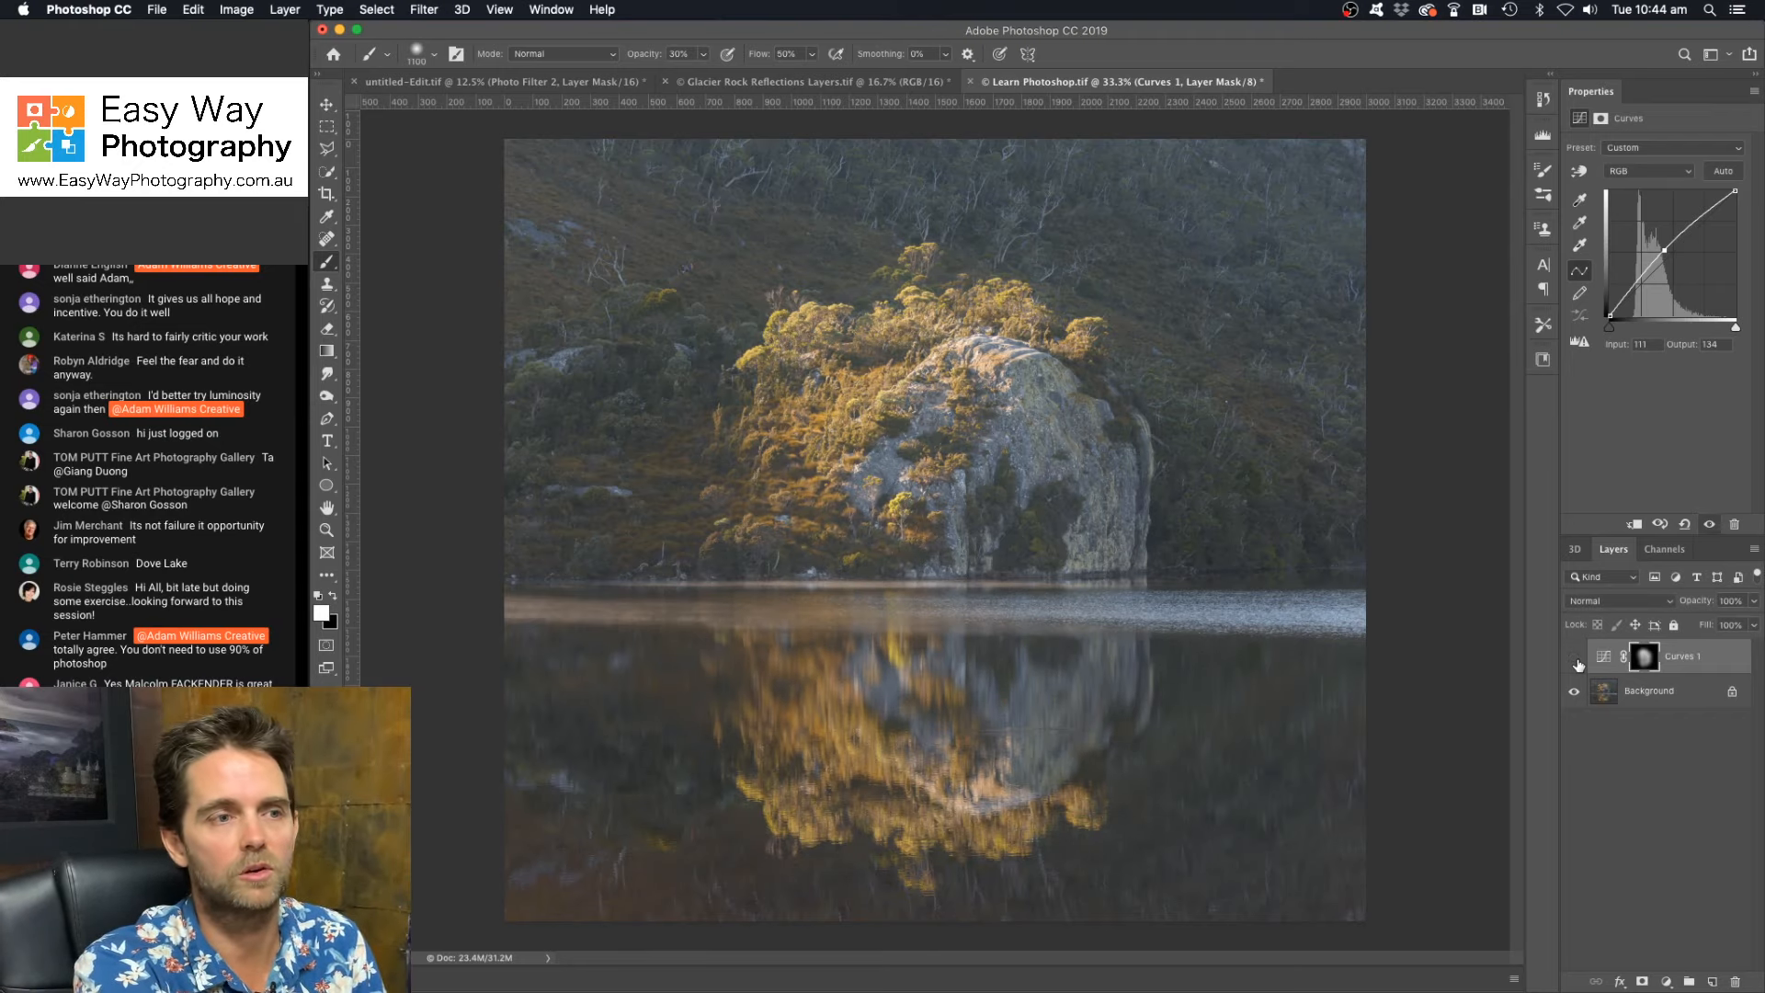
click(1576, 662)
click(1577, 662)
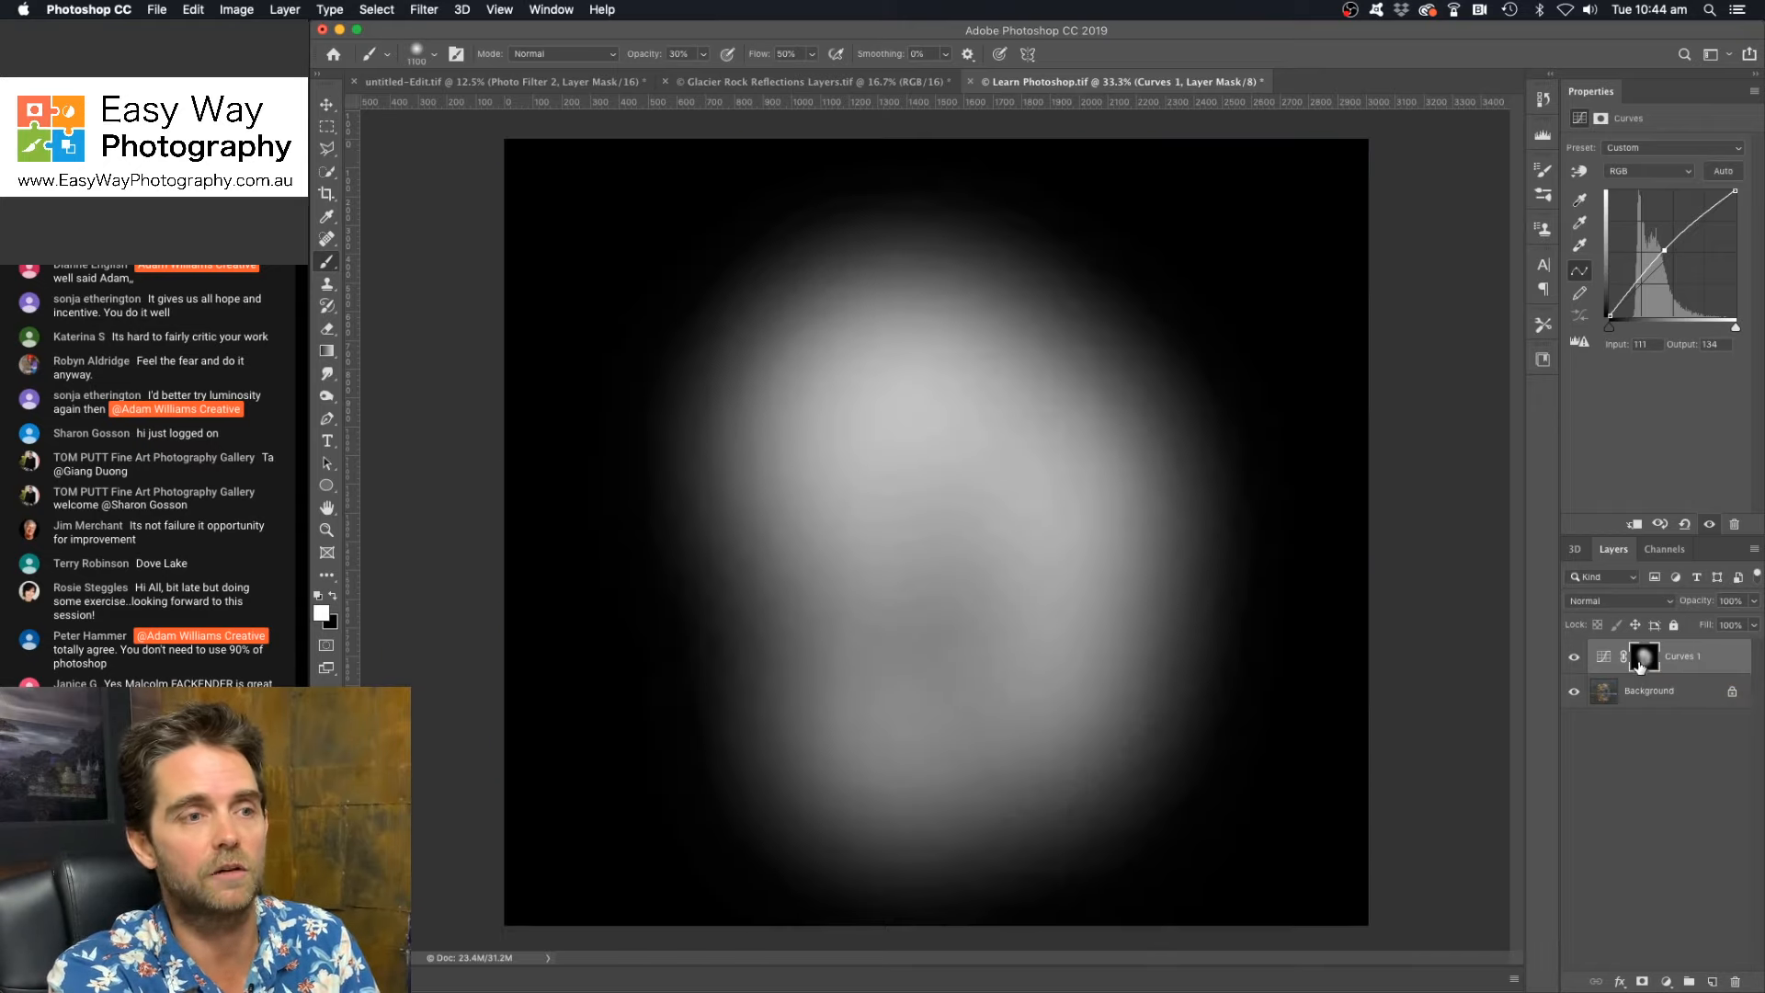
Step: View the painted Curves 1 layer mask on its own in the canvas, and return to the normal image view
alt+click(1645, 660)
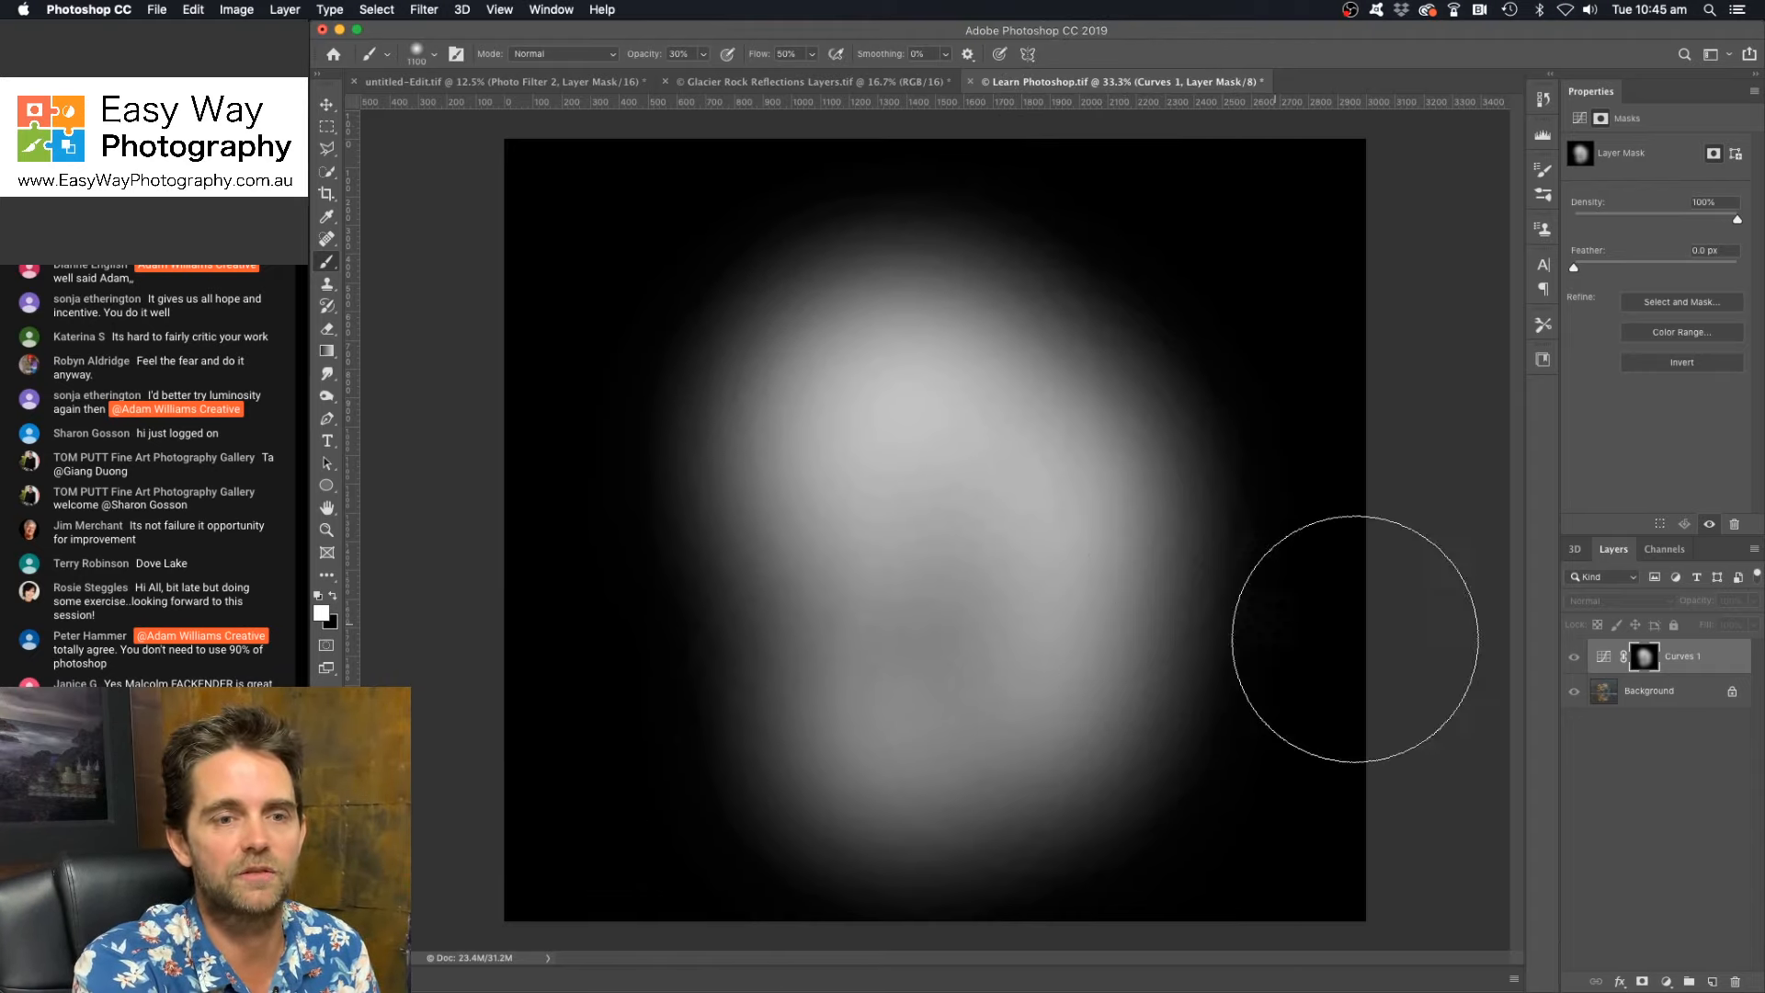
click(1708, 669)
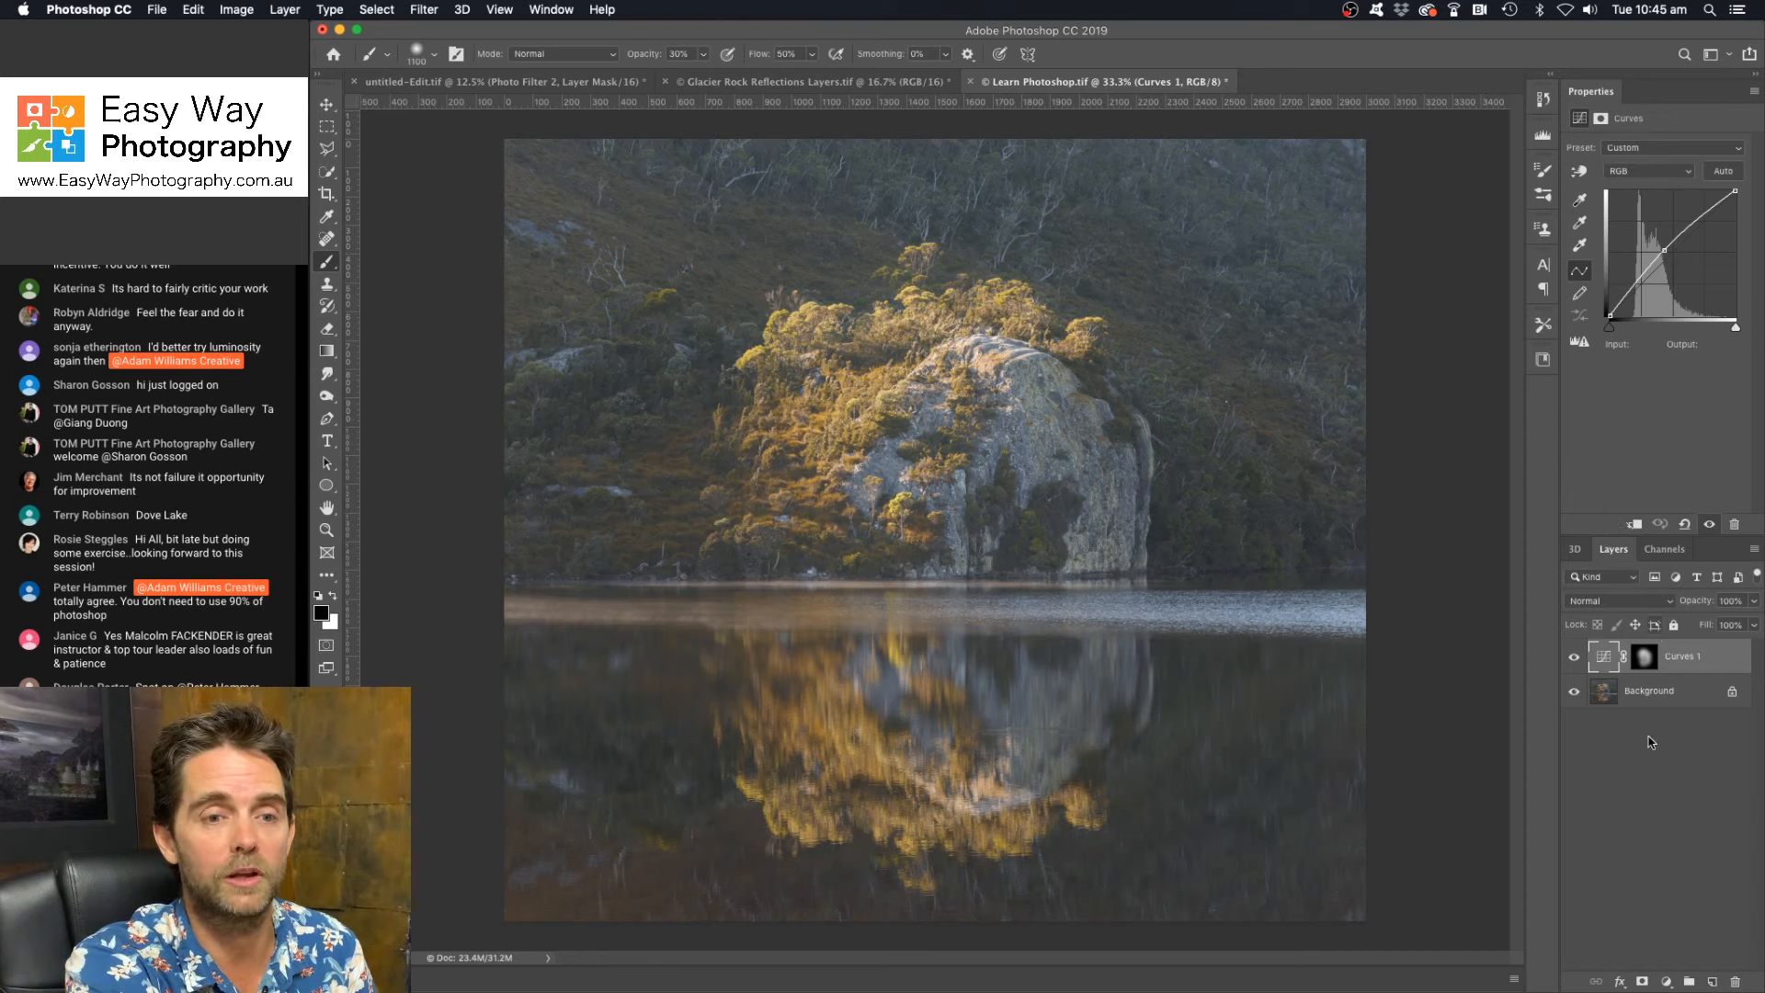
click(1667, 982)
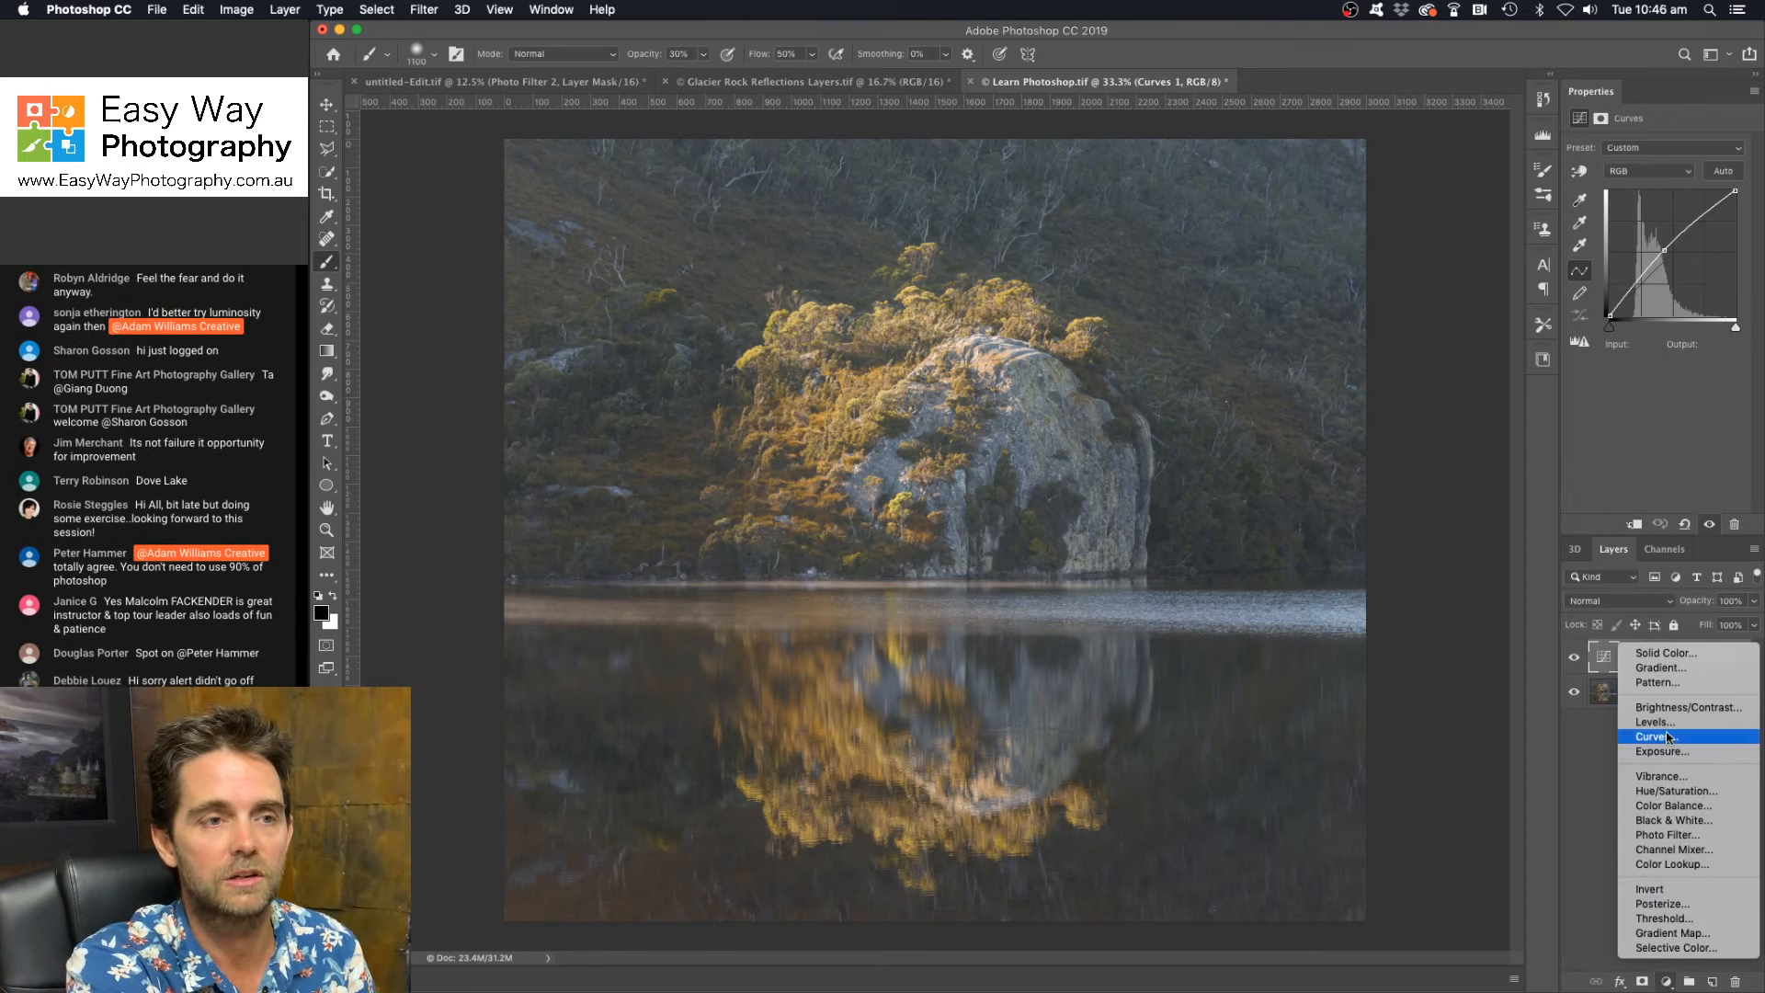
click(1639, 459)
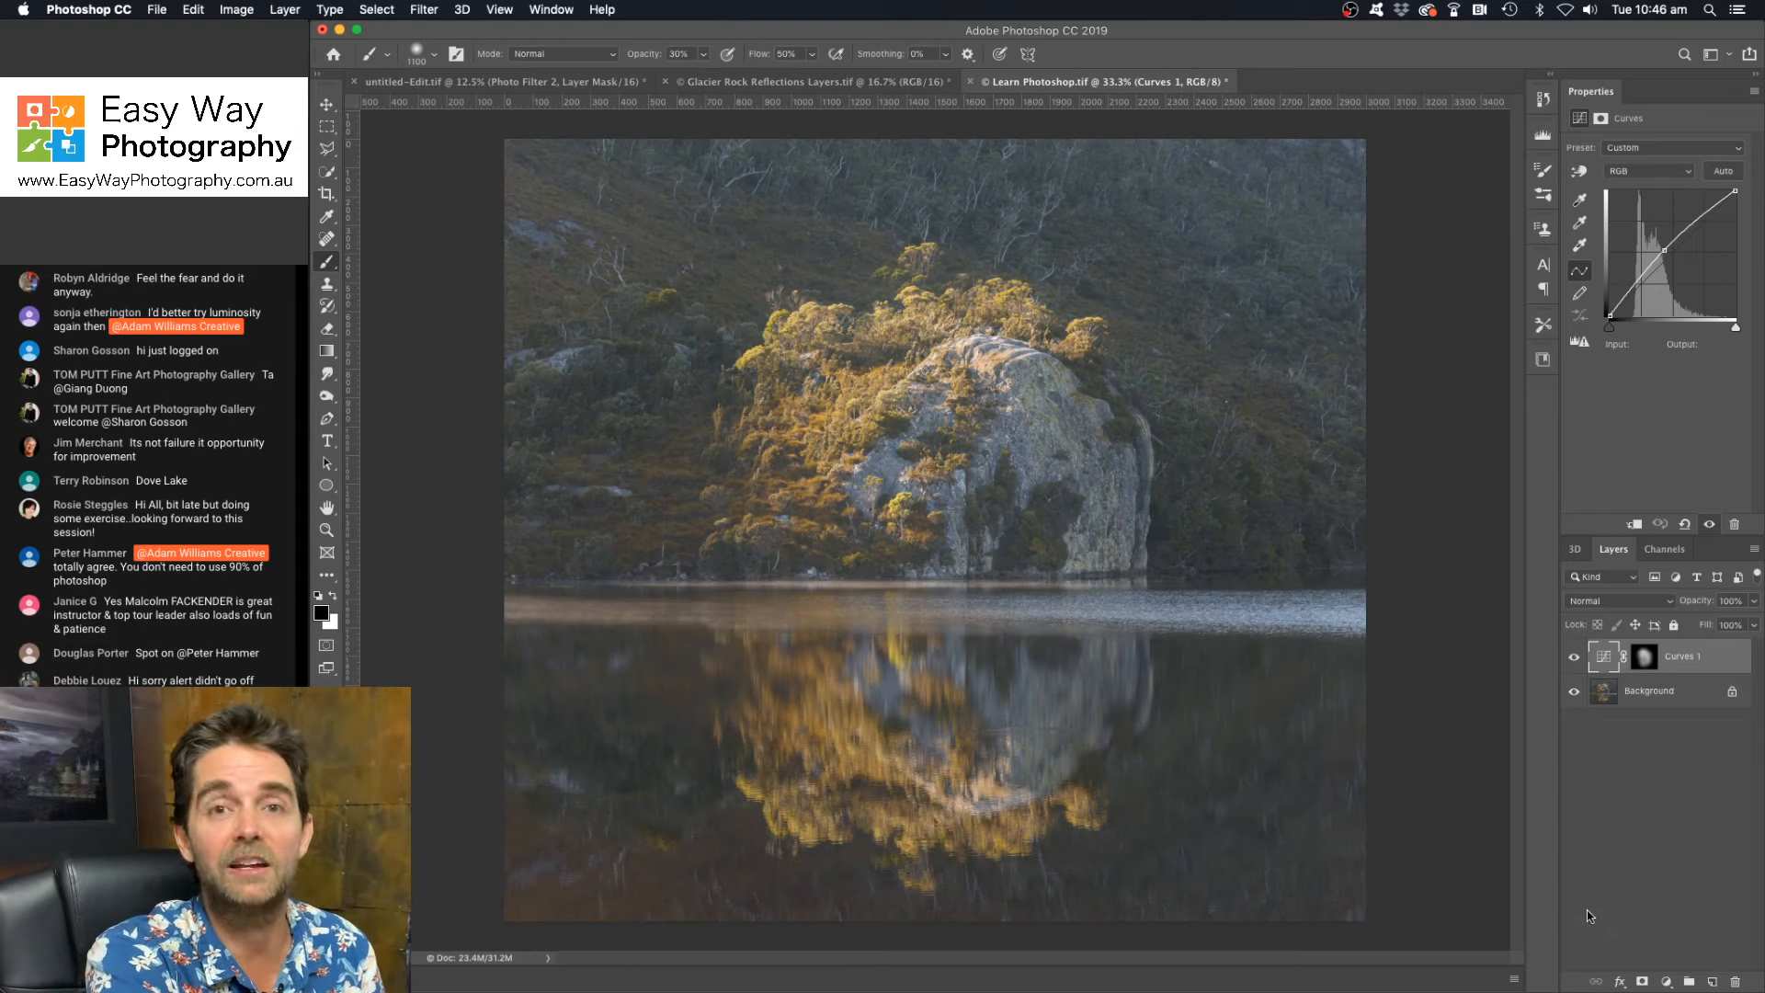
Step: Add a second Curves adjustment layer and darken the whole image by pulling its midtone point to input 144, output 91
click(1667, 982)
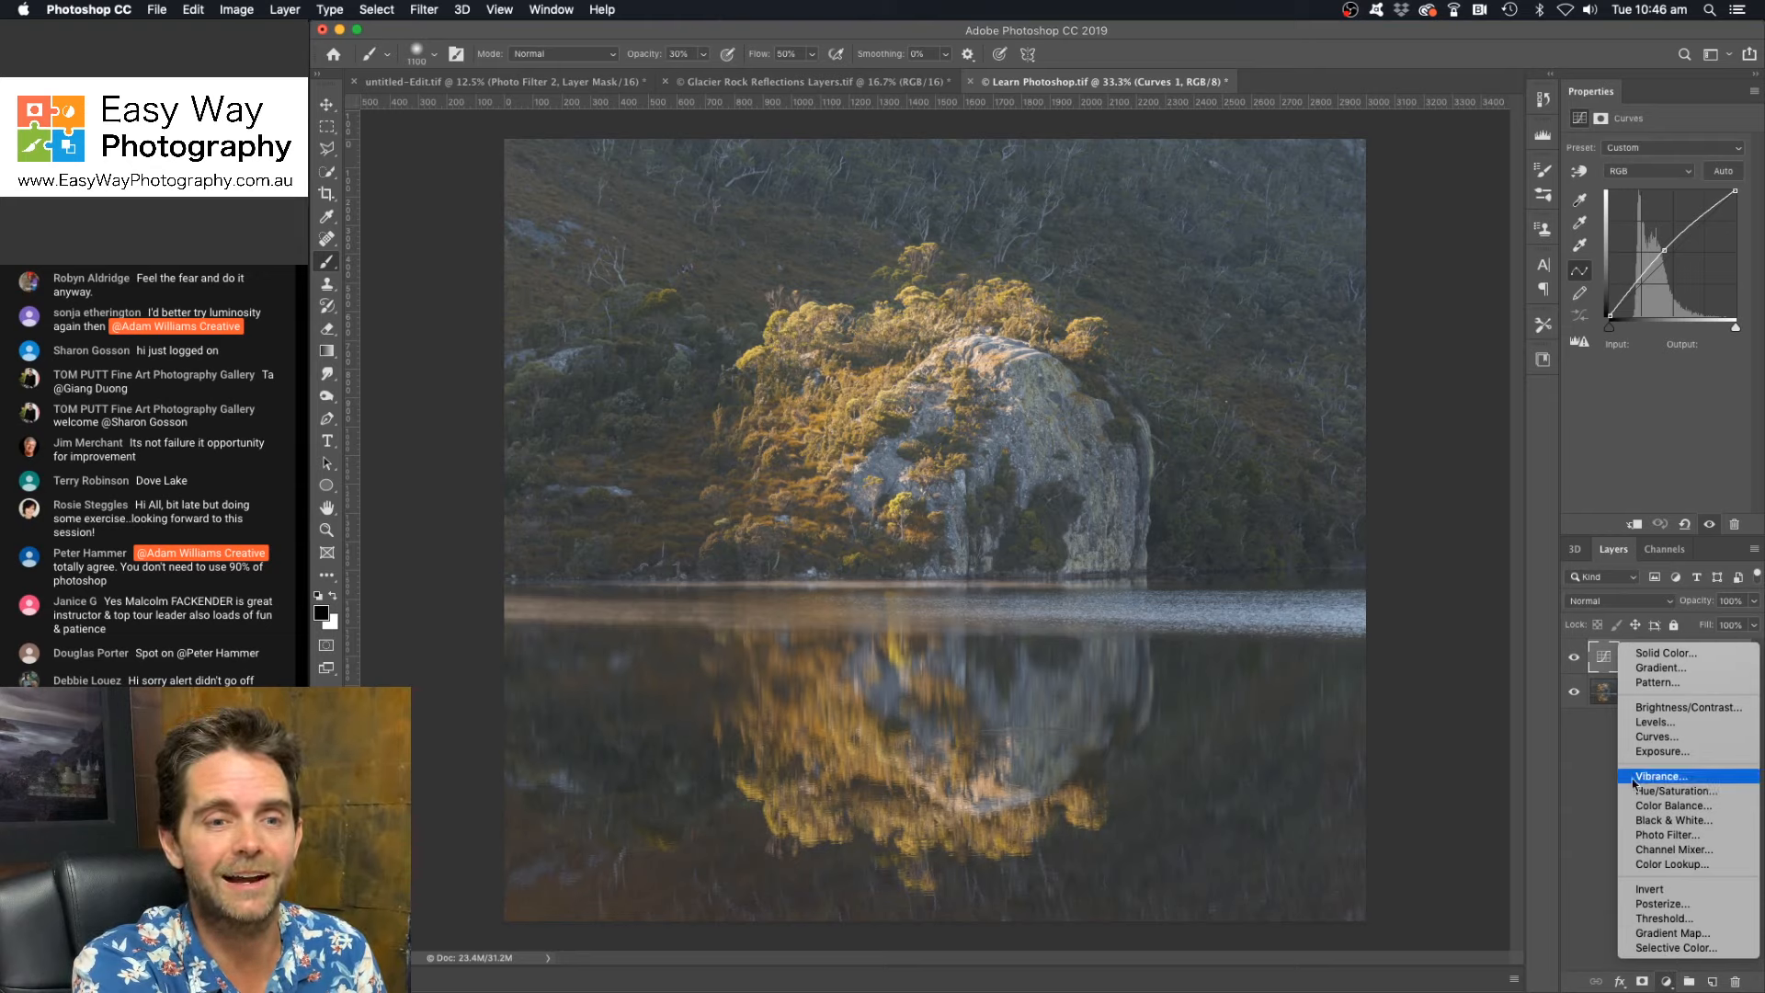
click(1612, 825)
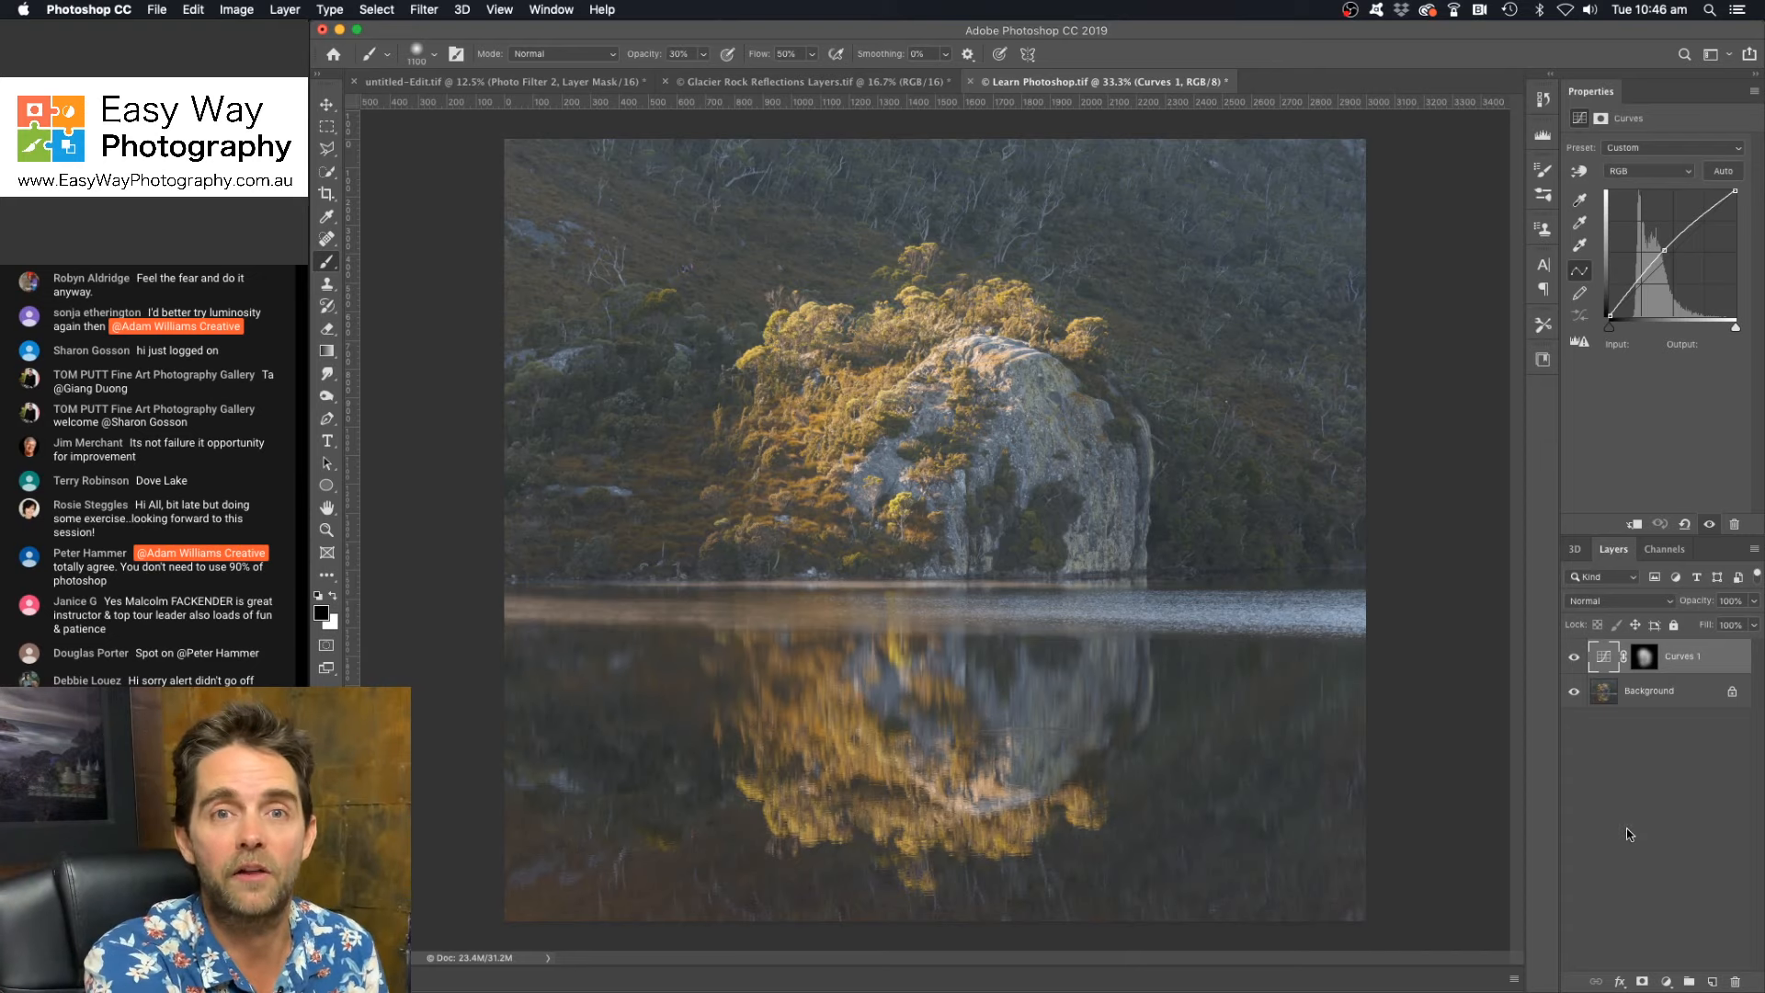
click(1667, 982)
click(1665, 745)
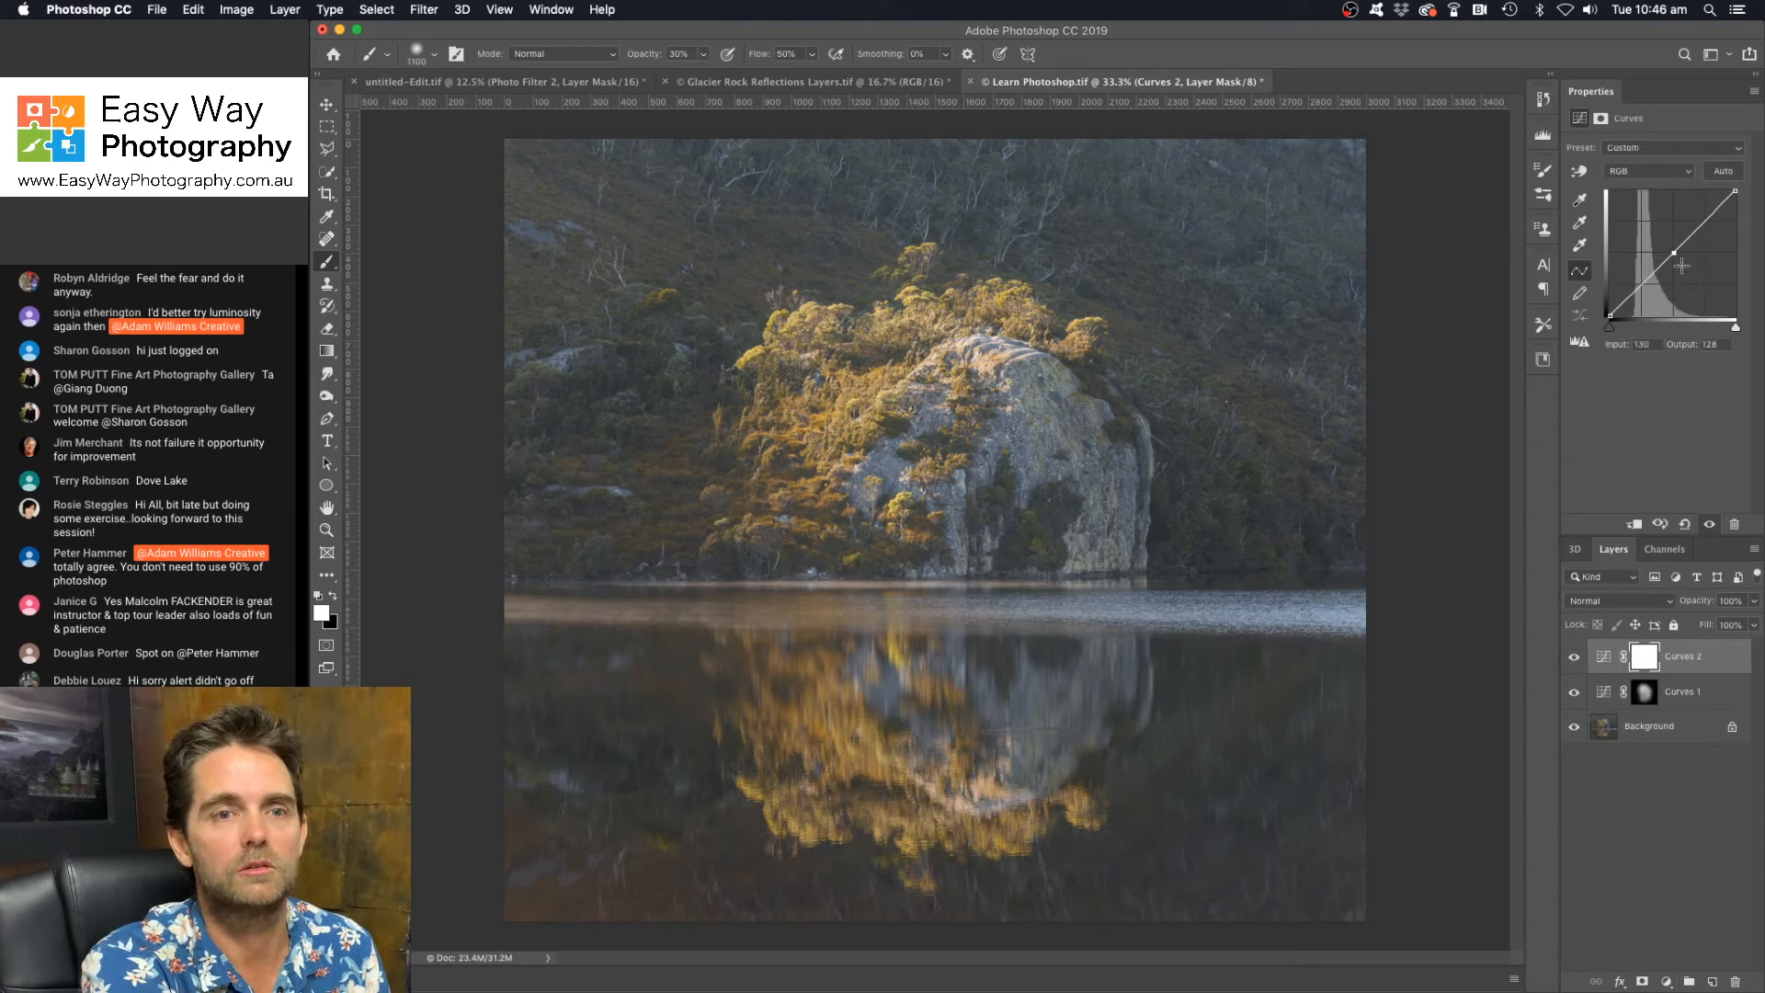
drag(1674, 256, 1680, 272)
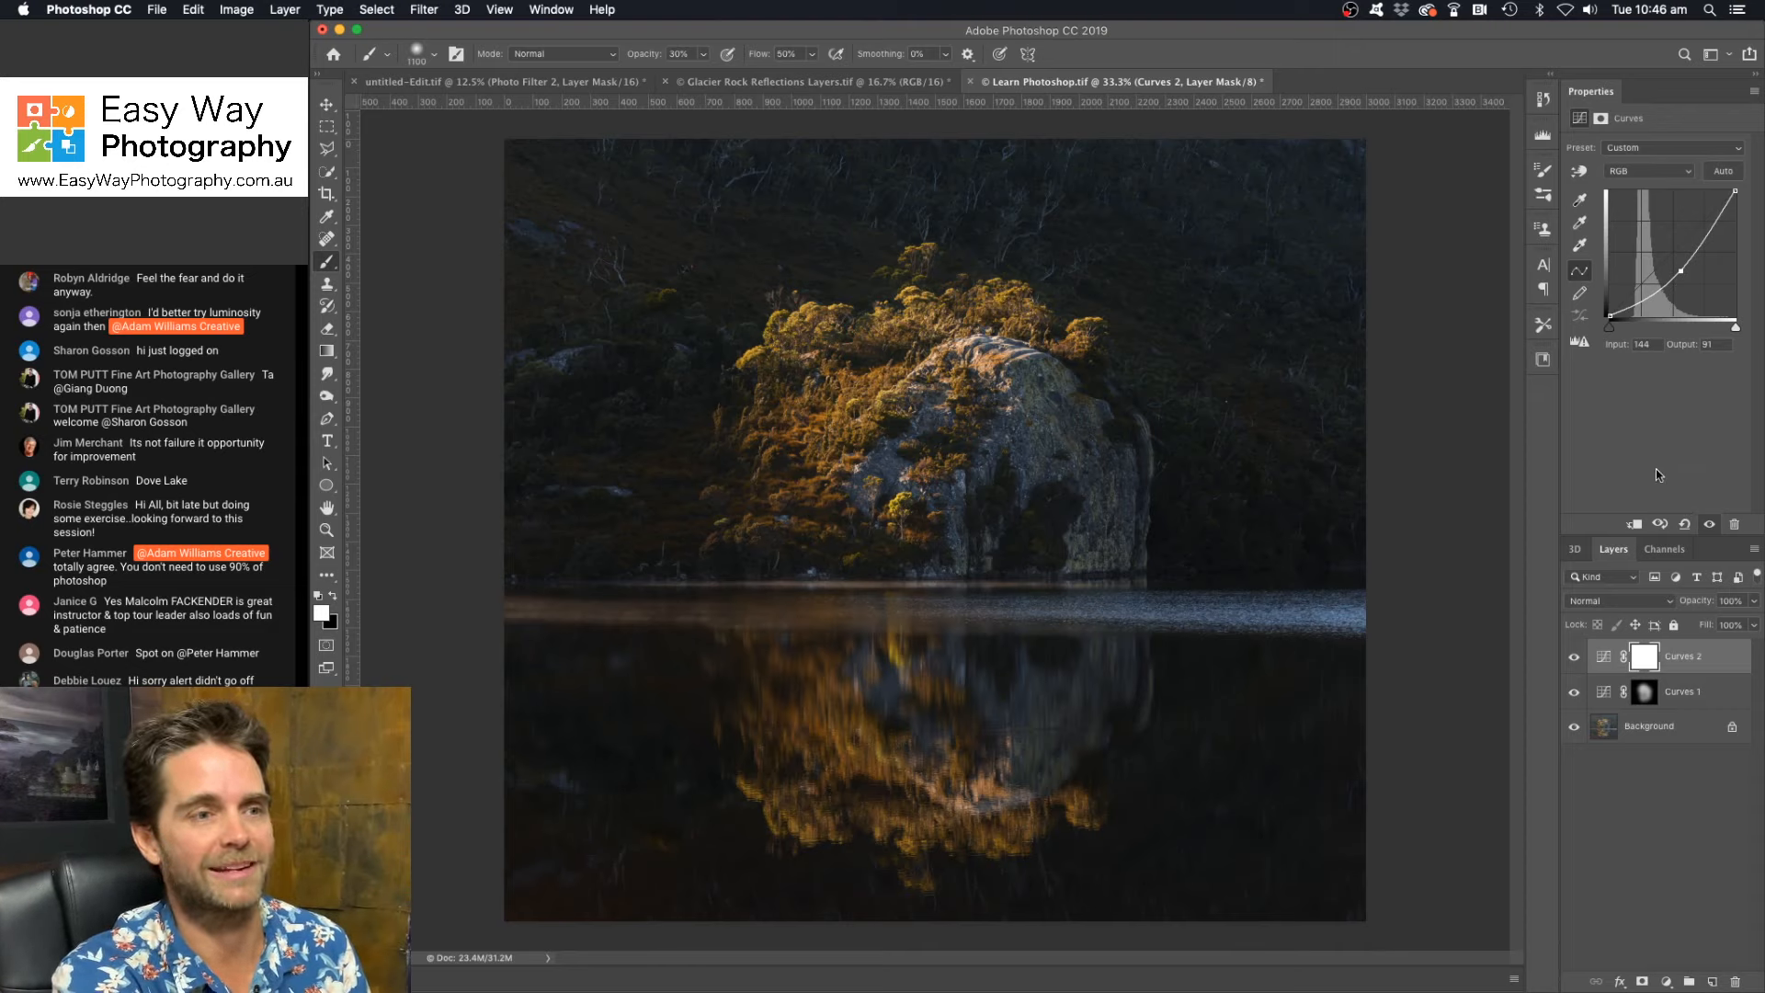
Step: Compare the image with and without the Curves 2 darkening by toggling the layer's visibility several times
click(1577, 660)
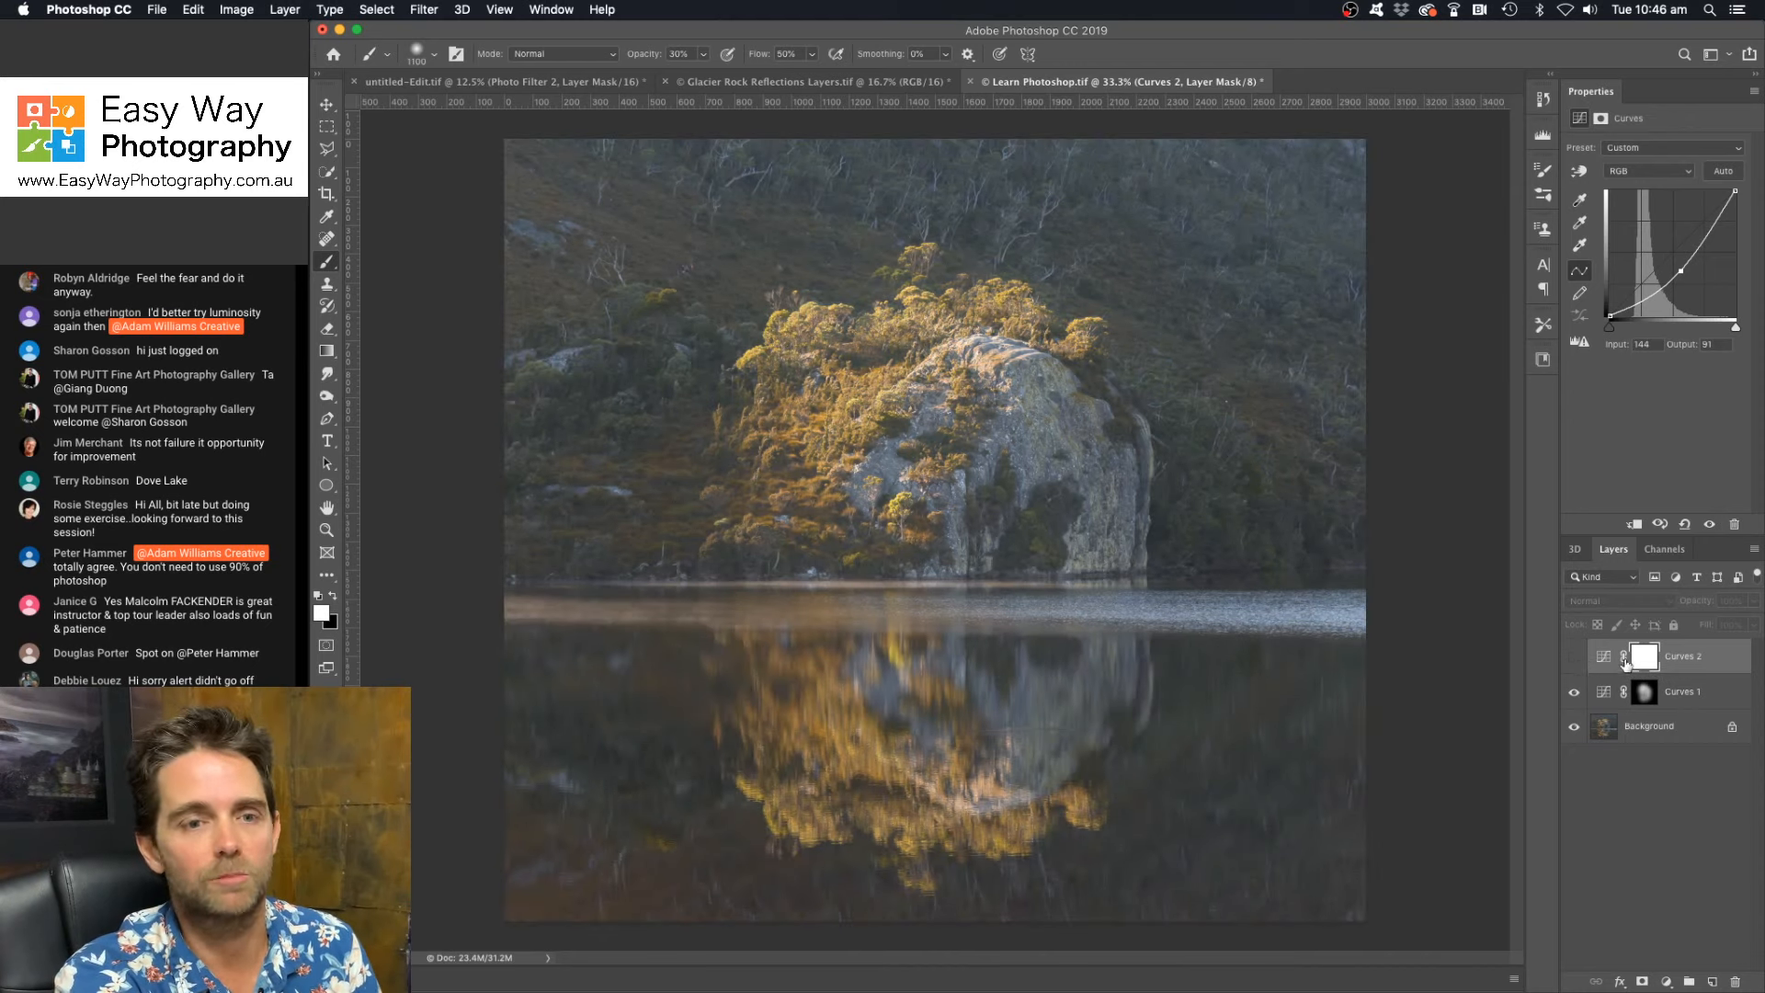
click(1575, 658)
click(1575, 658)
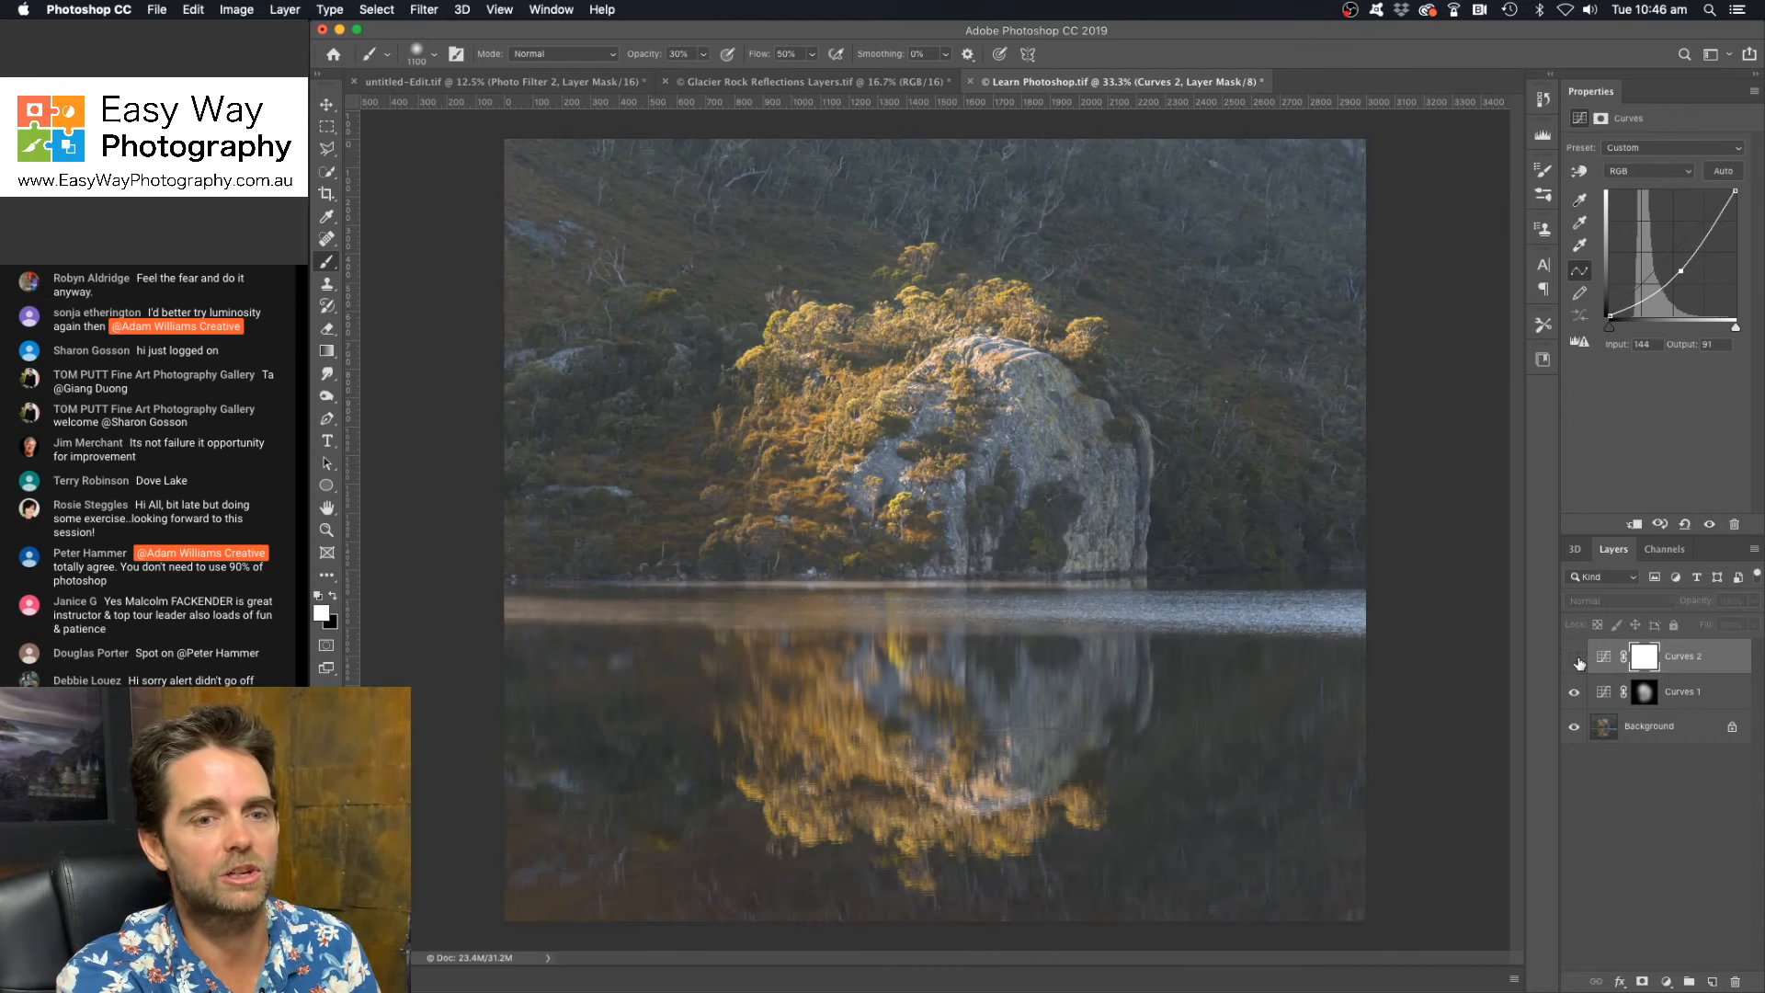
click(1574, 659)
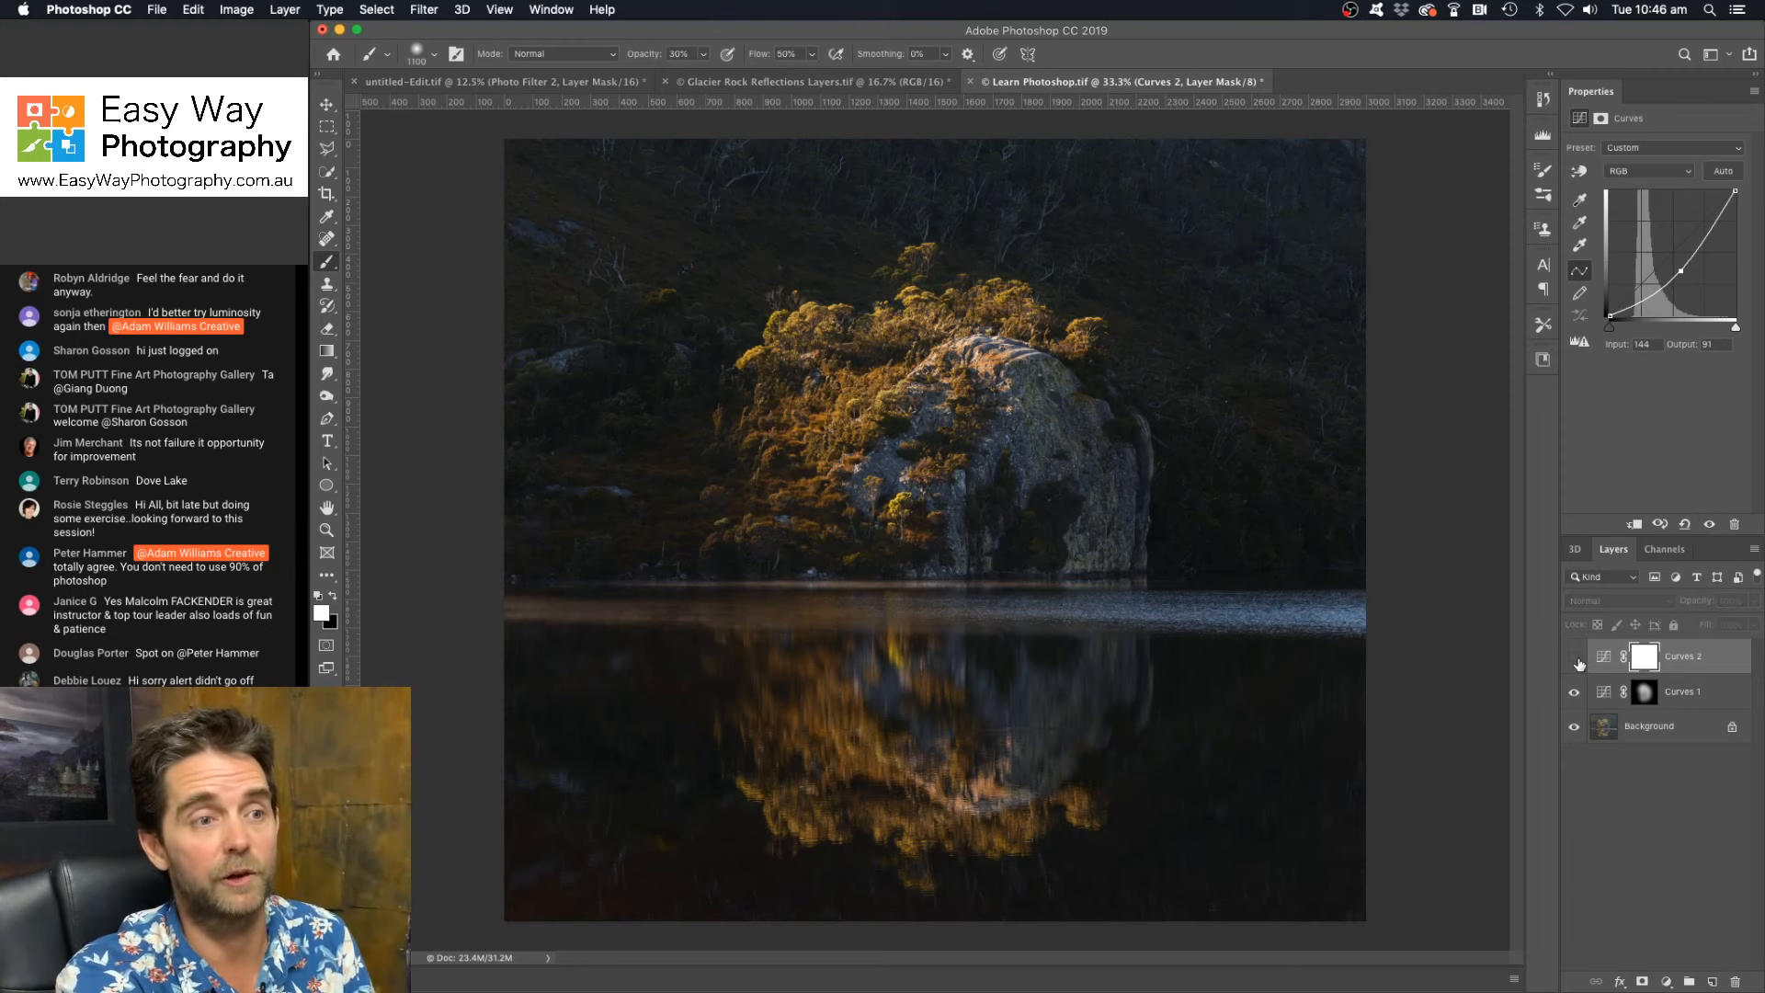
click(1576, 658)
click(1575, 658)
click(1575, 658)
click(1576, 658)
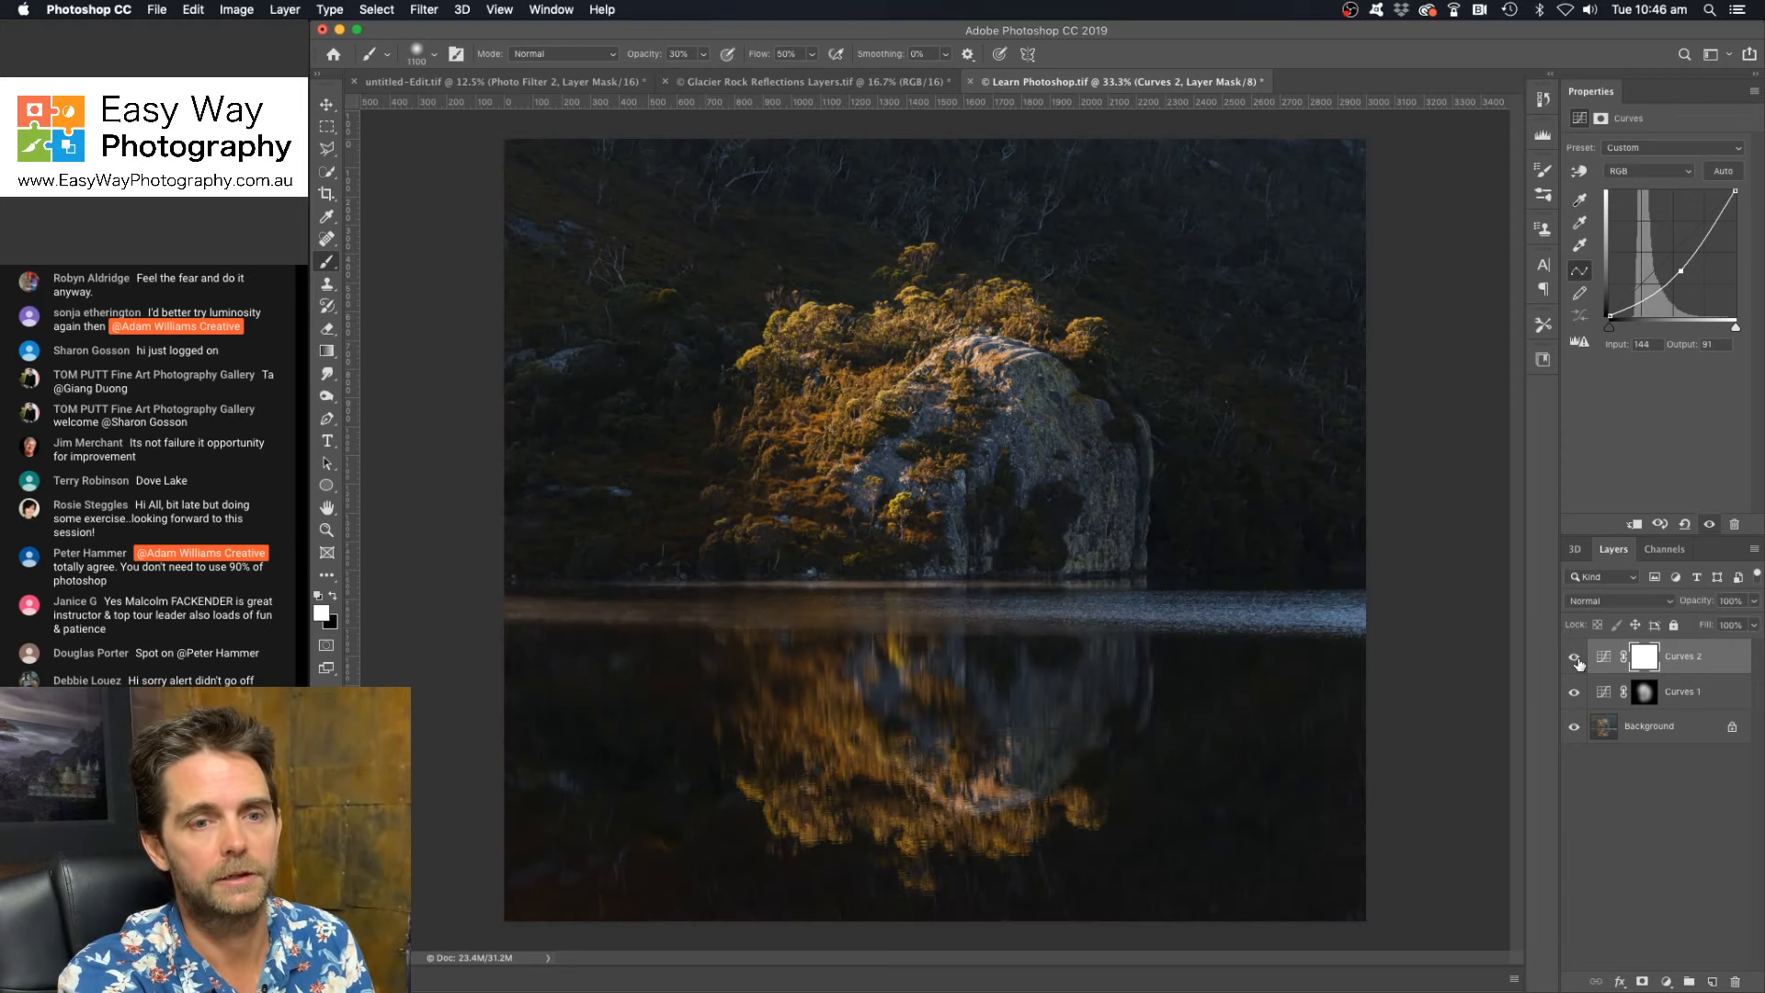
Step: Invert the Curves 2 layer mask to black and toggle the layer's visibility to check that its darkening is hidden
click(1643, 660)
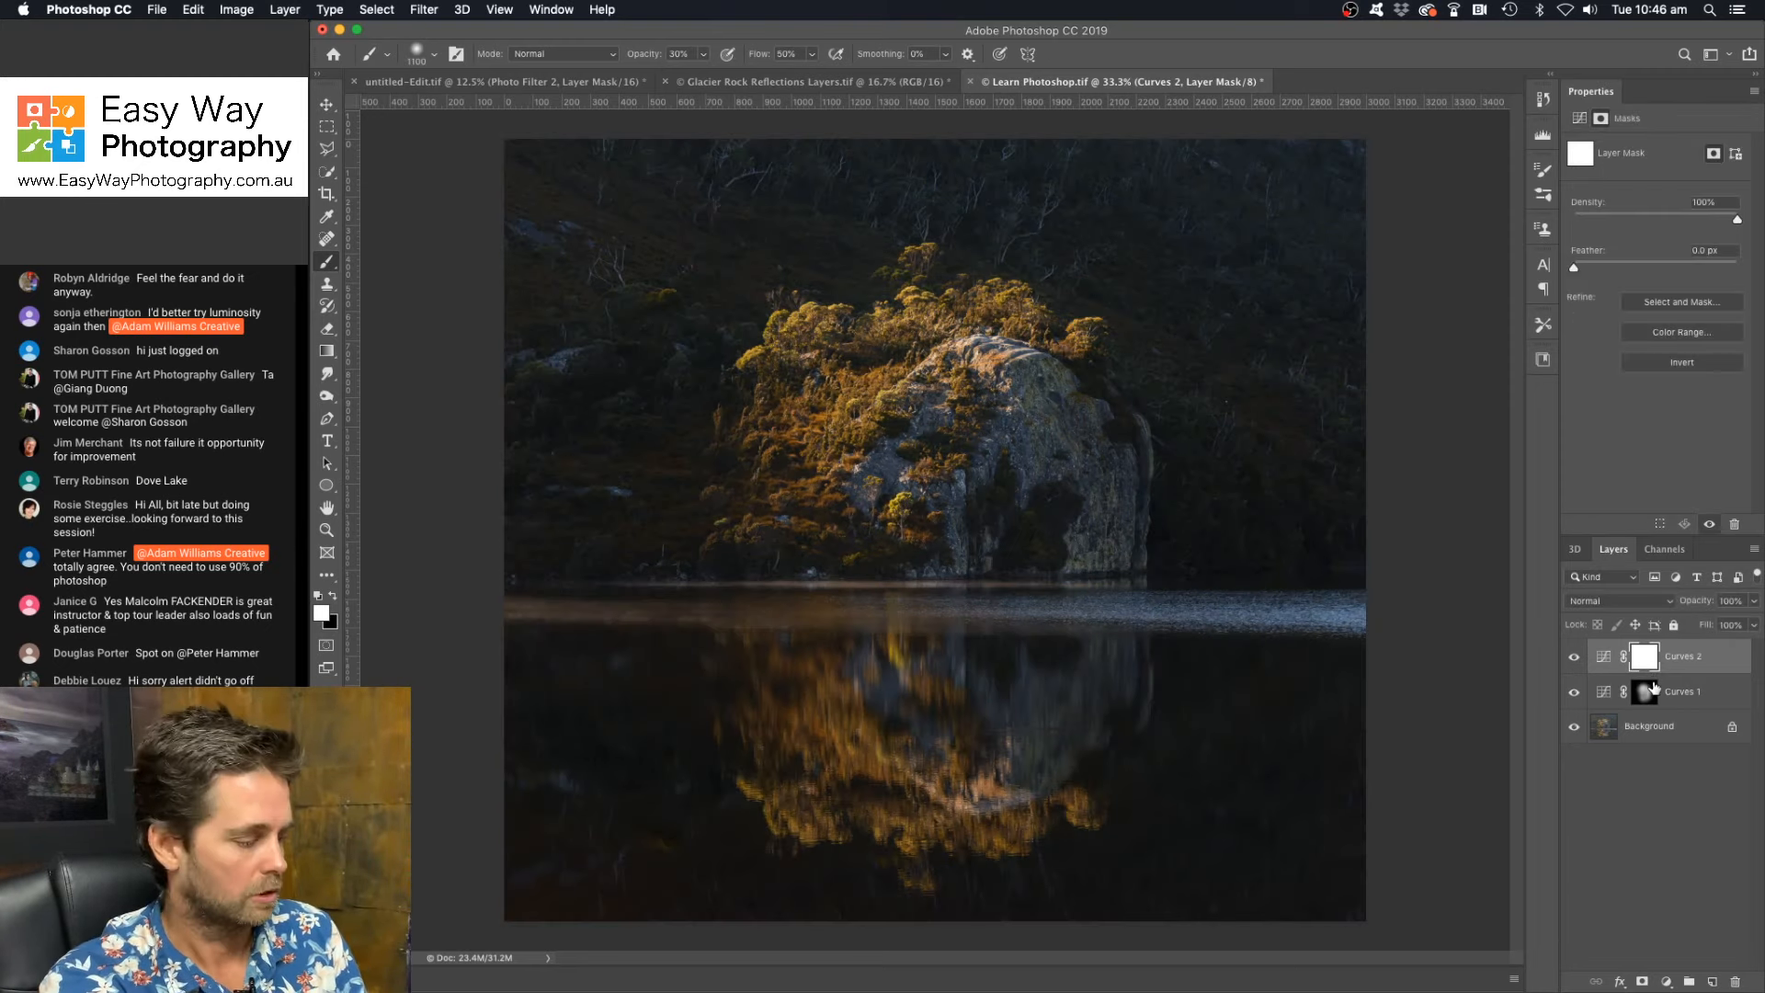
drag(1654, 685, 1650, 657)
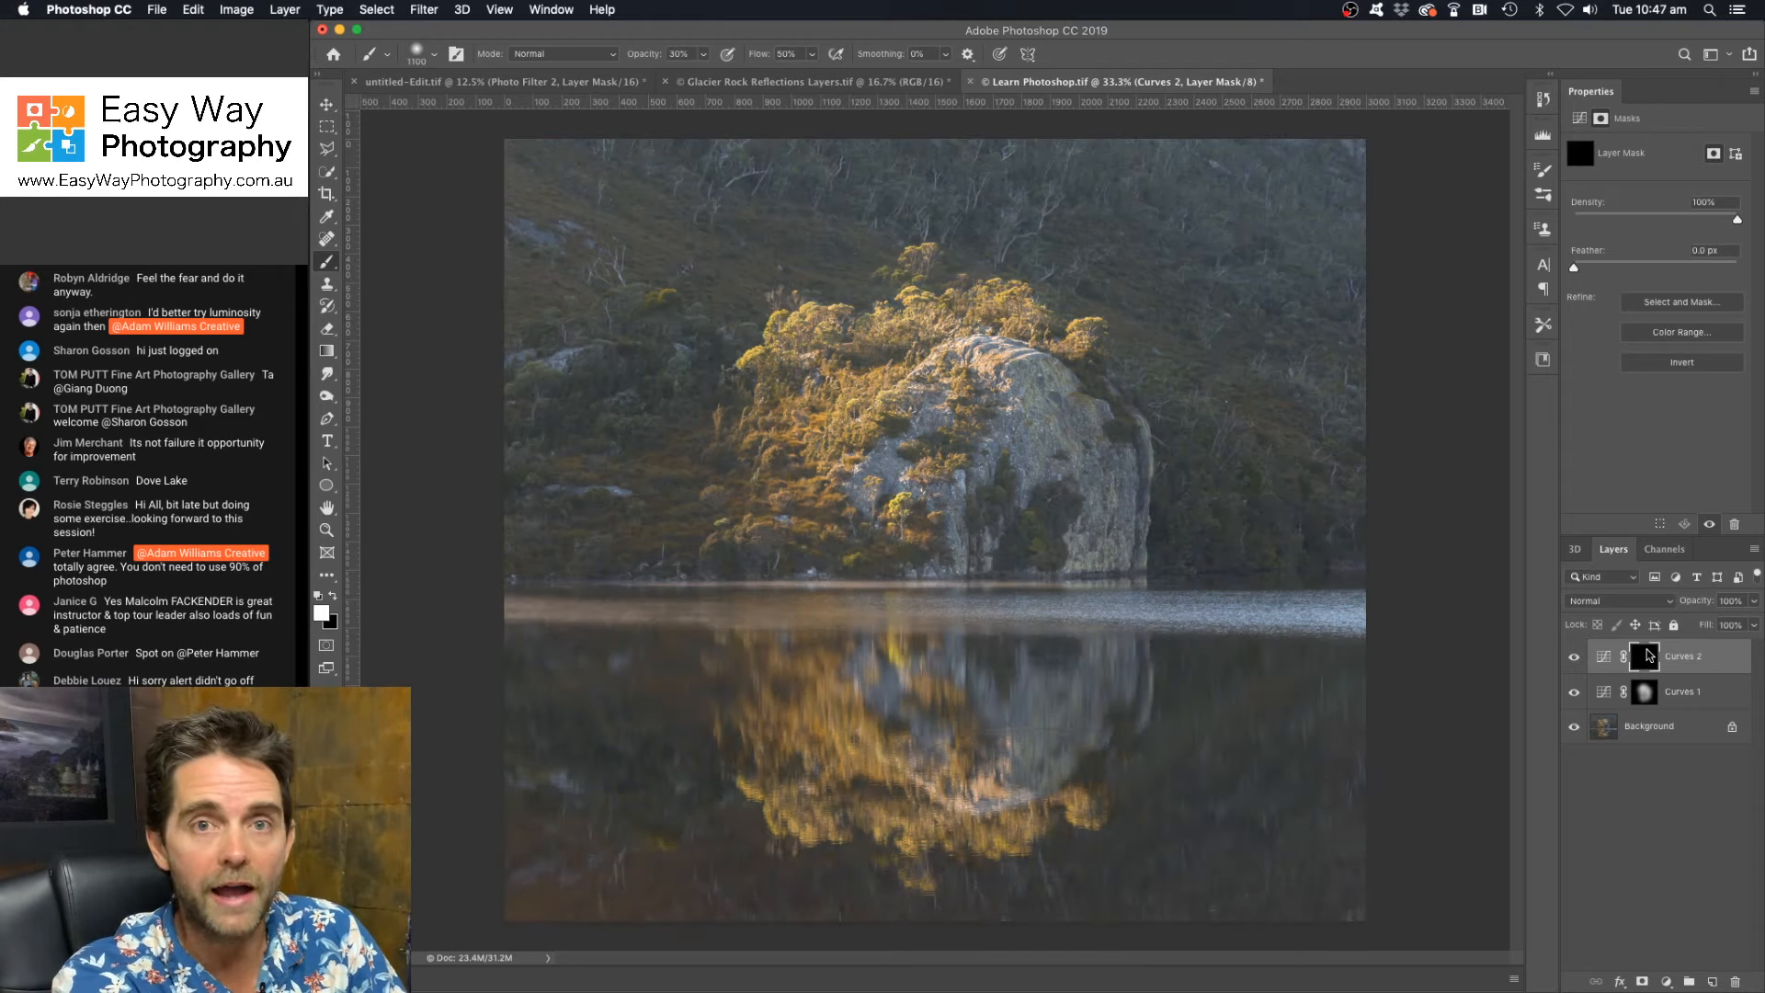
key(super+i)
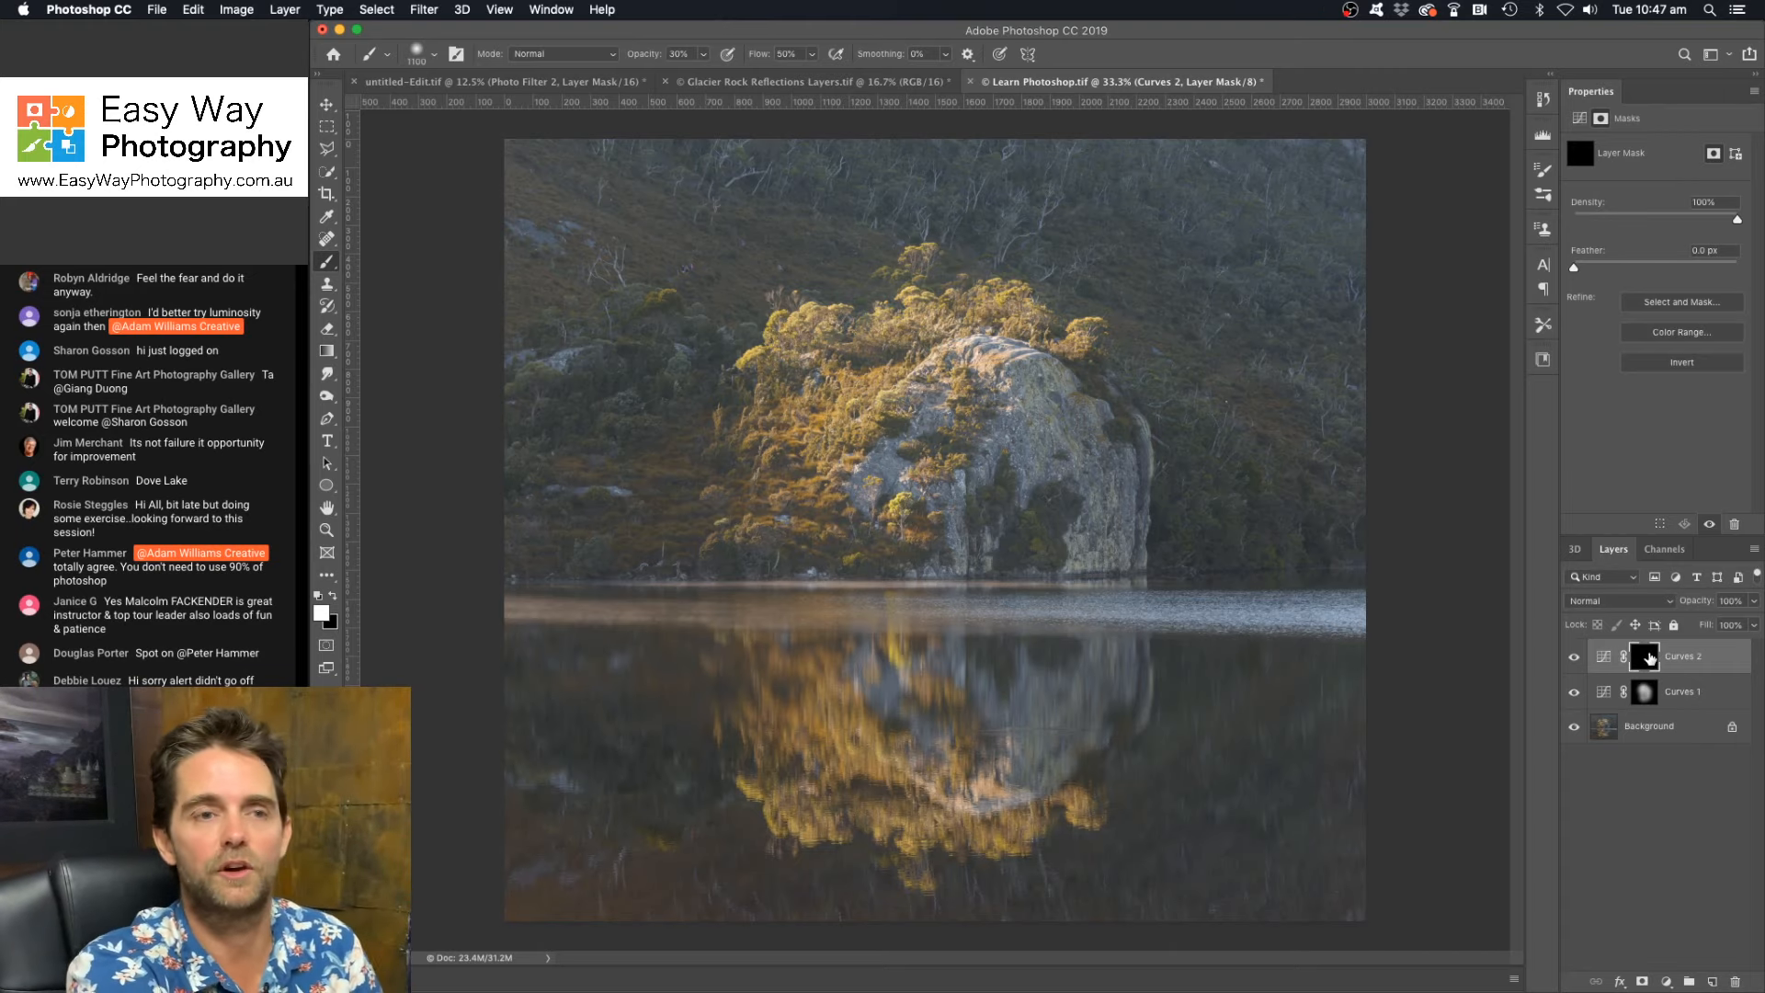
click(1575, 658)
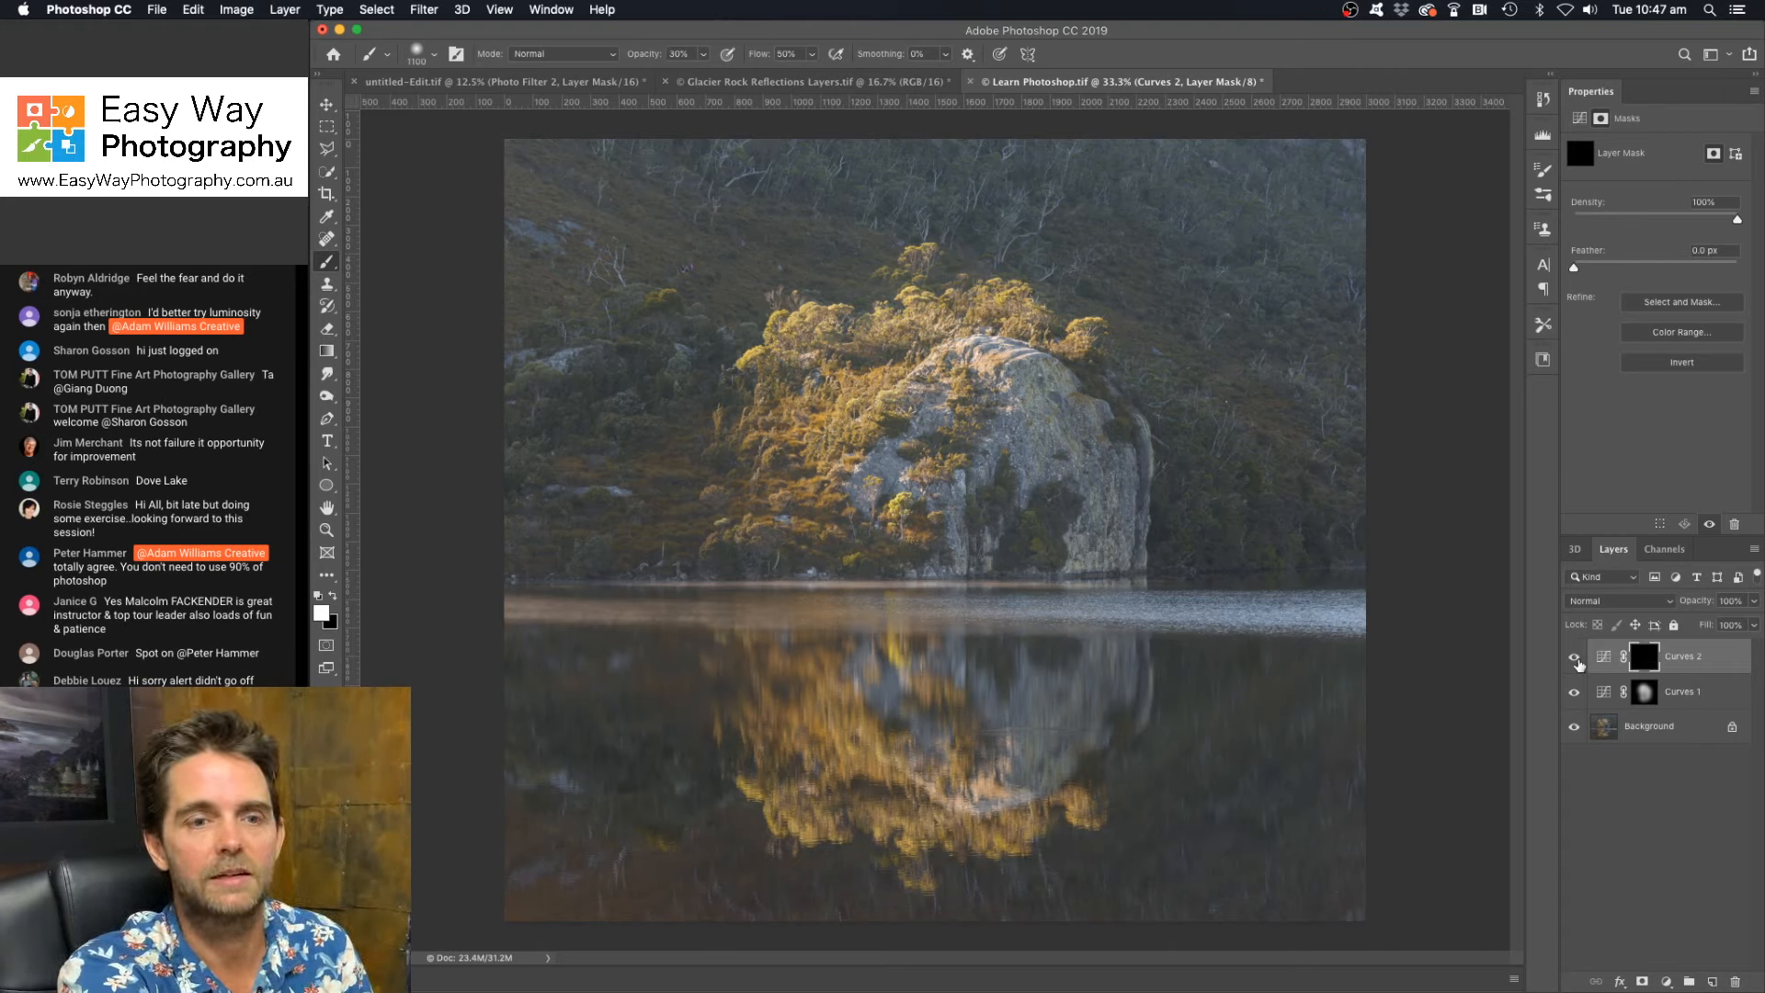
click(1580, 660)
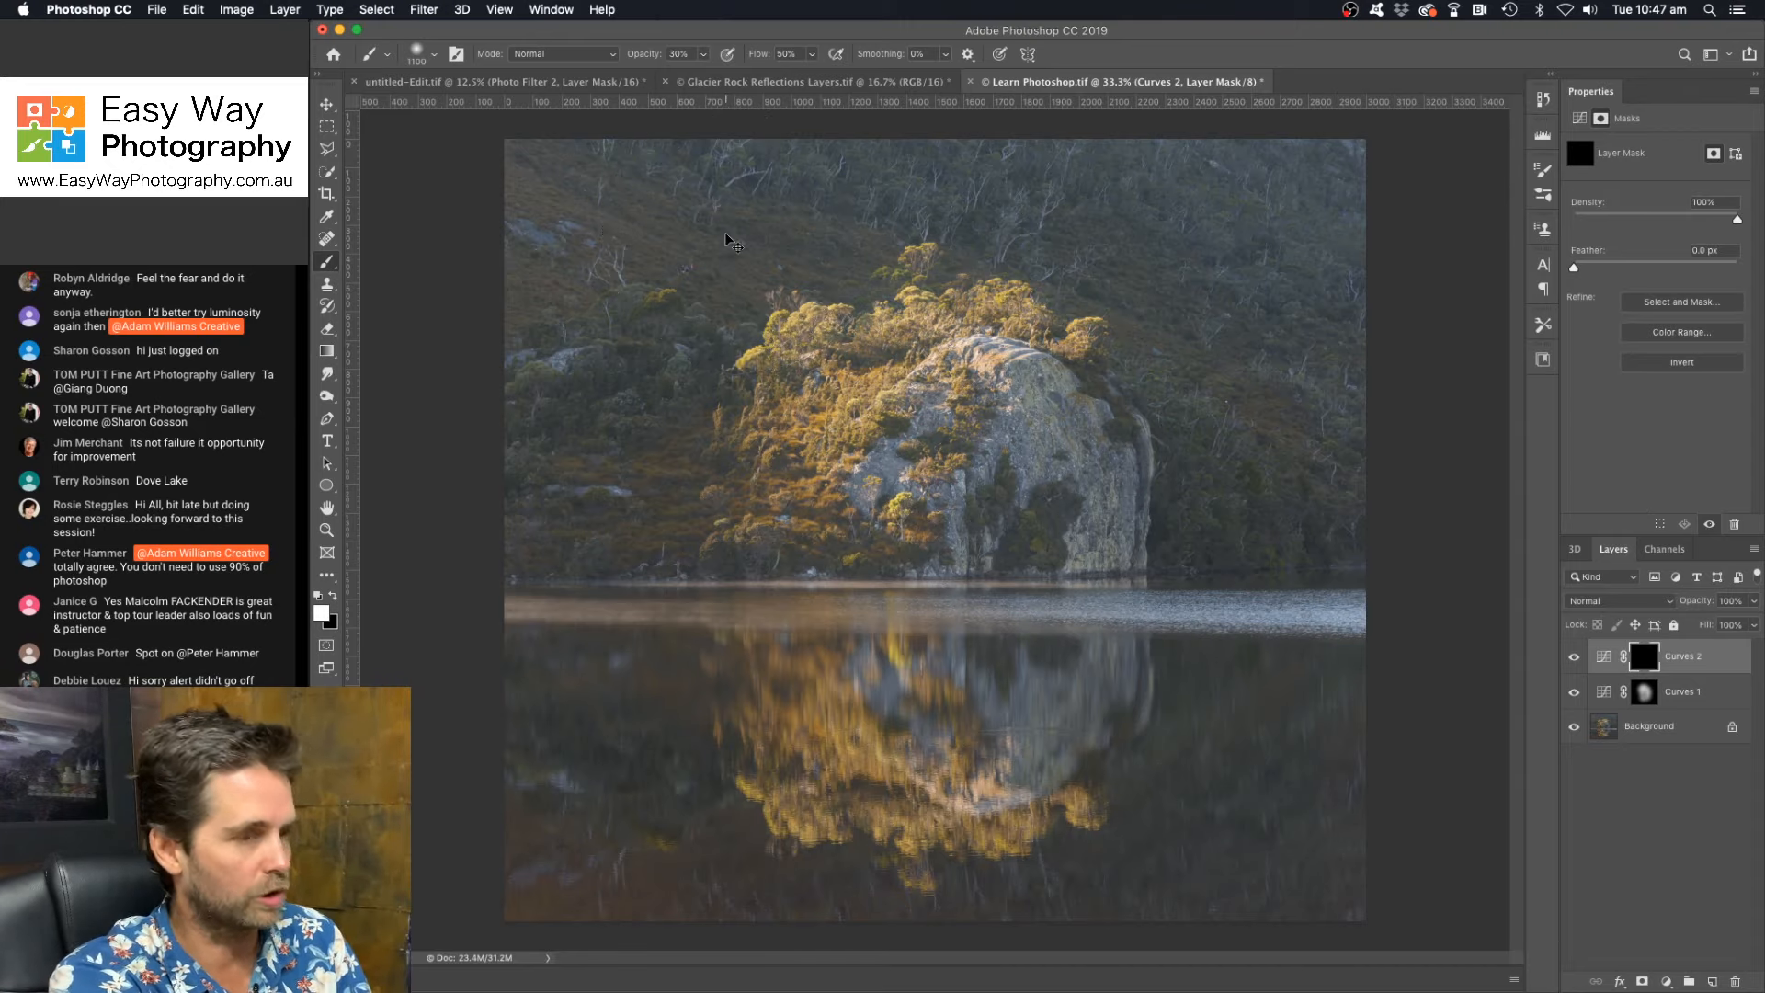
Step: Show the whole photo with space around it and review the brush's size and hardness settings
key(super+minus)
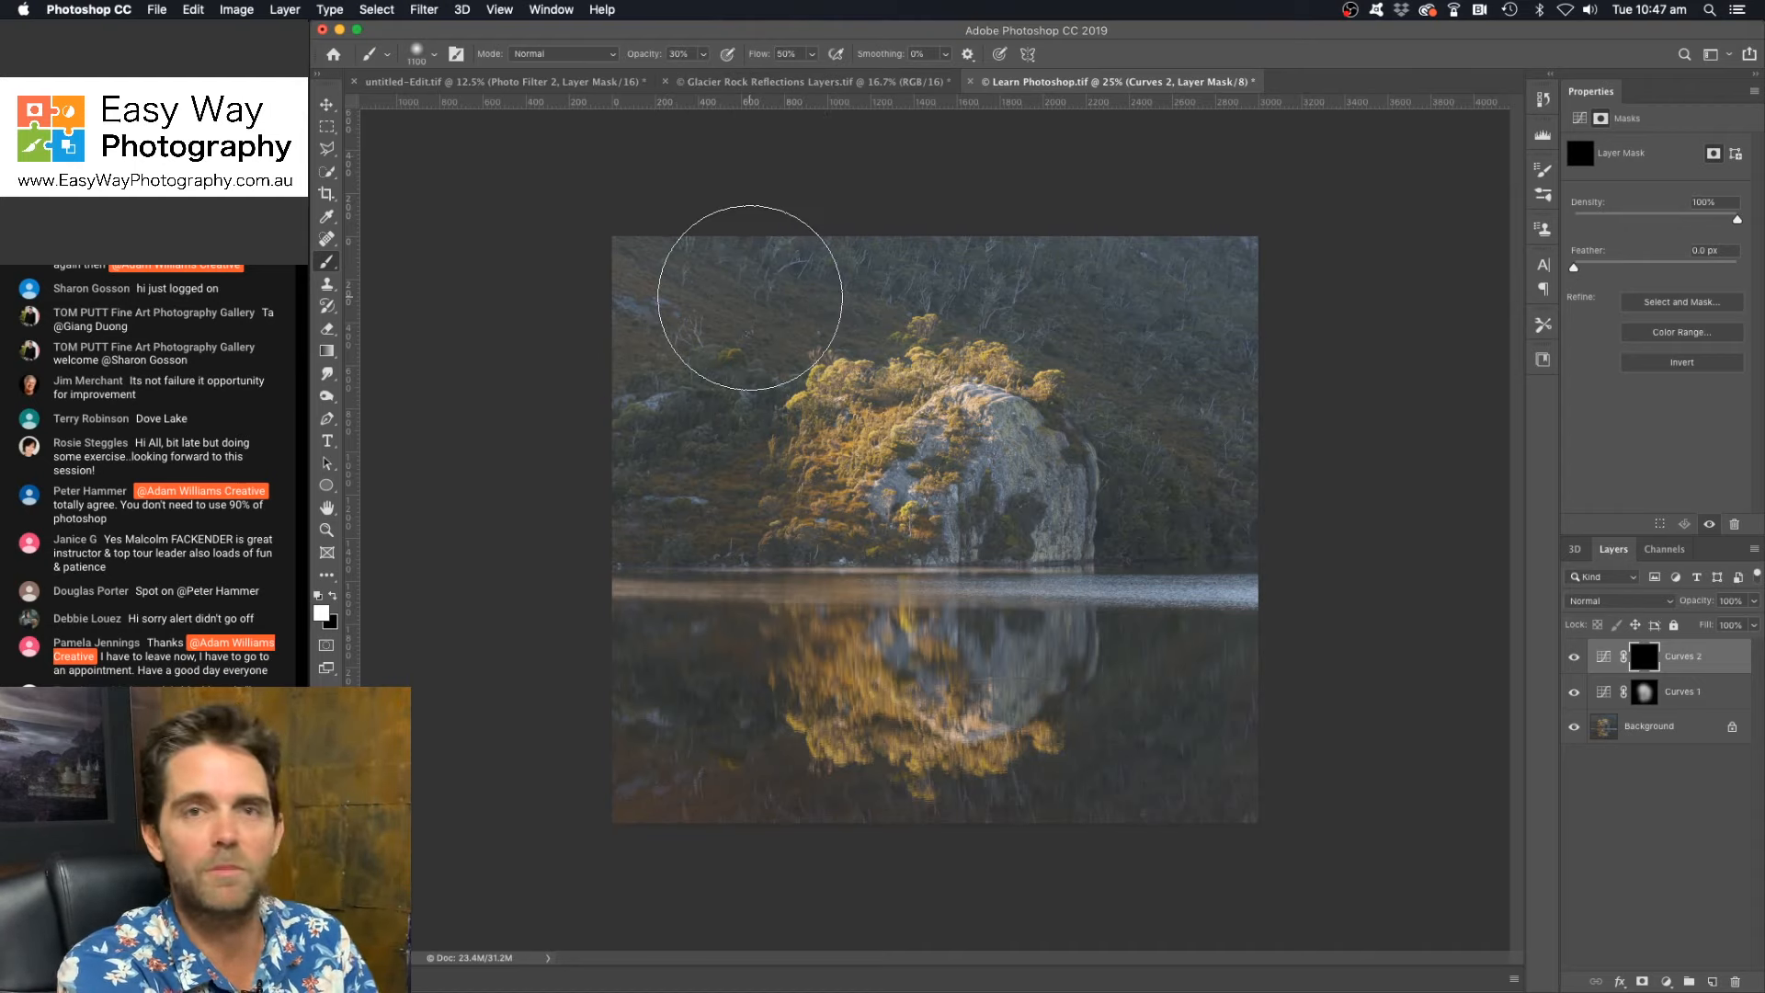
click(434, 55)
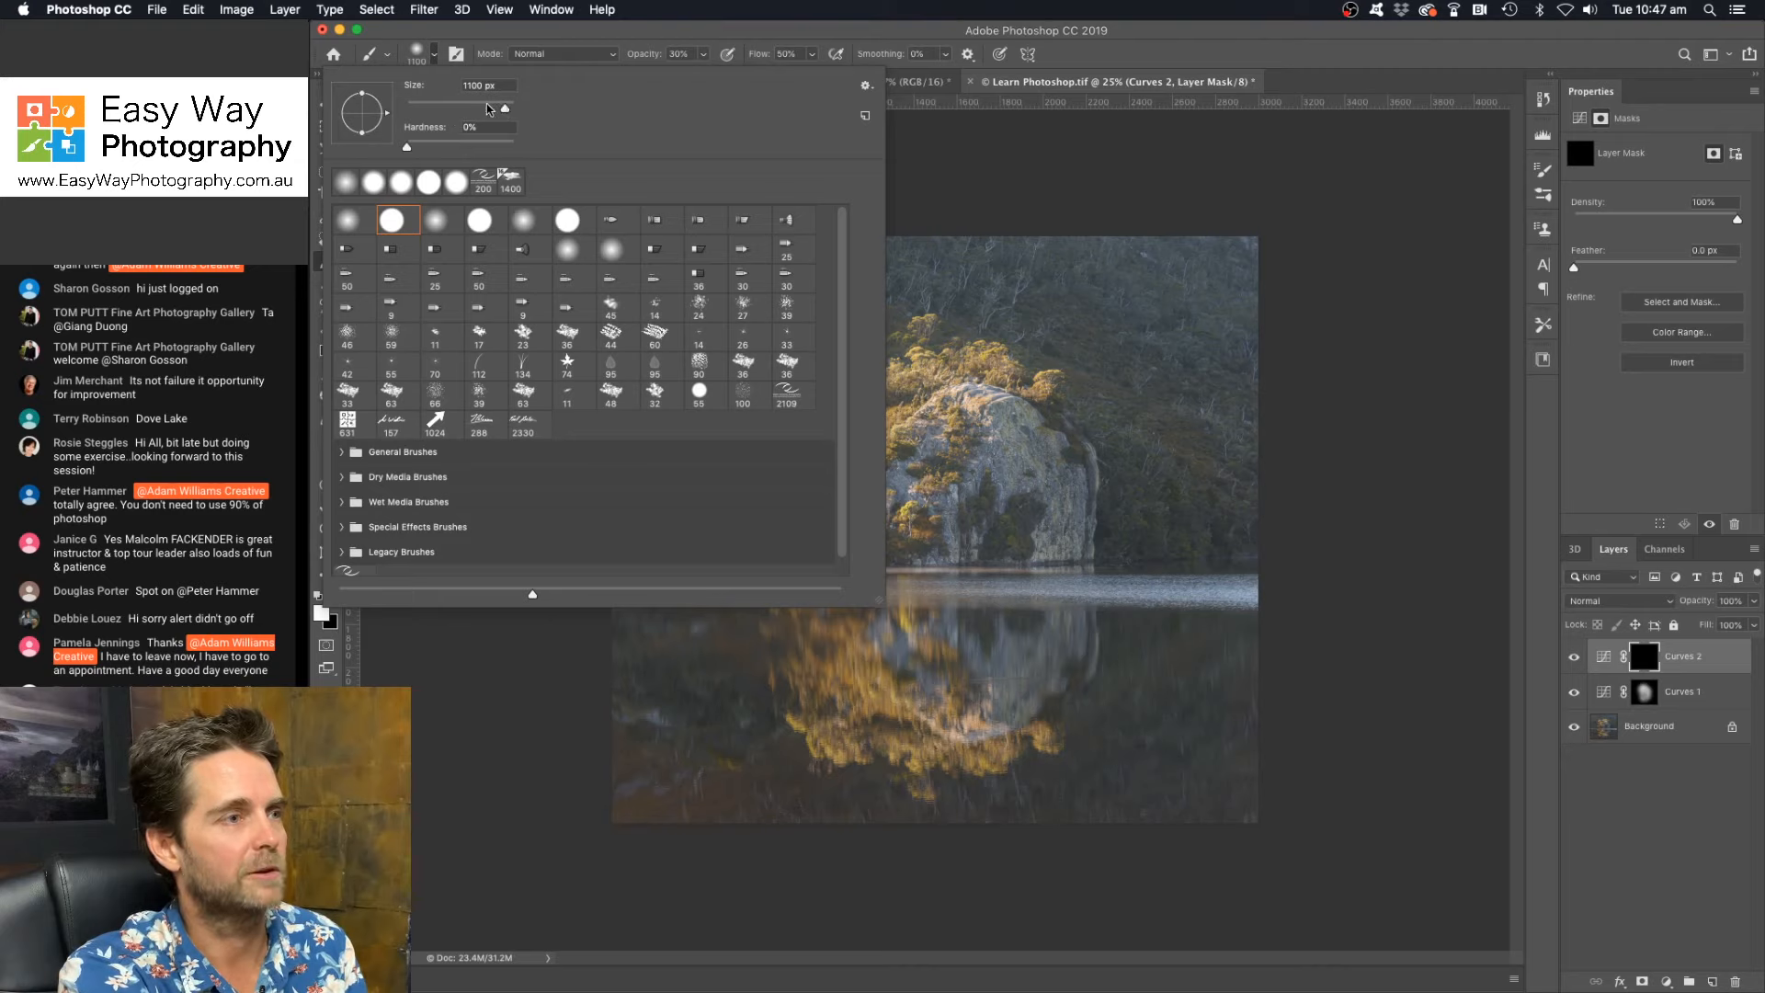
click(436, 57)
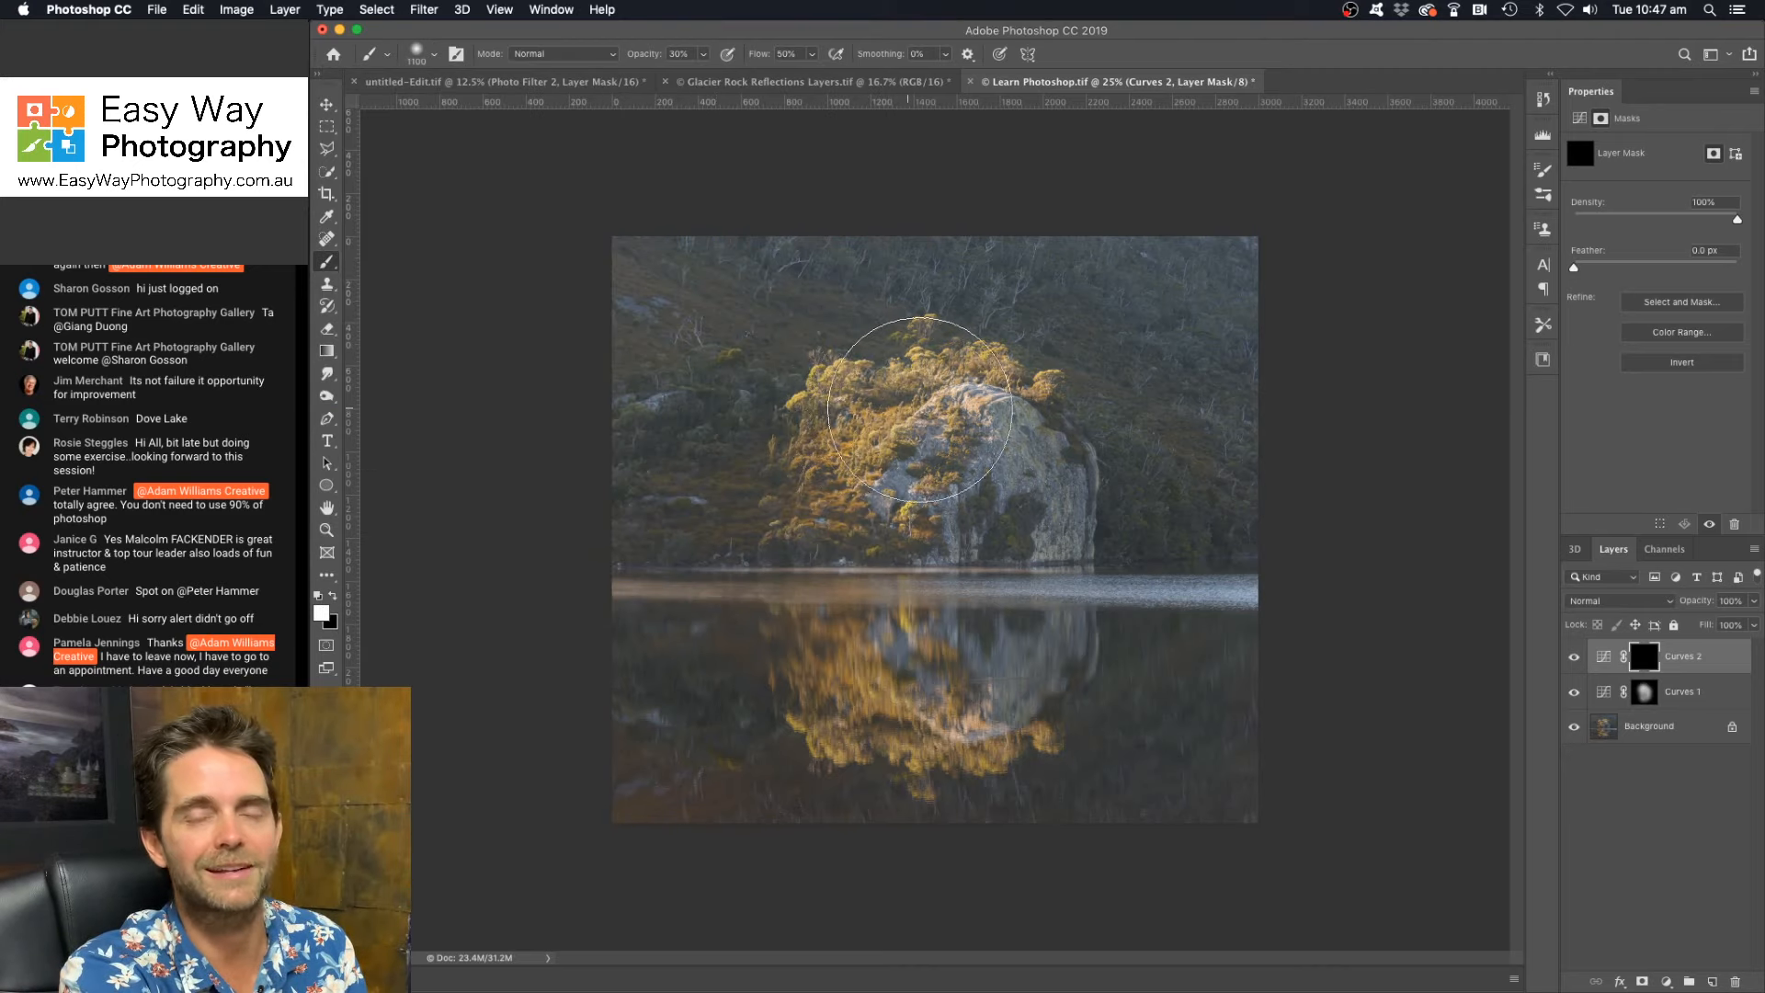
right_click(926, 414)
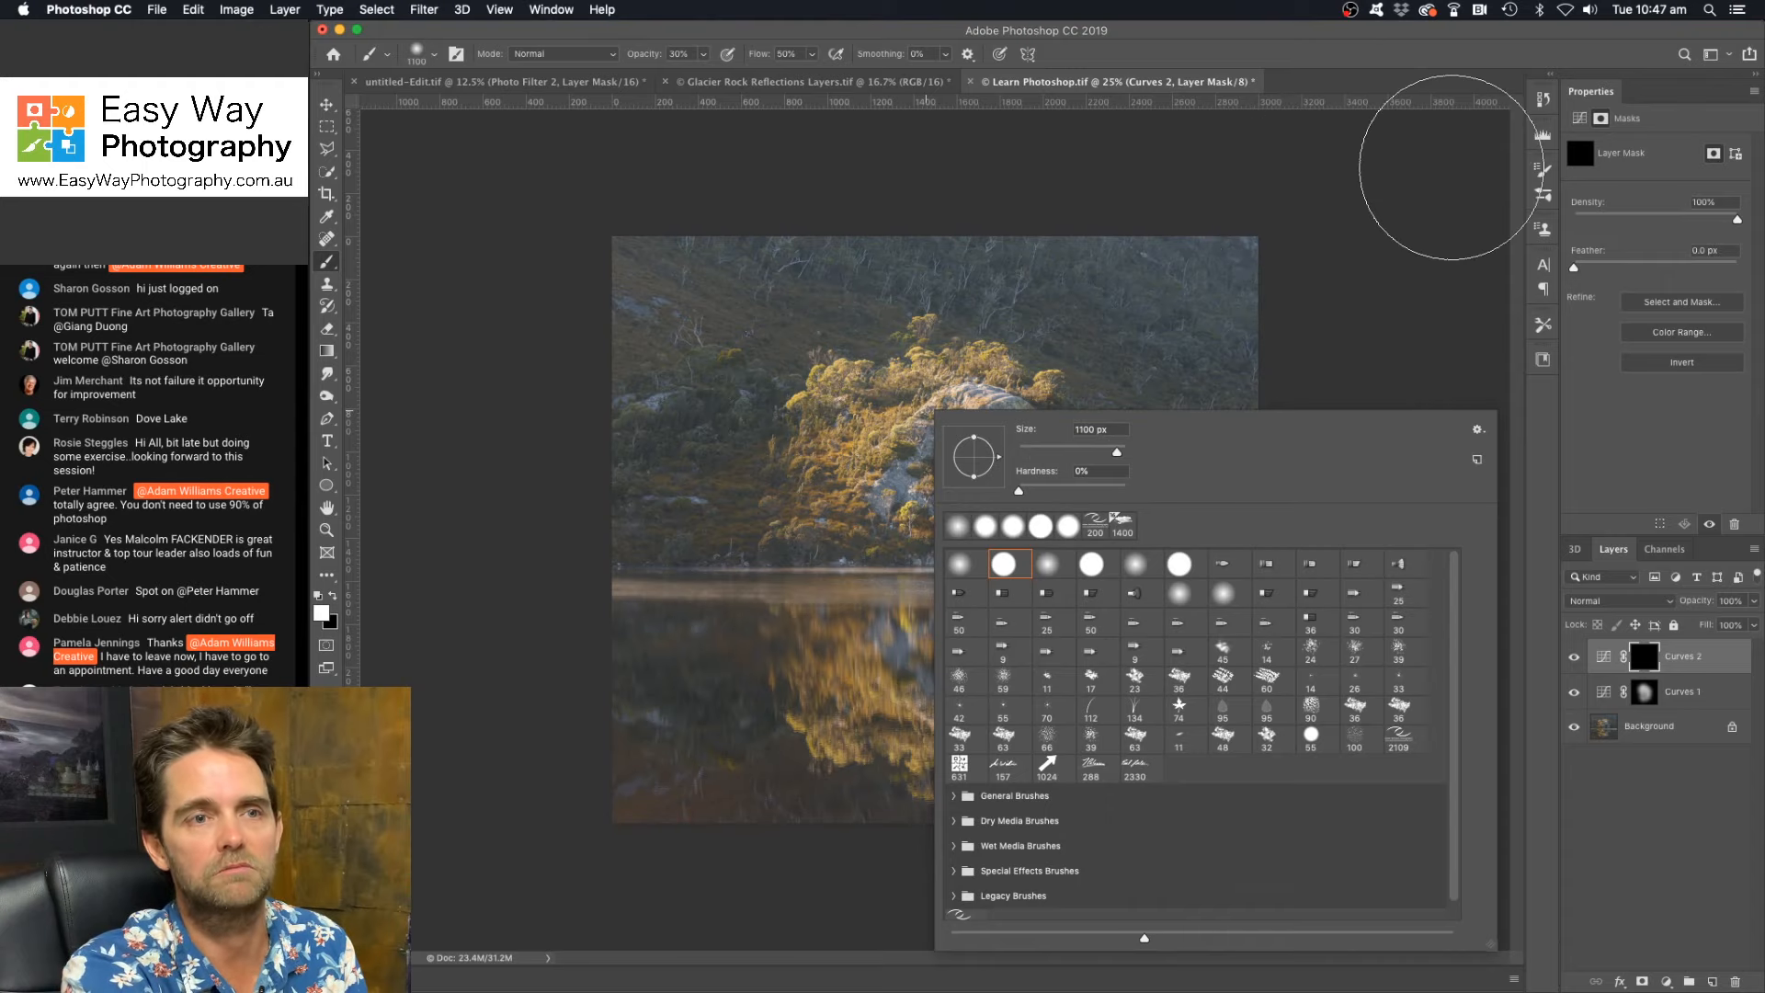
click(1435, 67)
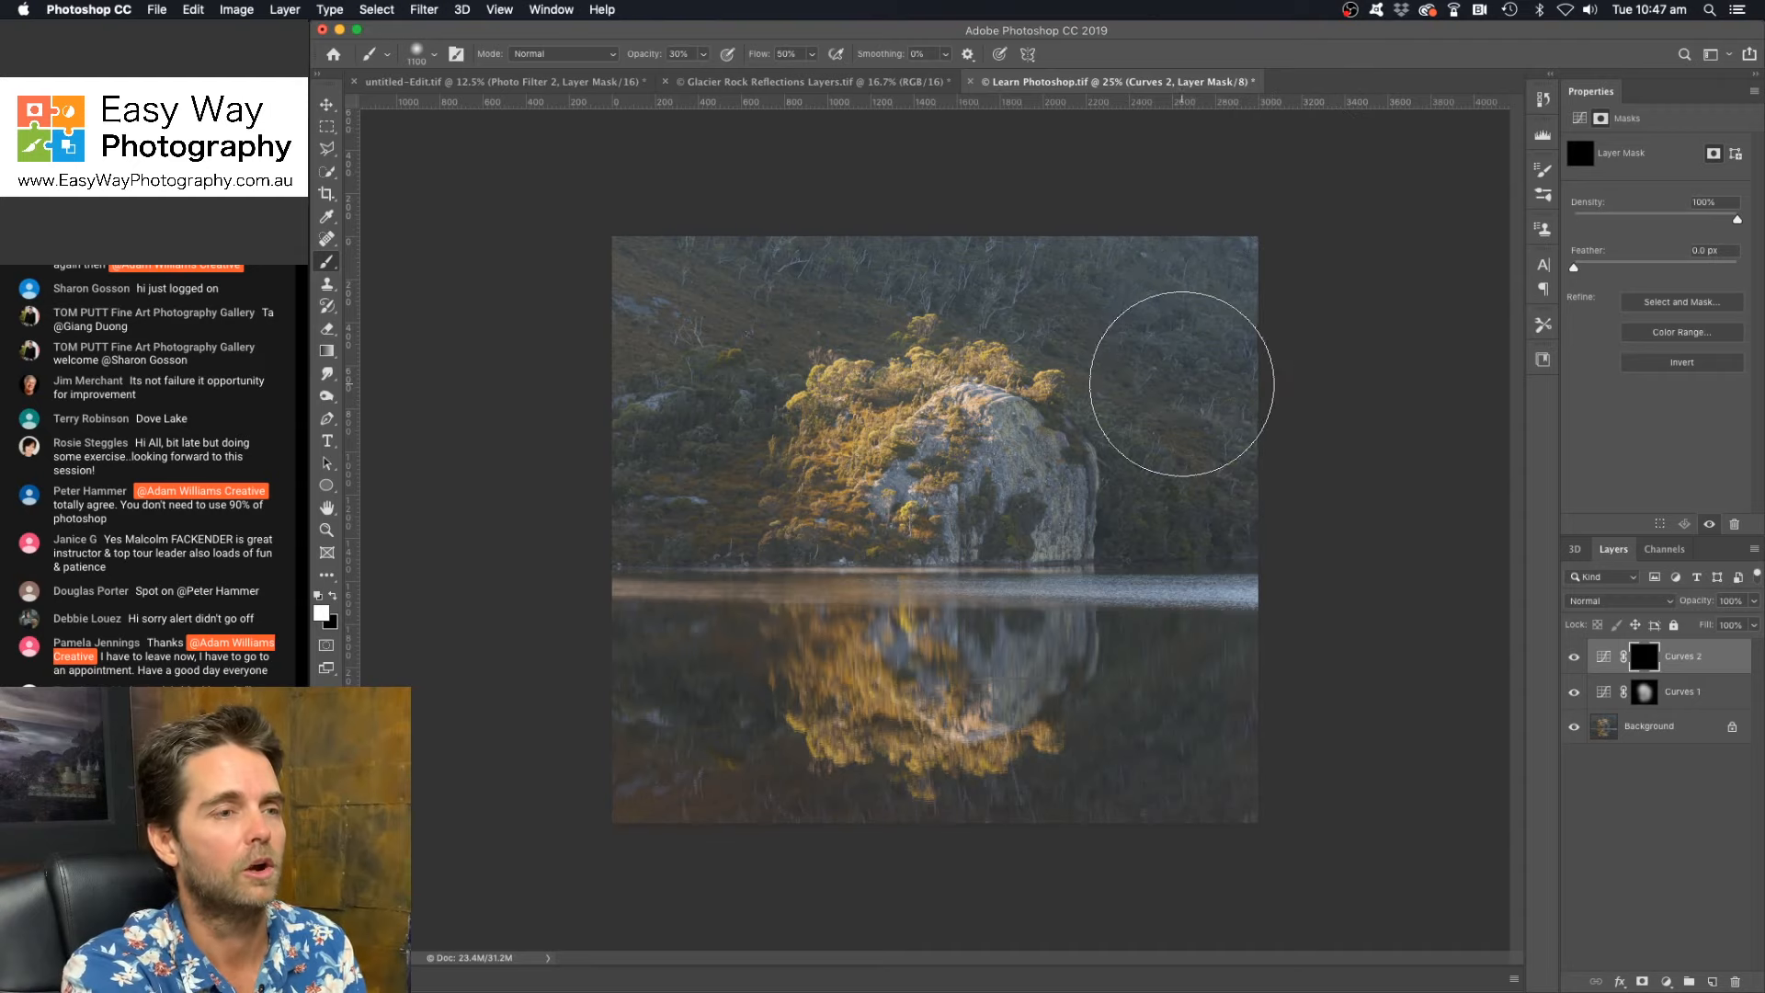
Step: Step the brush size up and down over the canvas, finishing with a 1400 px brush
key(bracketright)
key(bracketright)
key(bracketright)
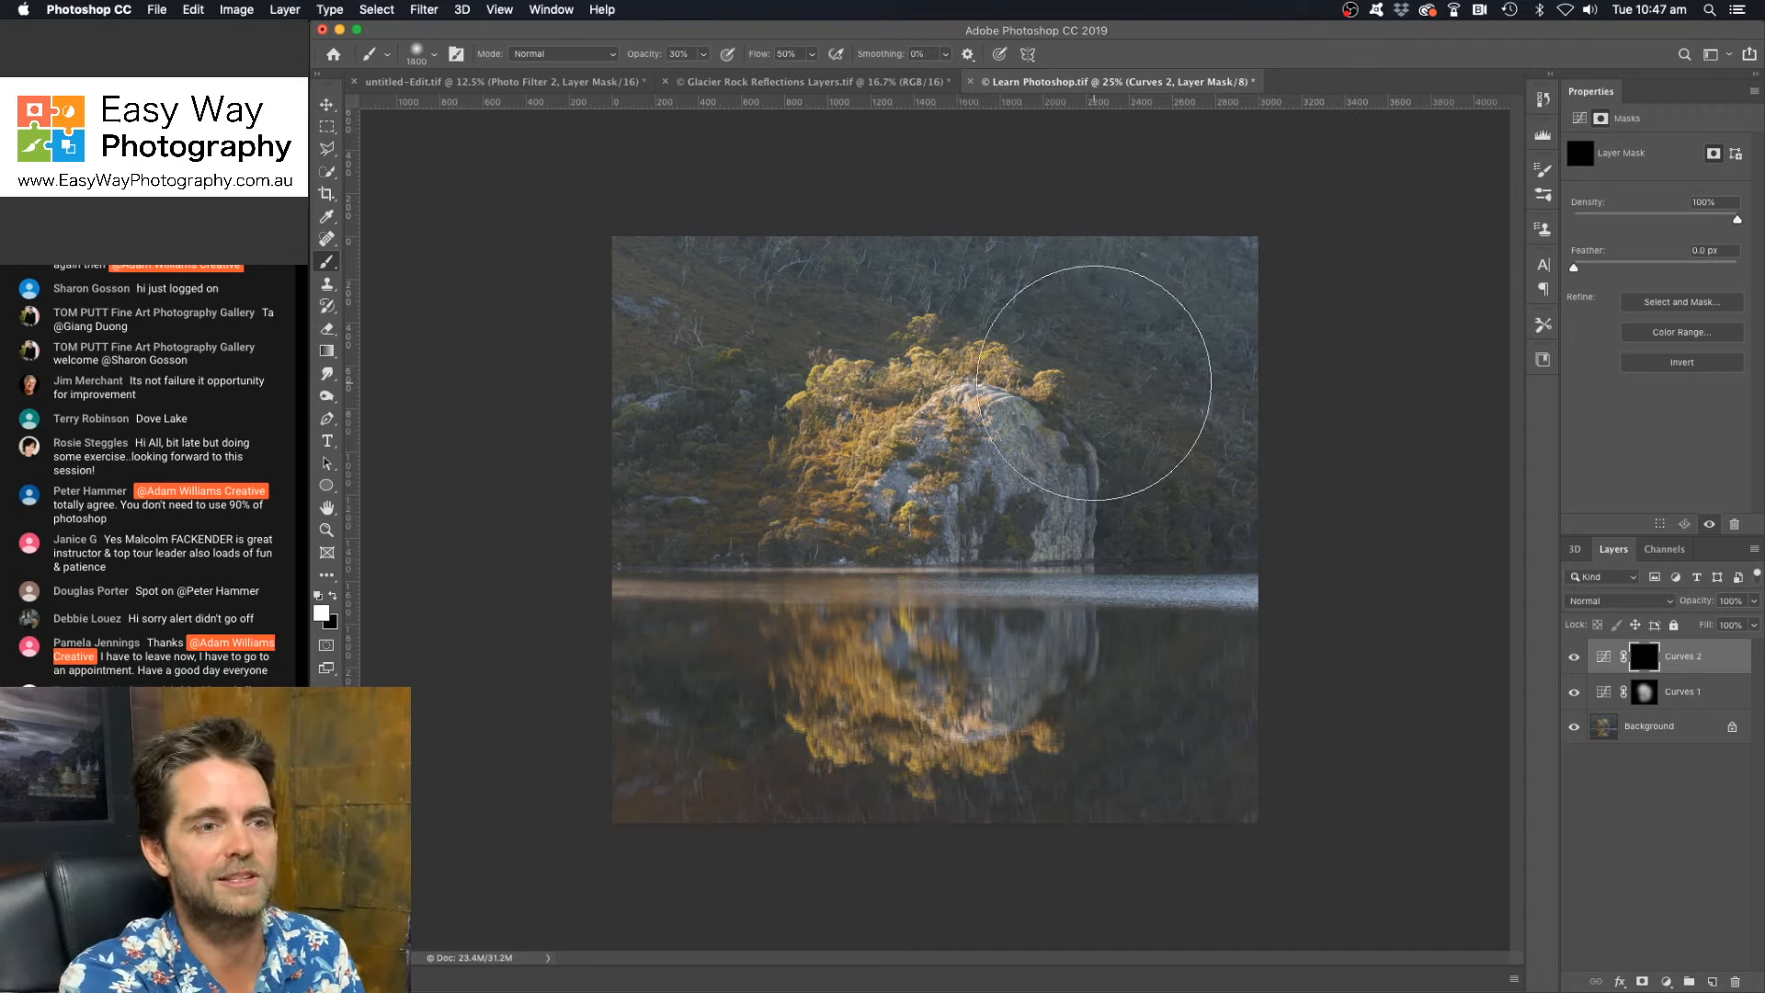
key(bracketleft)
key(bracketleft)
key(bracketleft)
key(bracketleft)
key(bracketright)
key(bracketright)
key(bracketright)
key(bracketright)
key(bracketright)
key(bracketright)
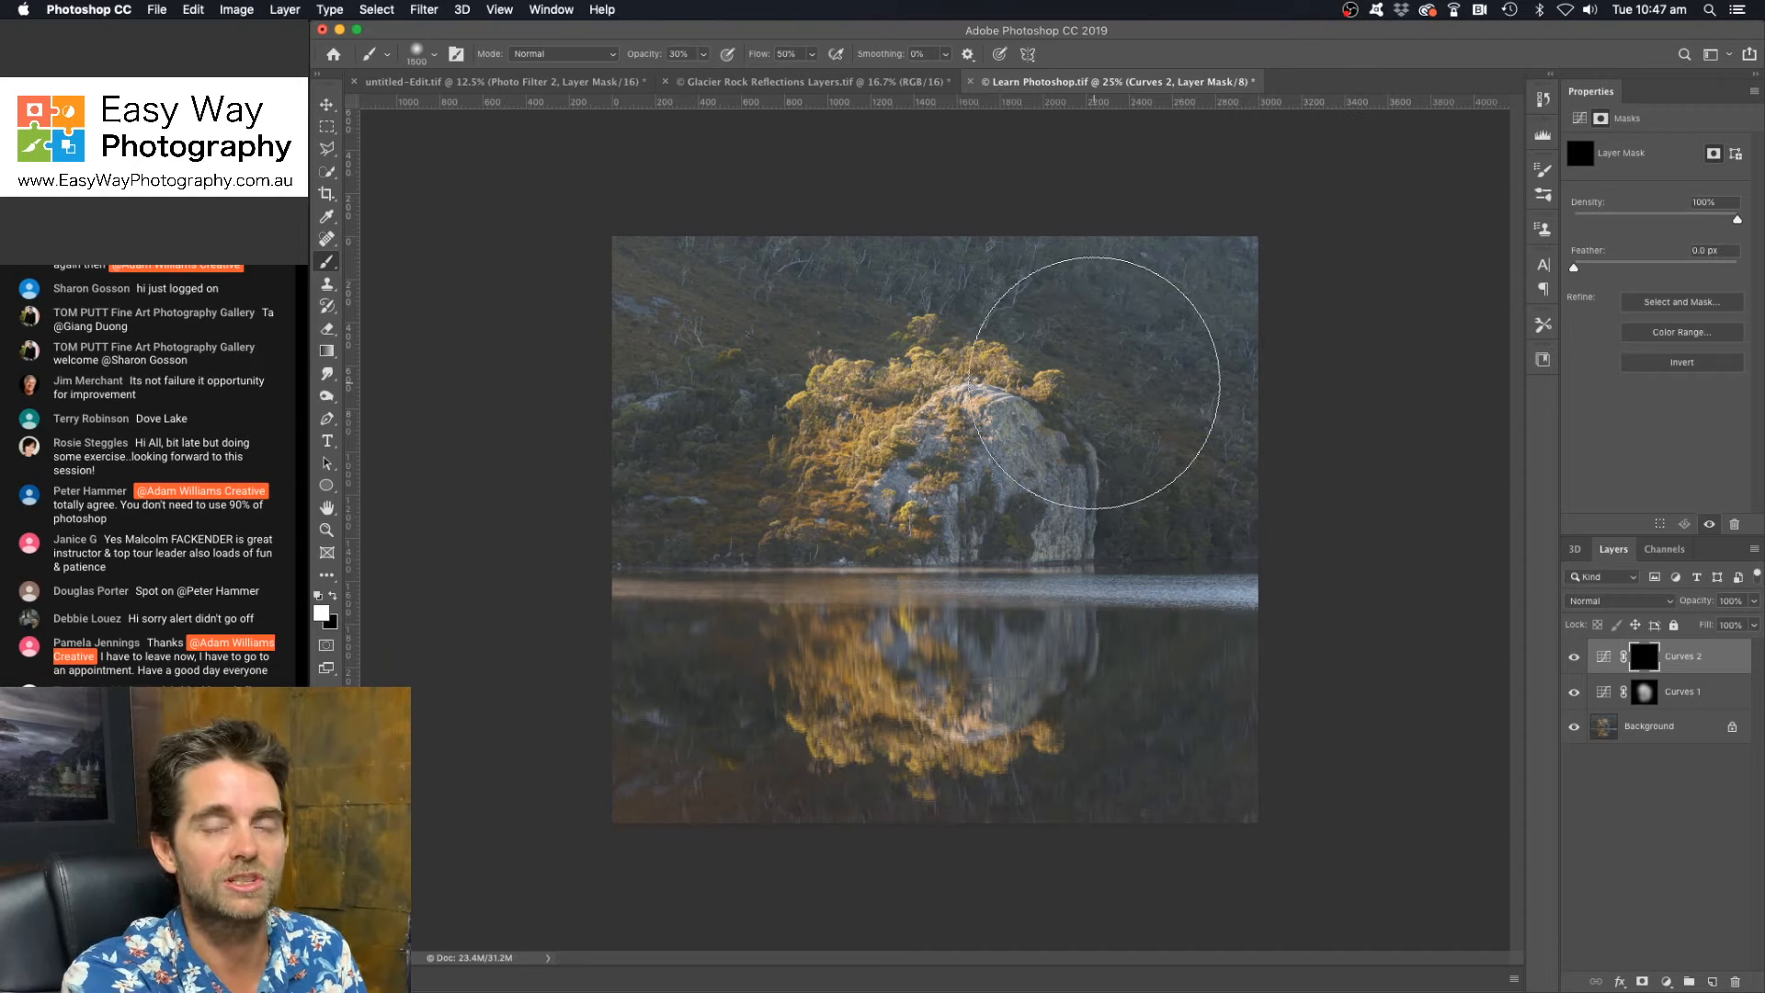
key(bracketleft)
key(bracketright)
key(bracketright)
key(bracketleft)
key(bracketleft)
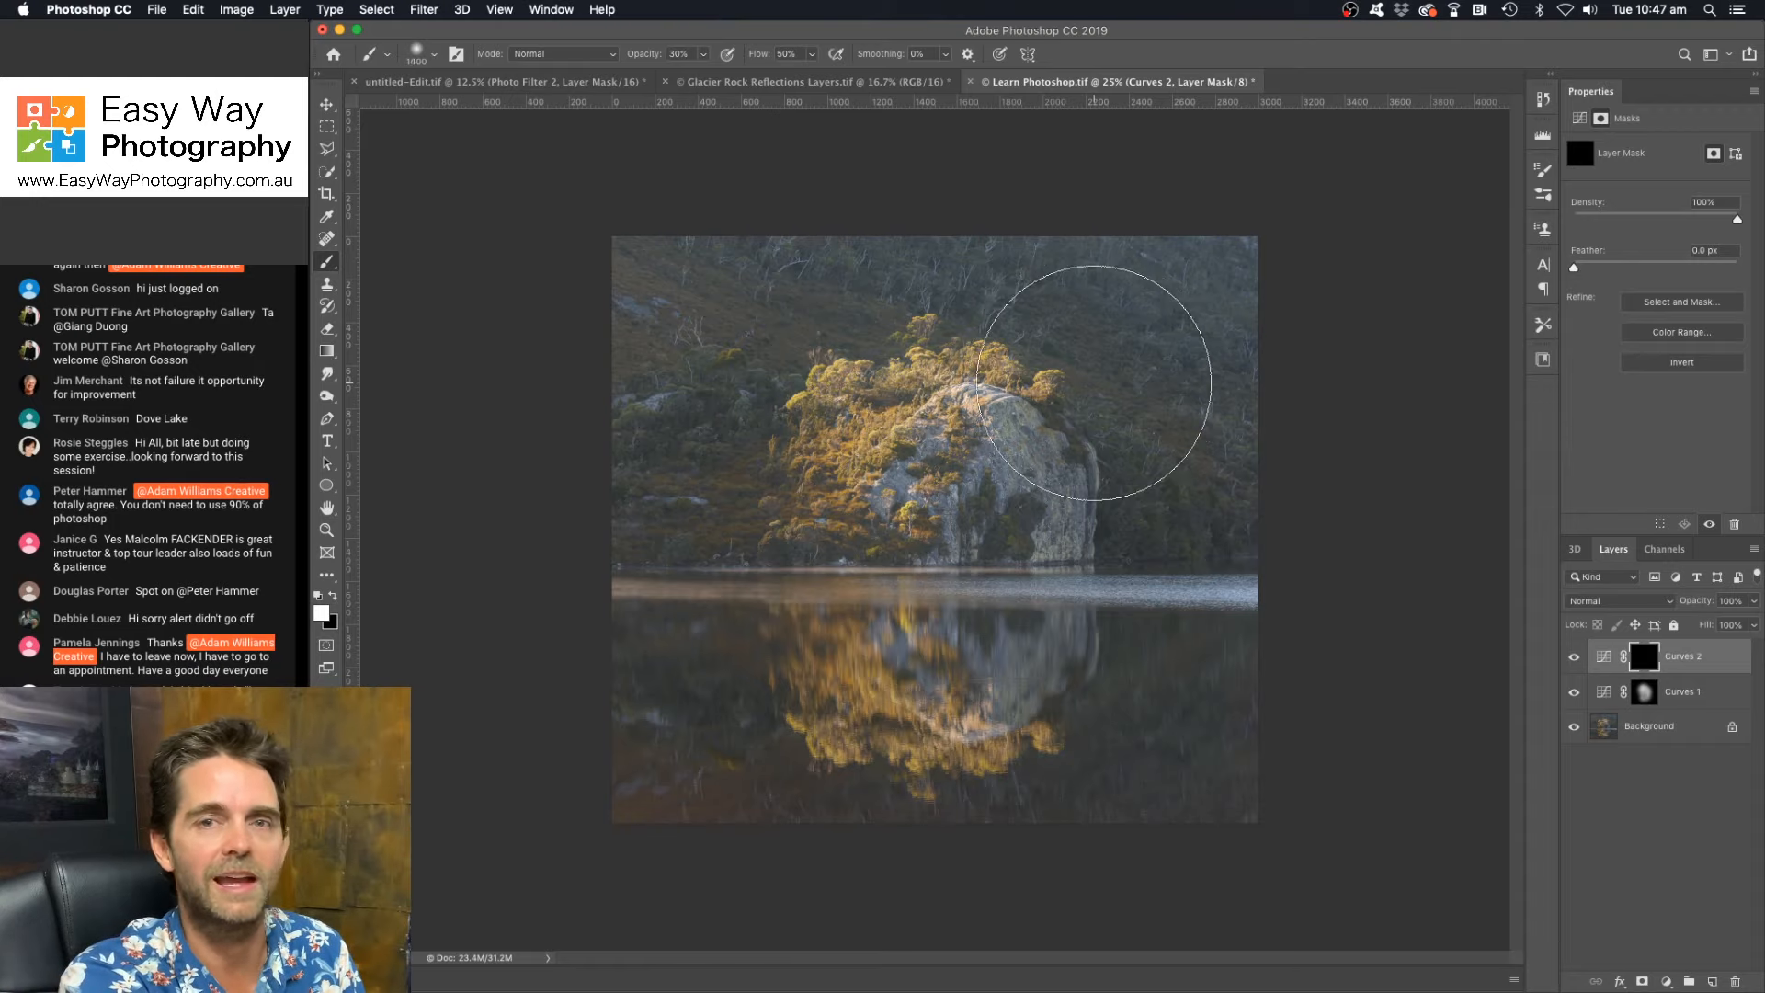
key(bracketleft)
key(bracketleft)
key(bracketright)
key(bracketright)
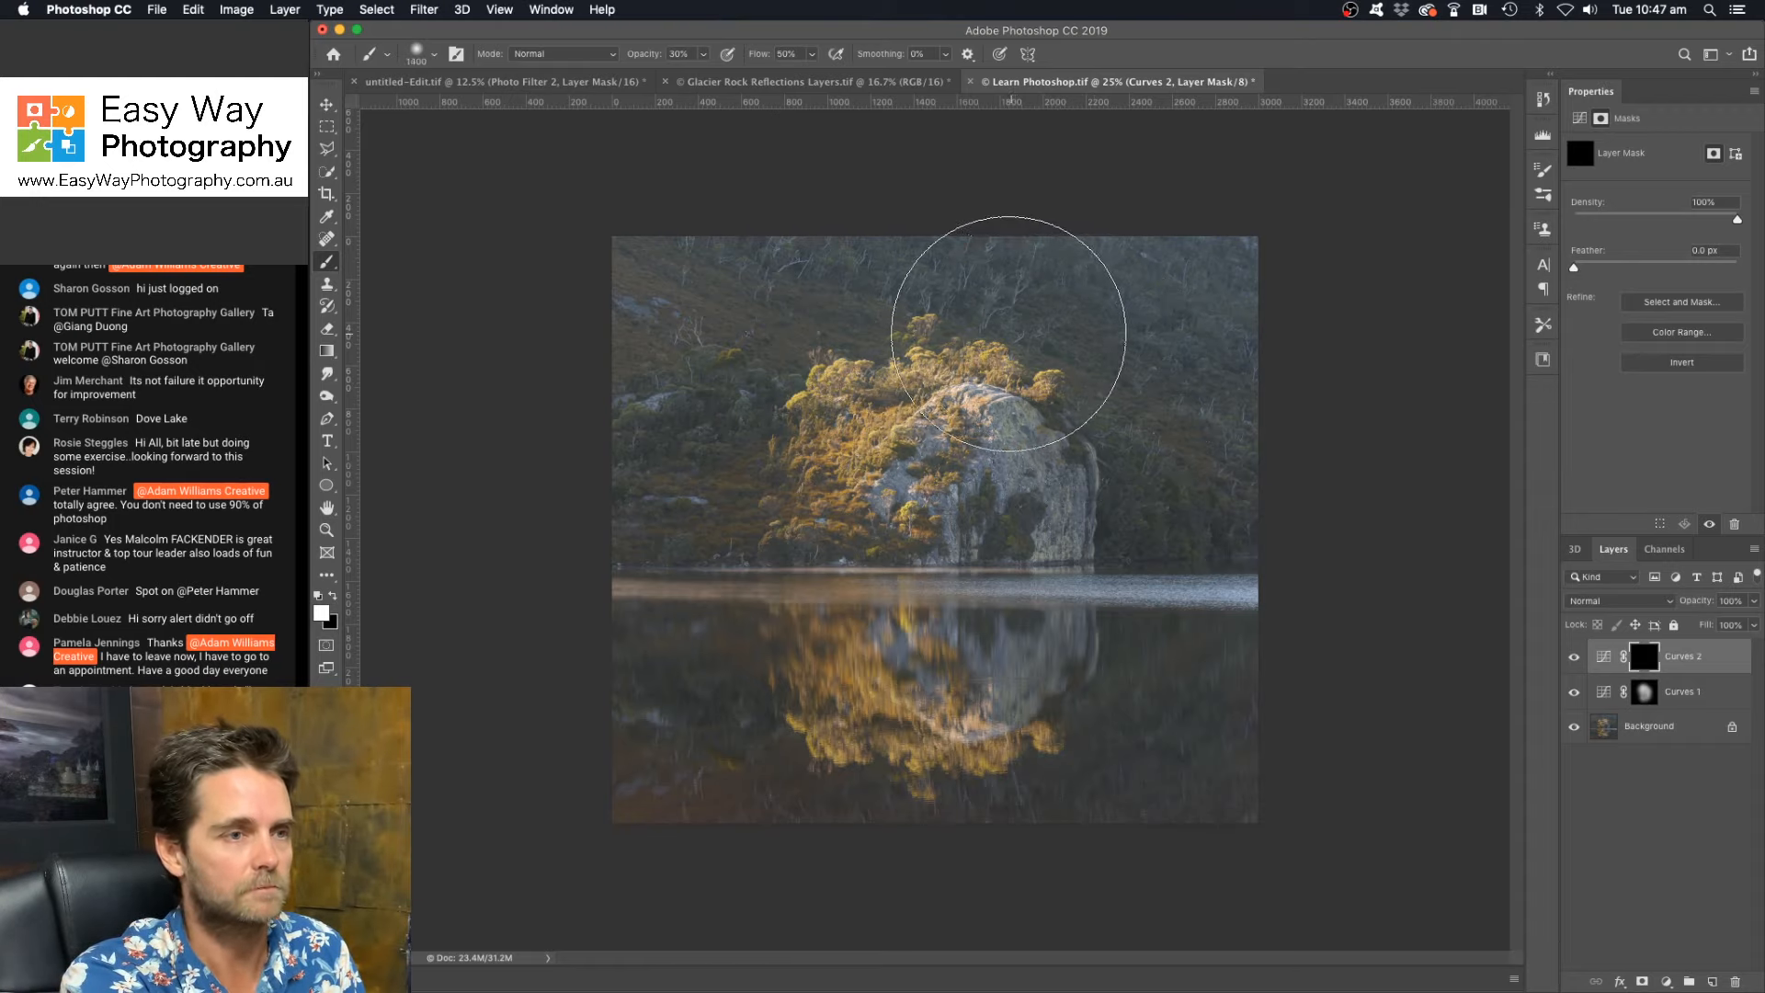
Step: Reduce the brush to 1200 px and paint white on the Curves 2 mask over the hillside and water surrounding the rock and its reflection
key(bracketleft)
key(bracketleft)
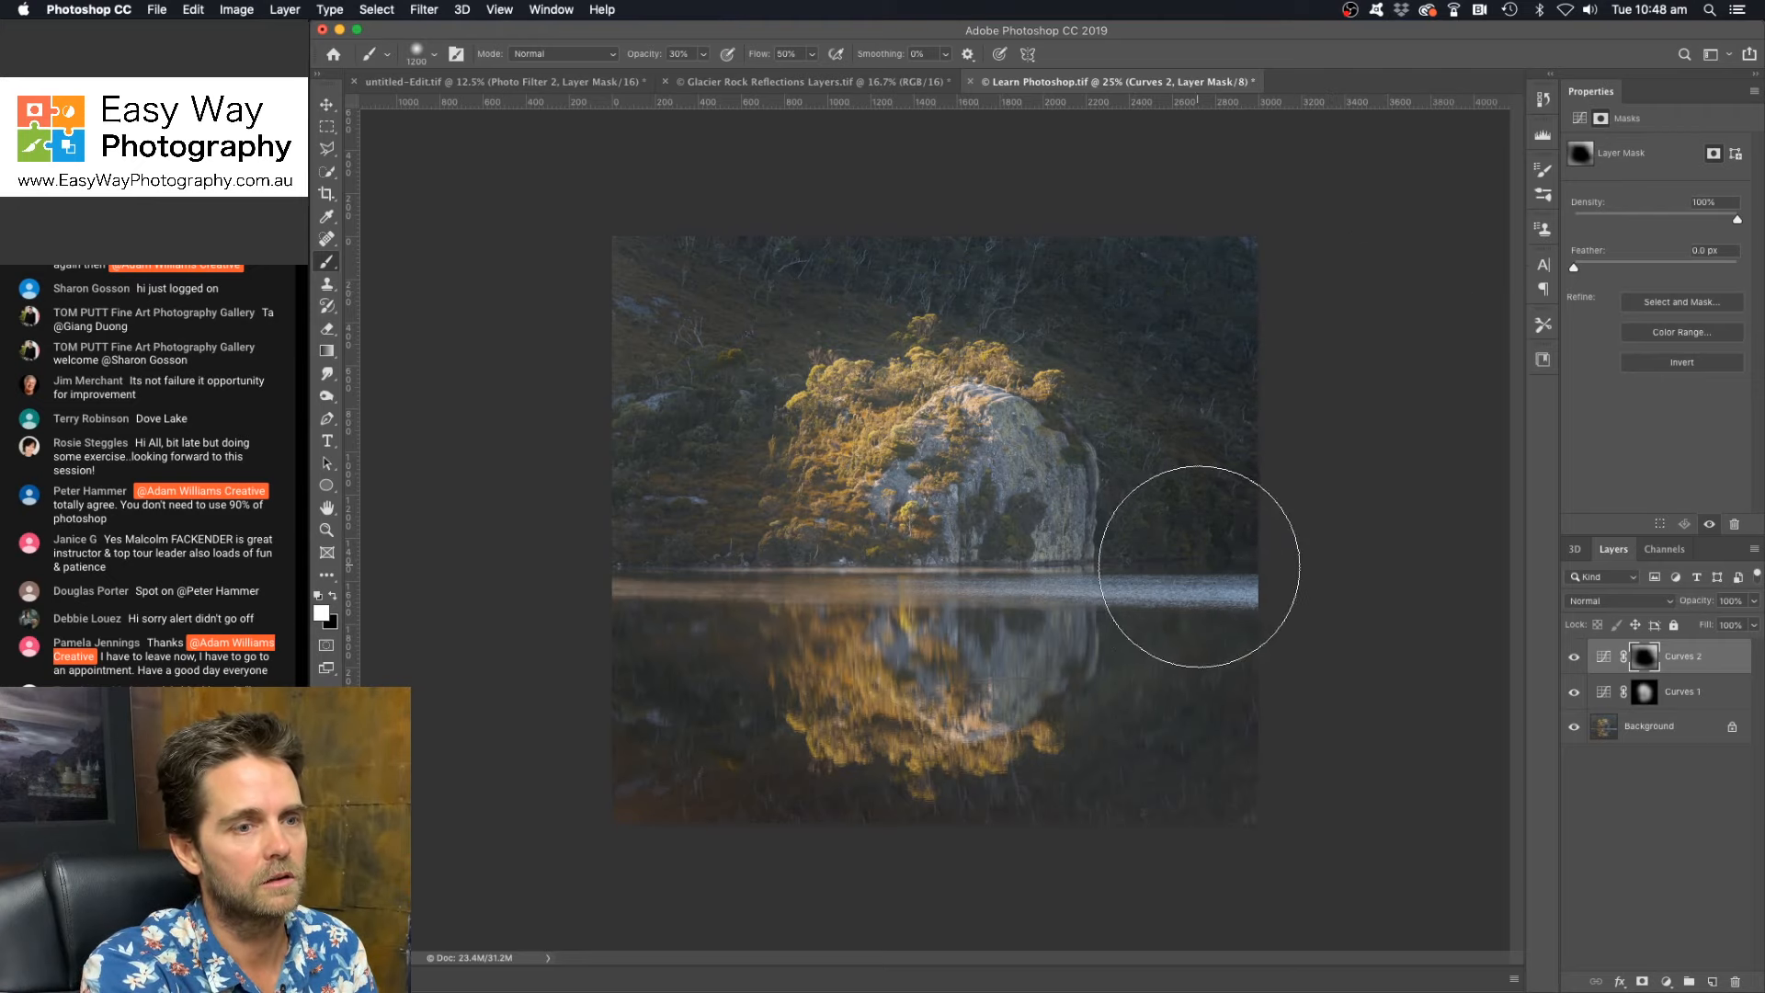
mouse_move(1182, 819)
mouse_down()
mouse_move(662, 817)
mouse_move(679, 502)
mouse_move(730, 616)
mouse_up()
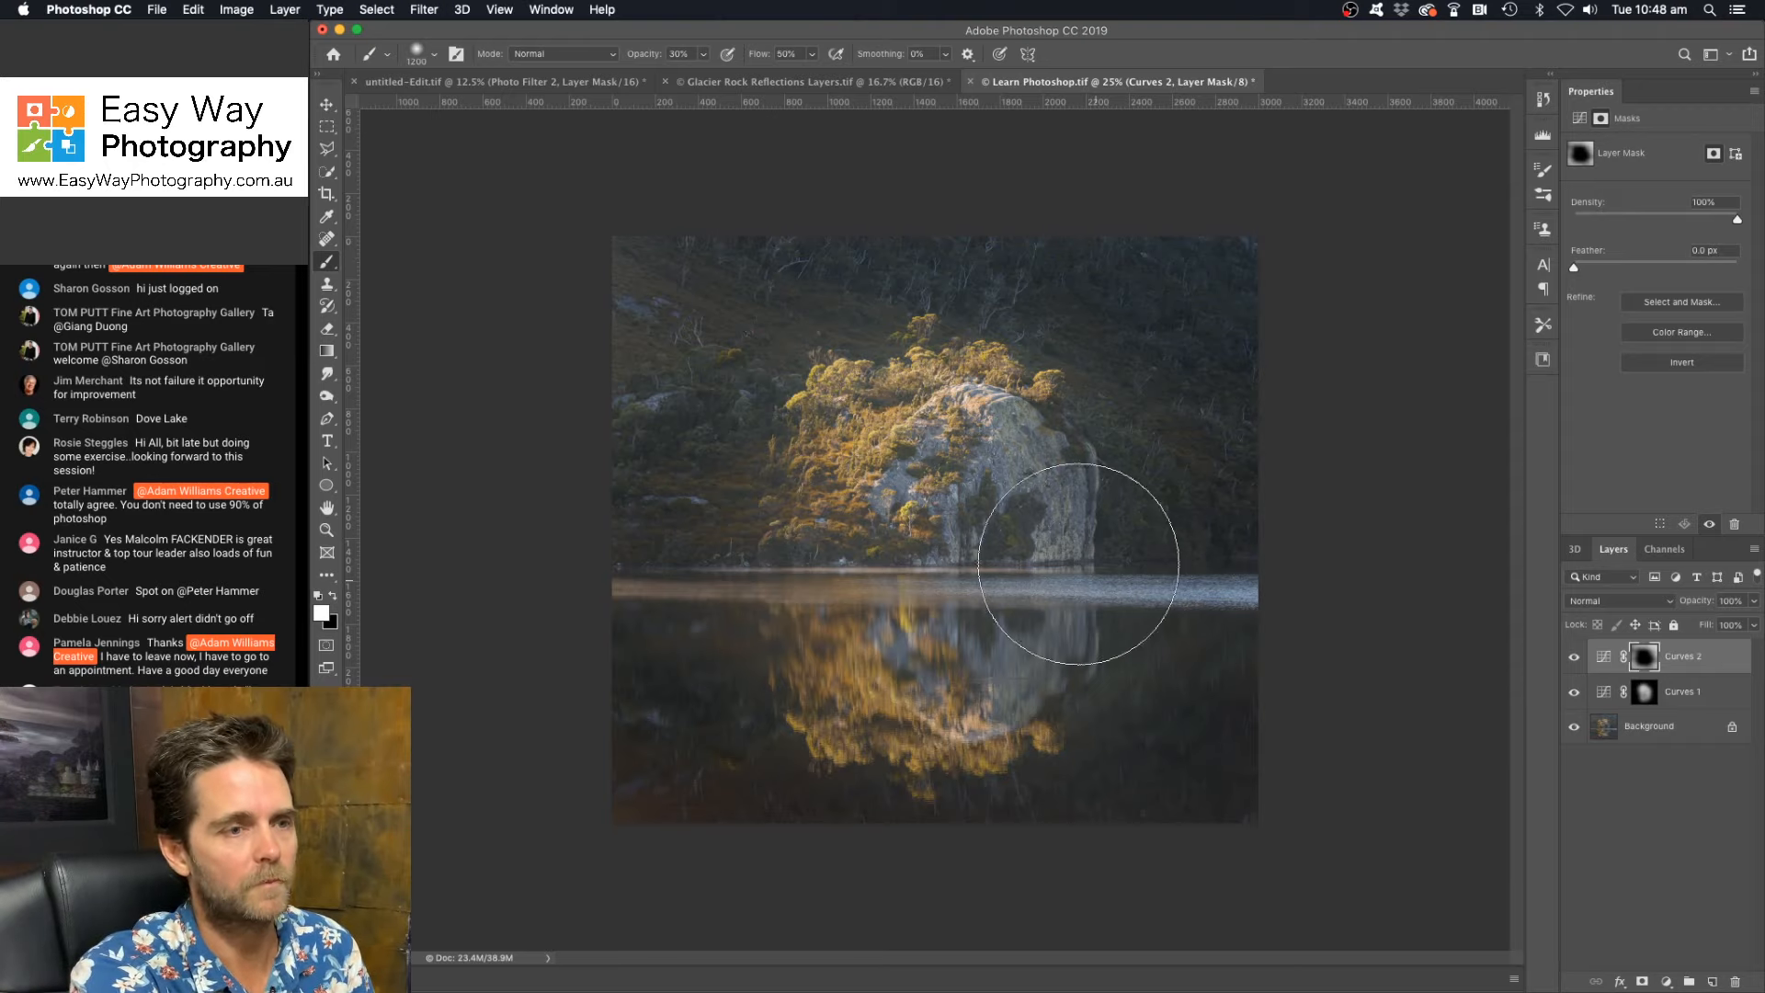
Step: Reduce the brush to 400 px and paint black over the rock on the Curves 2 mask to remove the darkening there
key(bracketleft)
key(bracketleft)
key(bracketleft)
key(bracketleft)
key(bracketleft)
key(bracketleft)
key(bracketleft)
key(bracketleft)
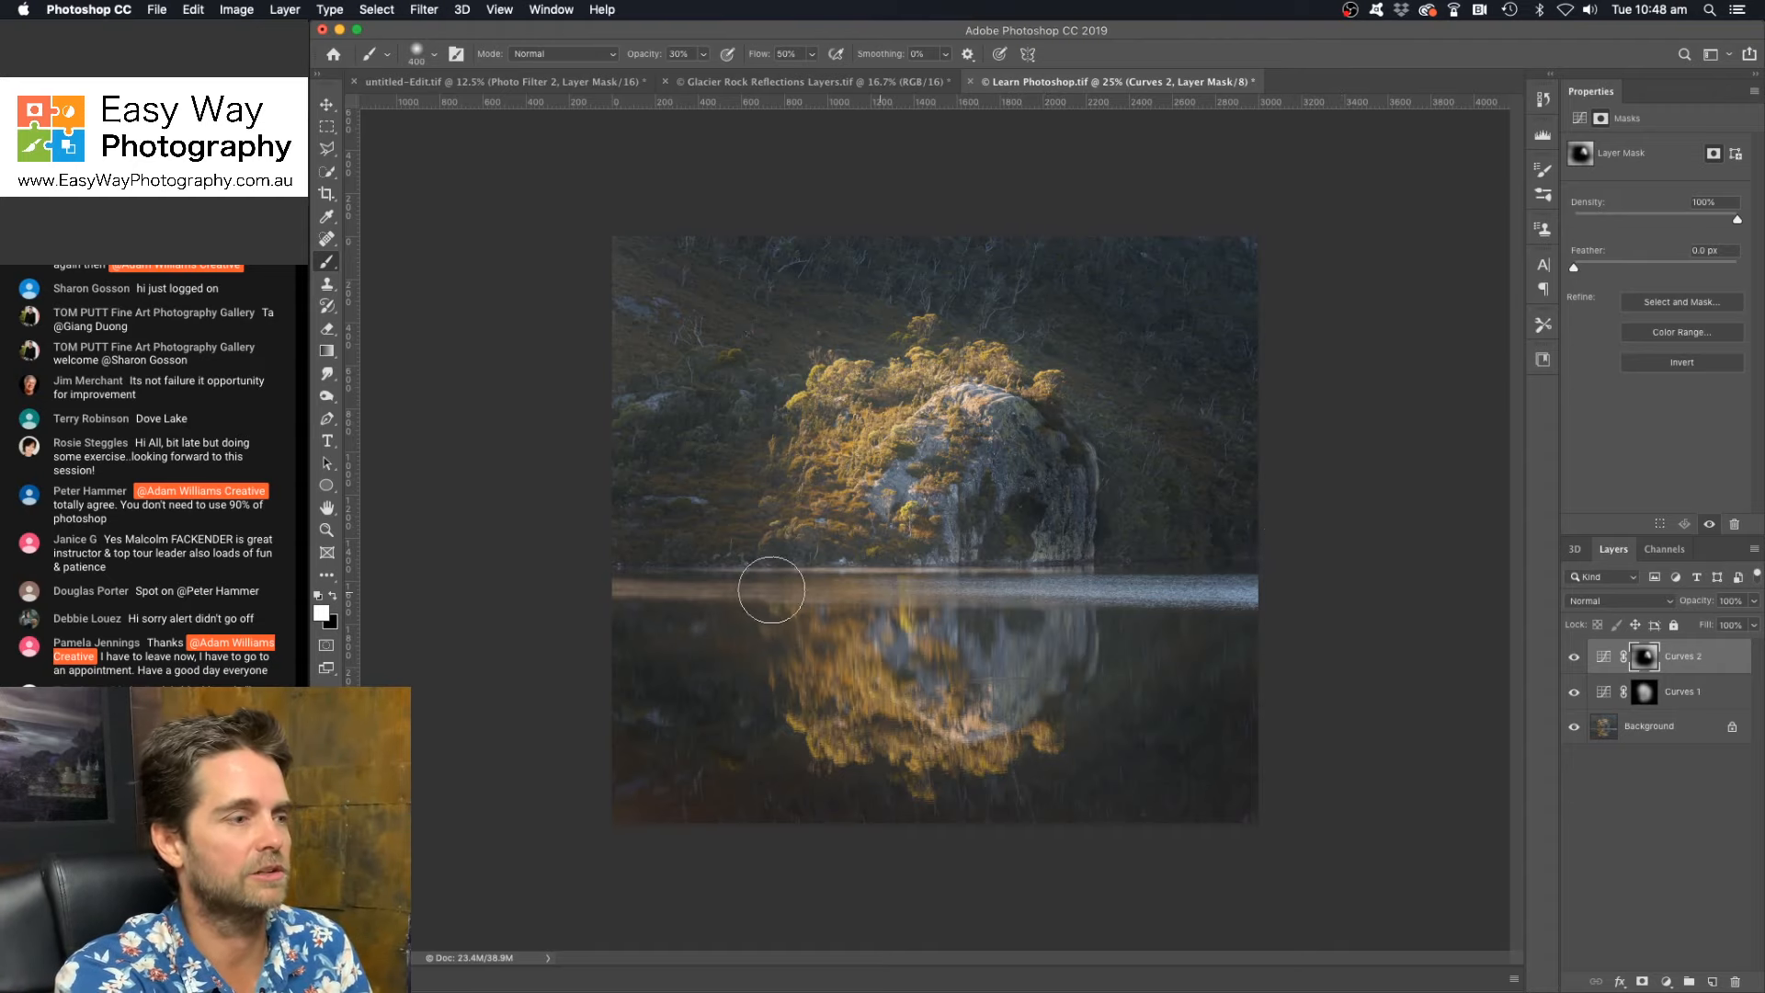
click(334, 598)
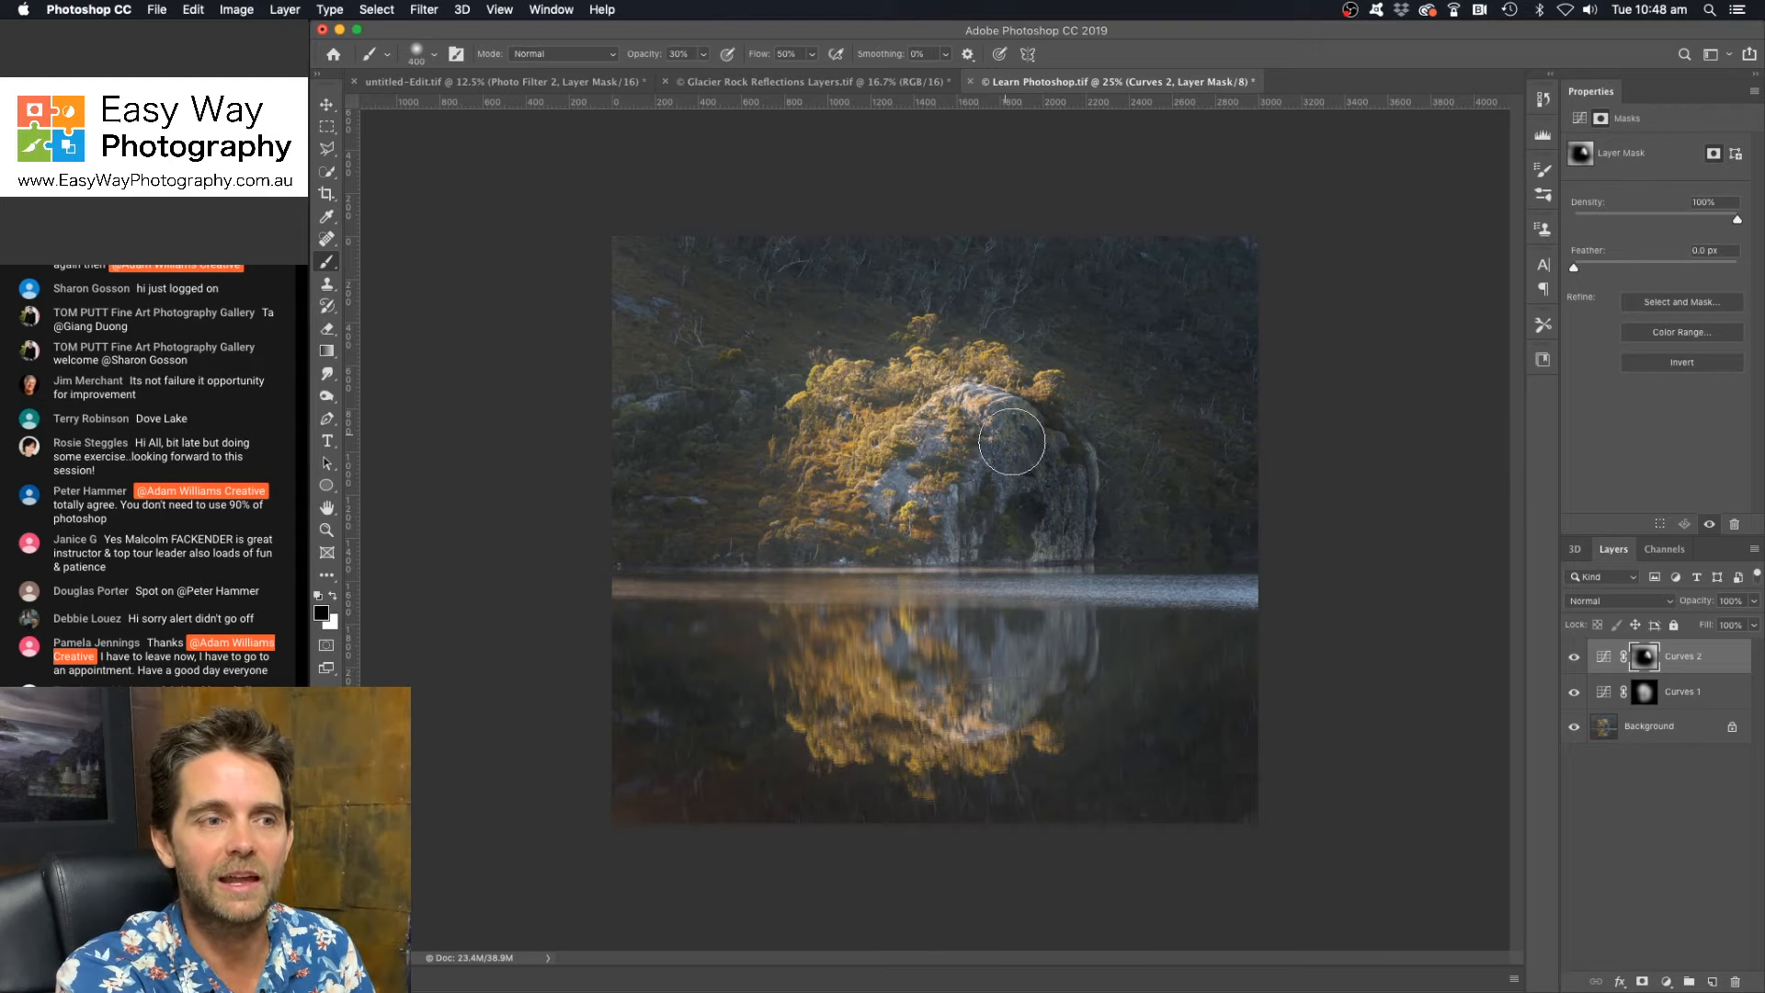
mouse_move(1012, 442)
mouse_down()
mouse_move(1029, 503)
mouse_move(1014, 480)
mouse_move(987, 501)
mouse_move(1009, 447)
mouse_move(1029, 537)
mouse_move(1026, 430)
mouse_move(1046, 537)
mouse_move(1051, 456)
mouse_move(1020, 423)
mouse_move(1056, 534)
mouse_move(1039, 429)
mouse_move(1069, 503)
mouse_move(1048, 514)
mouse_move(1014, 454)
mouse_move(944, 523)
mouse_move(975, 467)
mouse_move(948, 526)
mouse_move(1049, 433)
mouse_move(1045, 581)
mouse_up()
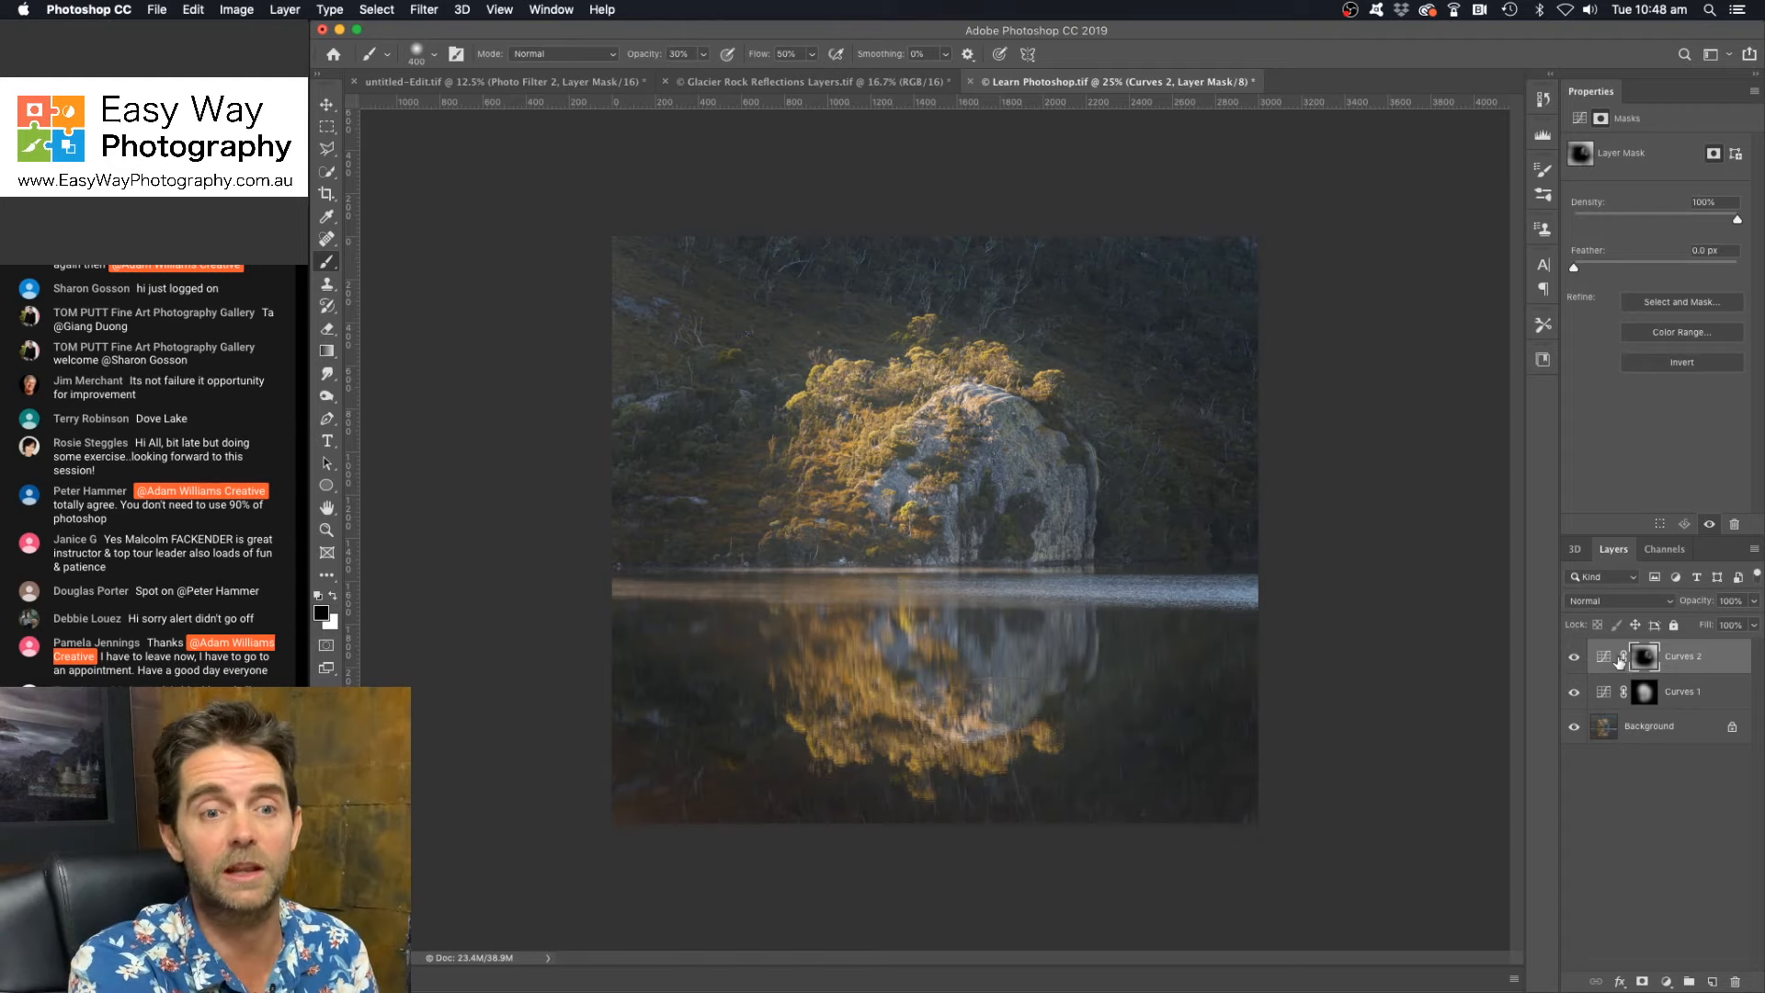
Step: Toggle the visibility of Curves 2 to compare the photo with and without its painted darkening
click(1575, 660)
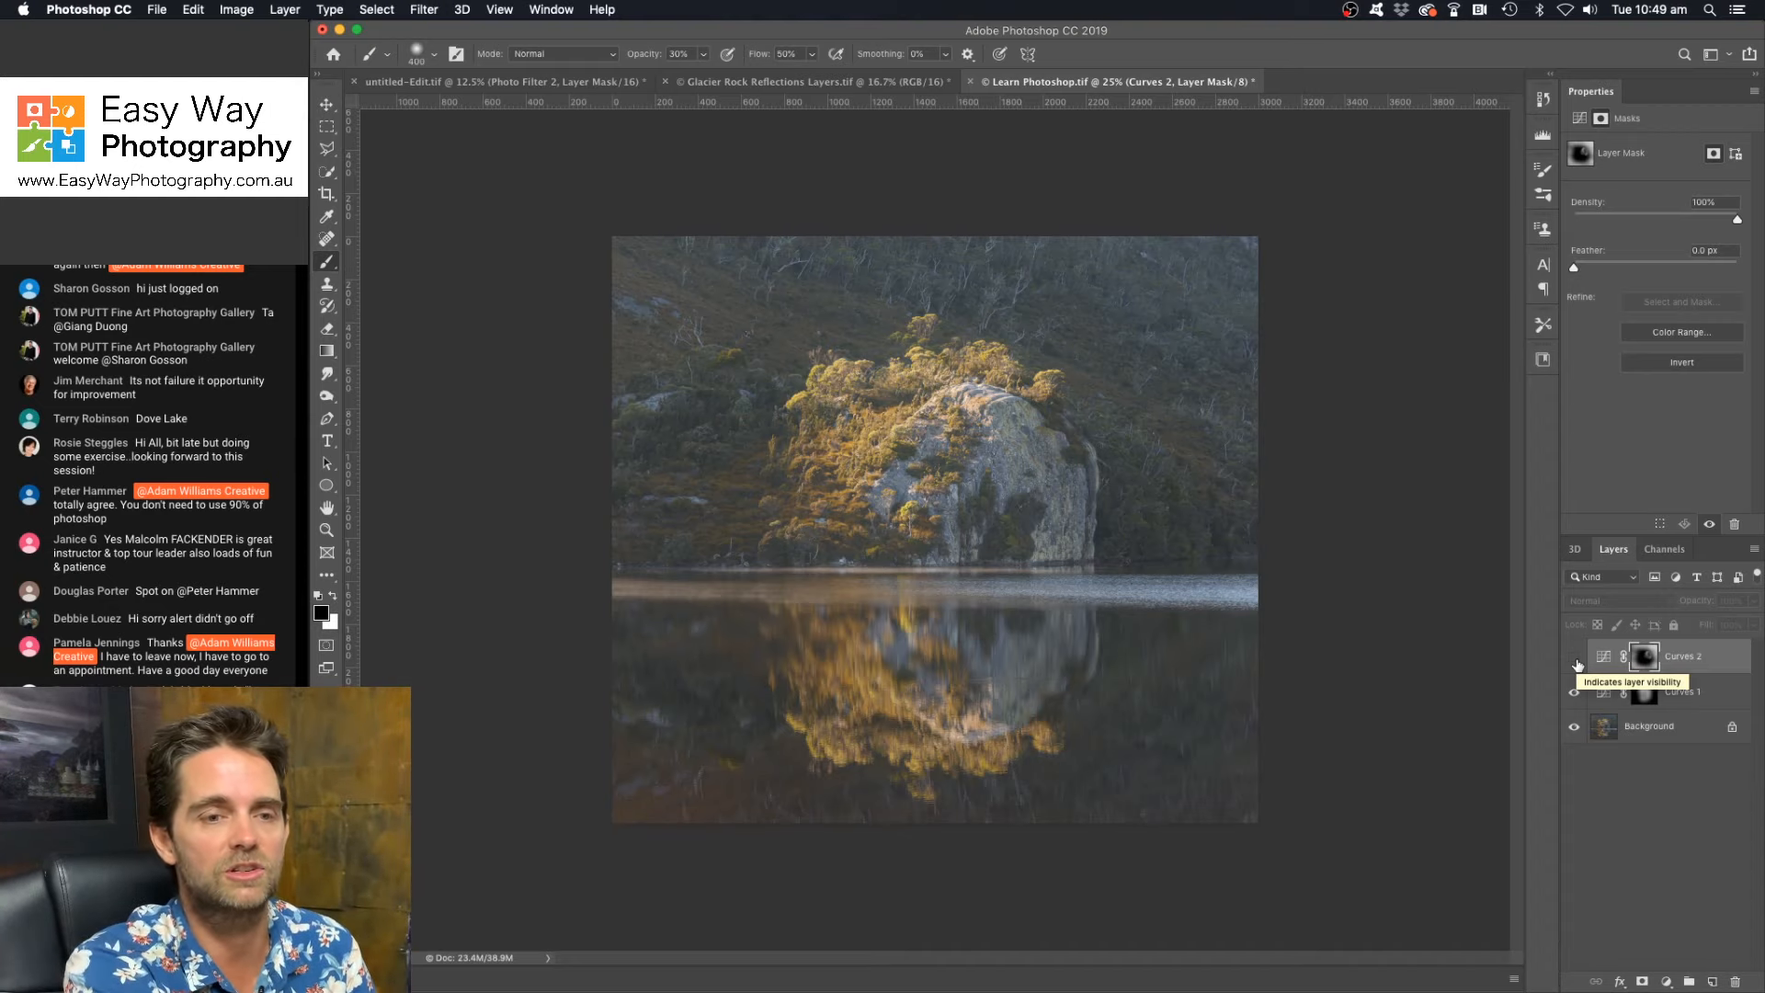
click(1576, 660)
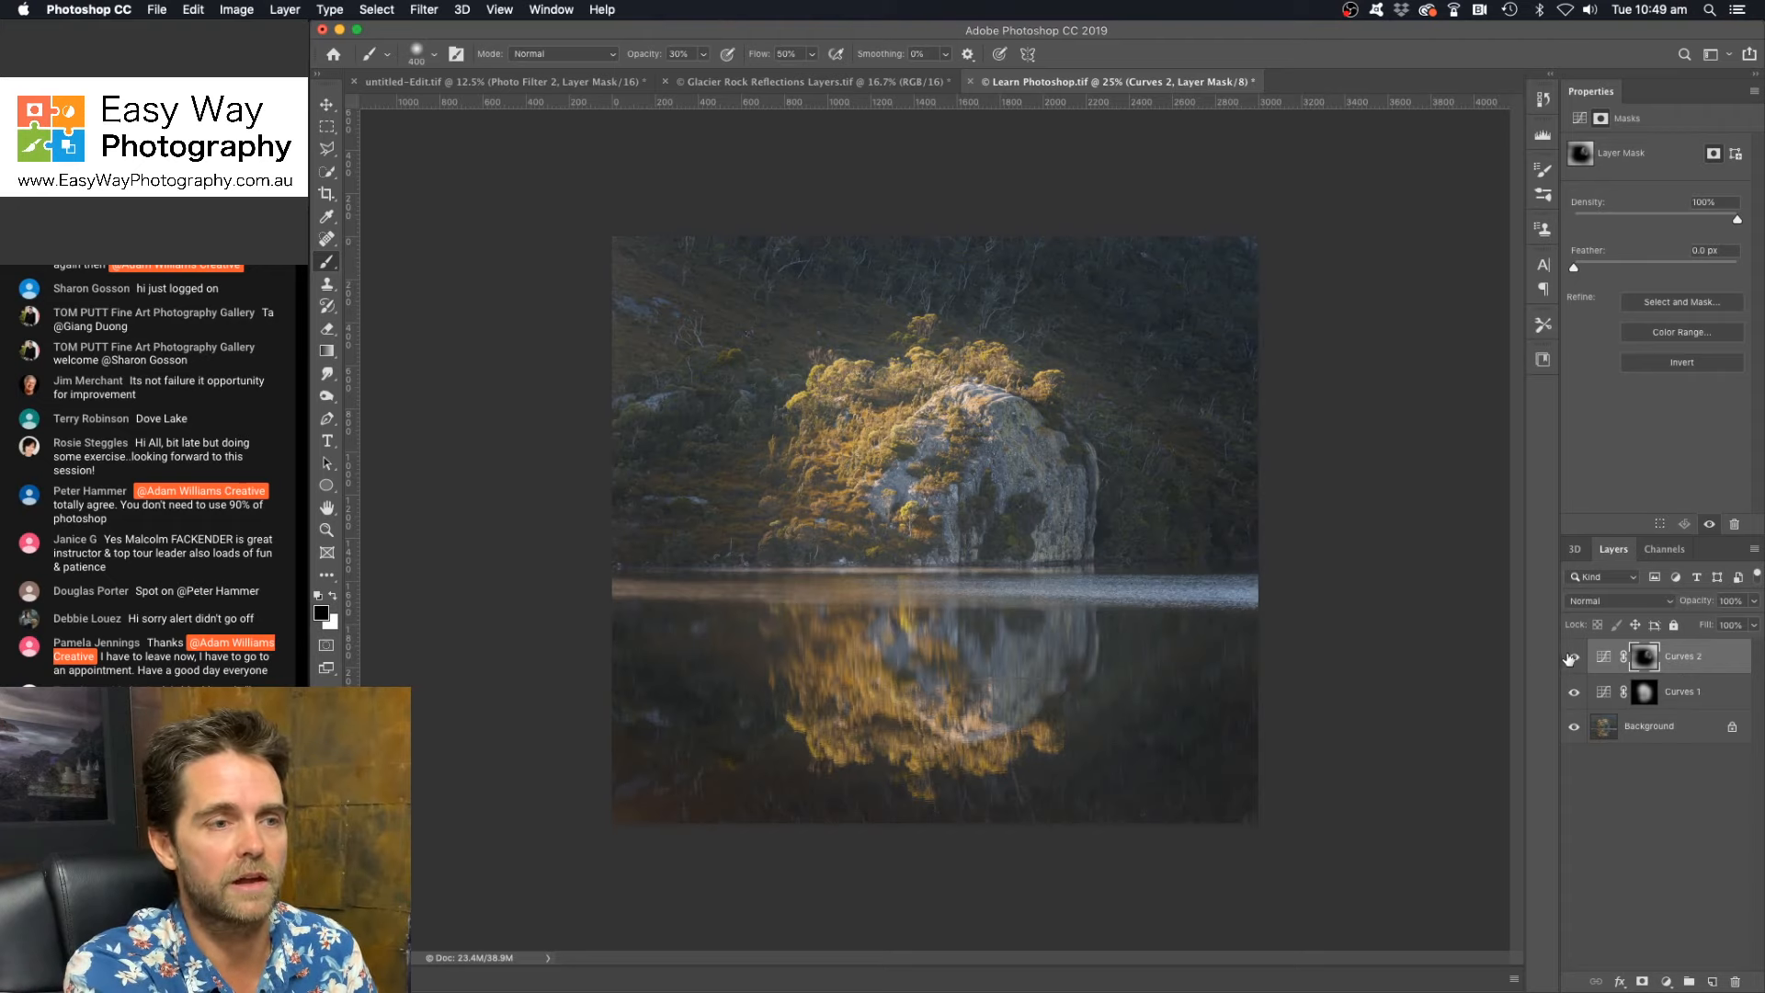
click(1572, 658)
click(1572, 658)
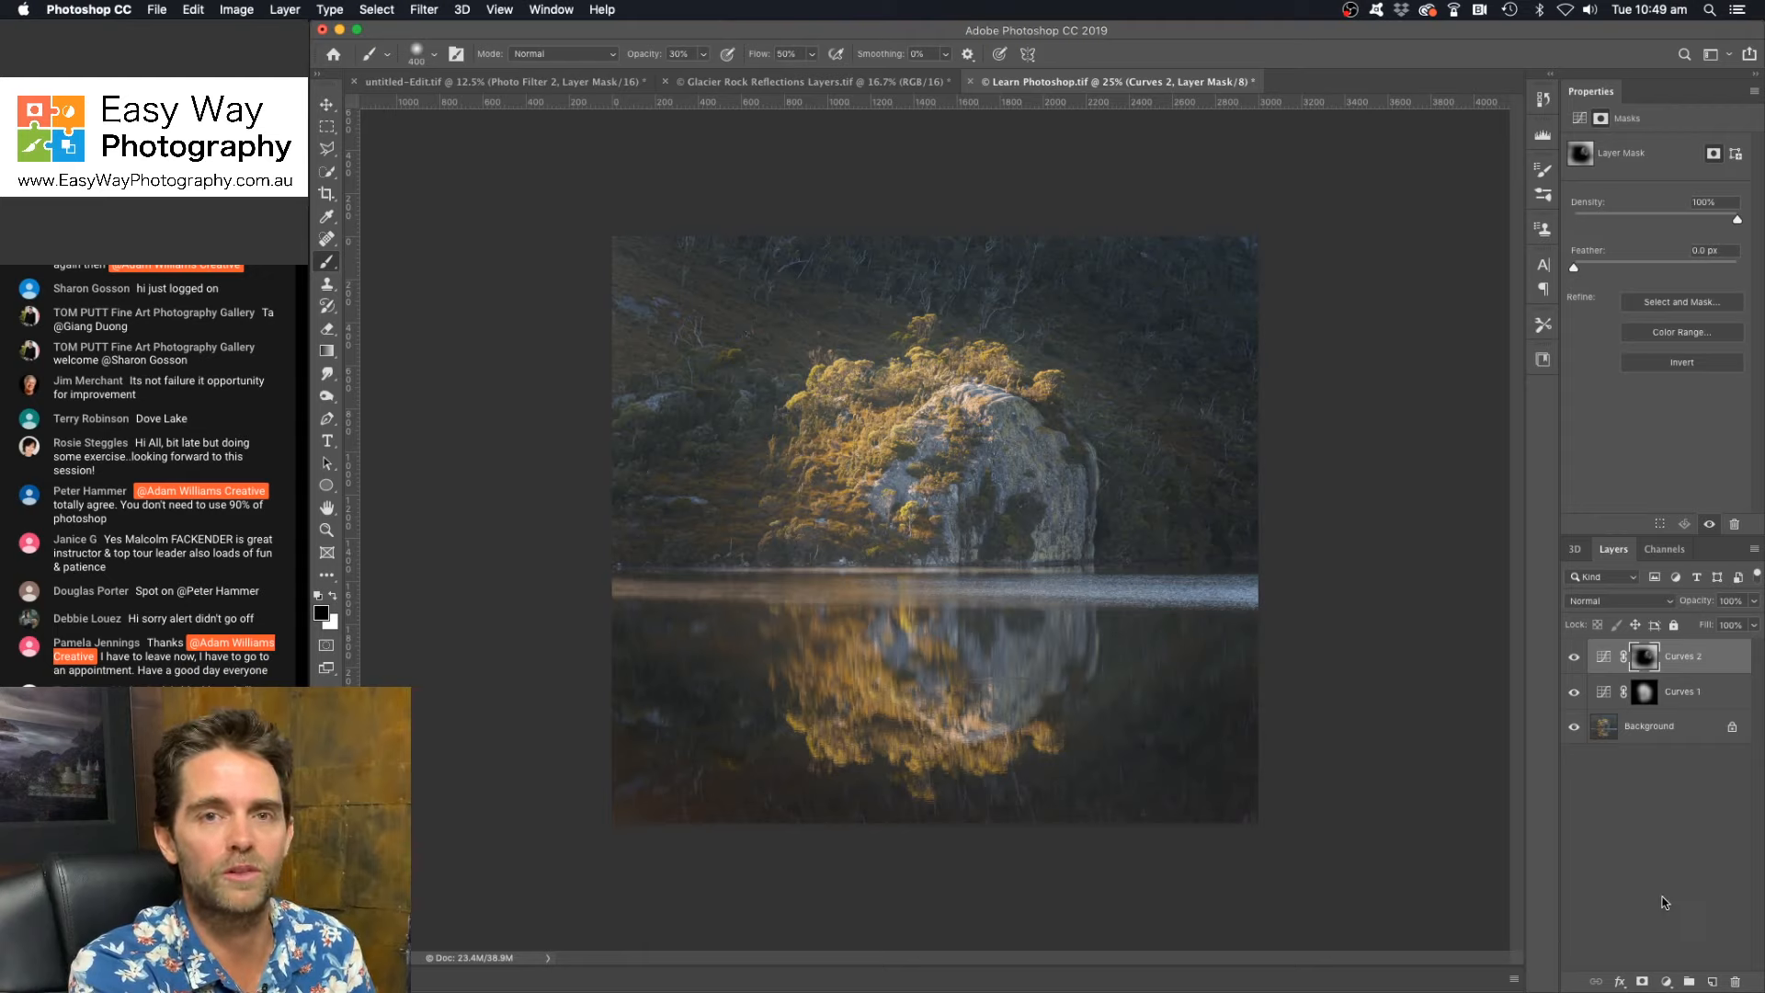
Step: Add another Curves adjustment layer above Curves 2
click(1666, 982)
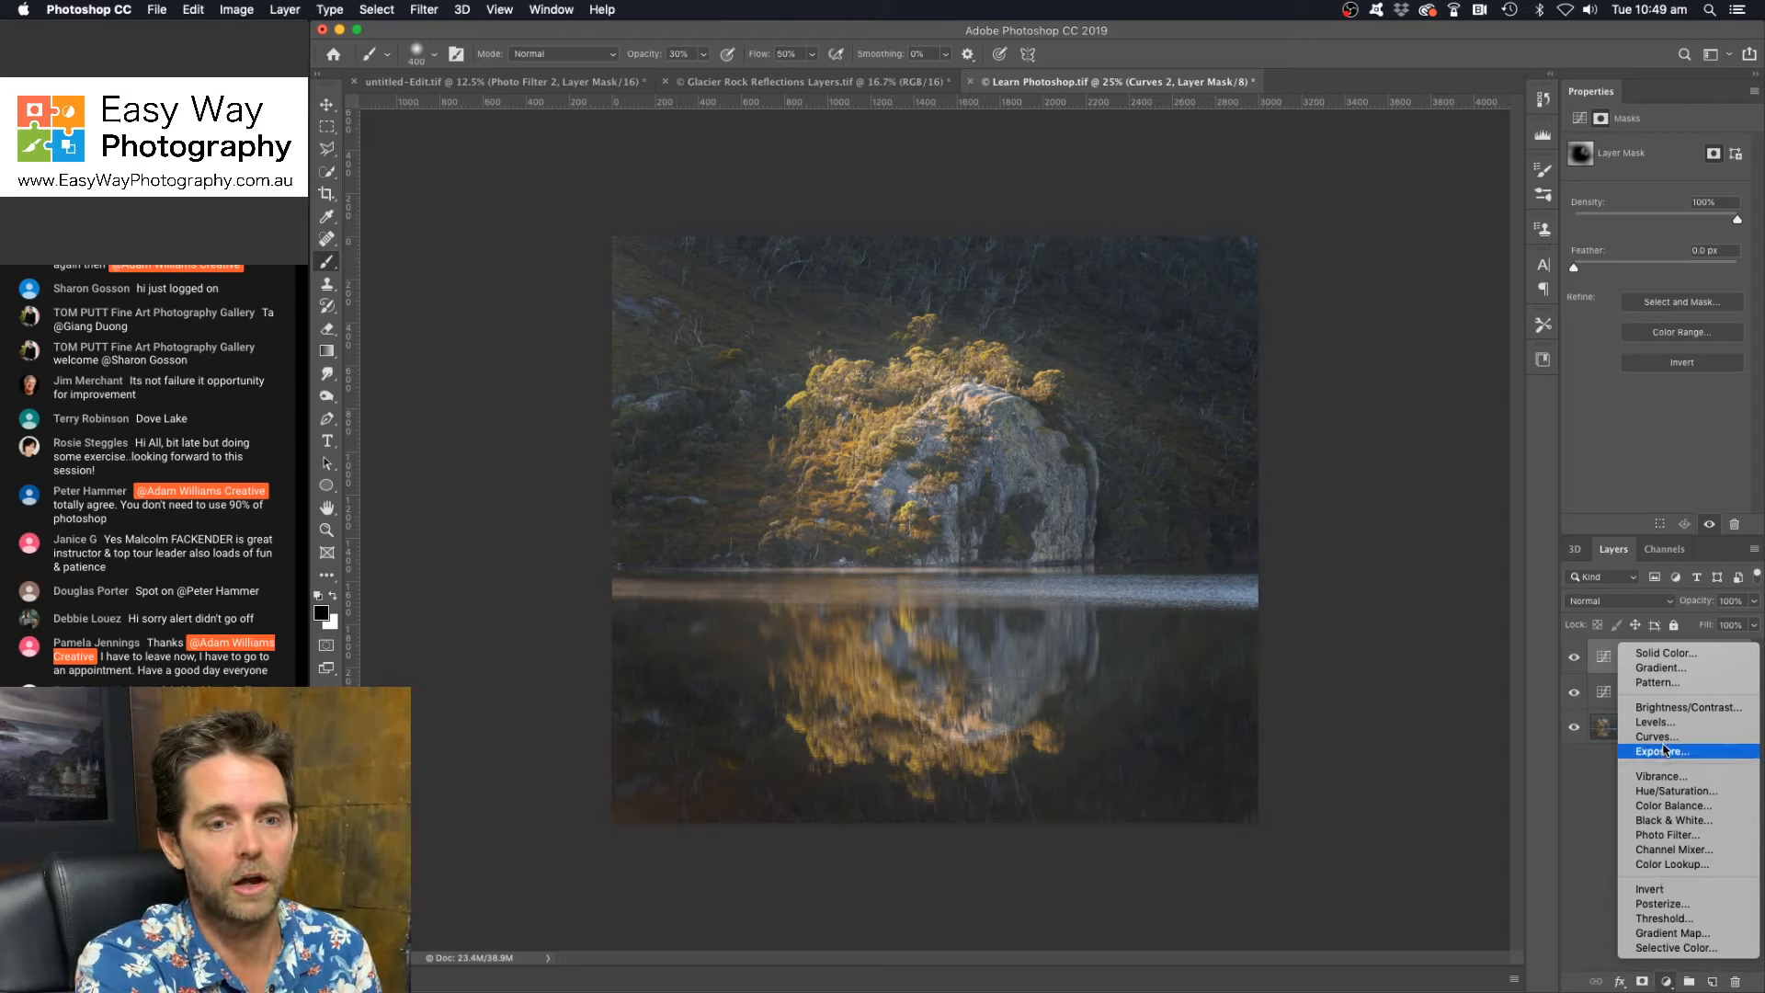
click(1603, 818)
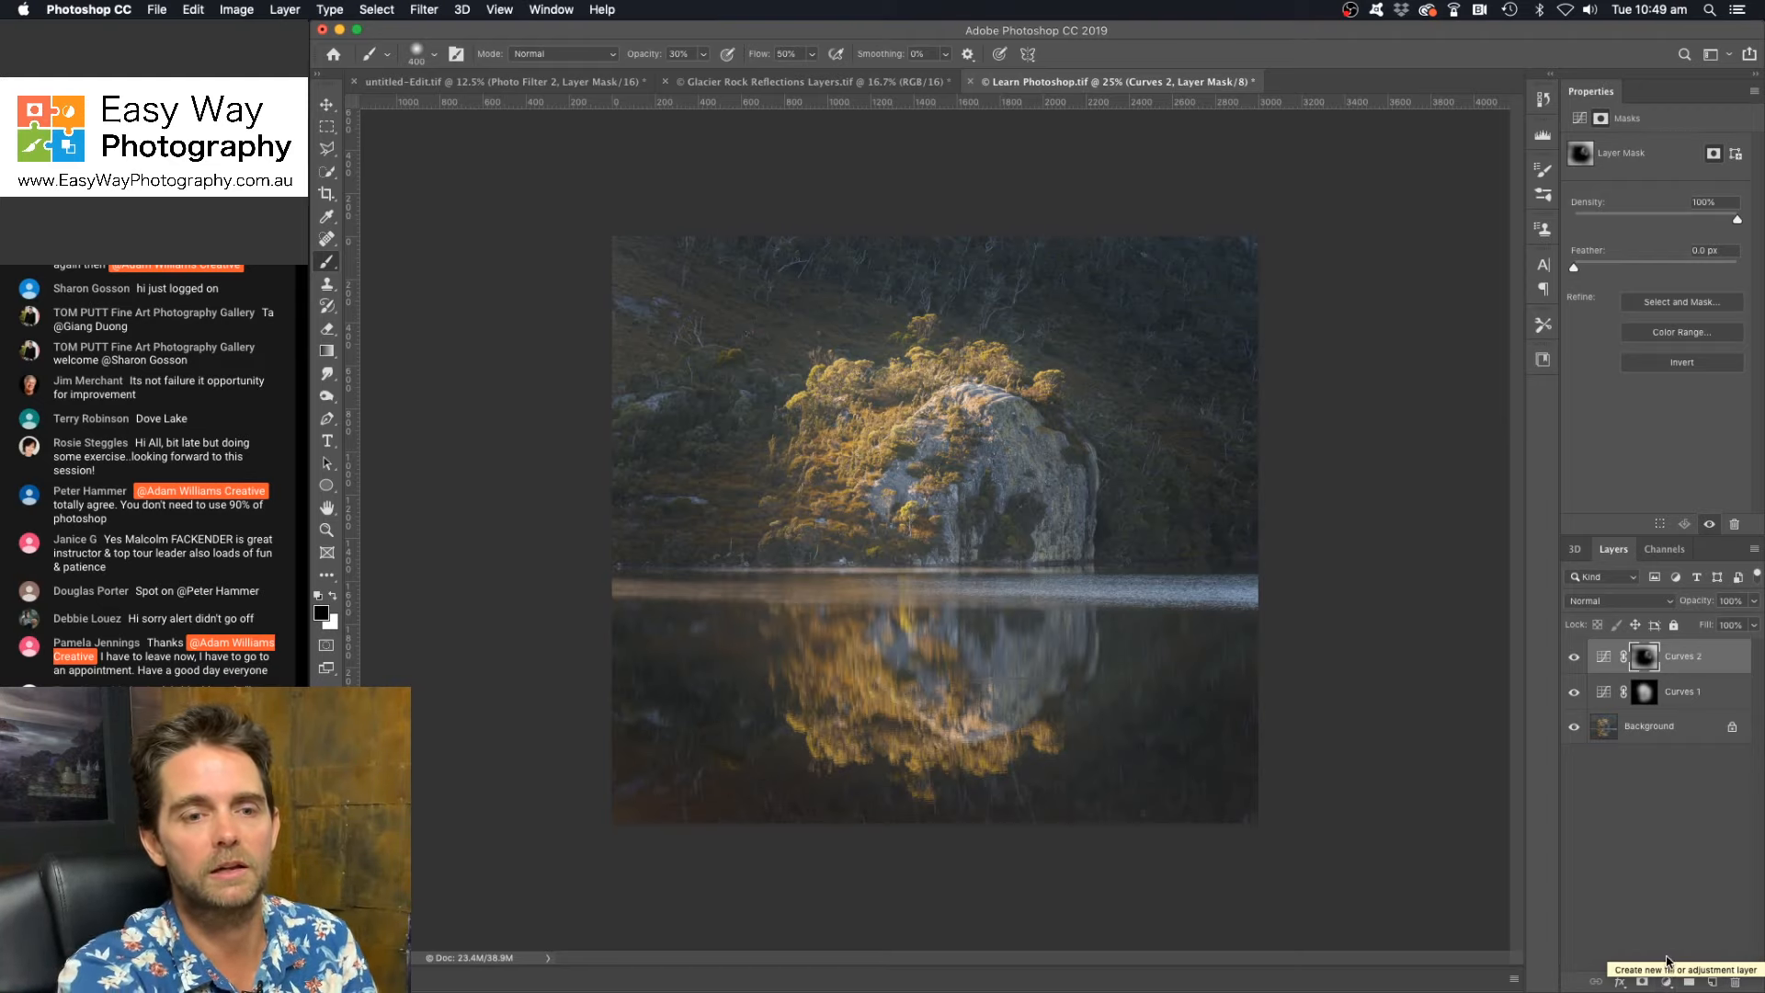
click(1666, 982)
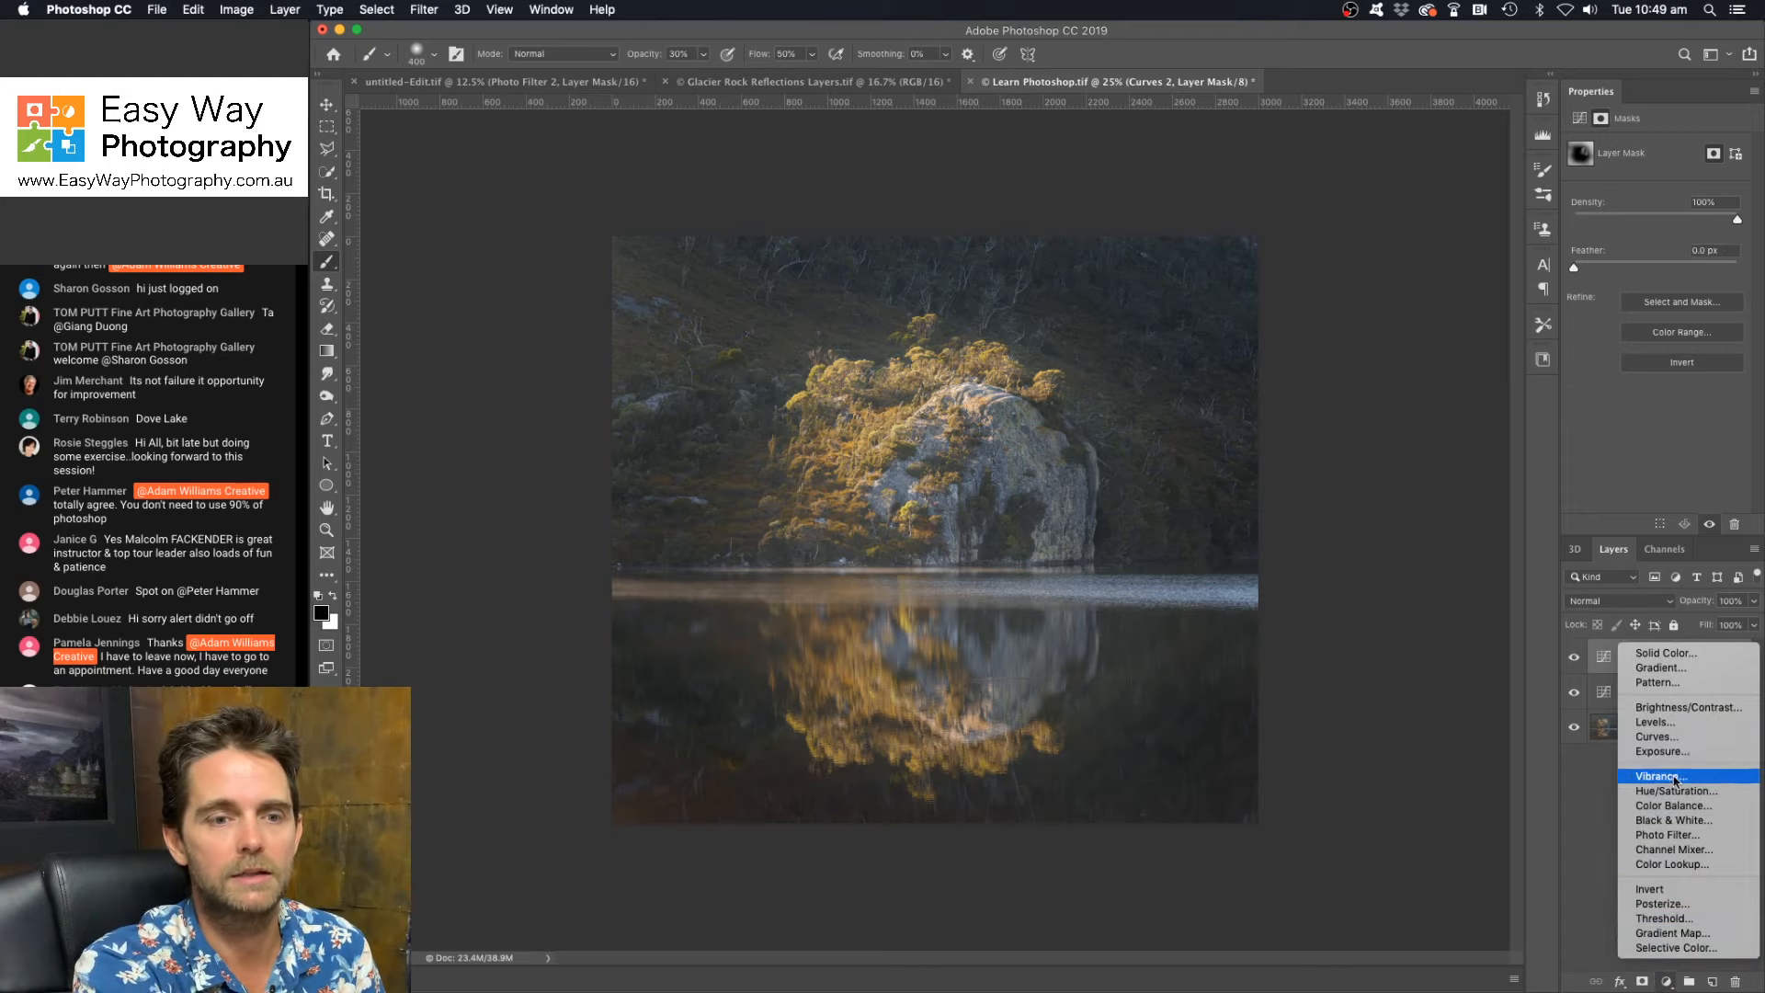
click(1673, 737)
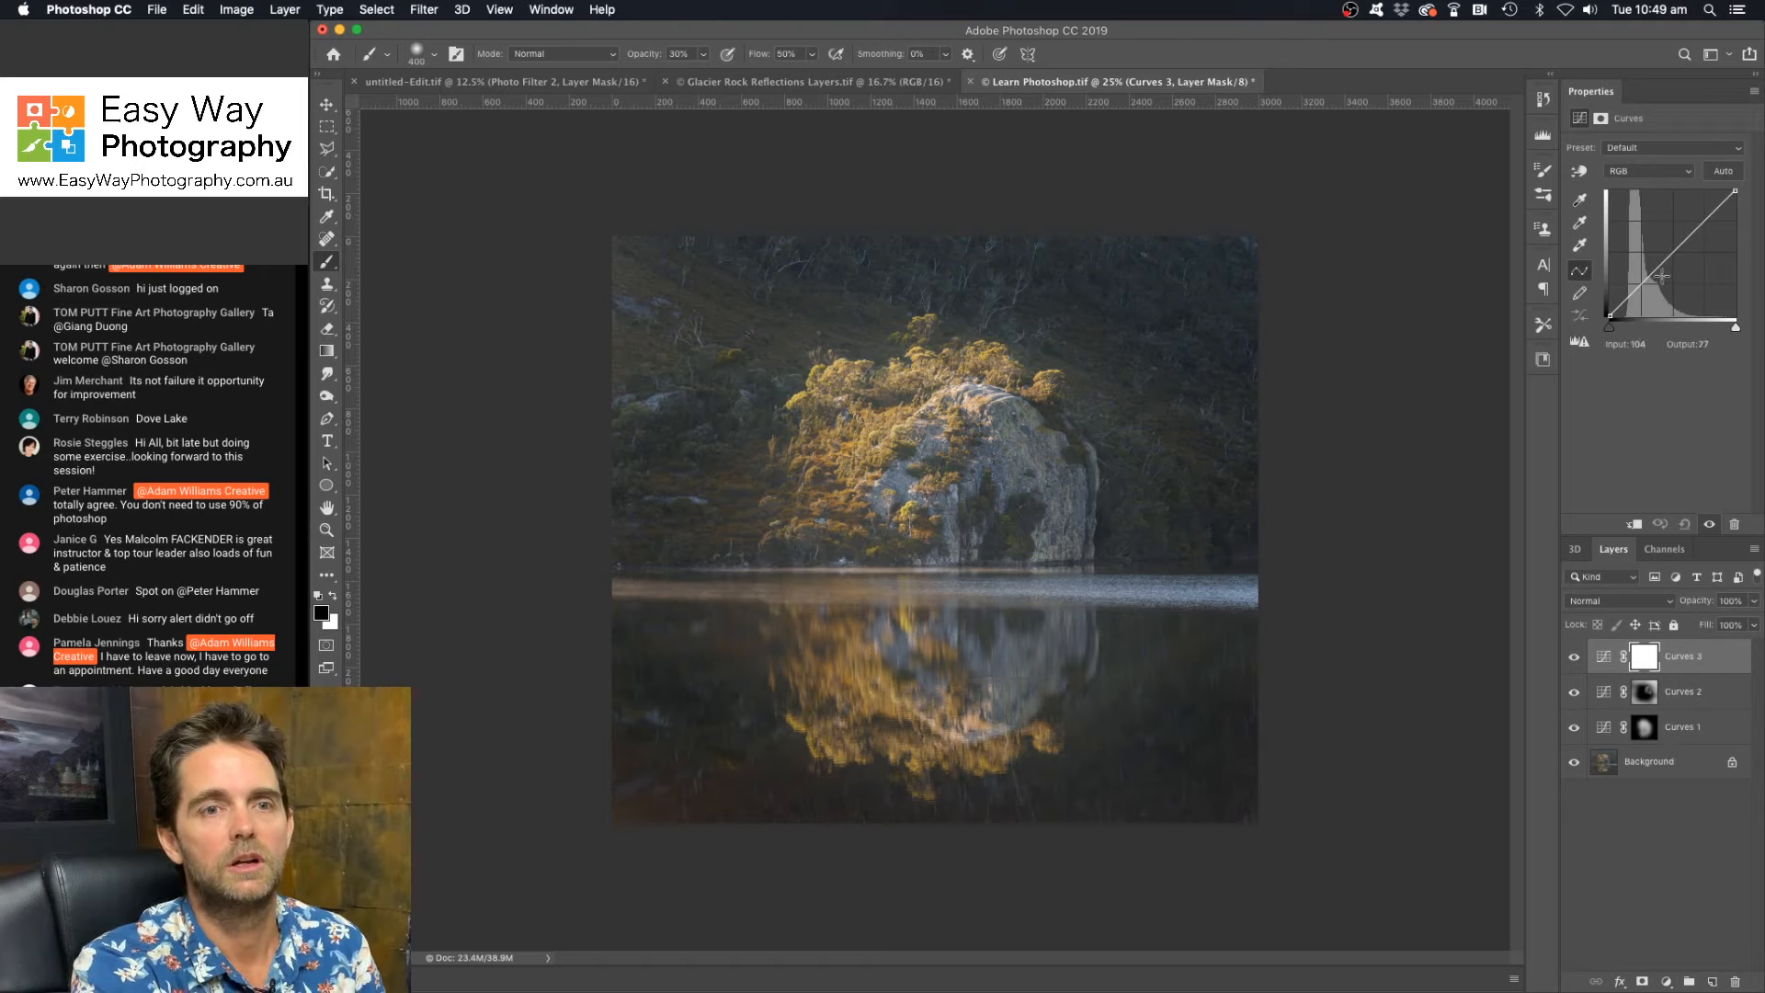
Step: Shape an S-curve on Curves 3, lowering a shadow point slightly and raising the highlight point to input 183, output 202
click(1706, 220)
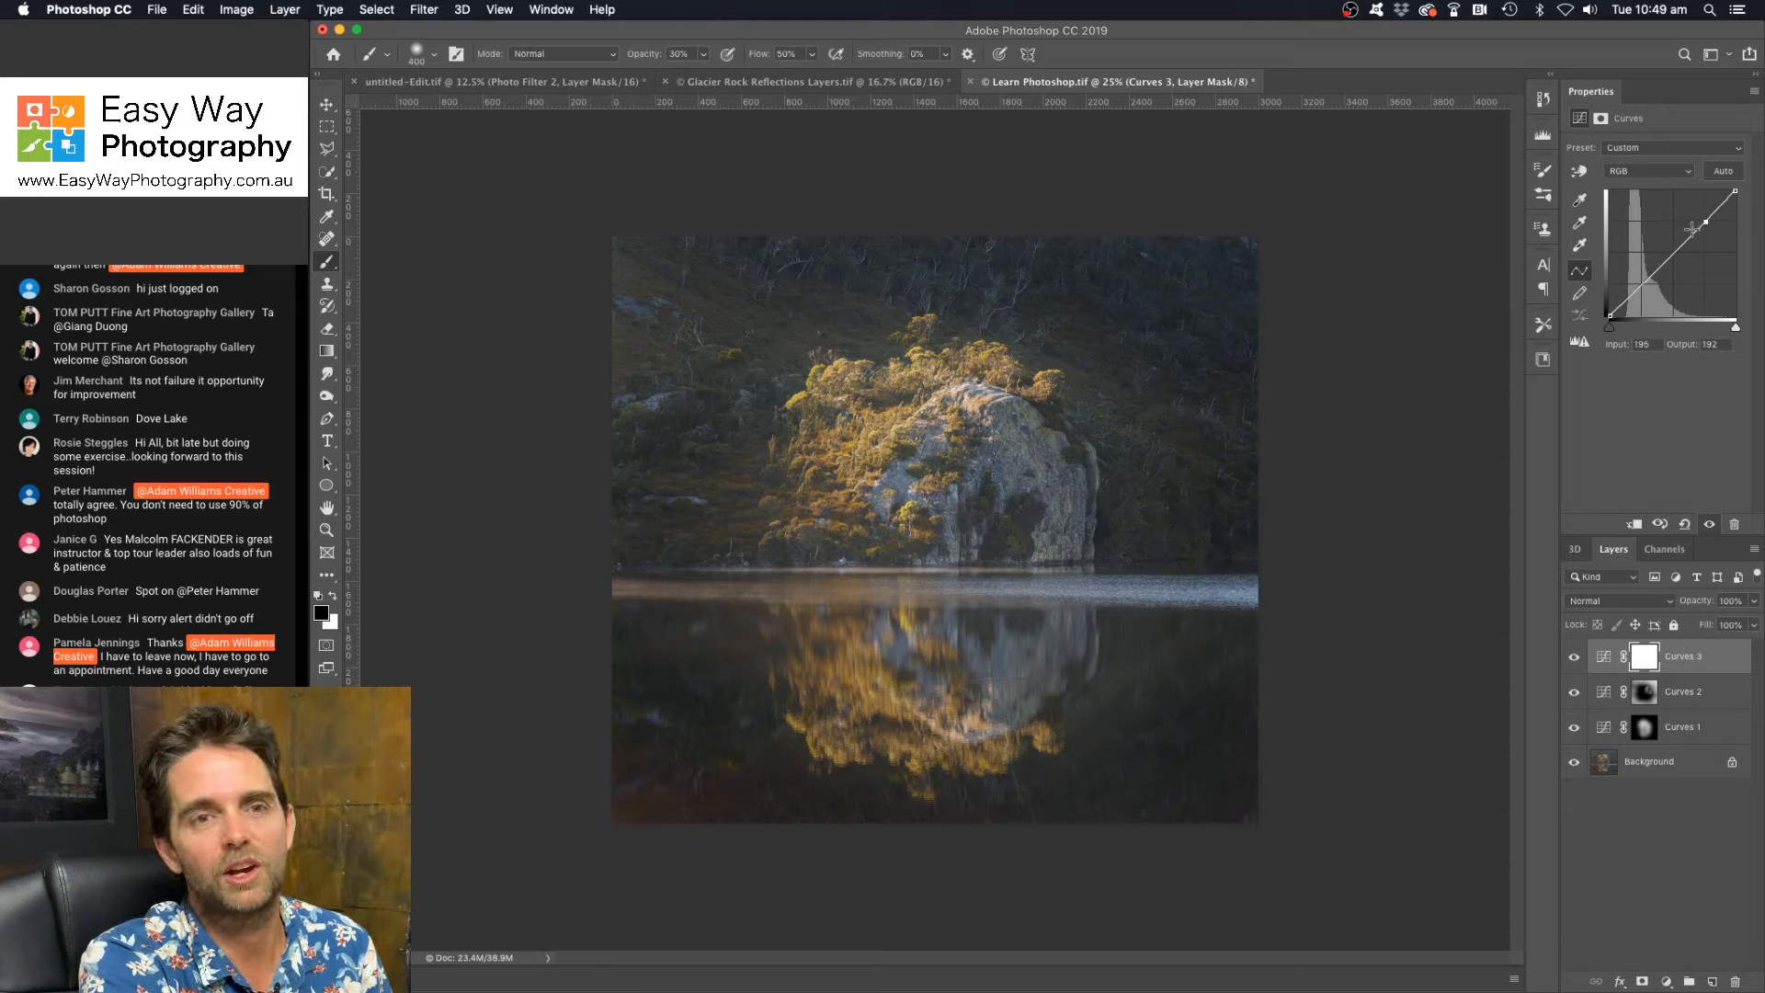
click(1642, 285)
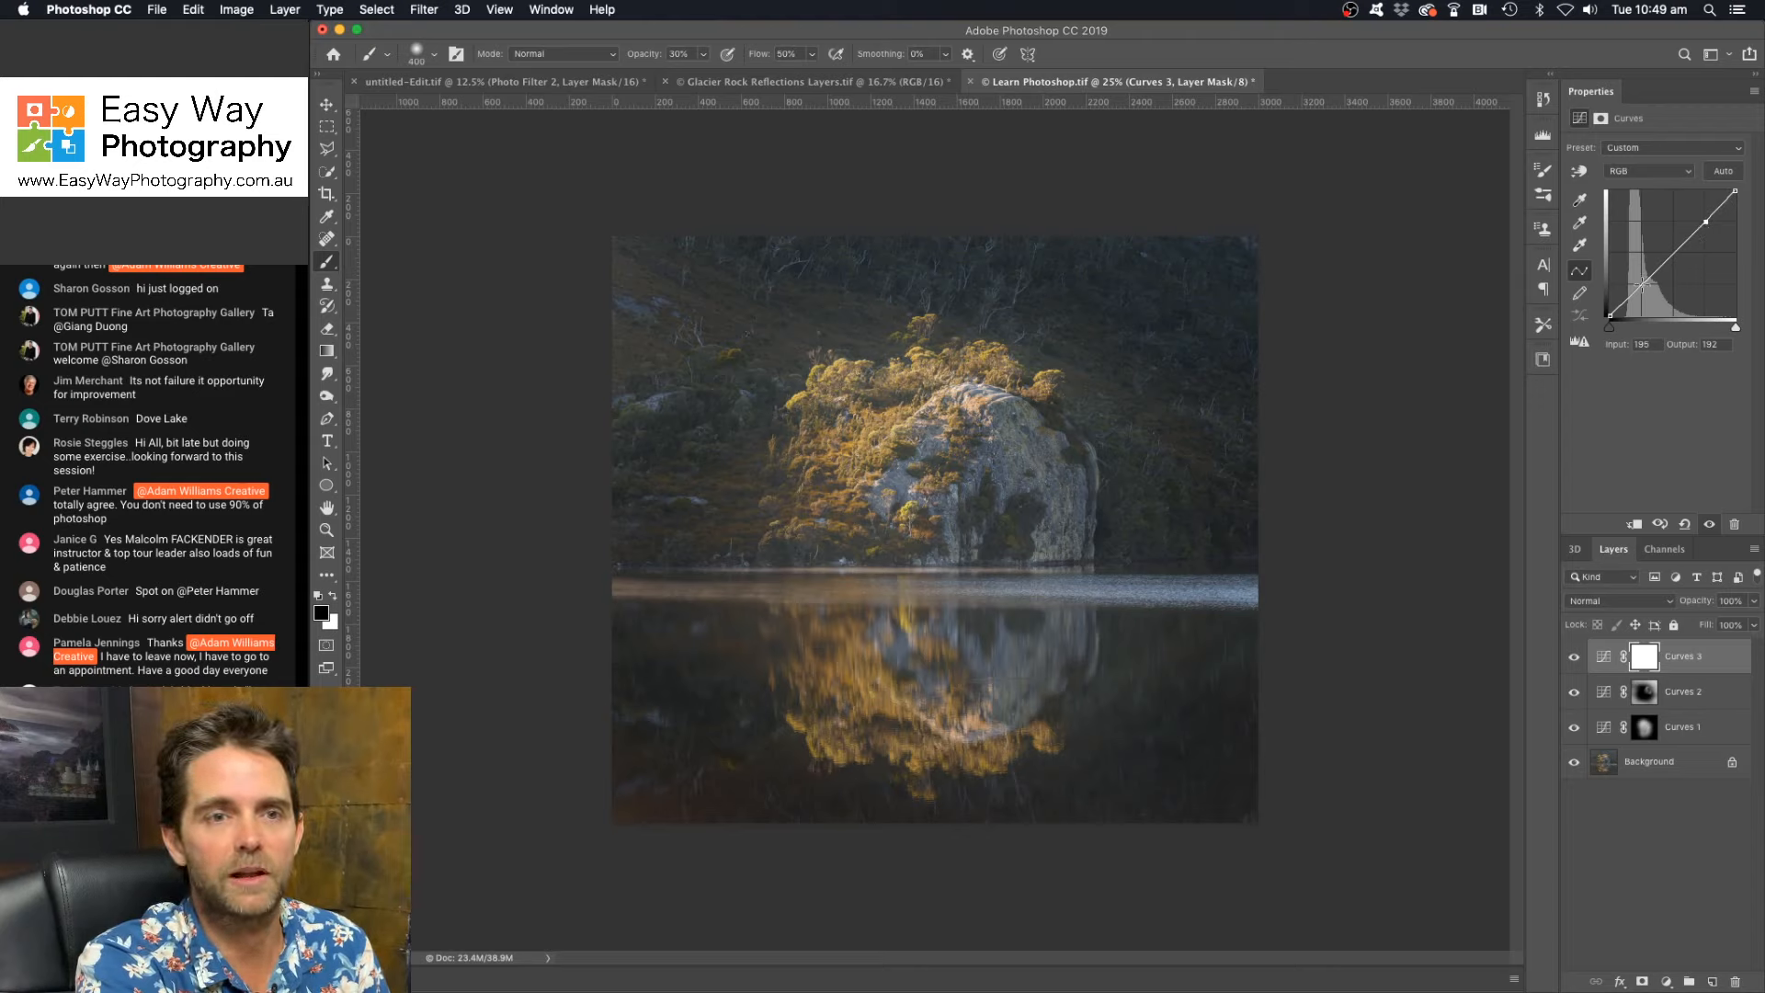
click(1706, 222)
drag(1707, 222, 1704, 219)
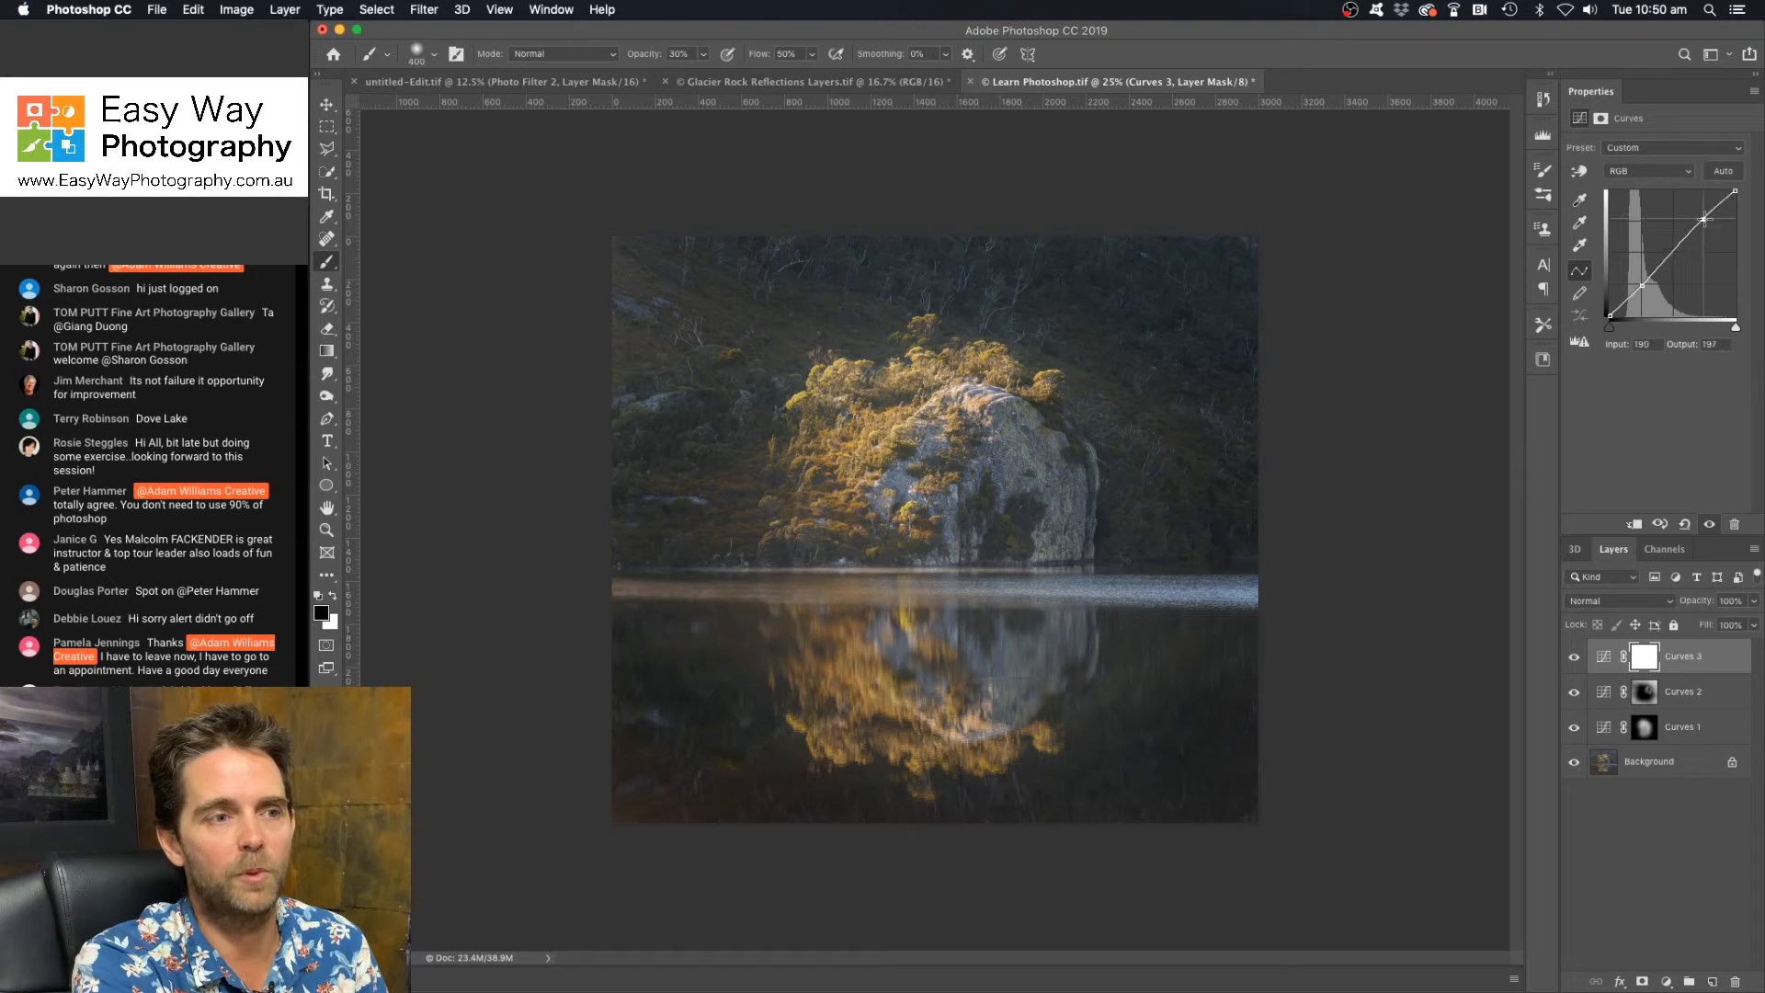
drag(1637, 285, 1645, 290)
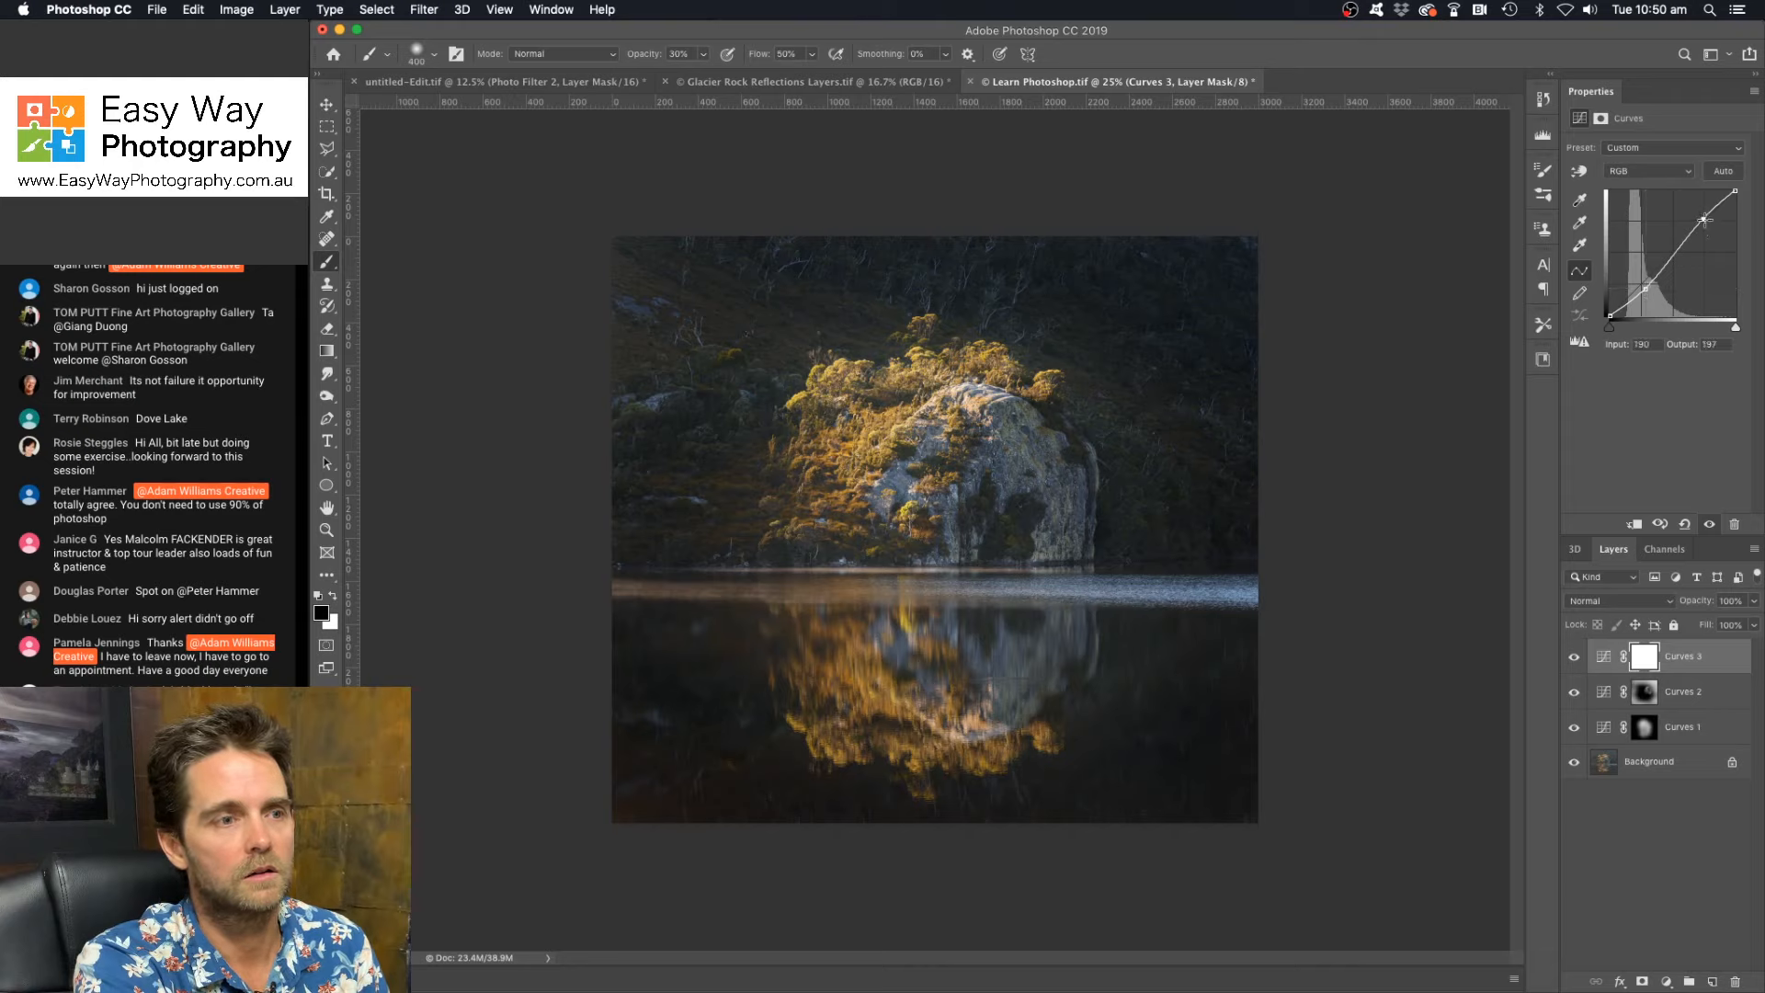
drag(1704, 221, 1699, 217)
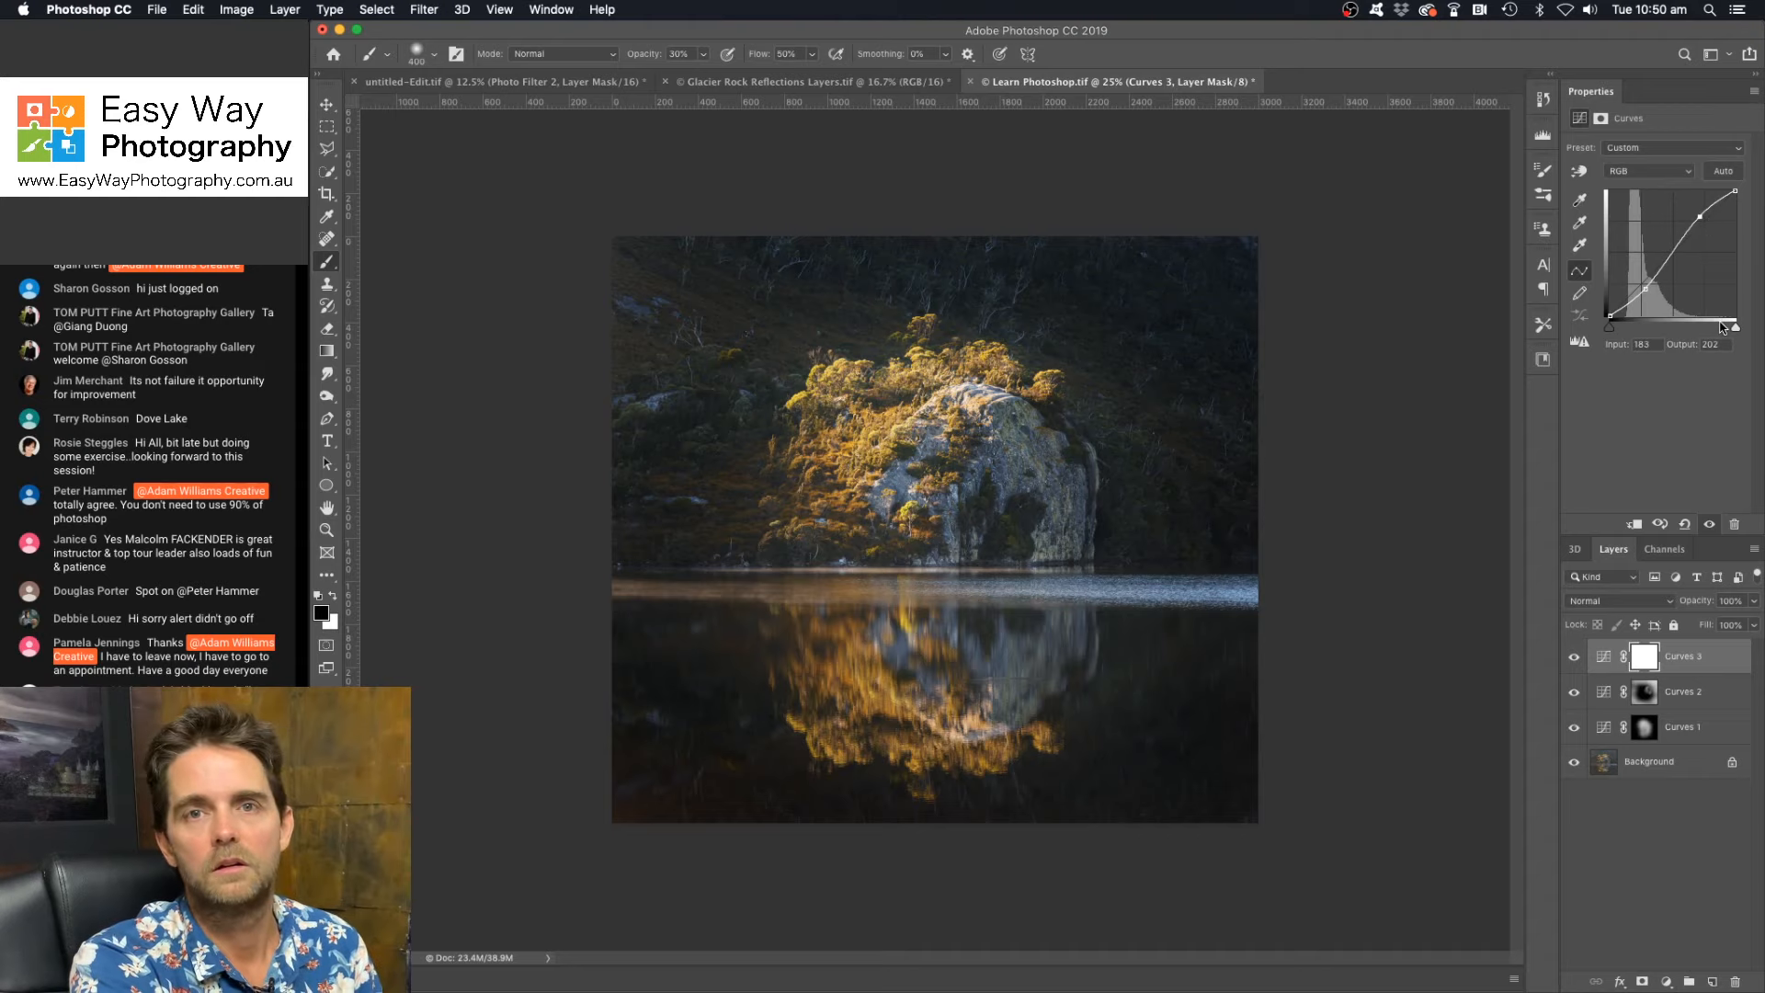
Step: Toggle the visibility of Curves 3 repeatedly to compare the photo with and without the added contrast
click(1574, 657)
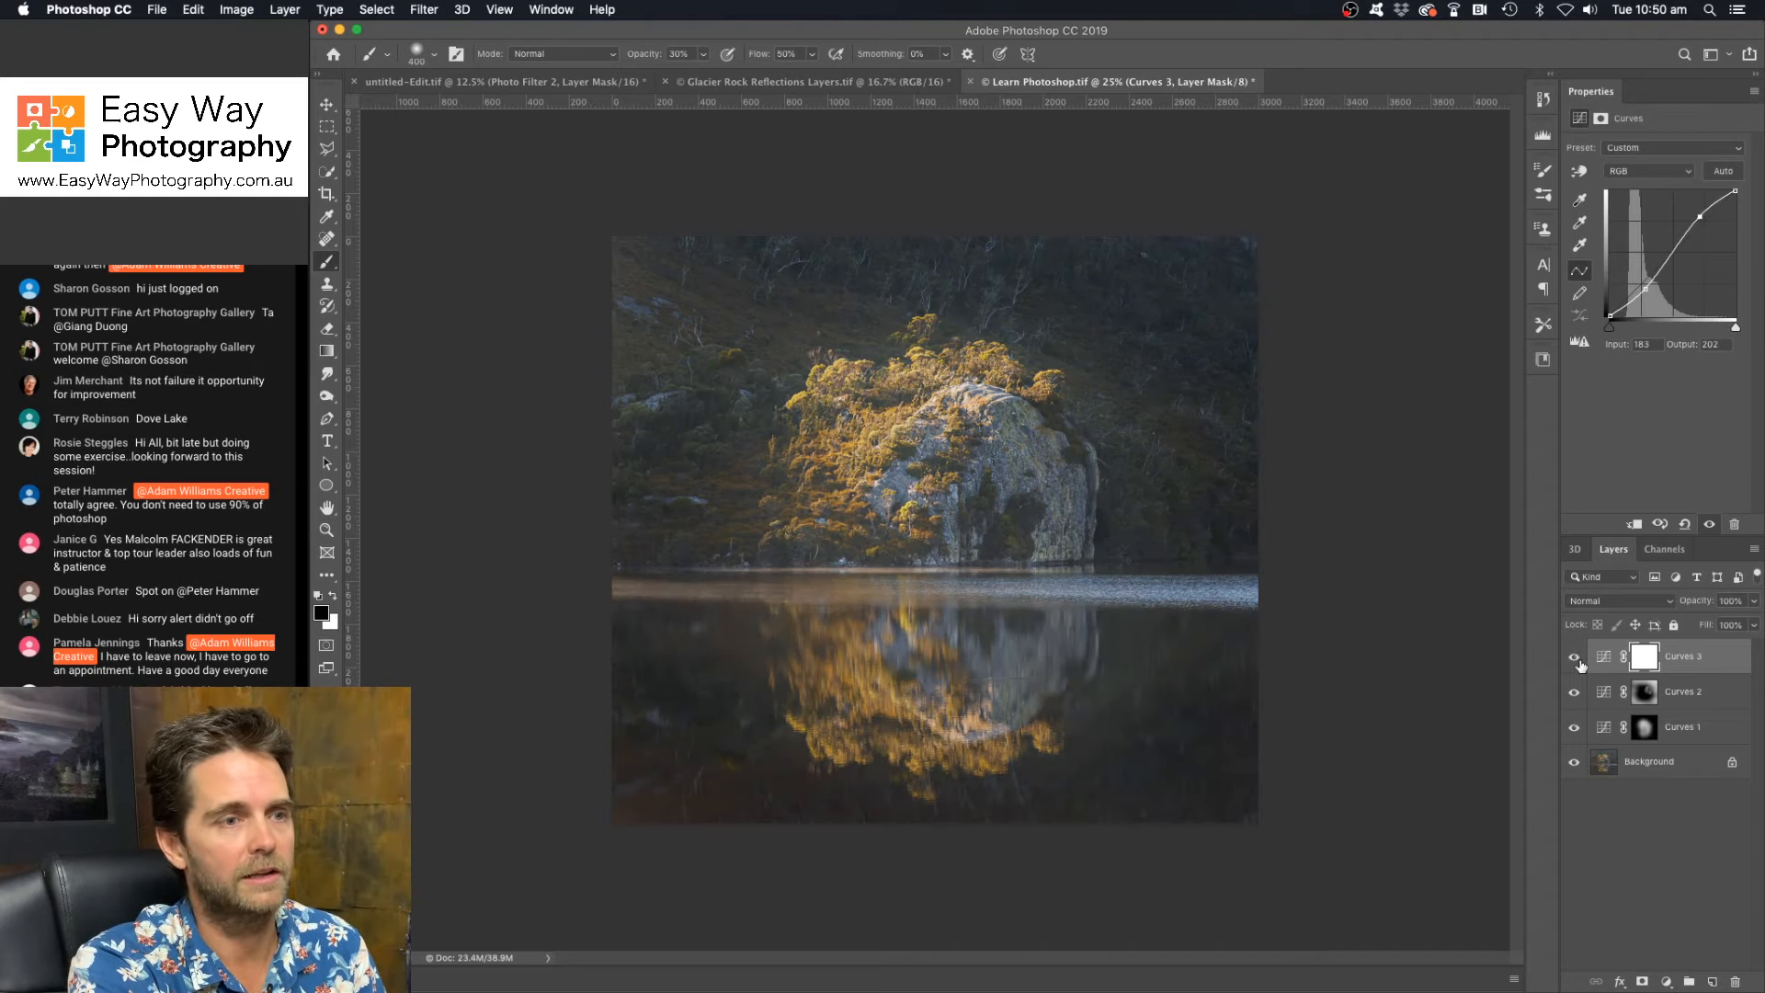
click(1574, 657)
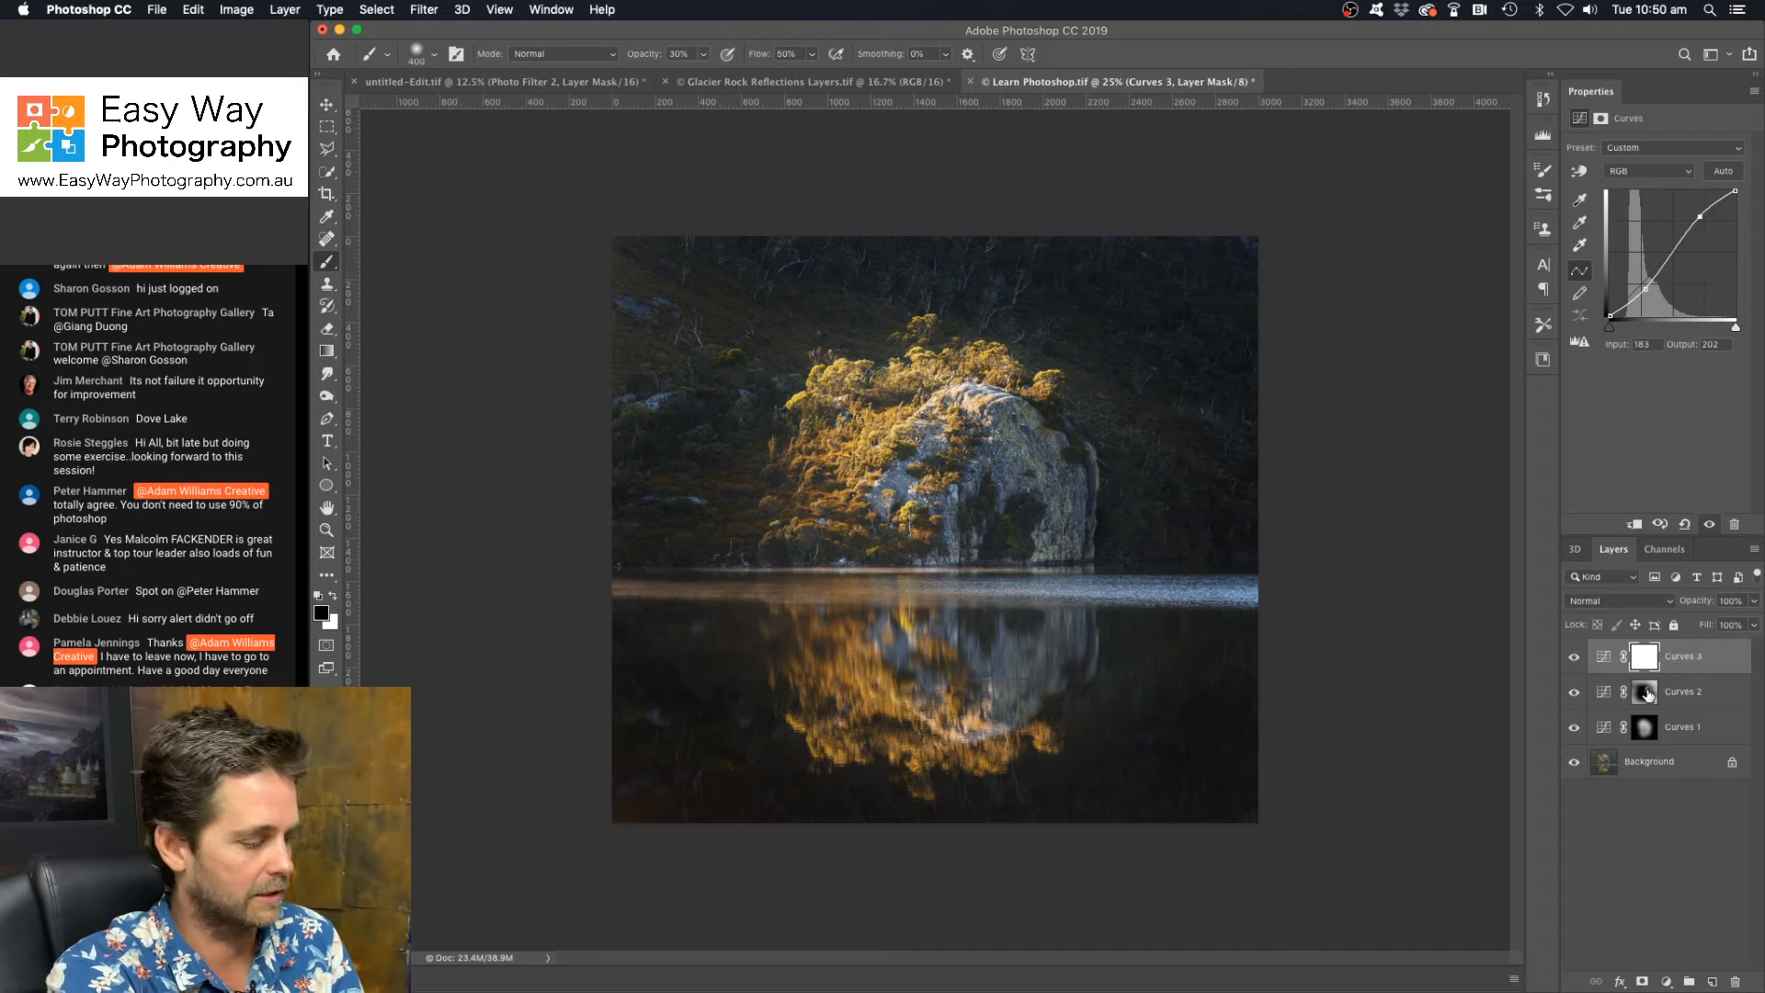
click(1575, 659)
click(1575, 659)
click(1574, 658)
click(1574, 659)
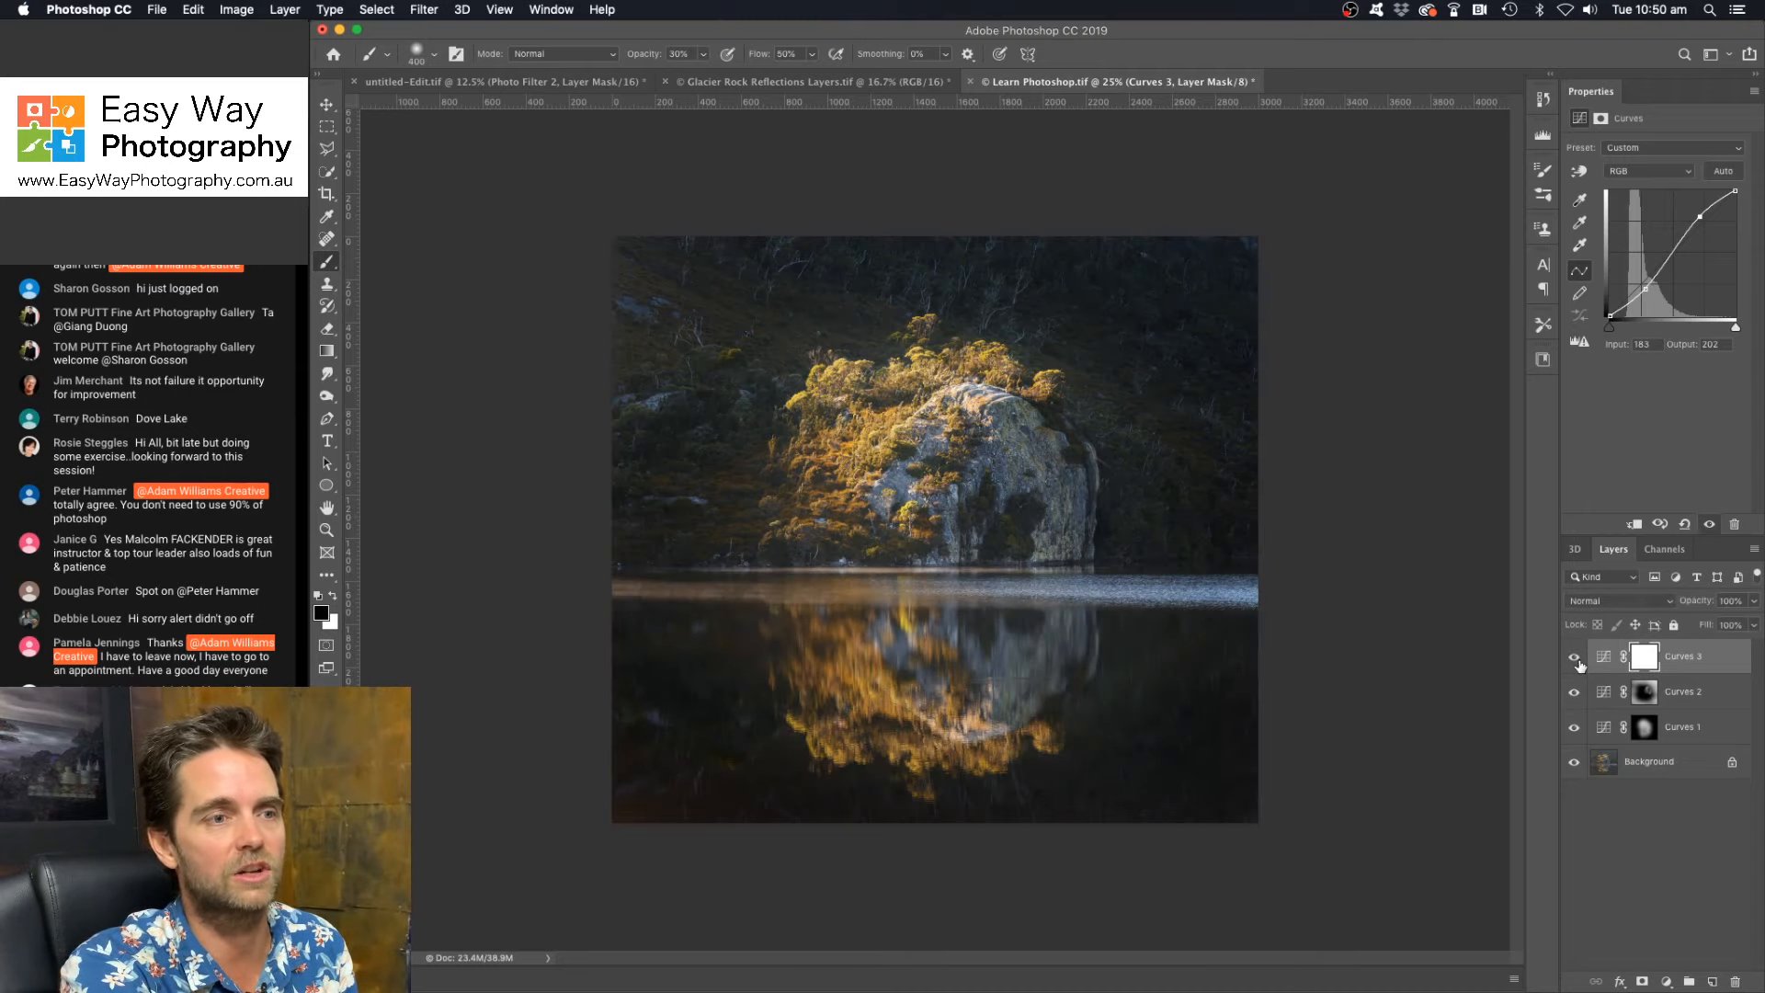
click(1575, 659)
click(1575, 658)
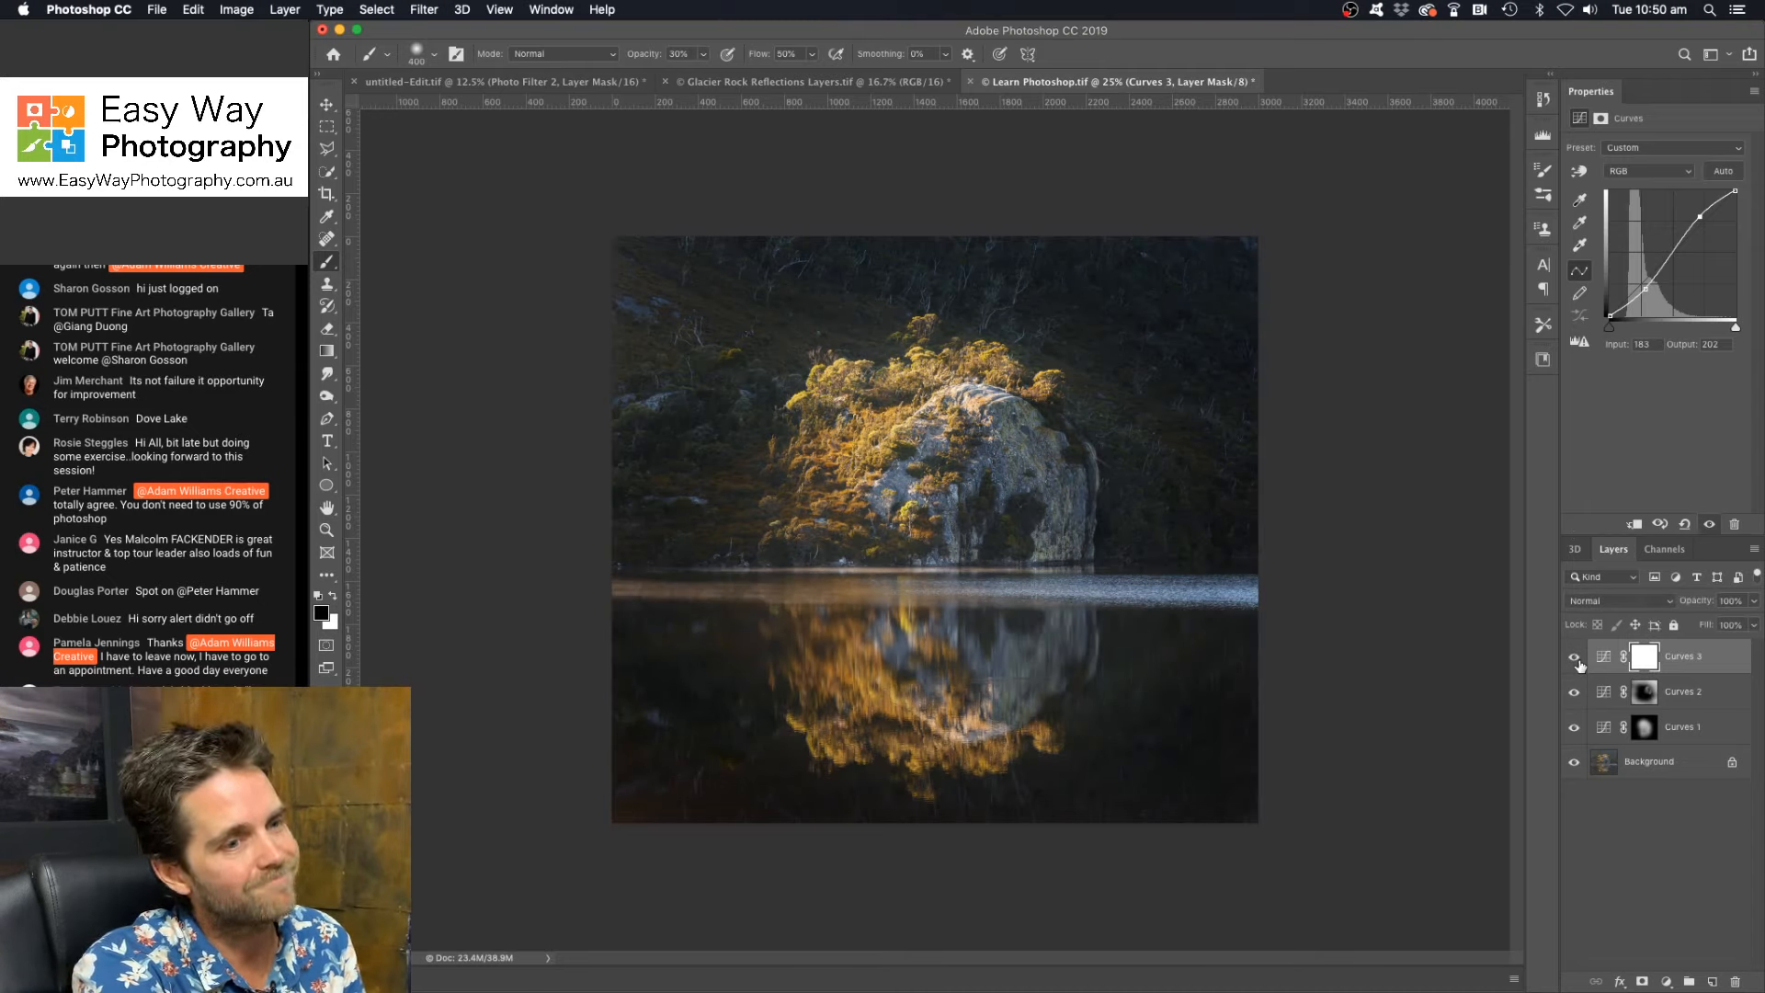
click(1575, 658)
click(1574, 658)
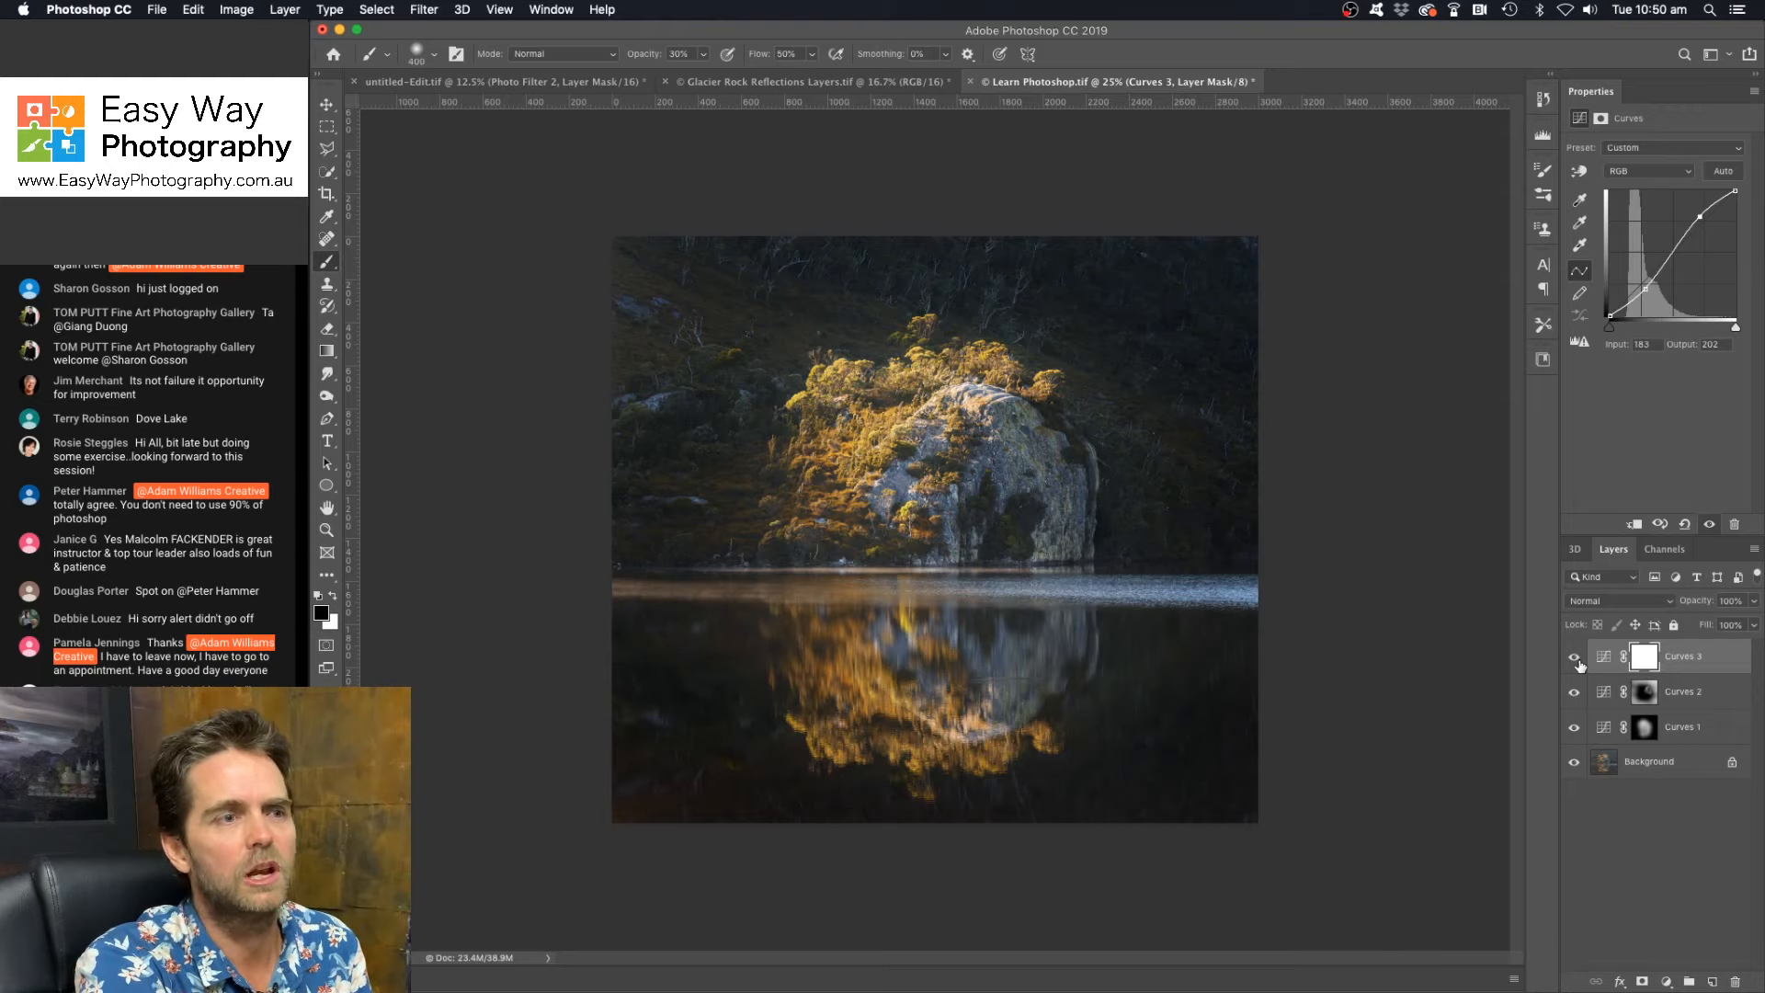
click(1575, 659)
click(1575, 658)
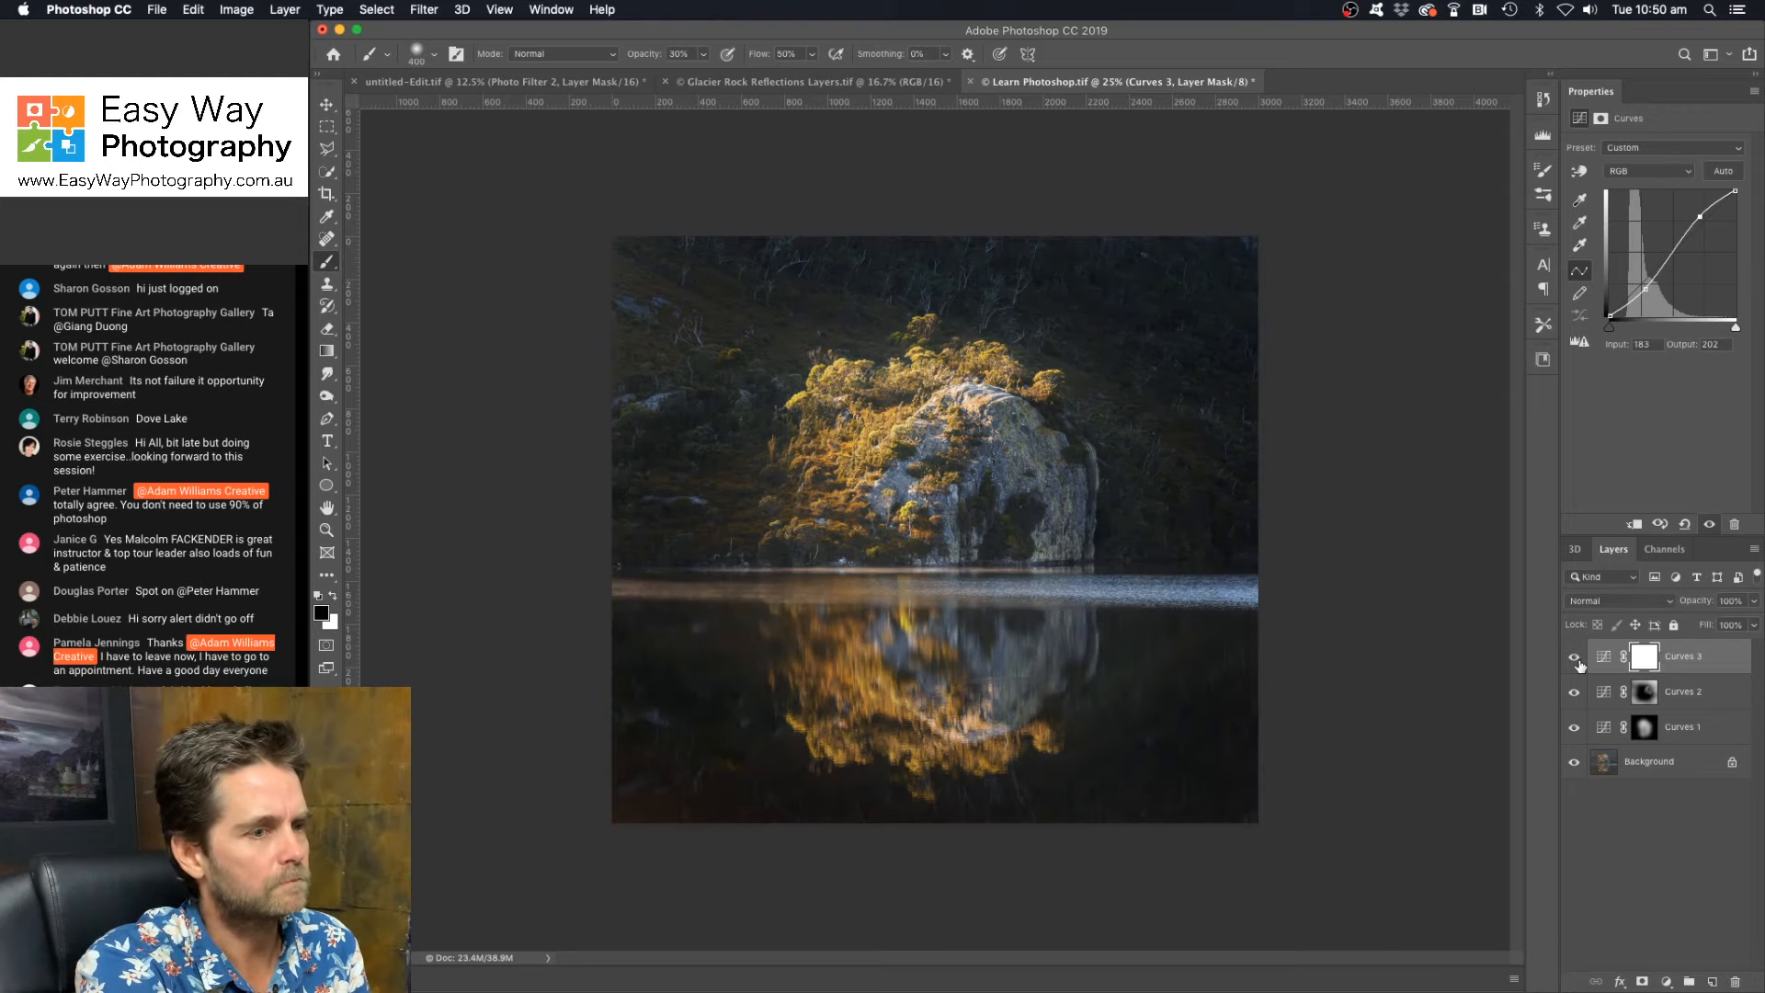
click(1574, 659)
click(1575, 658)
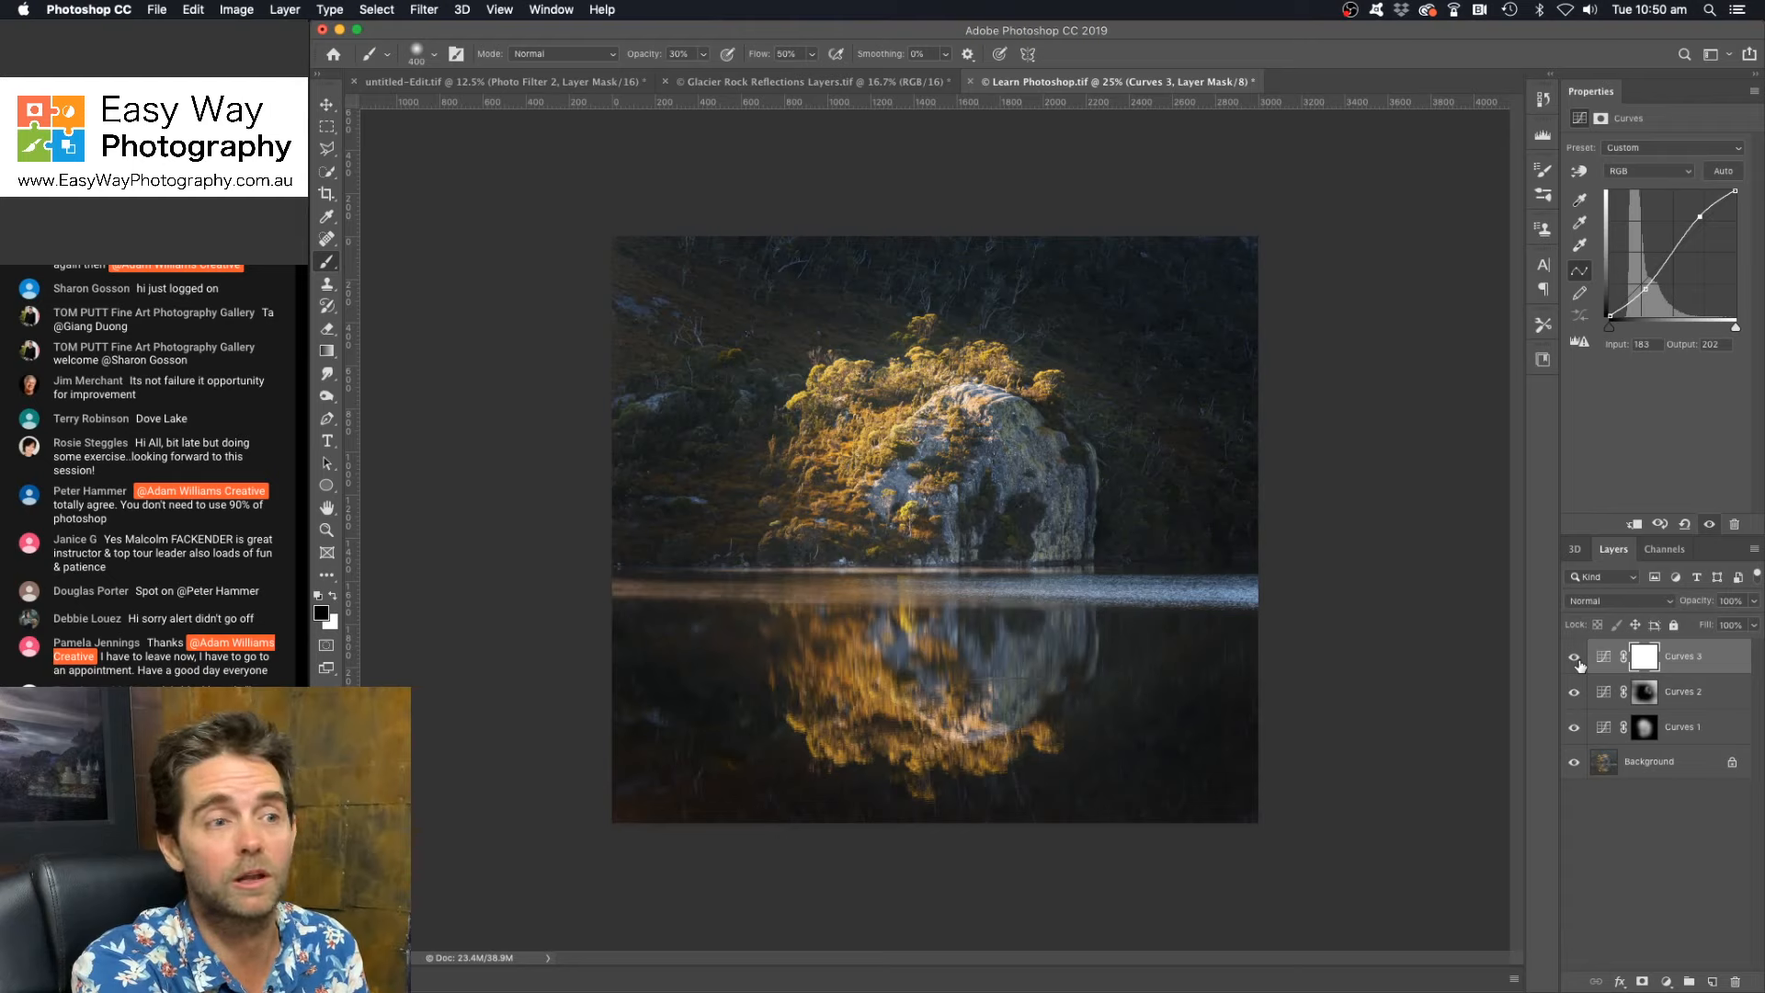
click(1575, 658)
click(1575, 658)
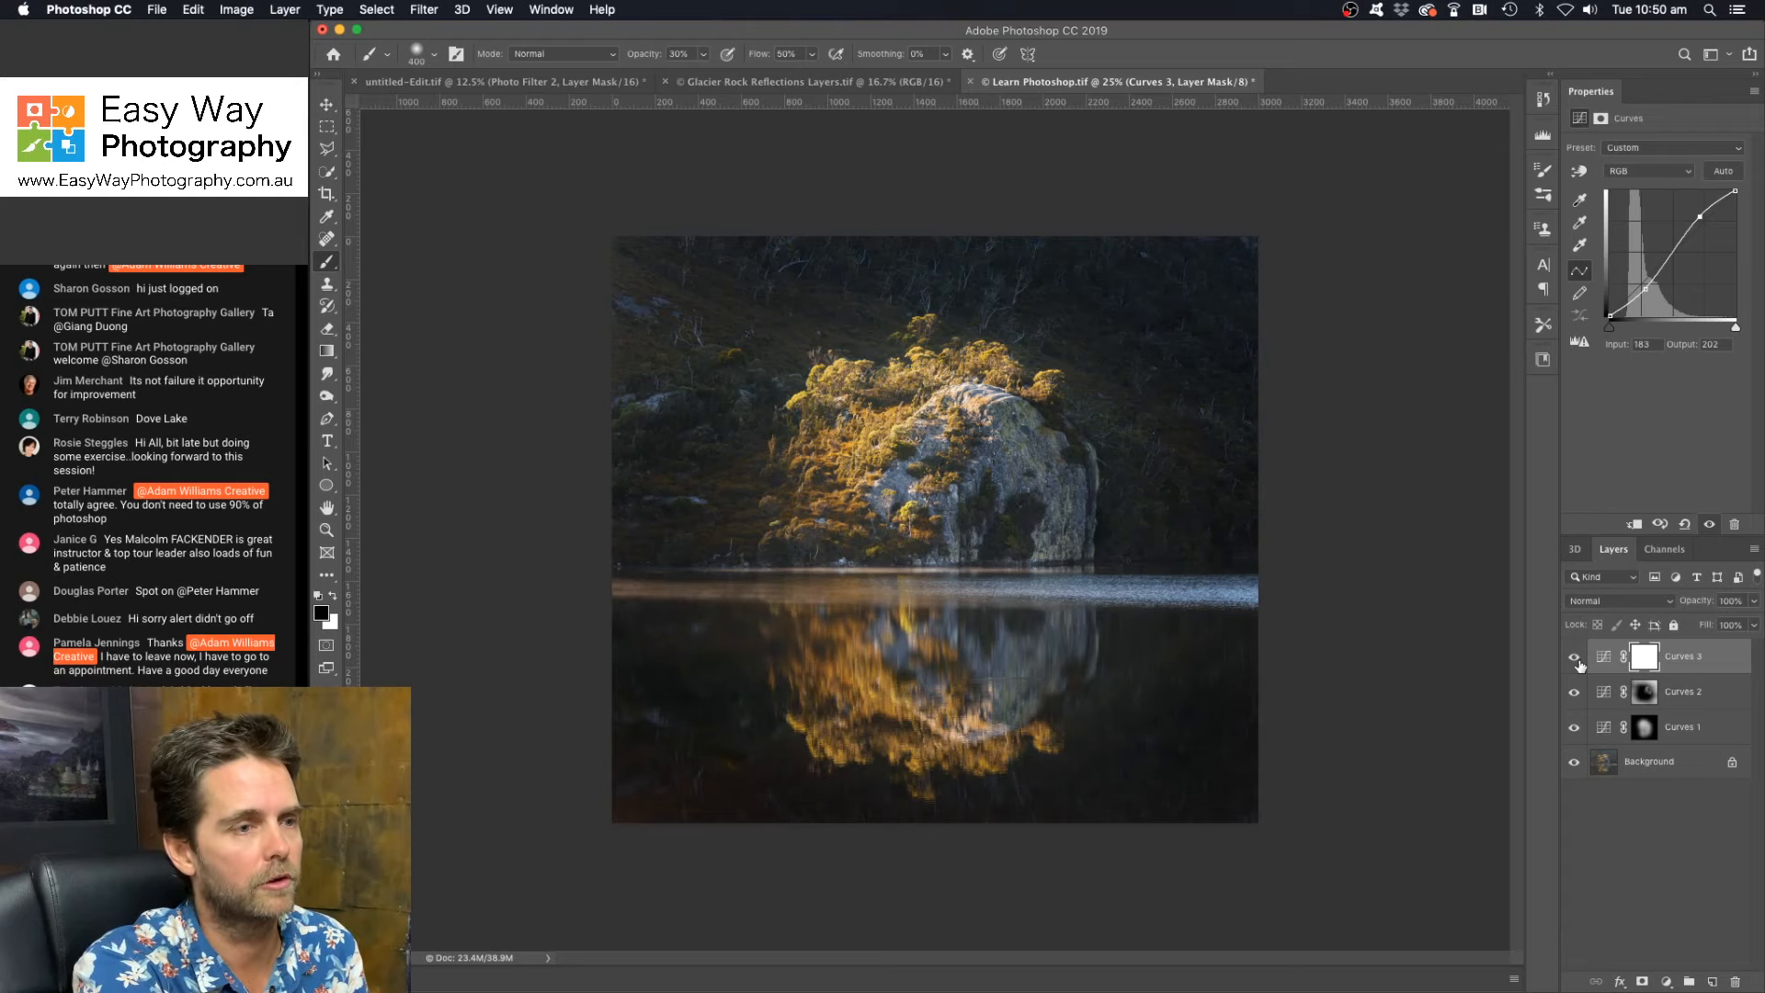
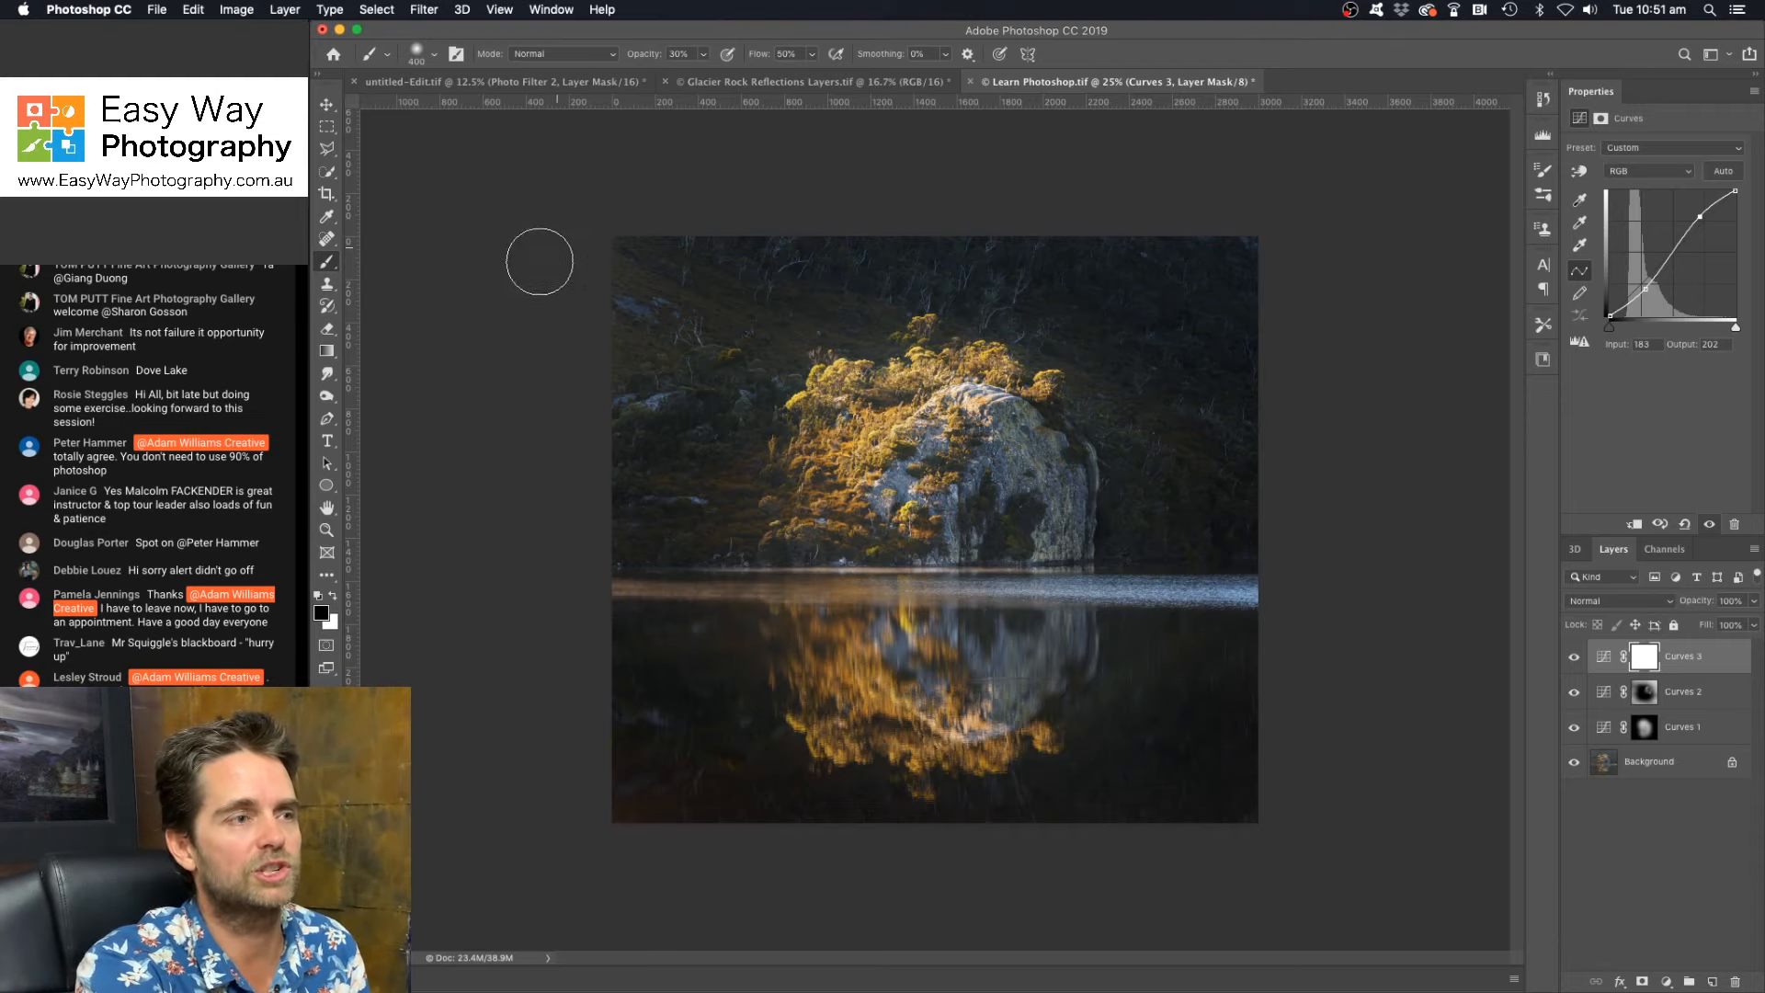
Step: Try Medium Gray, Black and Light Gray as the canvas surround colour, and return it to Dark Gray
right_click(514, 293)
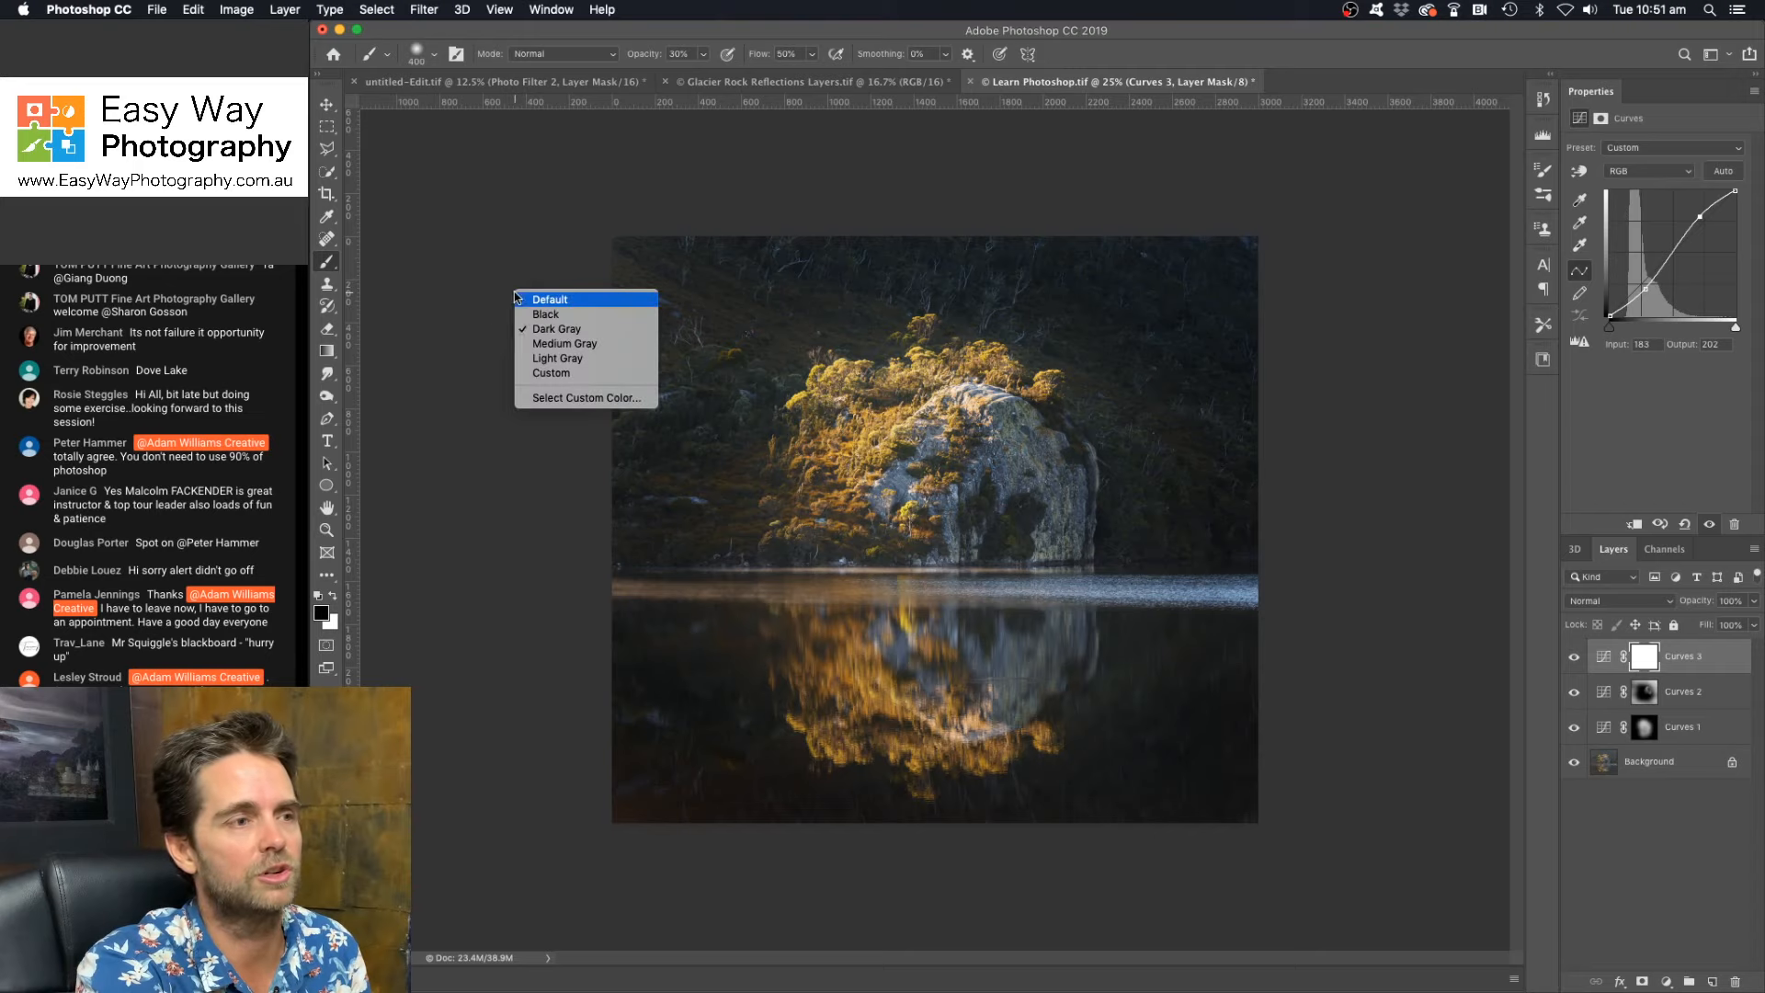
click(542, 344)
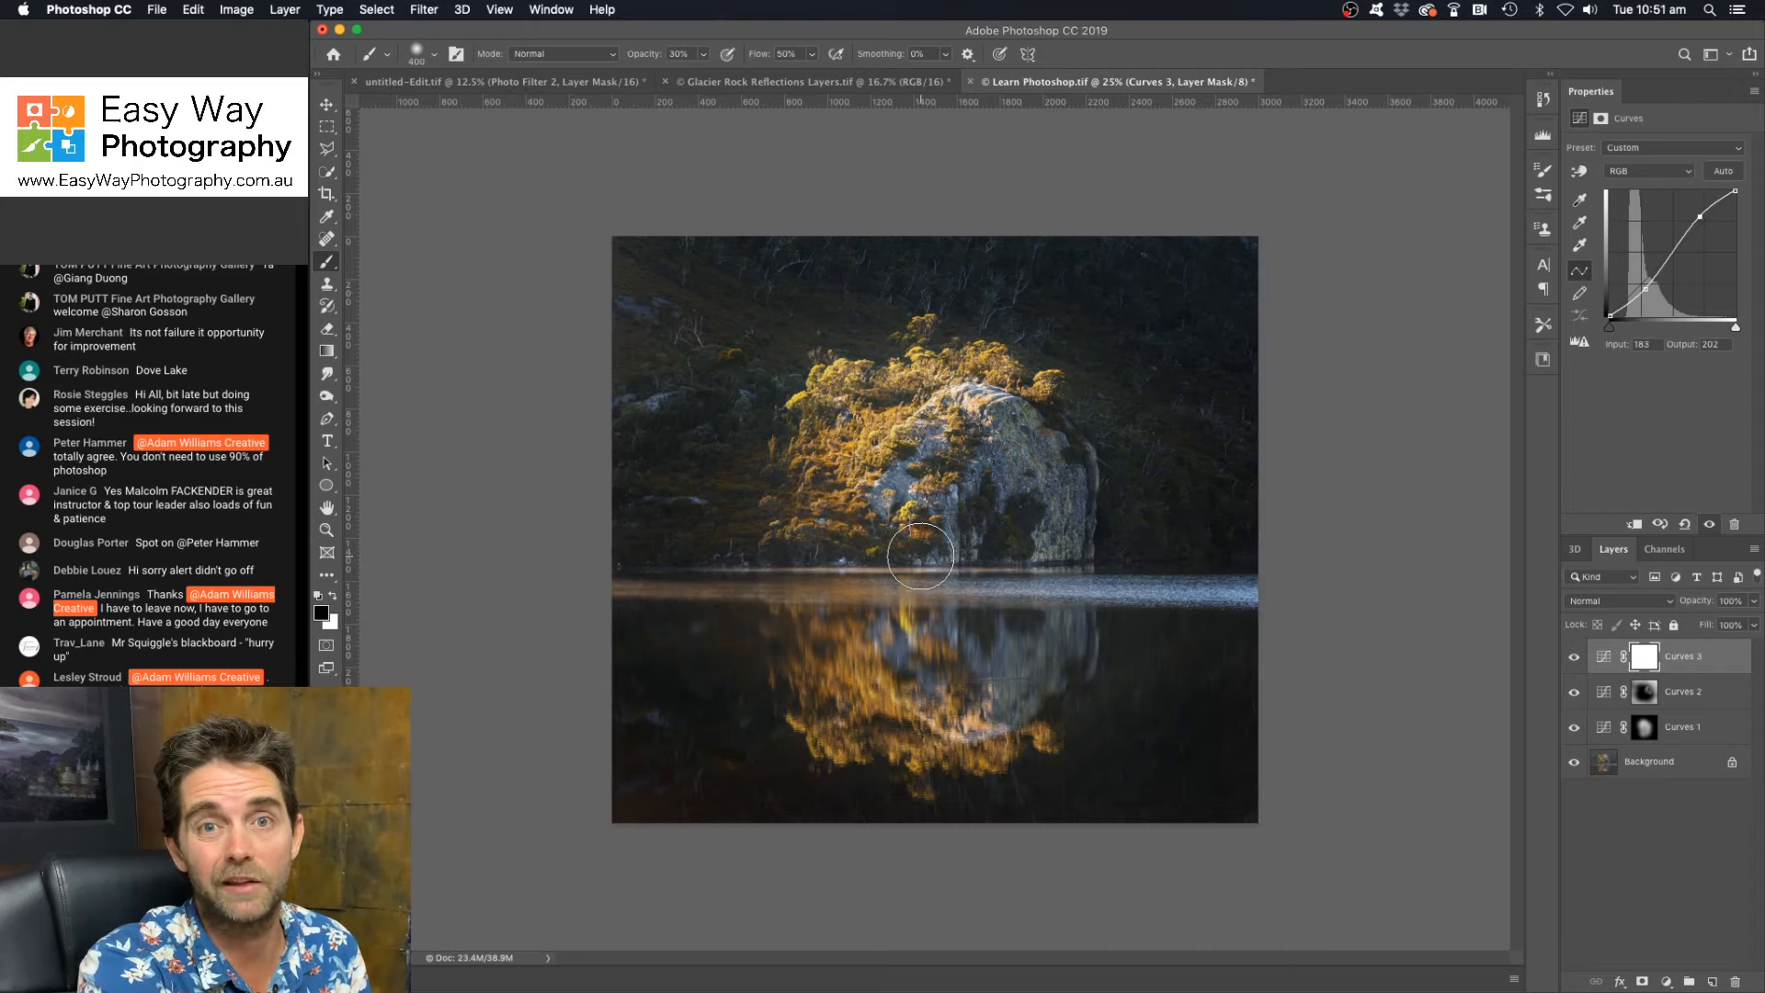
right_click(463, 393)
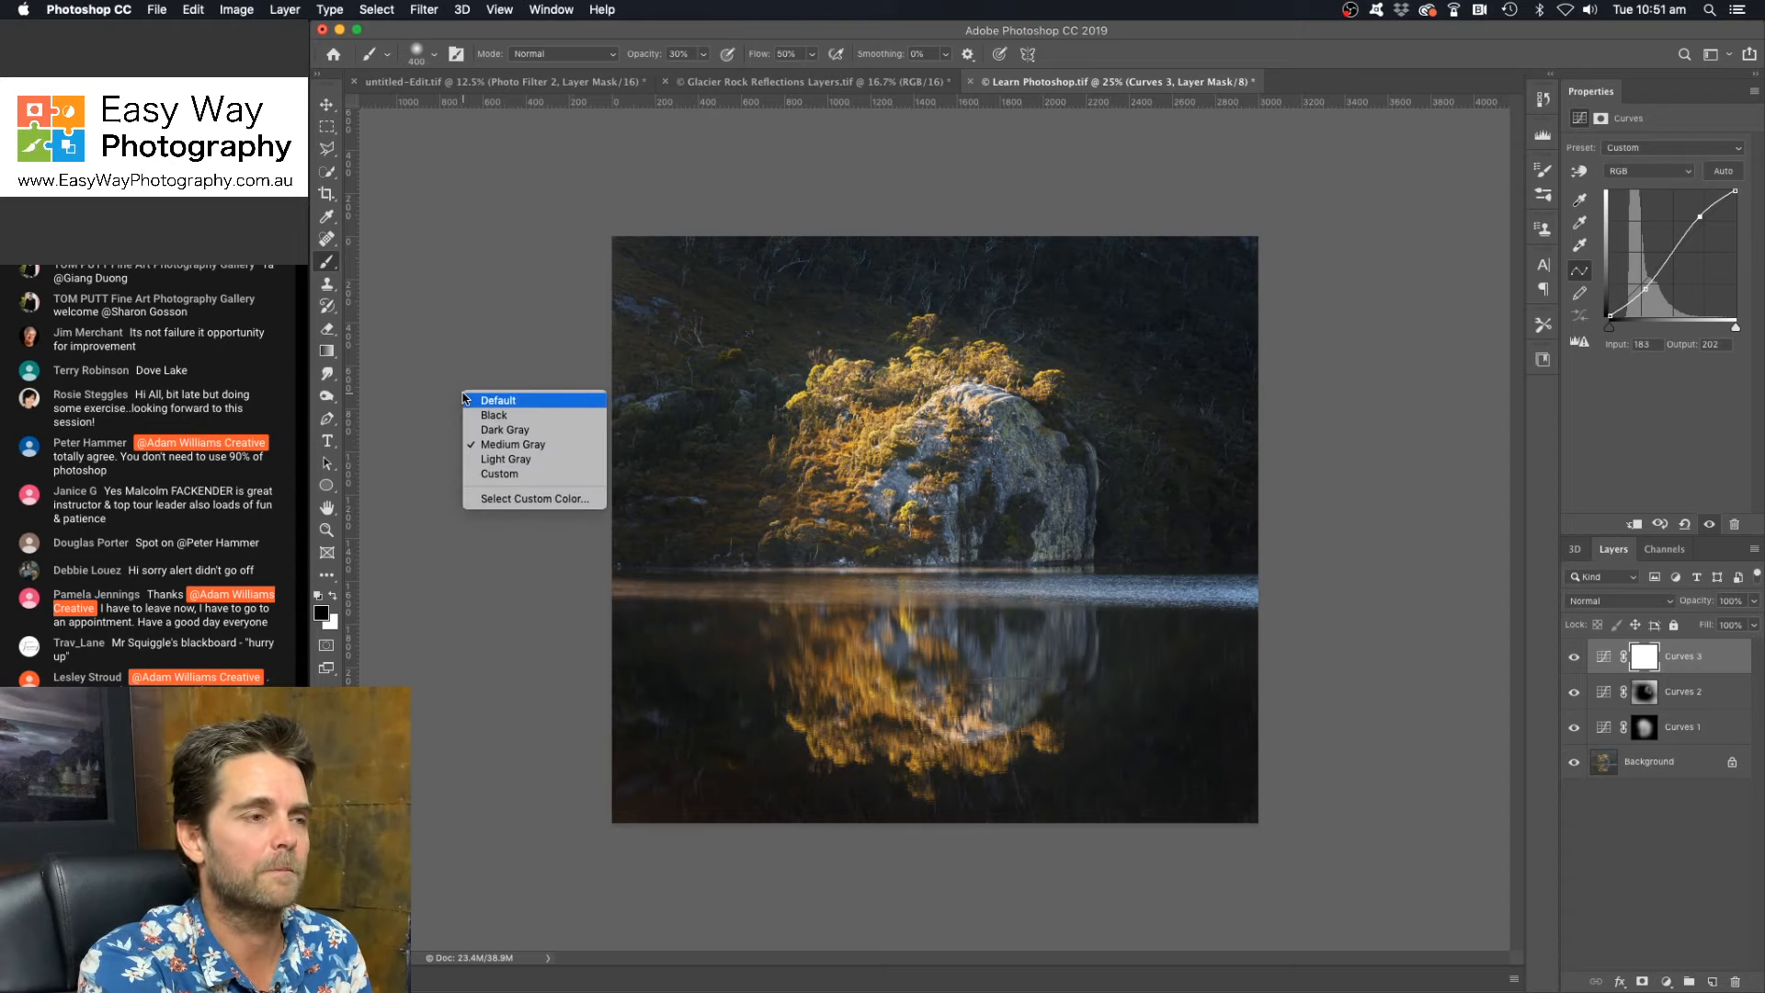
click(488, 418)
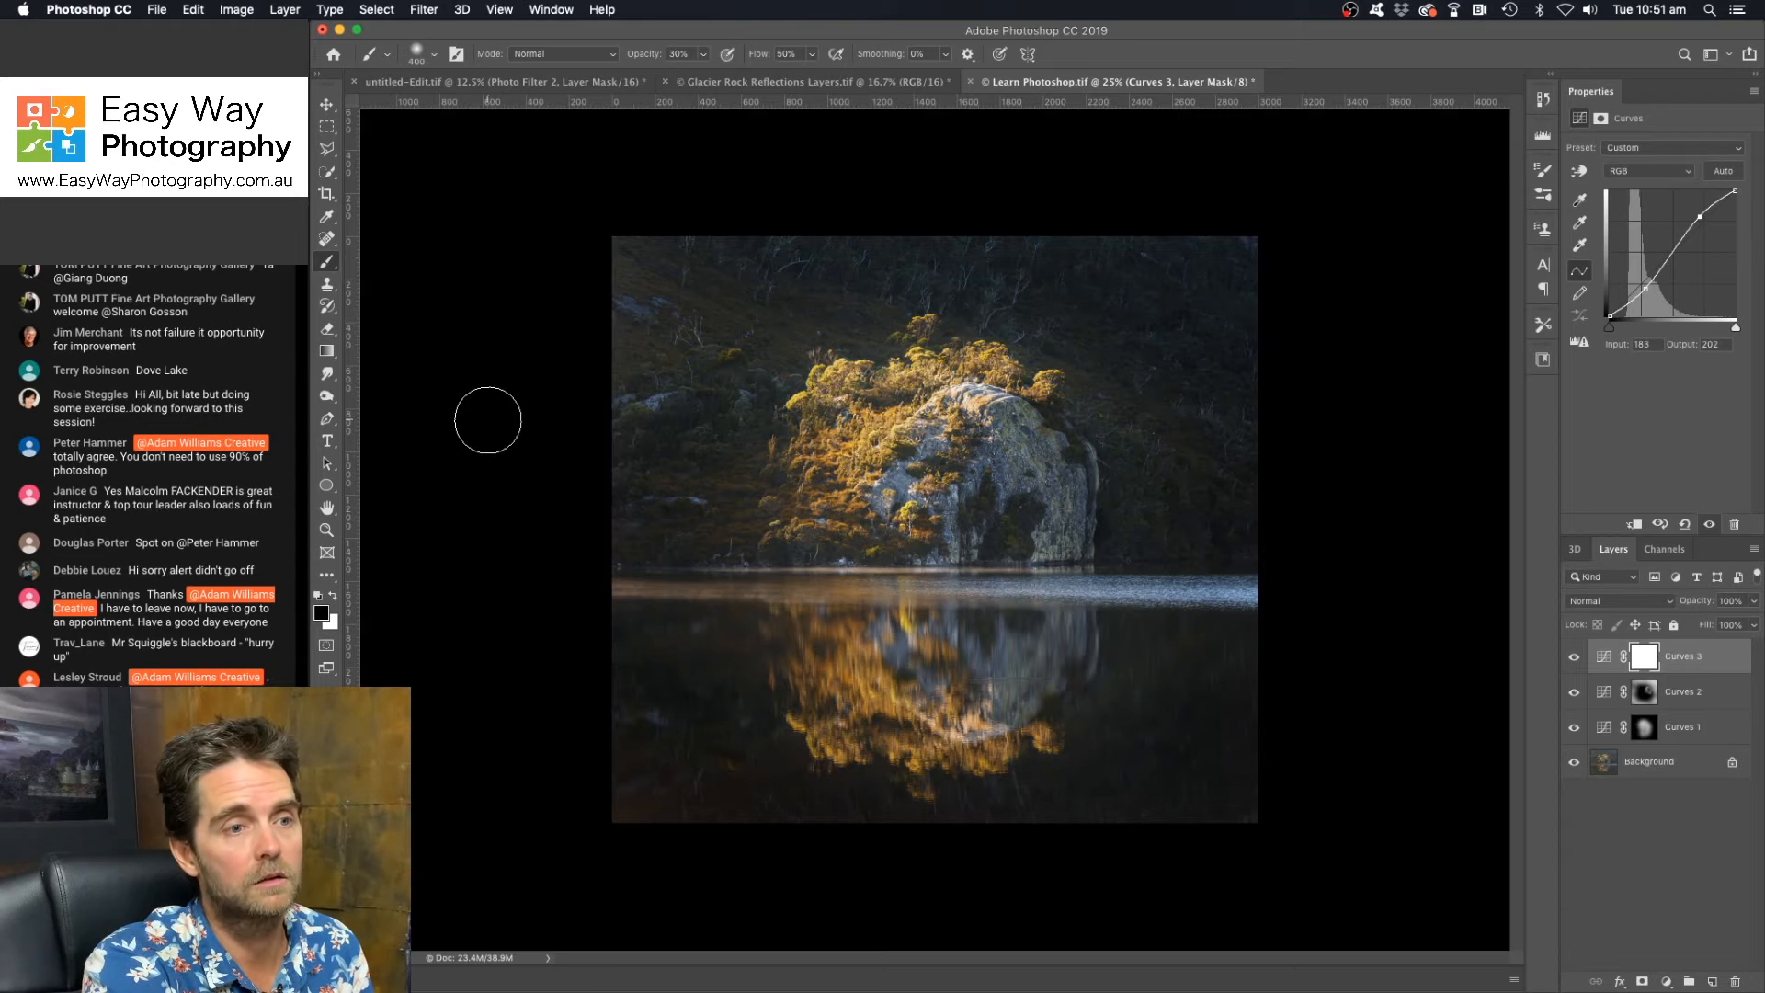
right_click(464, 424)
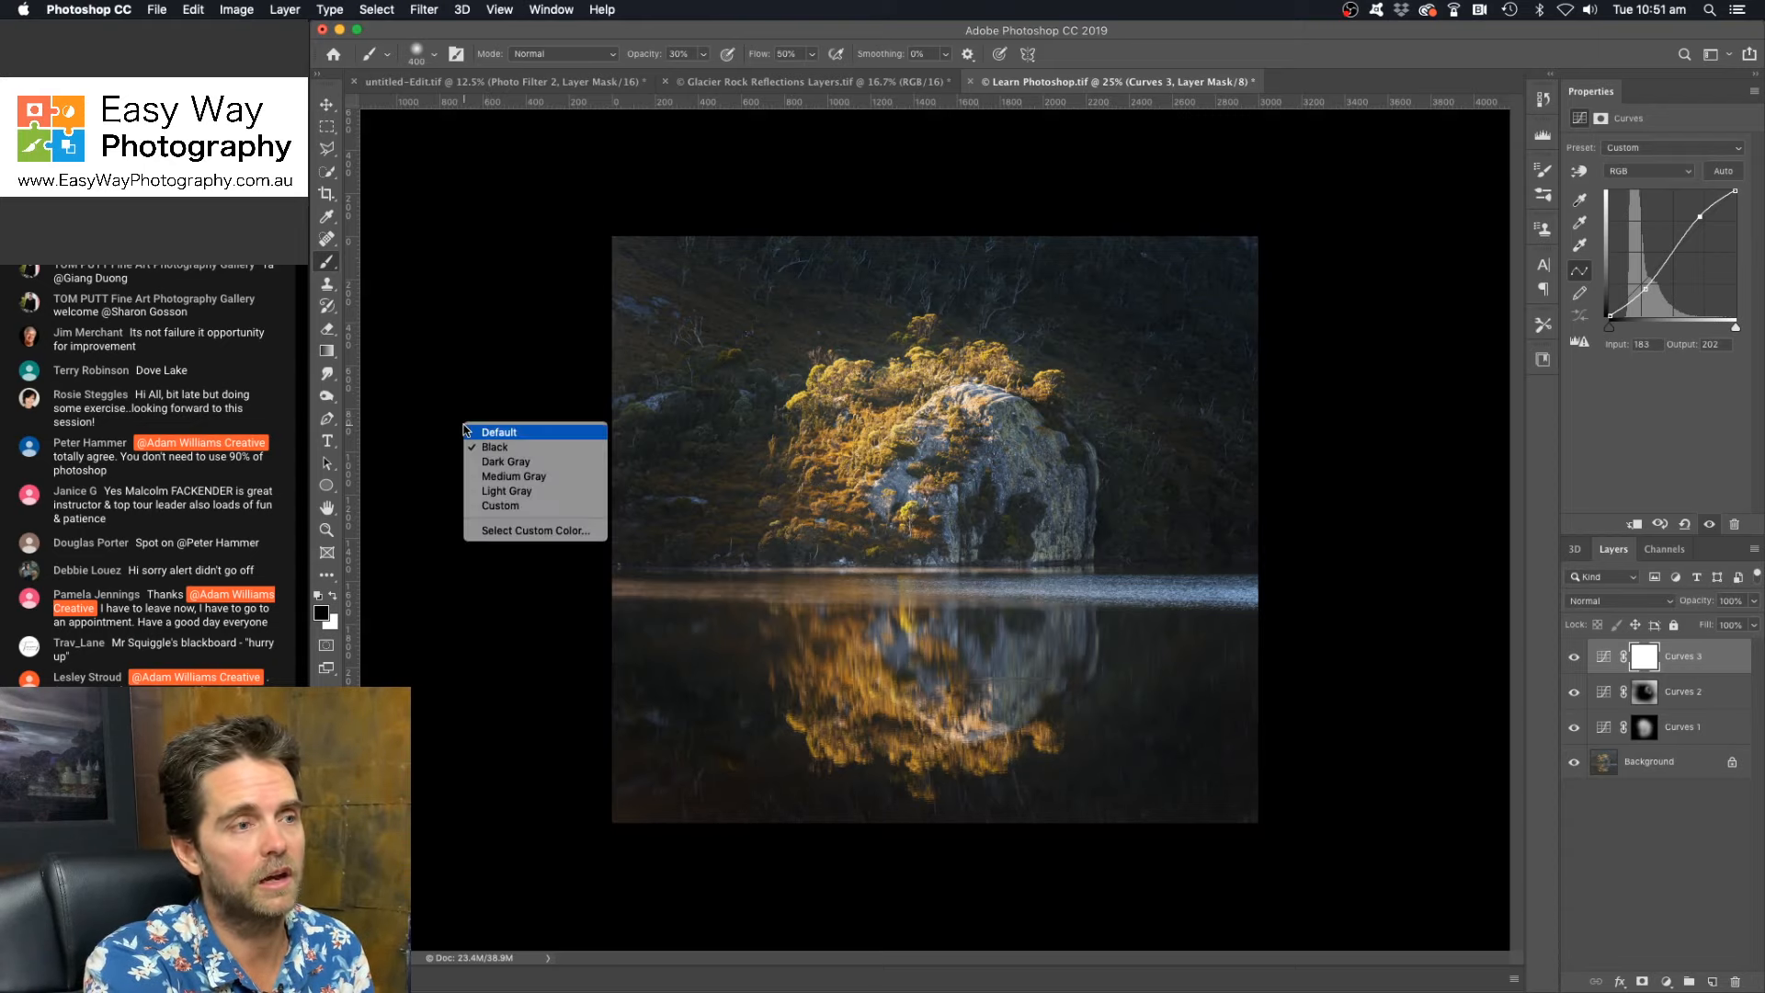
click(498, 493)
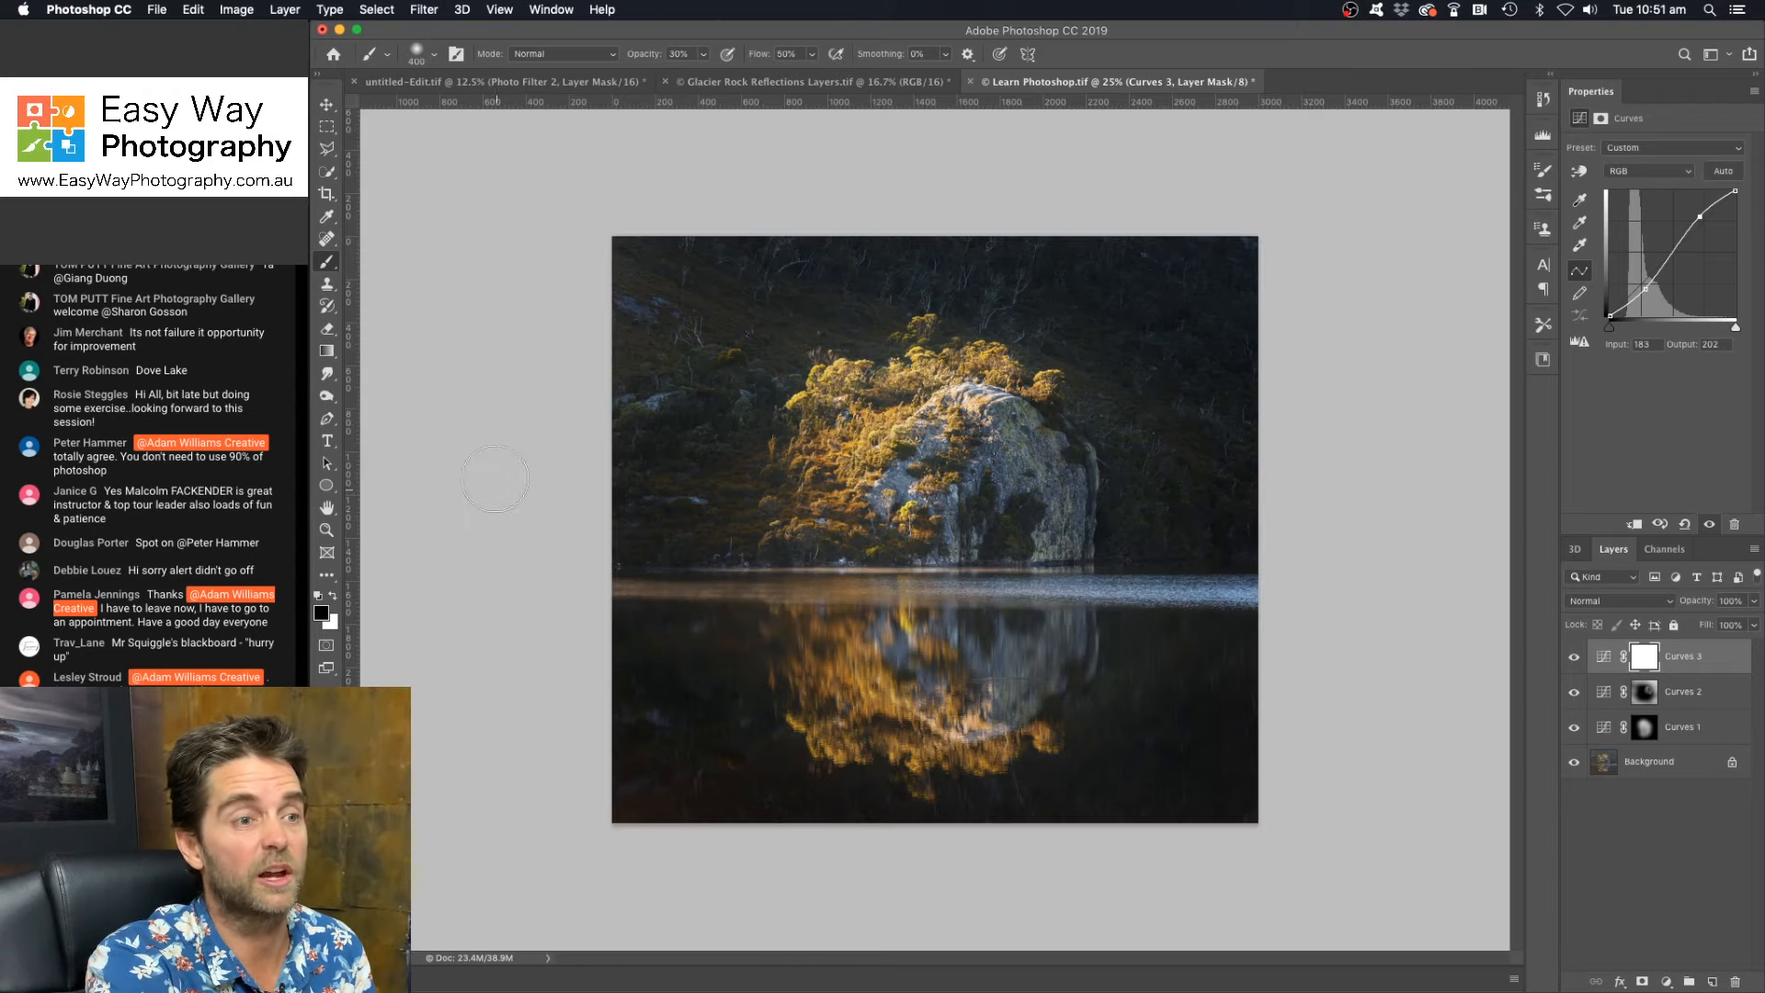
right_click(518, 409)
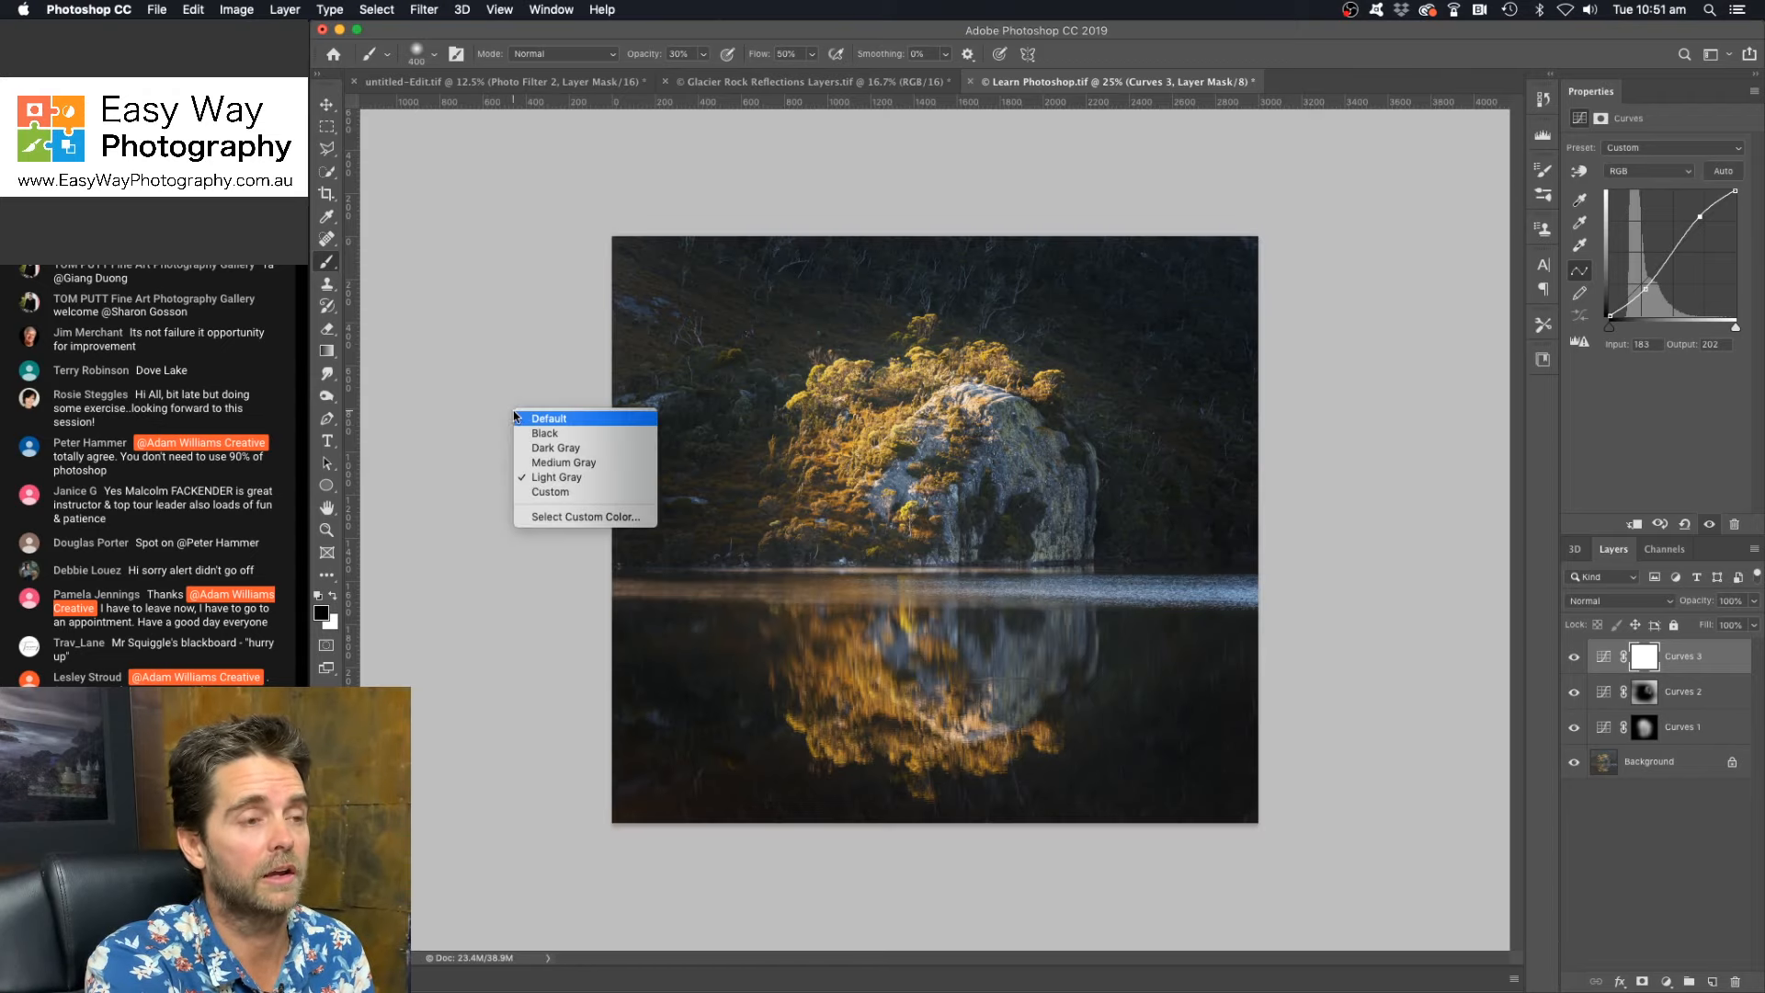
click(542, 449)
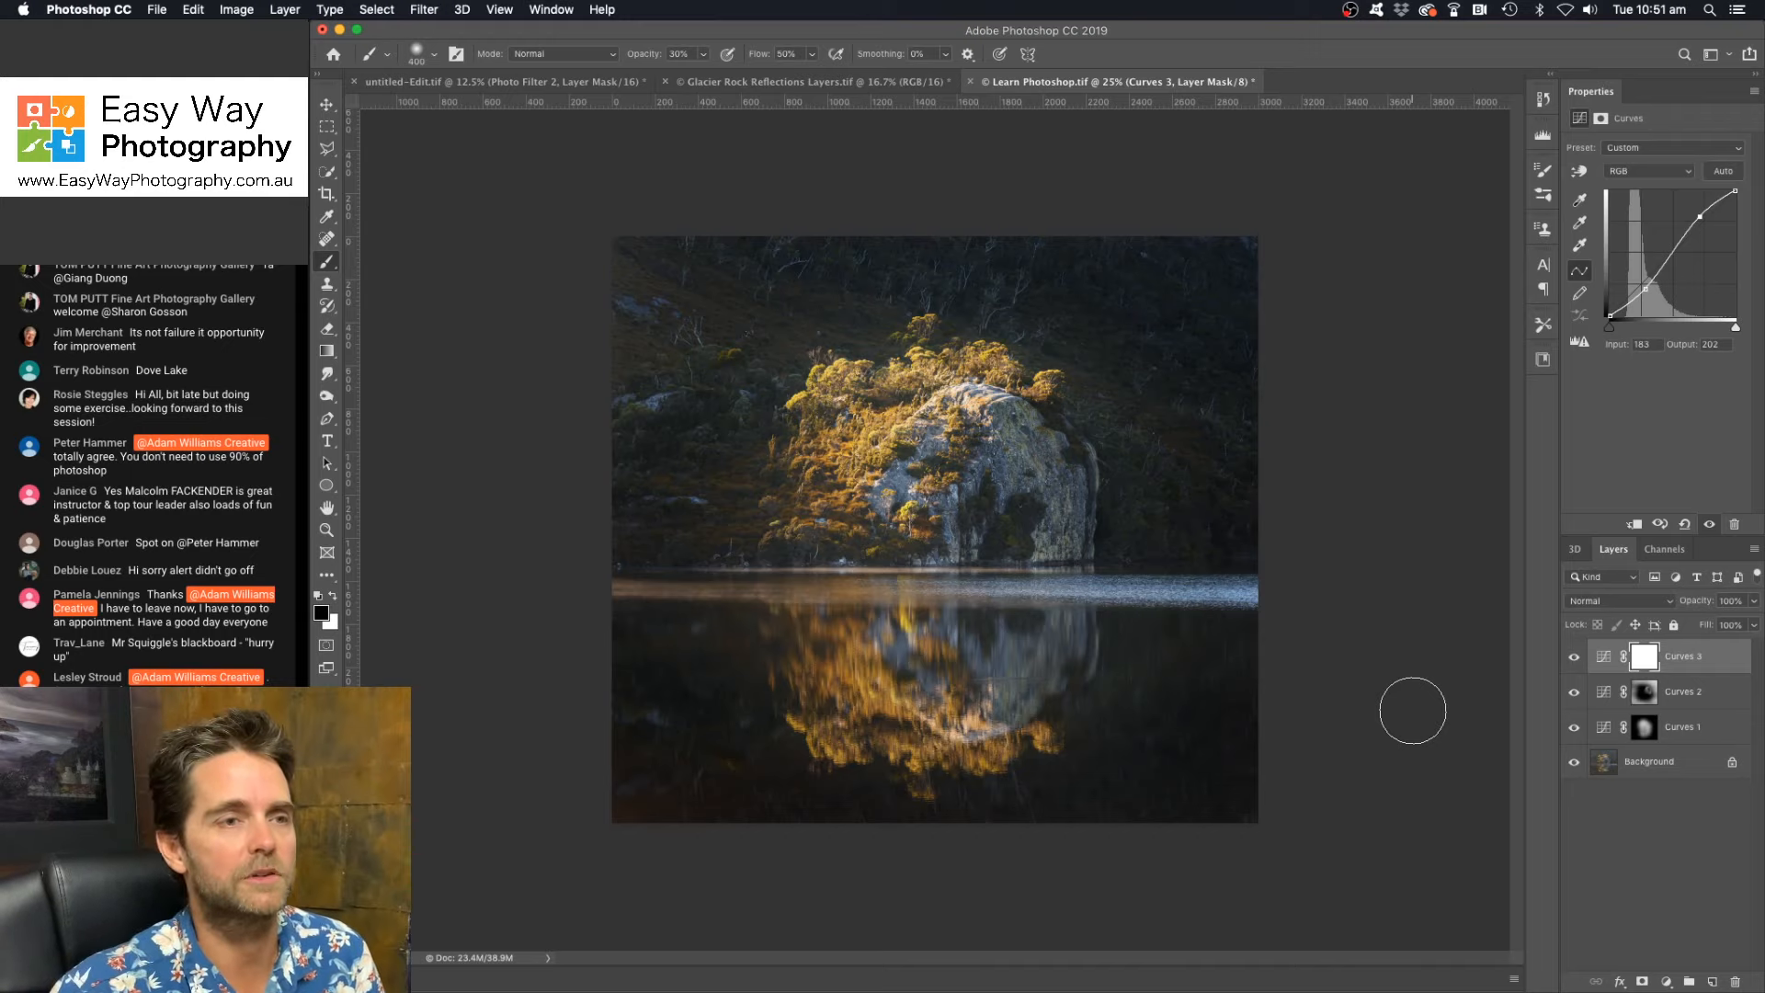
Step: View the photo against Light Gray and Black surrounds once more, and restore the Dark Gray surround
right_click(506, 430)
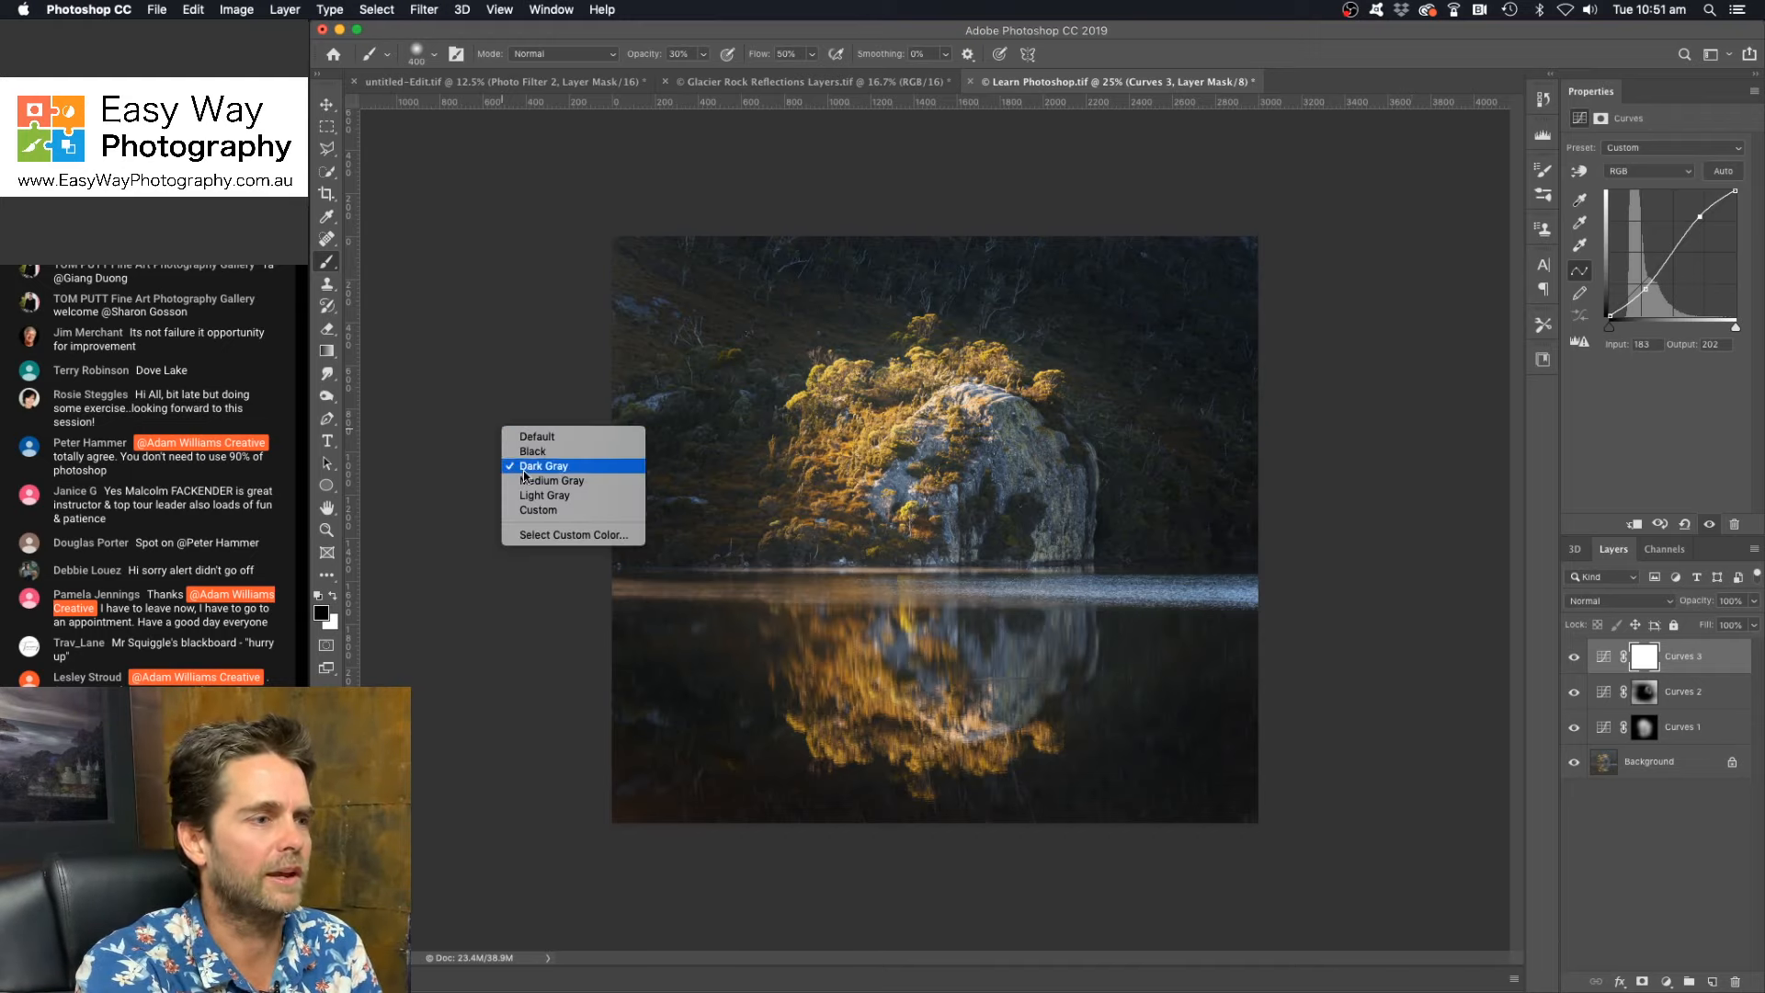
click(543, 496)
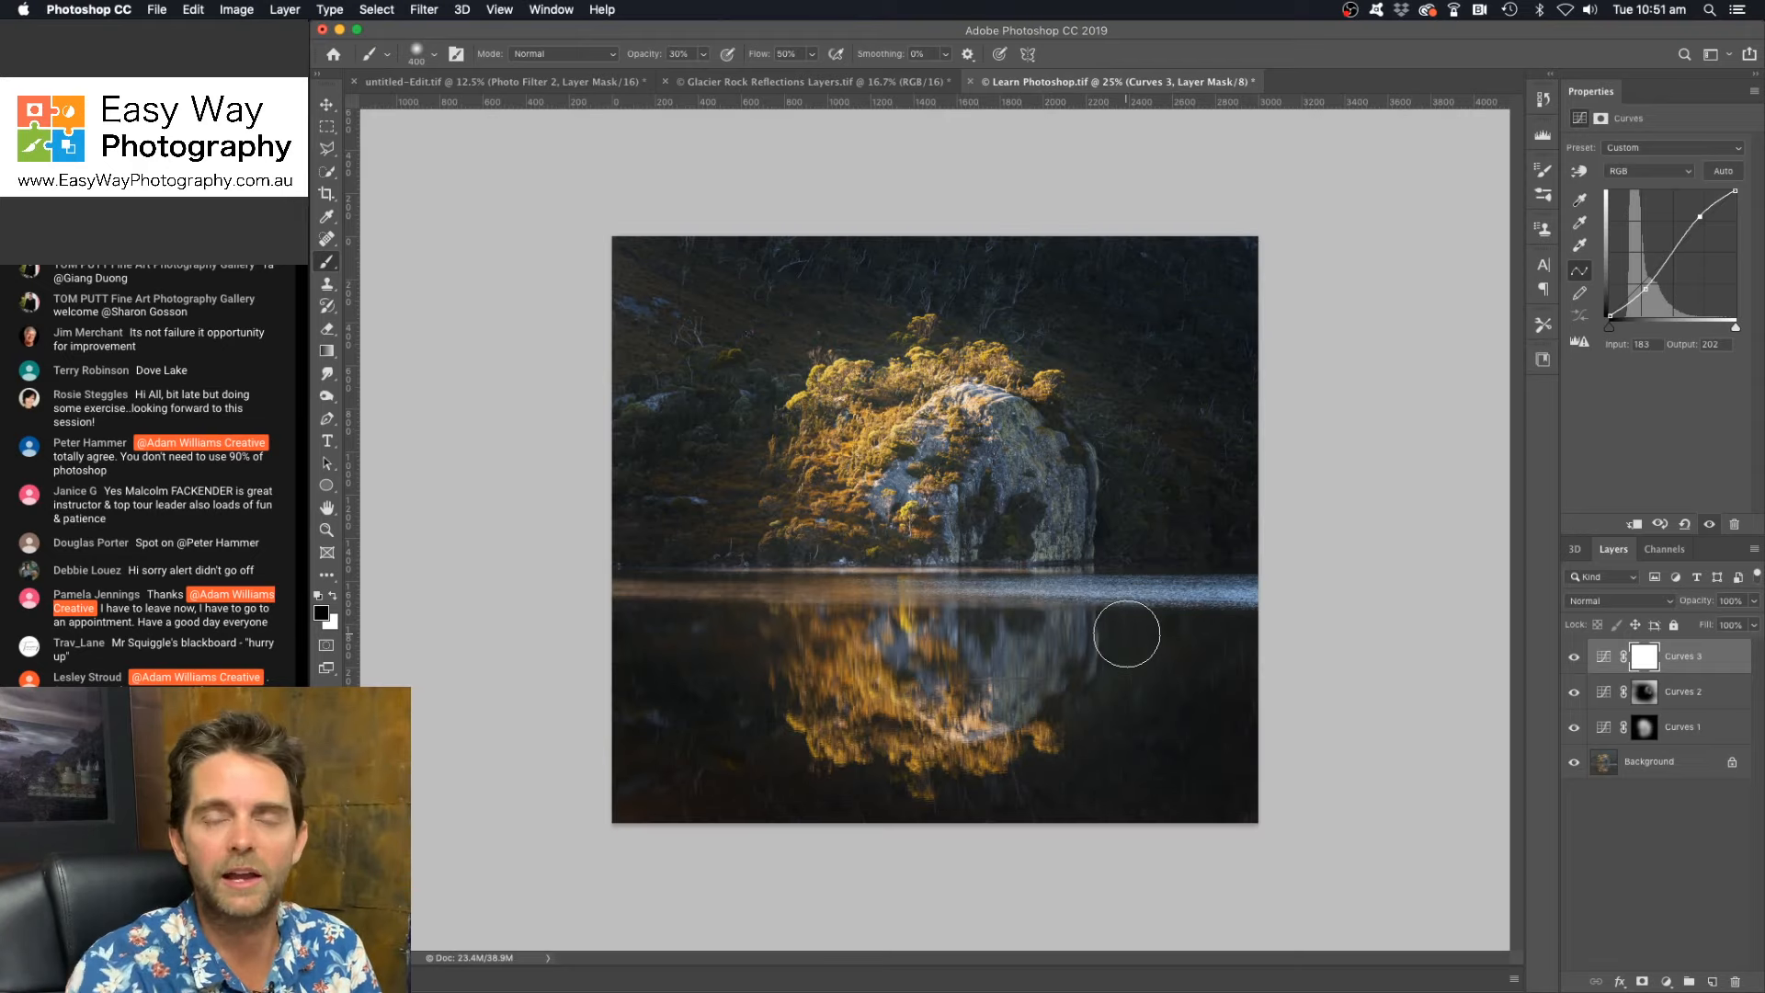
right_click(440, 380)
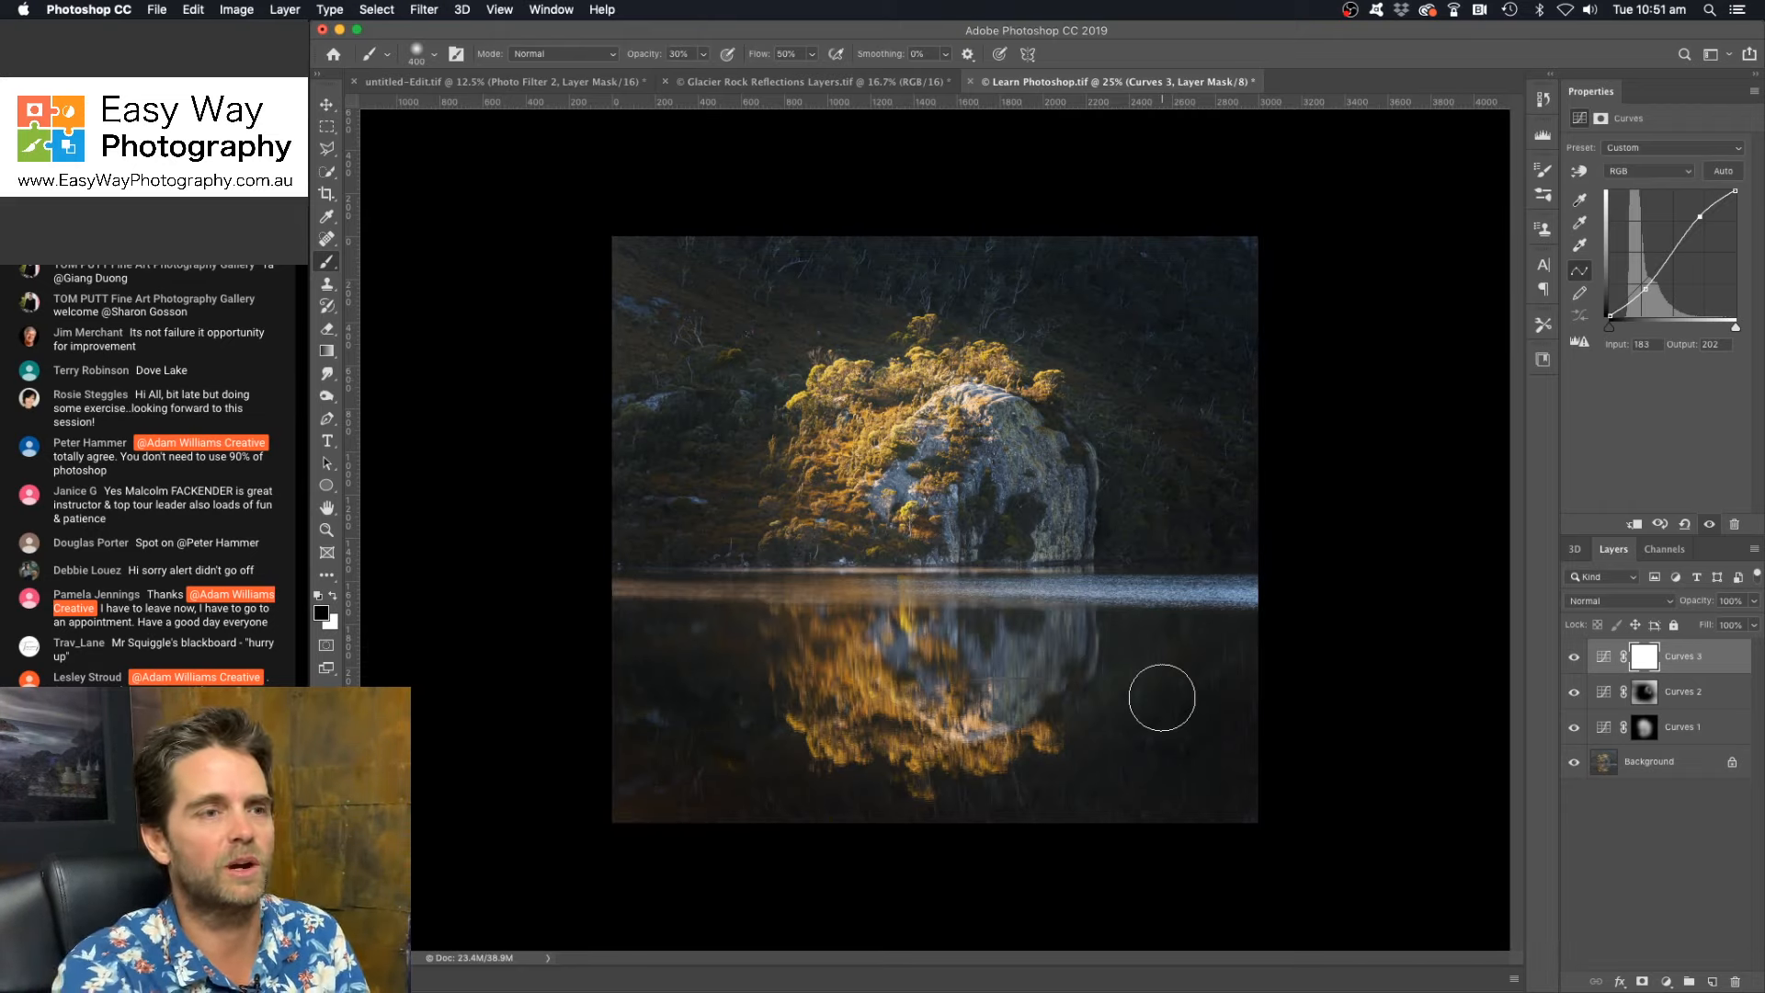
right_click(535, 450)
click(563, 489)
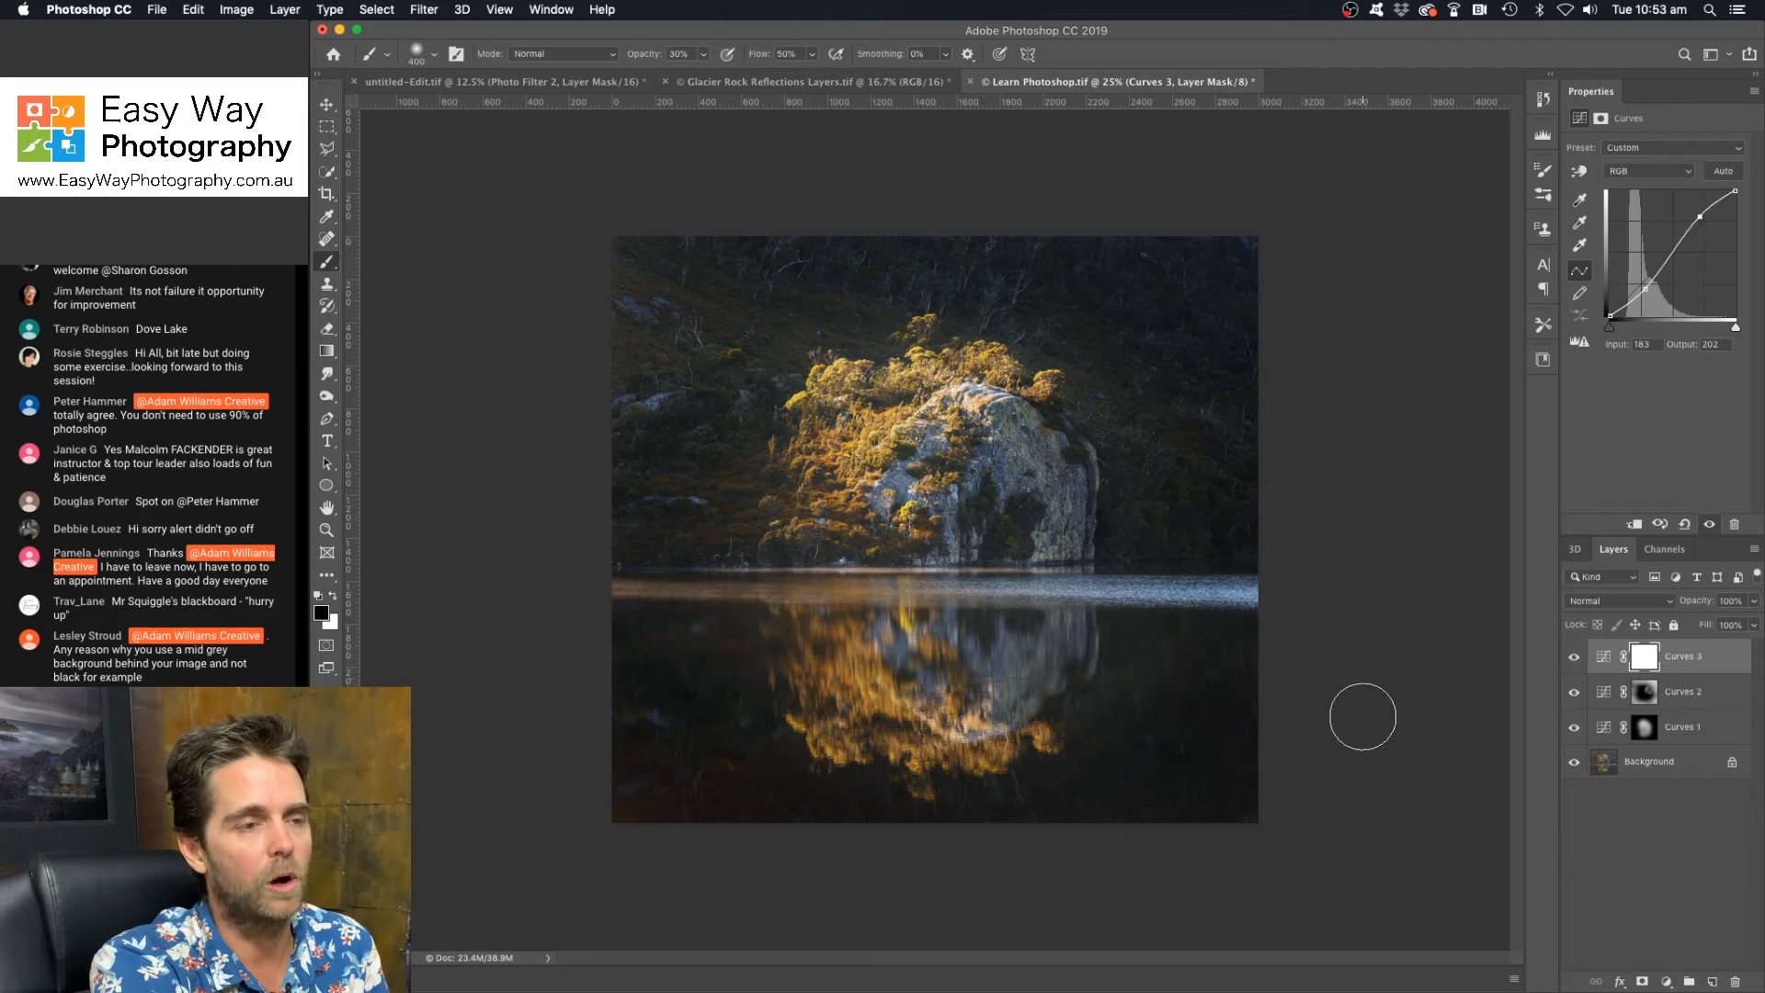
Step: Add a Hue/Saturation adjustment layer above Curves 3 and set its master Hue to -4
click(1668, 979)
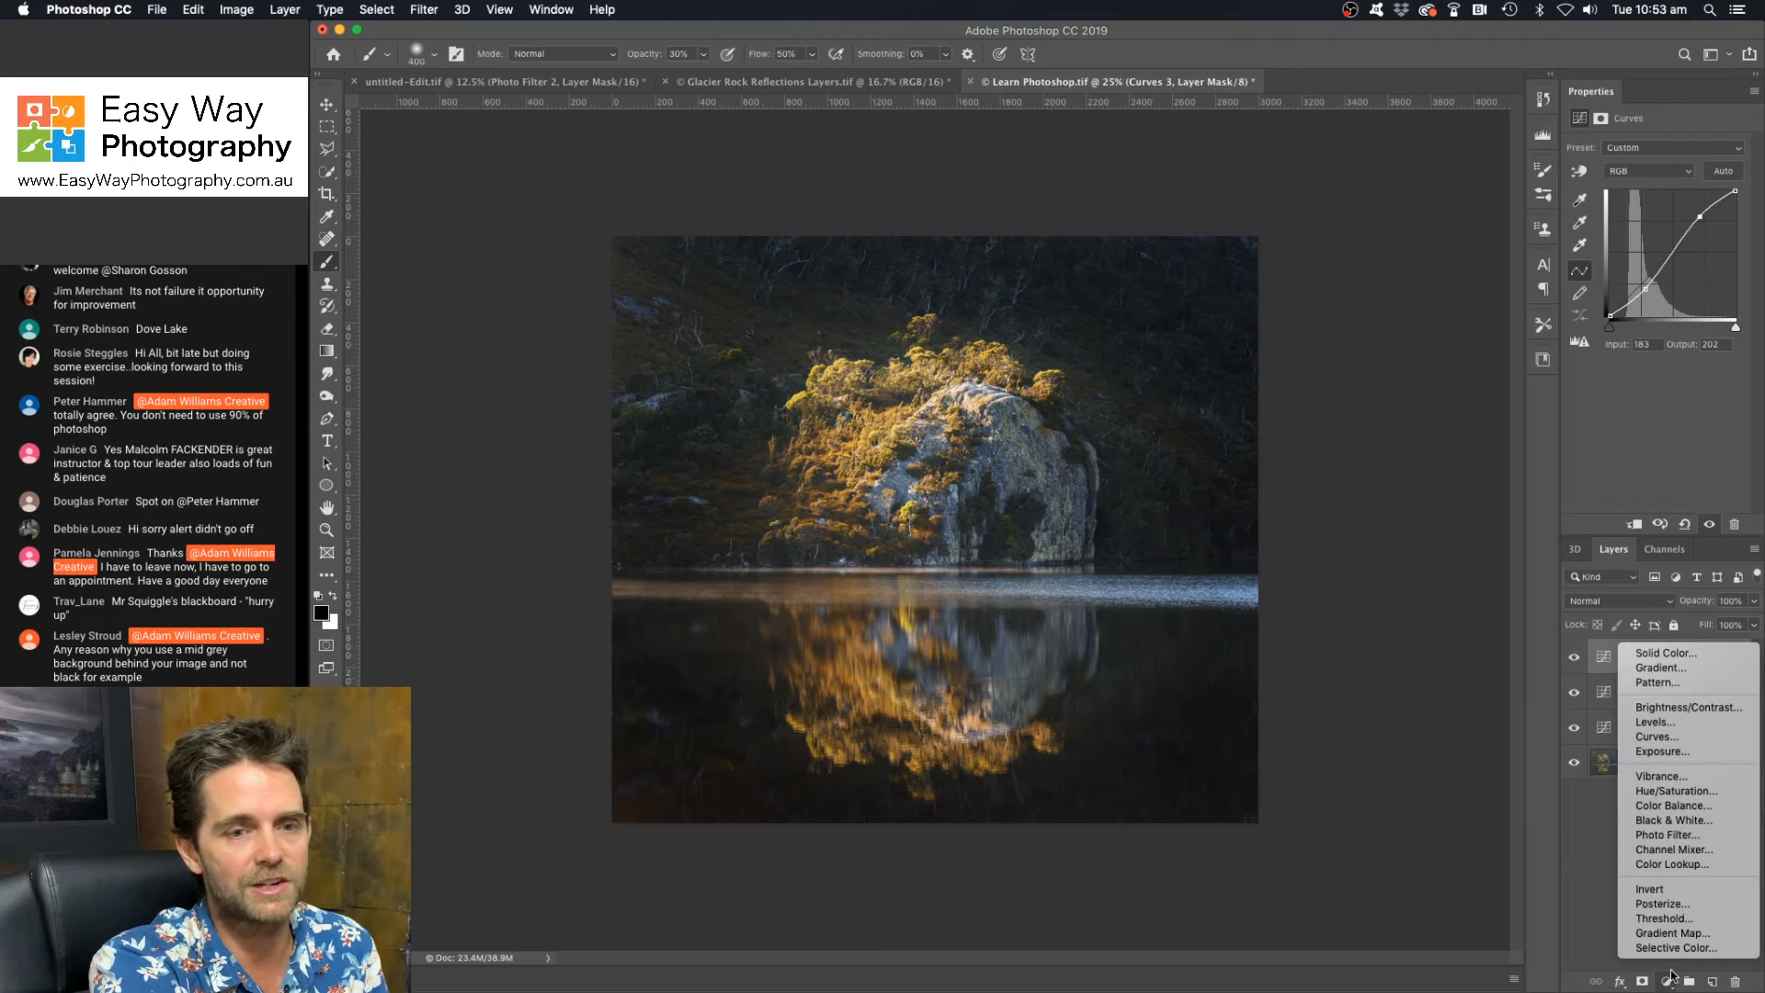
click(1590, 857)
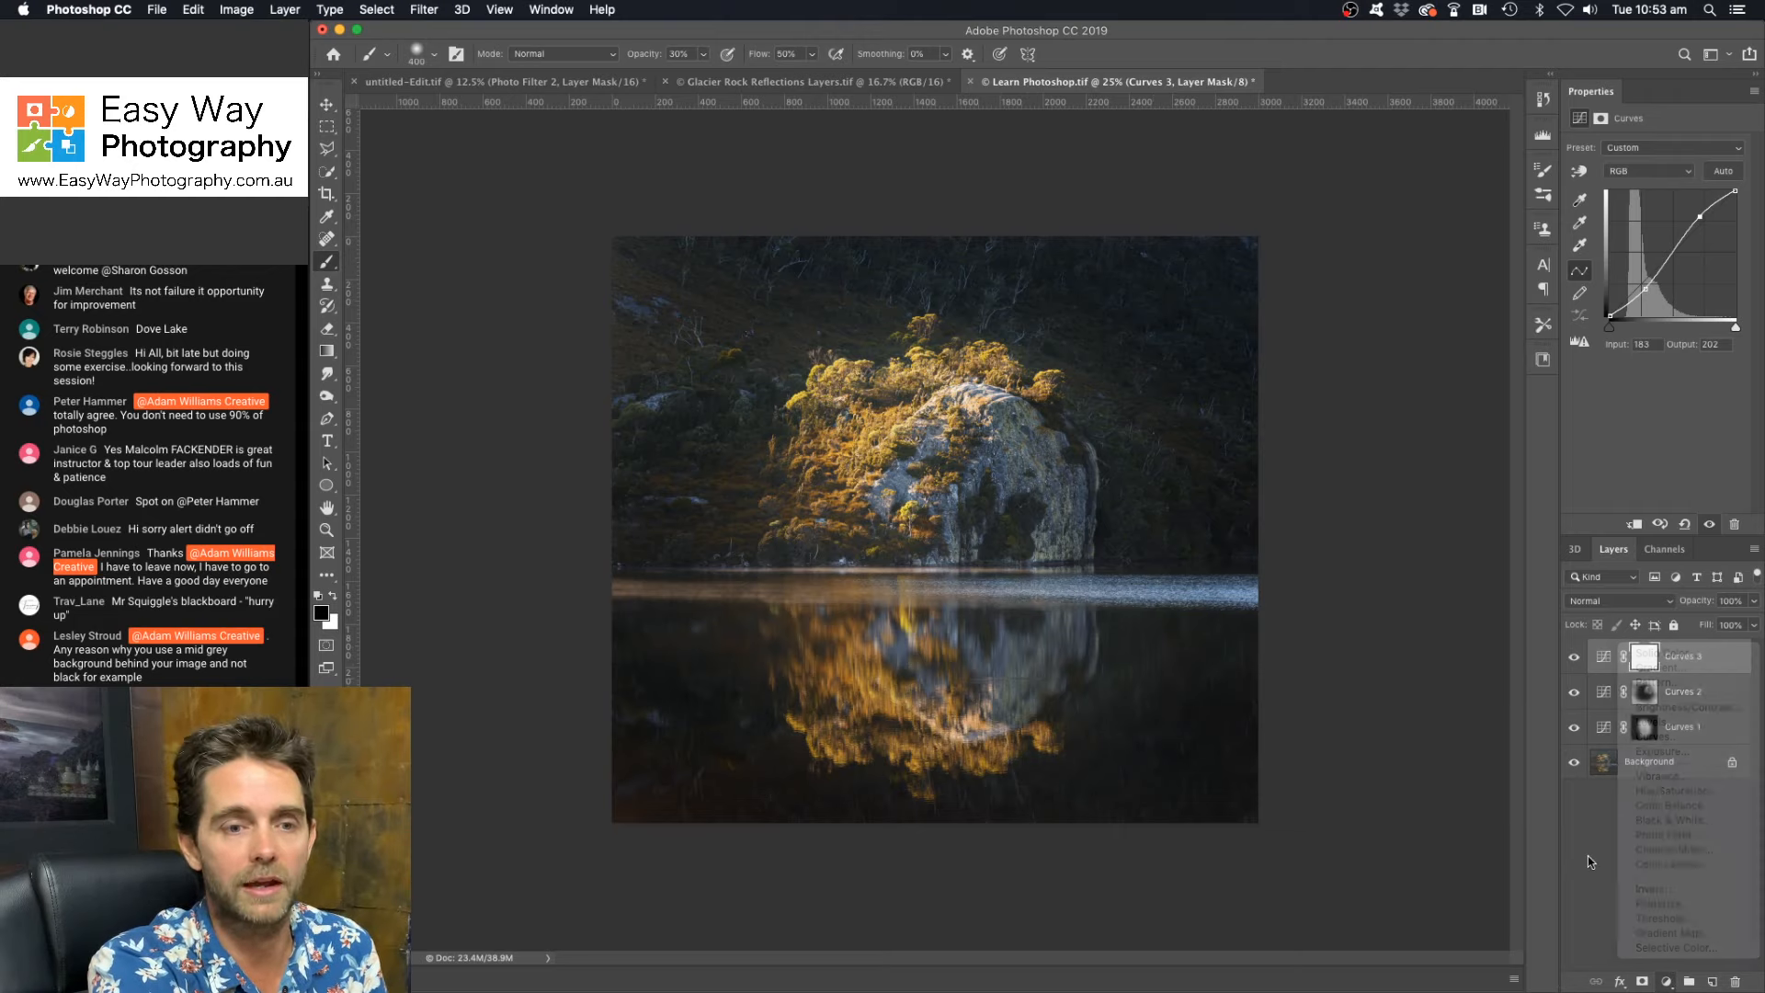
click(1665, 983)
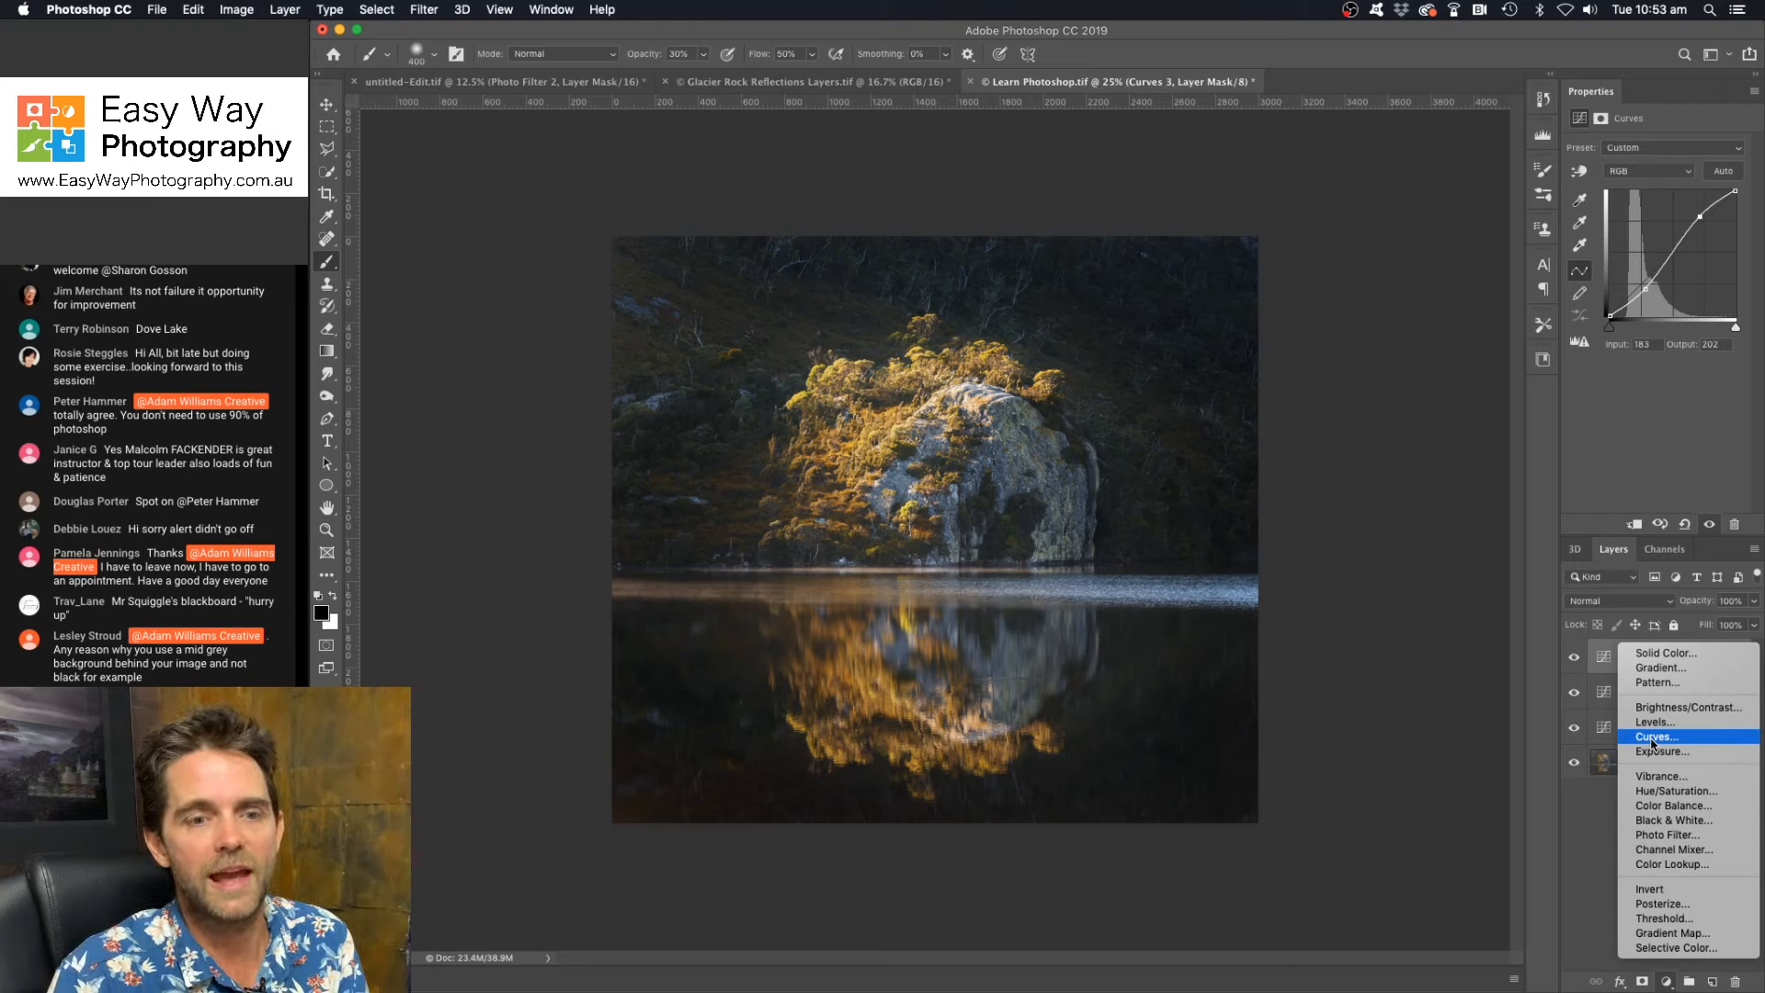
click(1660, 792)
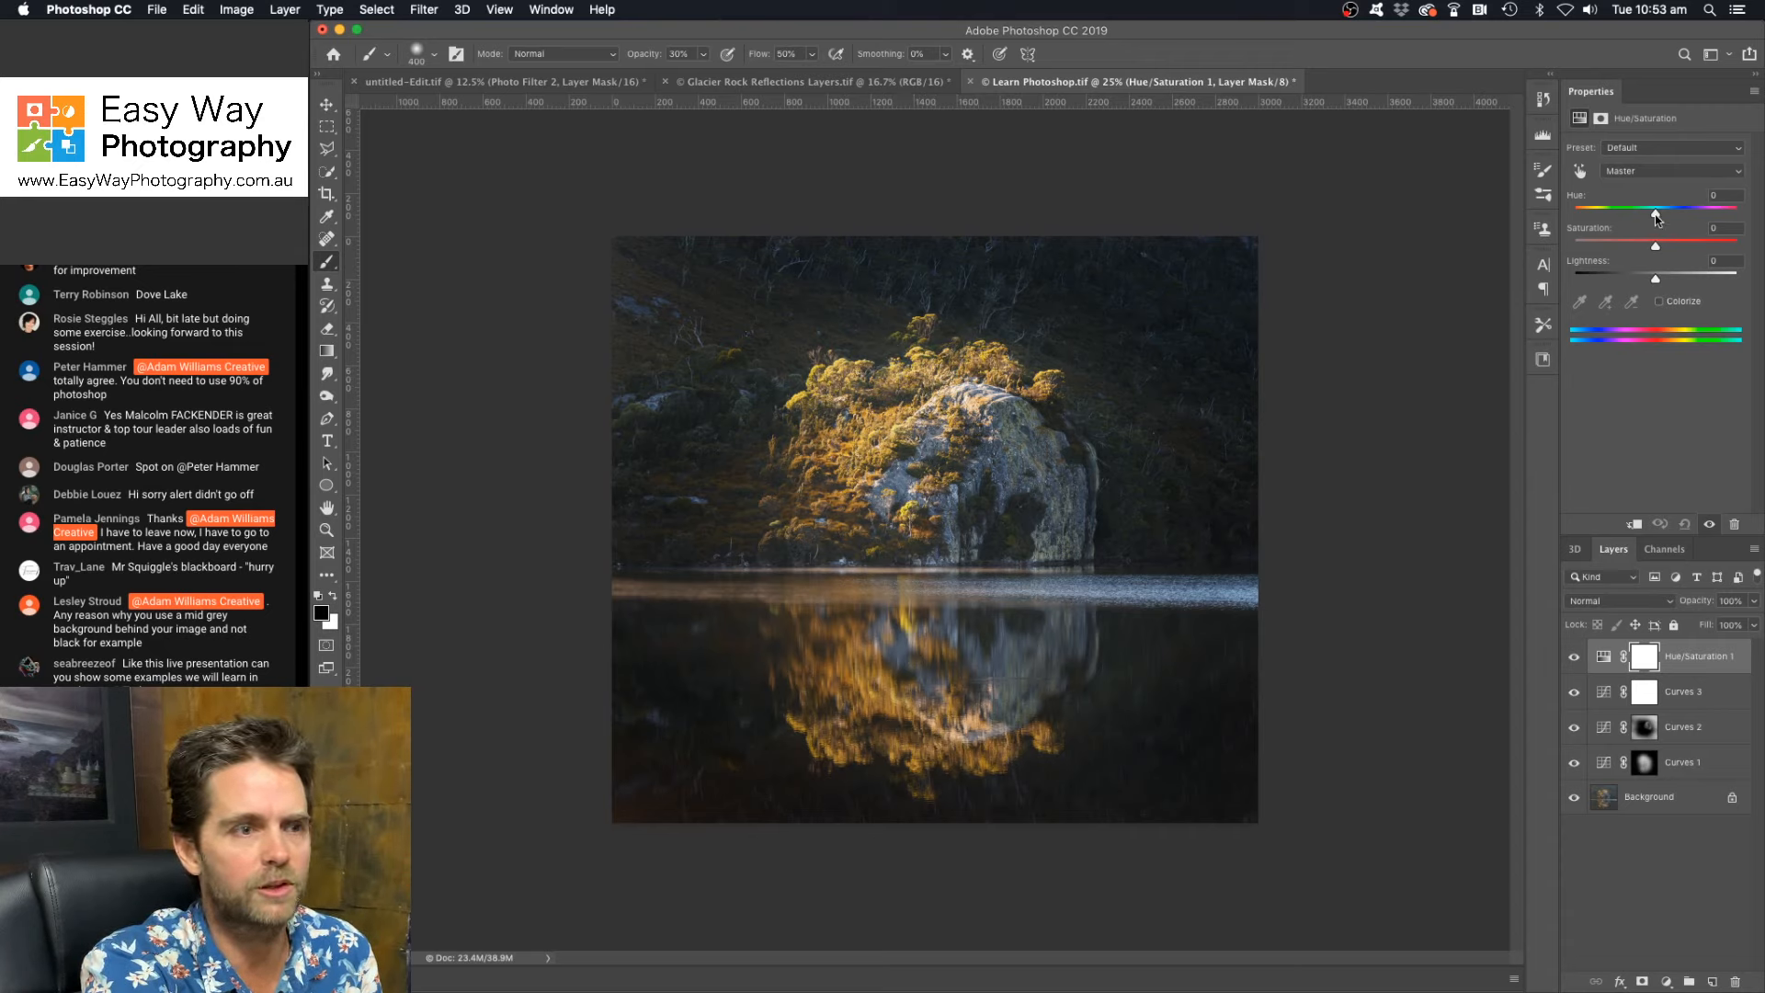
drag(1655, 216, 1653, 217)
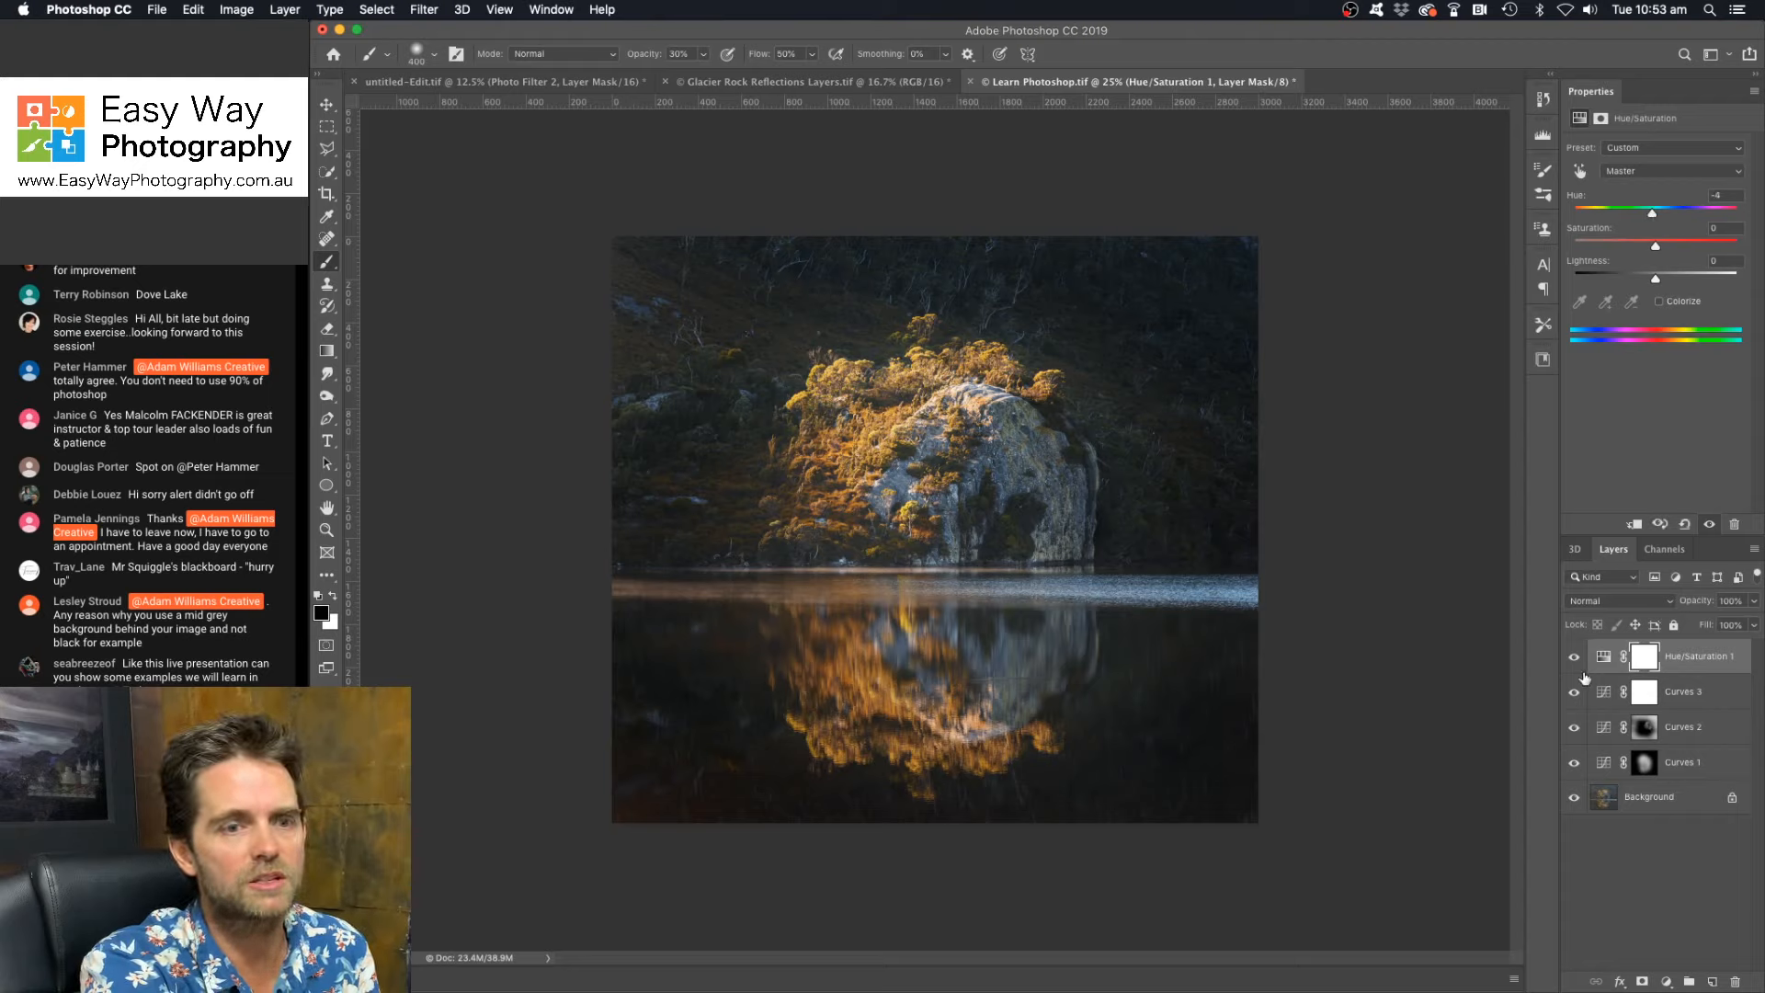
Step: Lower the Hue/Saturation 1 layer's opacity to 50% and compare the photo with and without the hue shift
click(1574, 658)
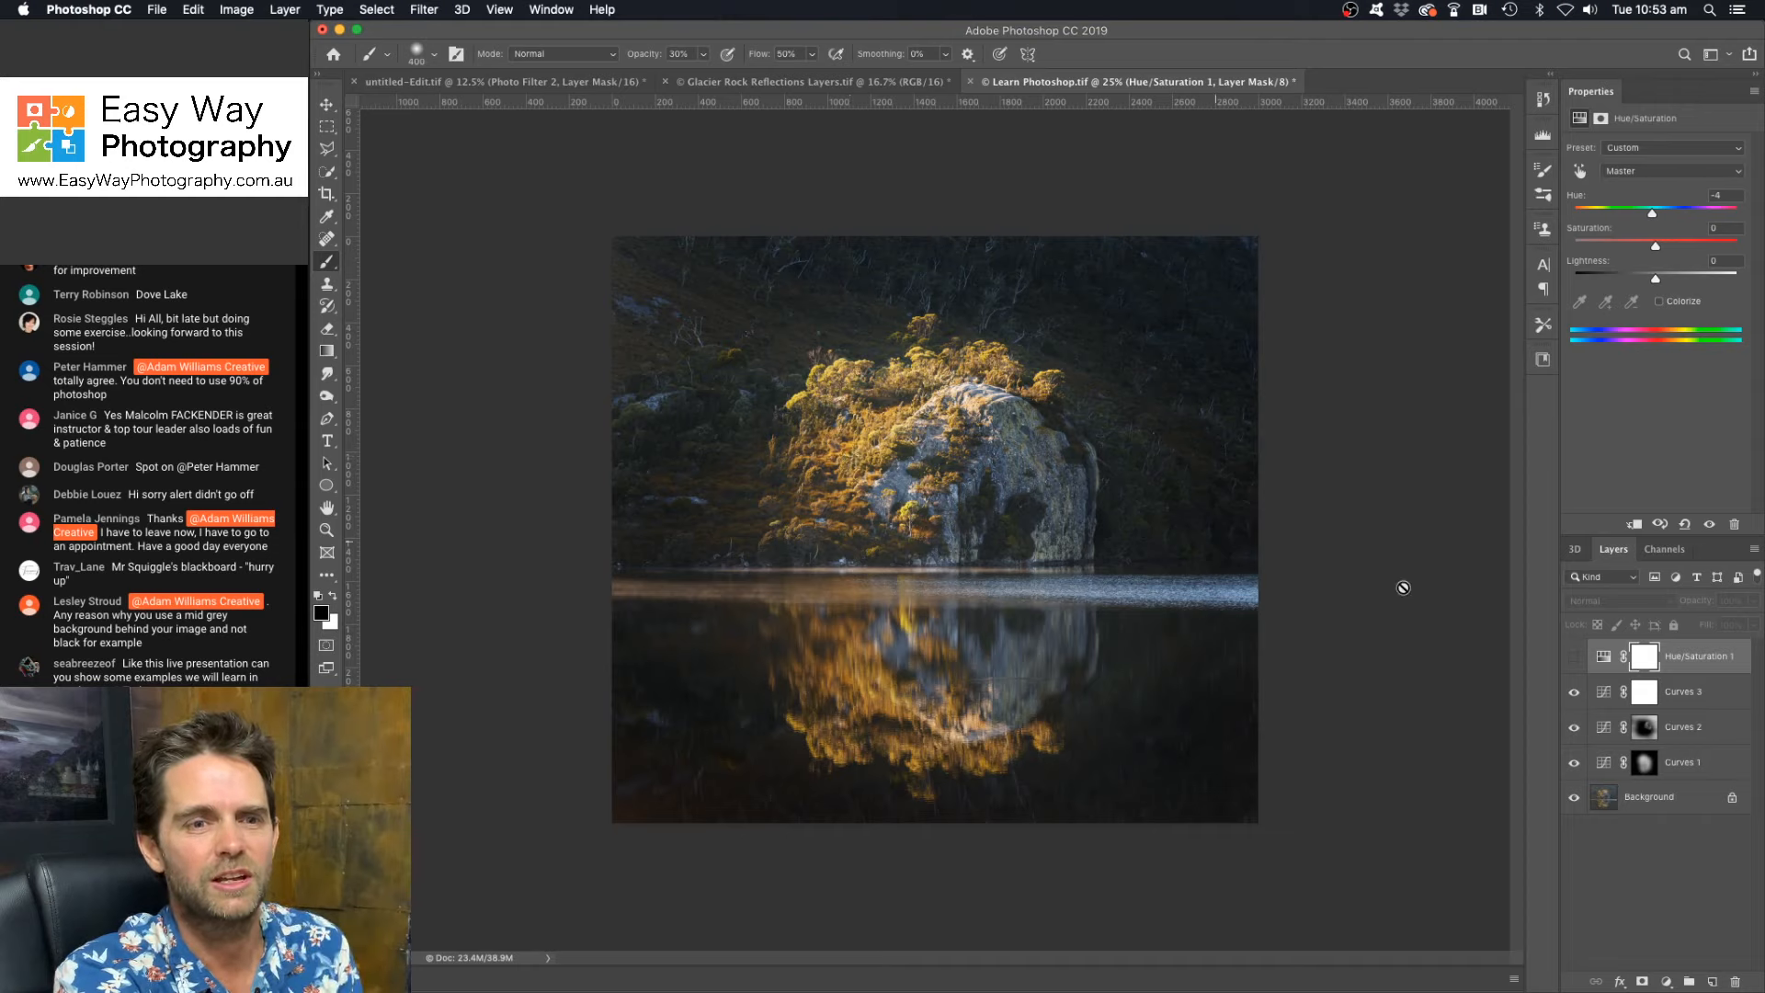
click(1572, 658)
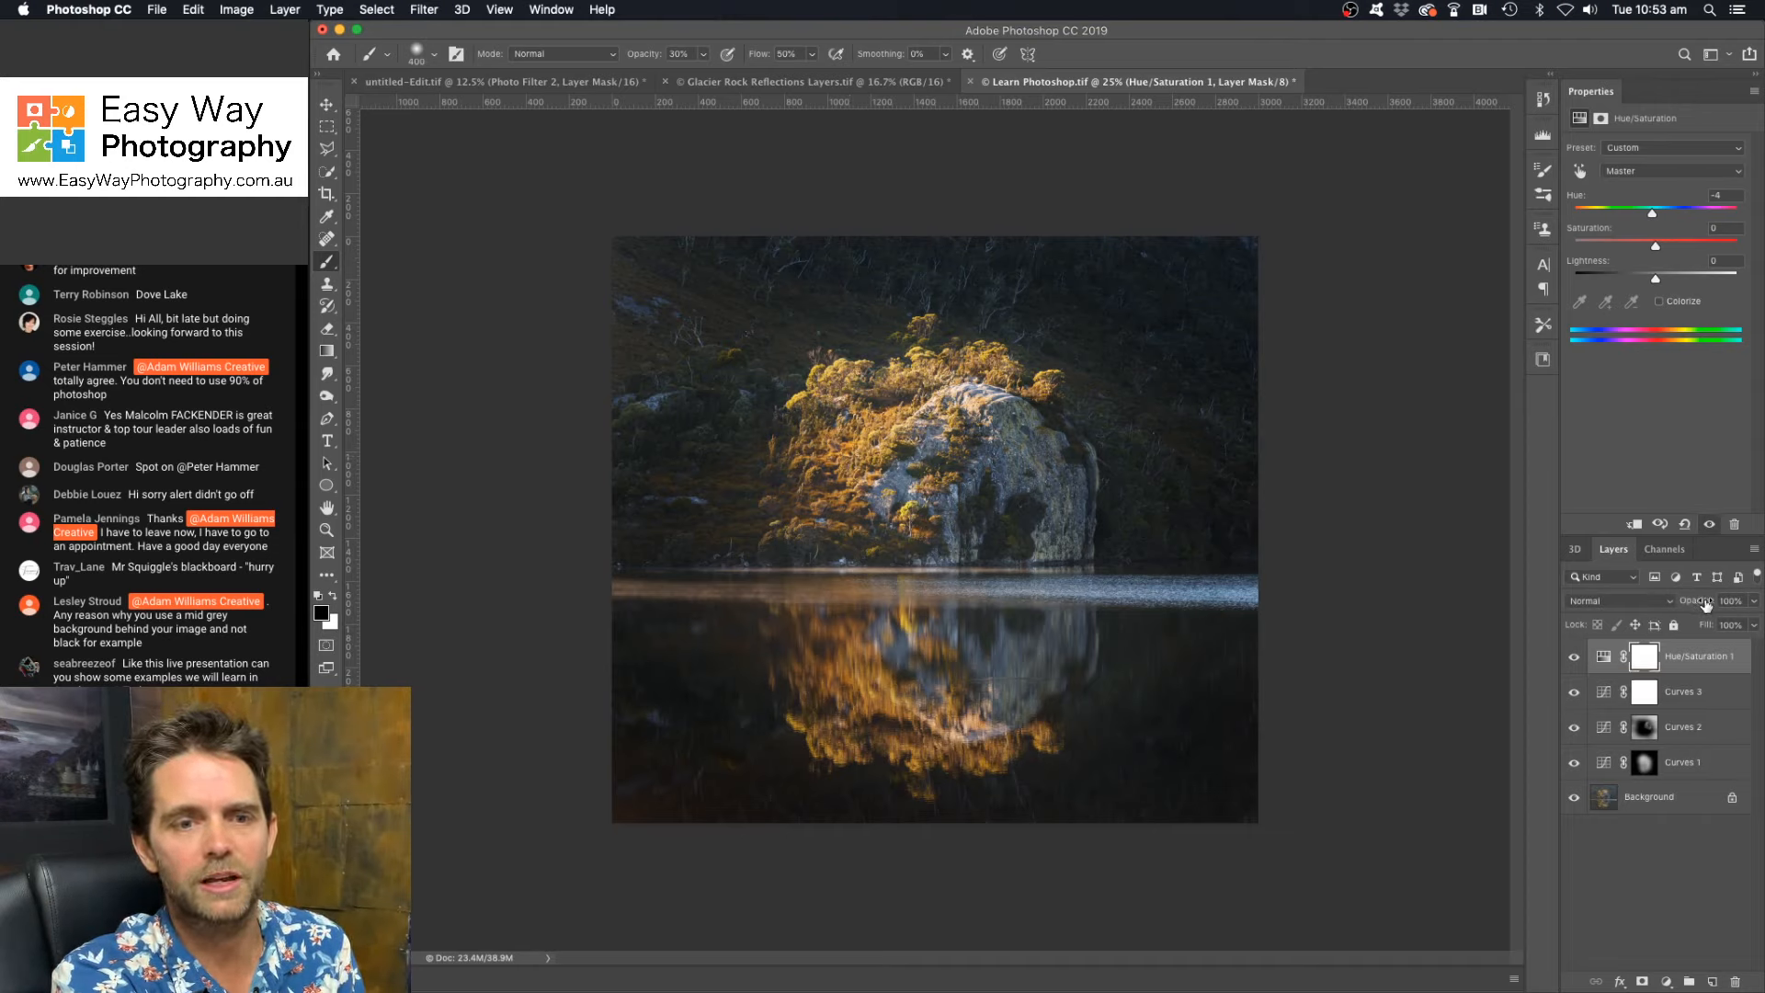
drag(1700, 602, 1663, 606)
click(1573, 659)
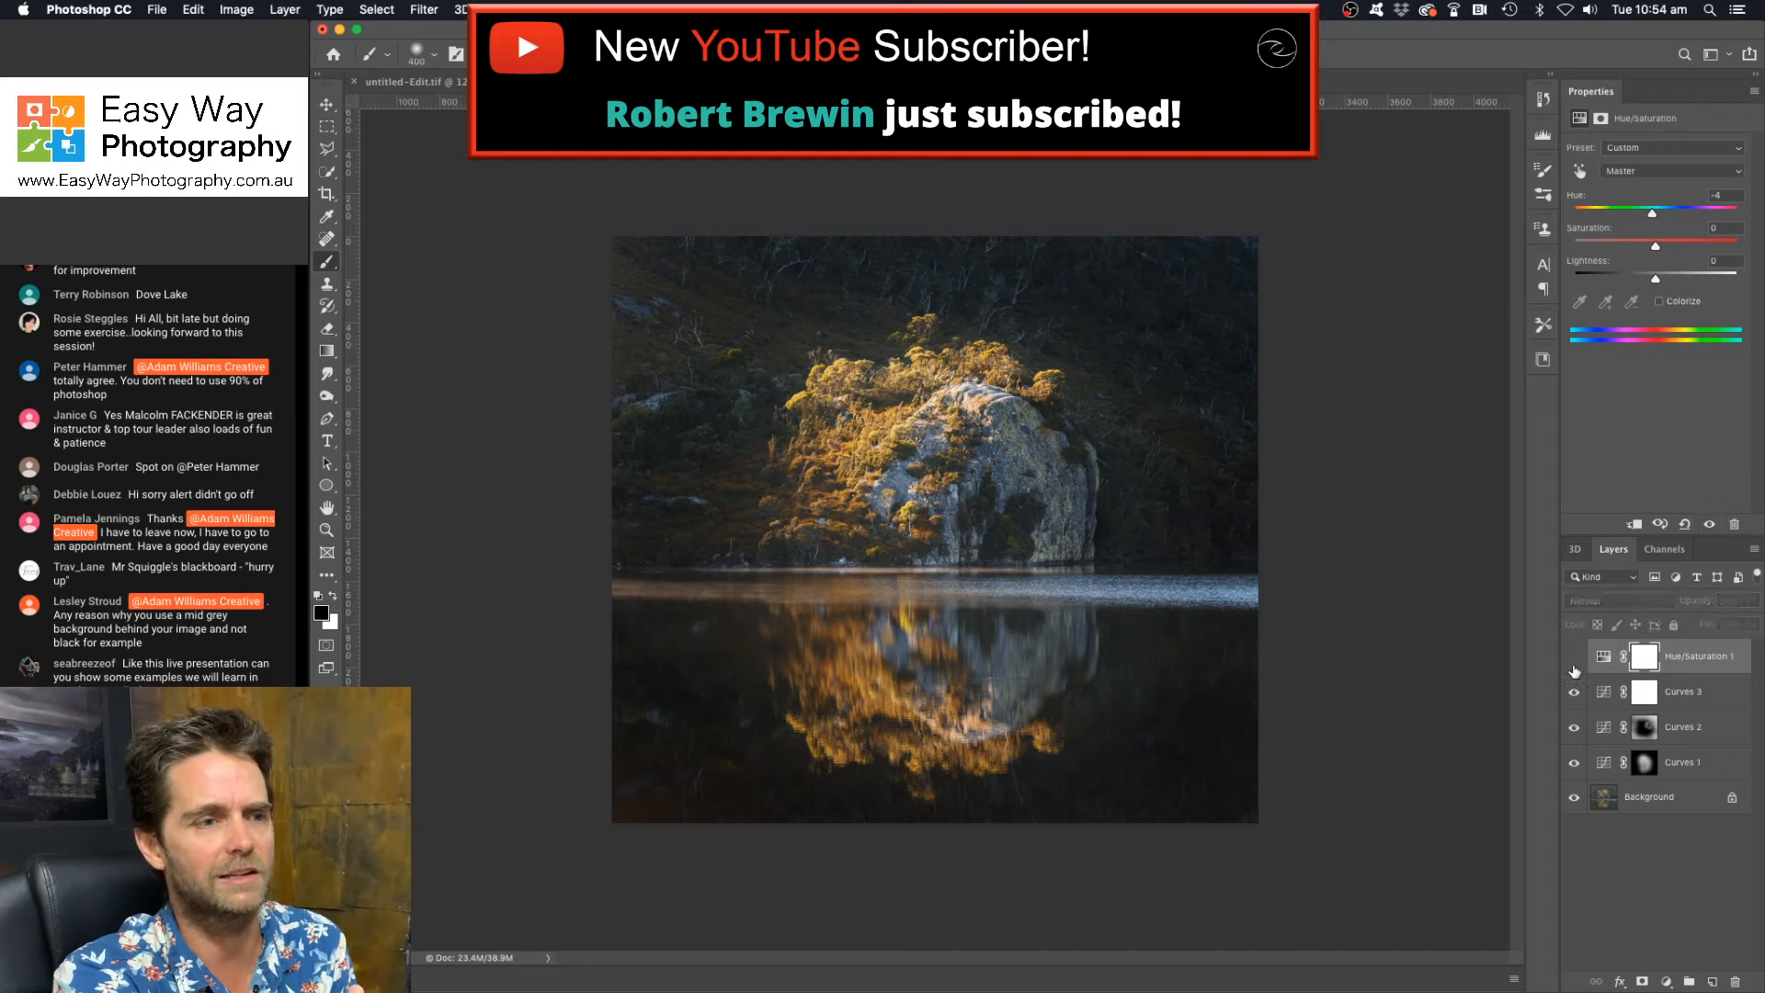
click(1573, 658)
click(1573, 658)
click(1573, 658)
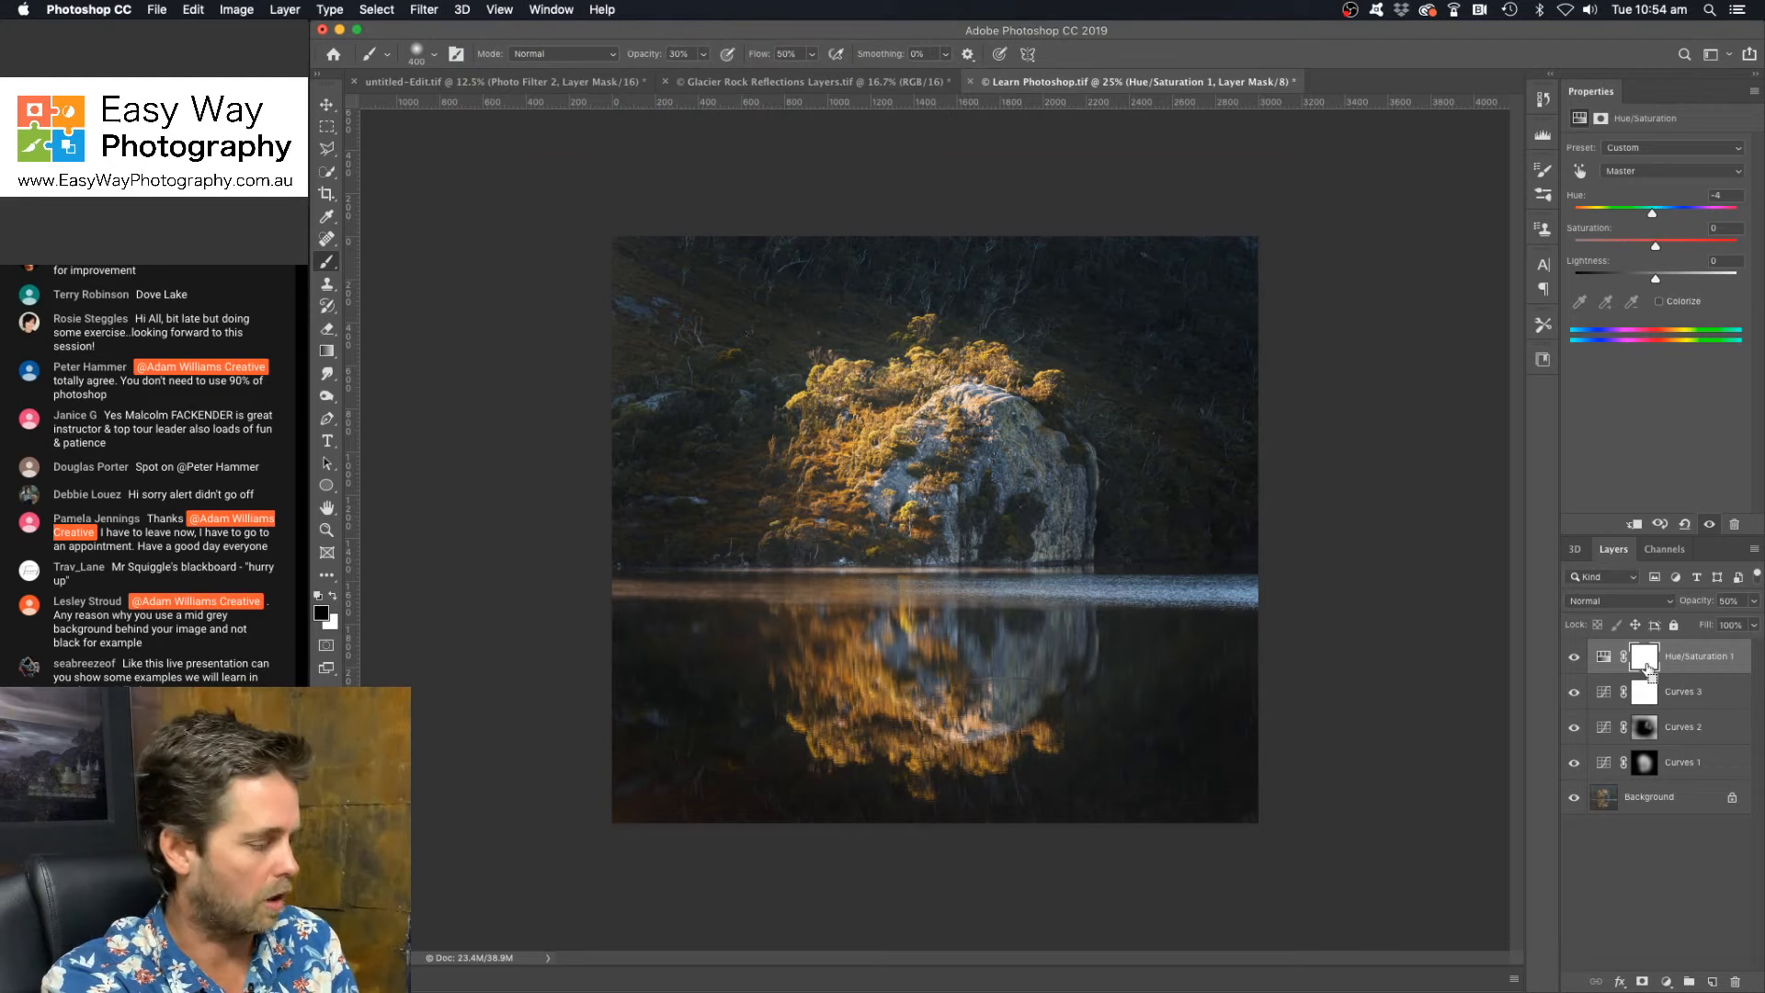
Step: Invert the Hue/Saturation 1 mask to black and paint white with an enlarged soft brush over the sunlit trees, rock and their reflection
key(super+i)
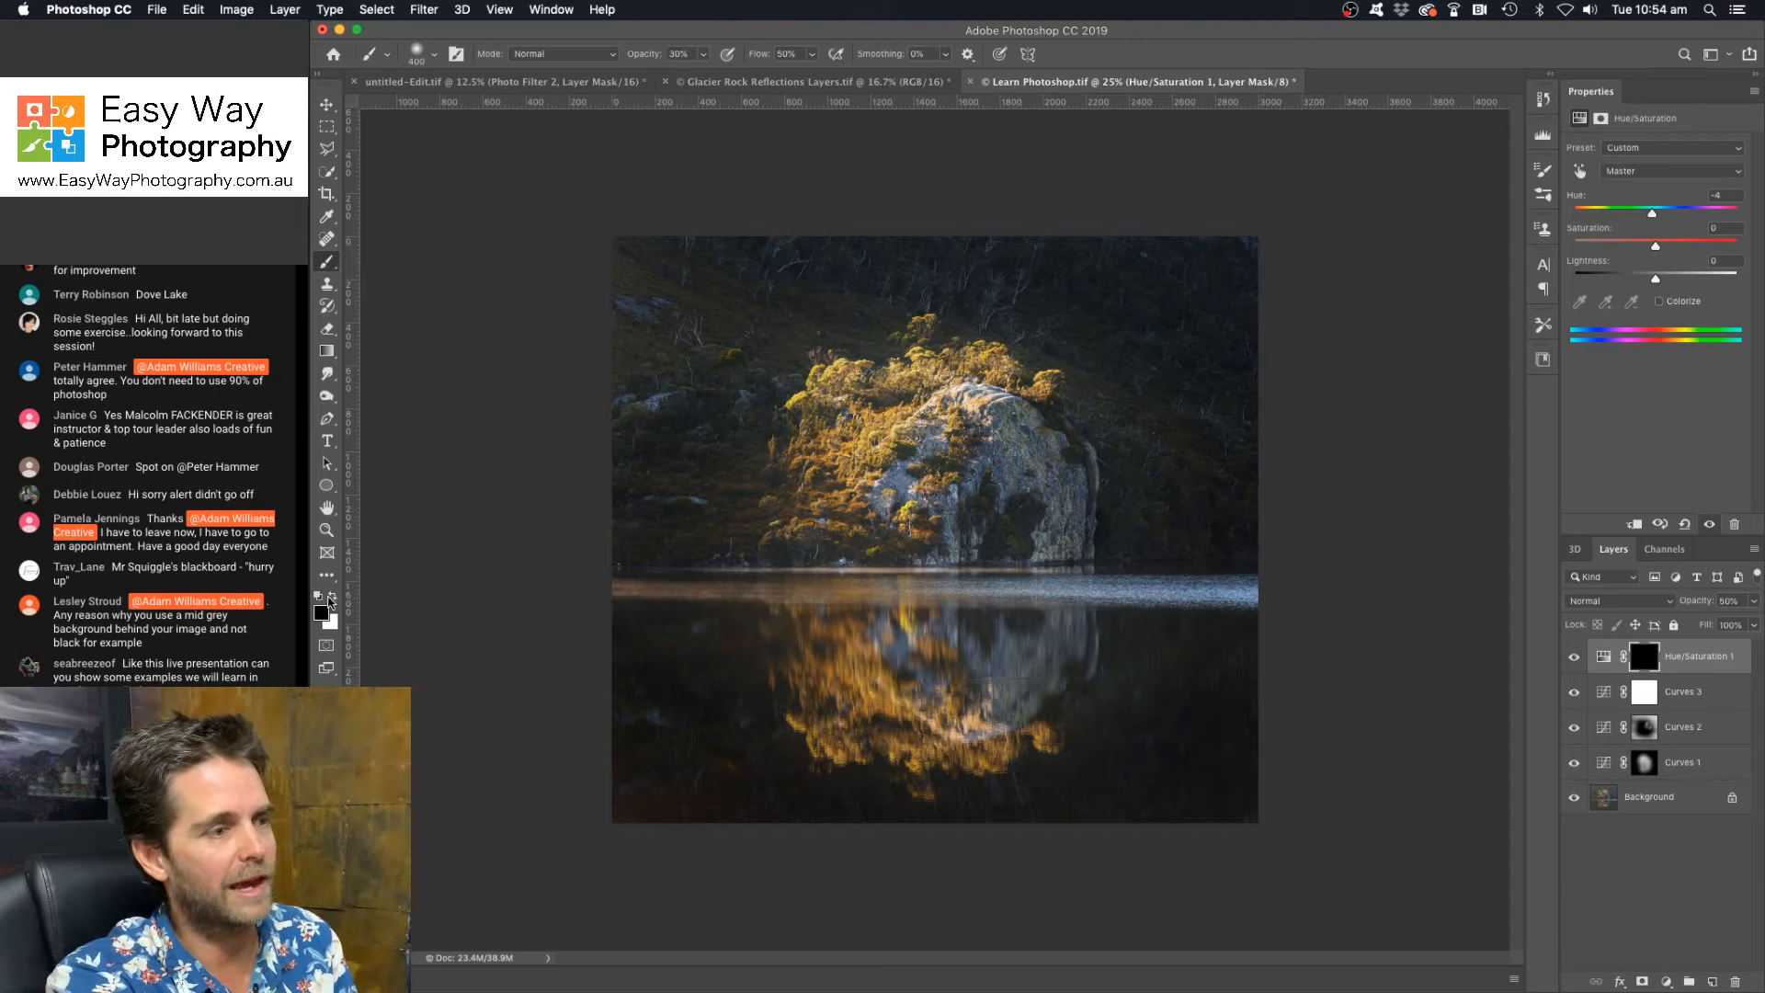
click(333, 597)
key(bracketright)
key(bracketright)
key(bracketright)
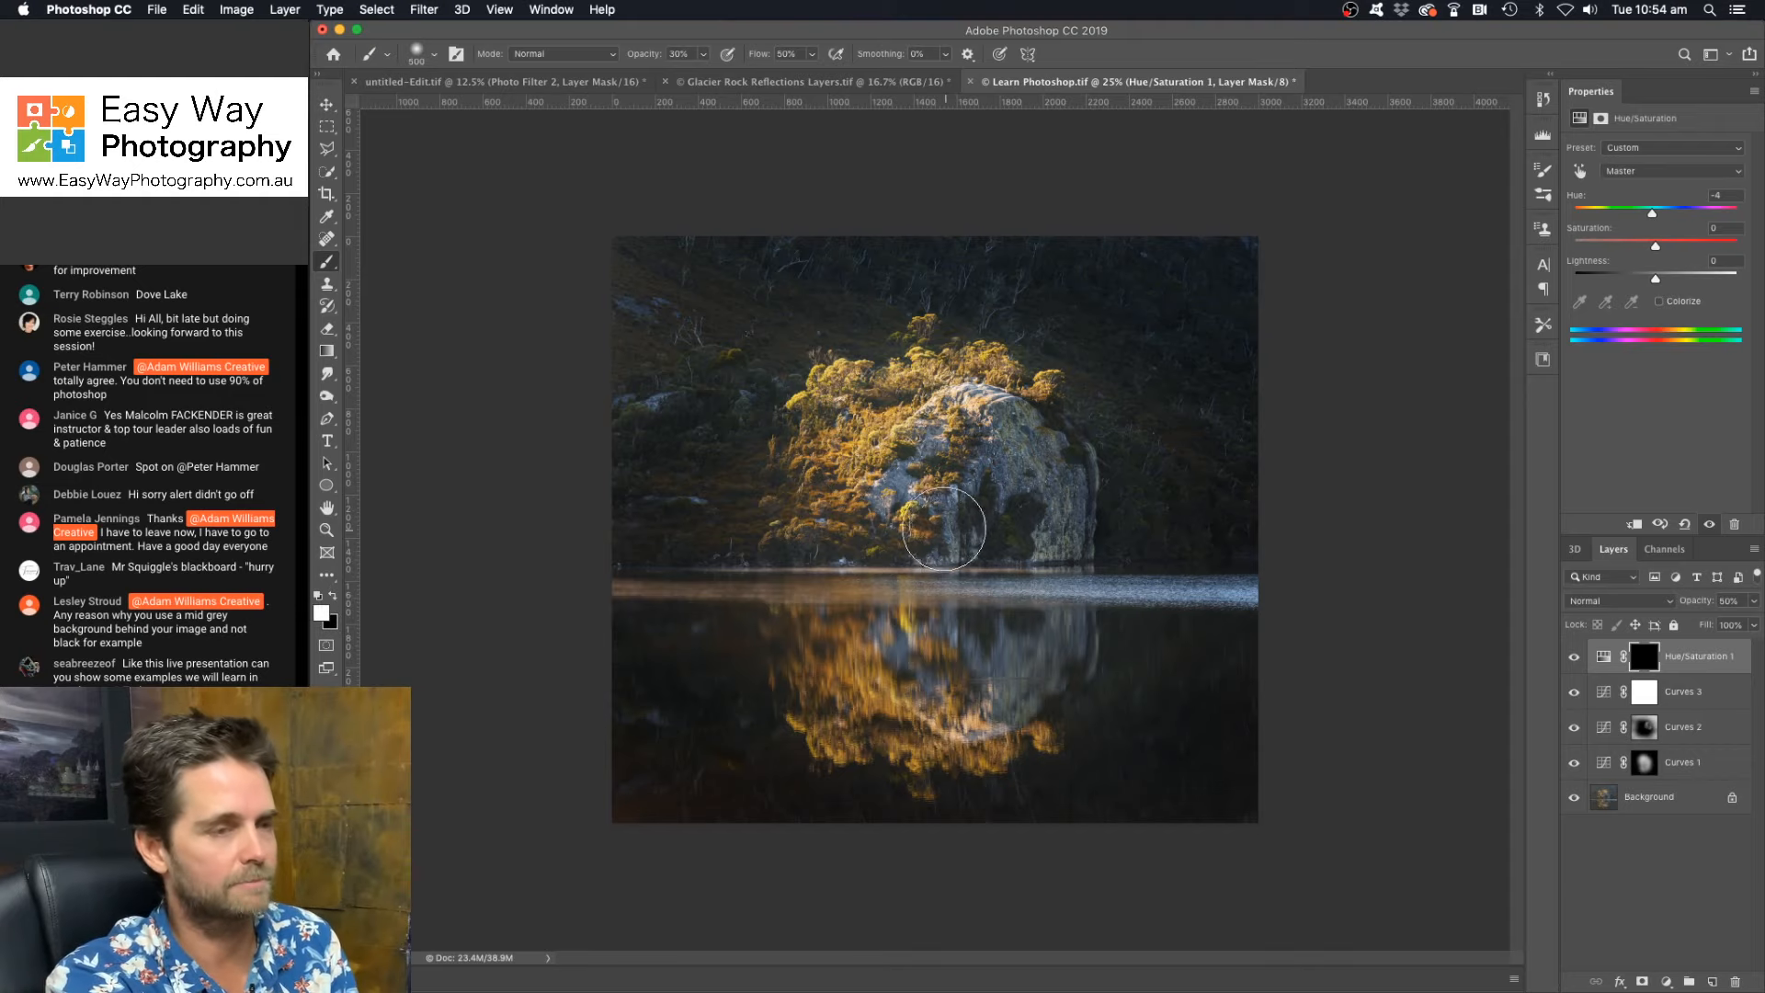
key(bracketright)
key(bracketright)
key(bracketright)
key(bracketright)
mouse_move(848, 421)
mouse_down()
mouse_move(1006, 425)
mouse_move(837, 441)
mouse_move(984, 442)
mouse_move(840, 386)
mouse_move(956, 570)
mouse_move(907, 682)
mouse_move(869, 671)
mouse_move(893, 658)
mouse_up()
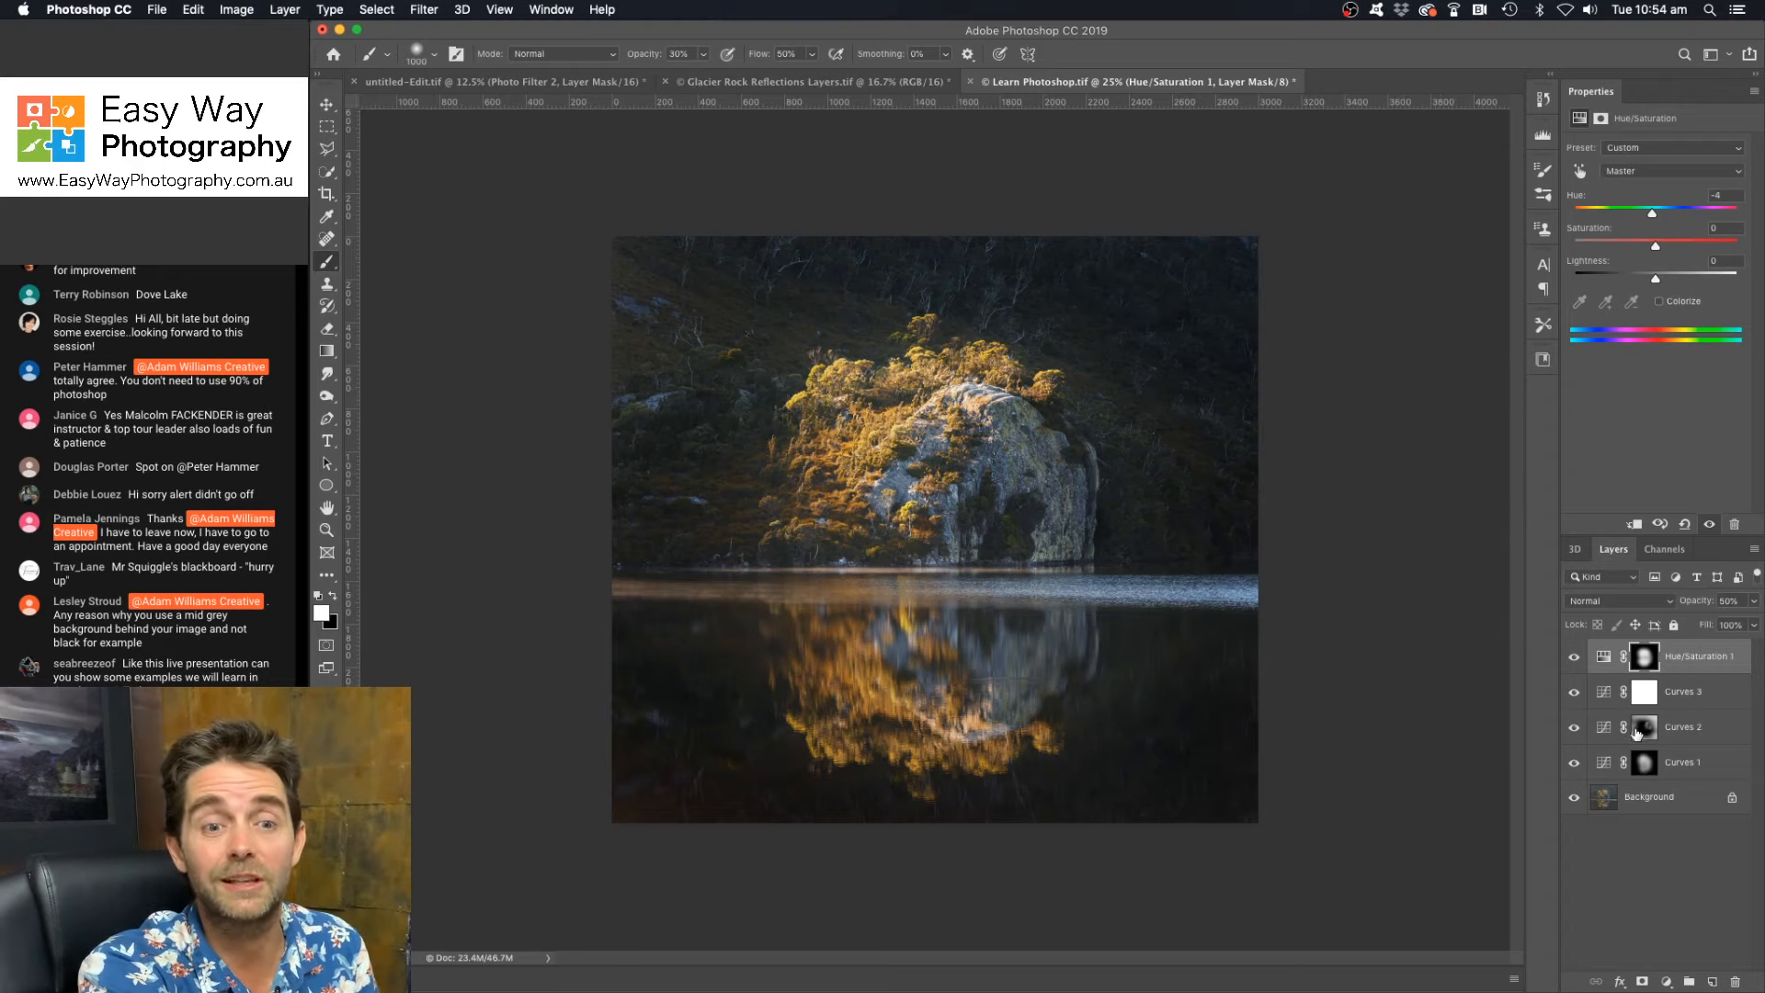
Step: Add a Photo Filter adjustment layer above Hue/Saturation 1
click(1667, 981)
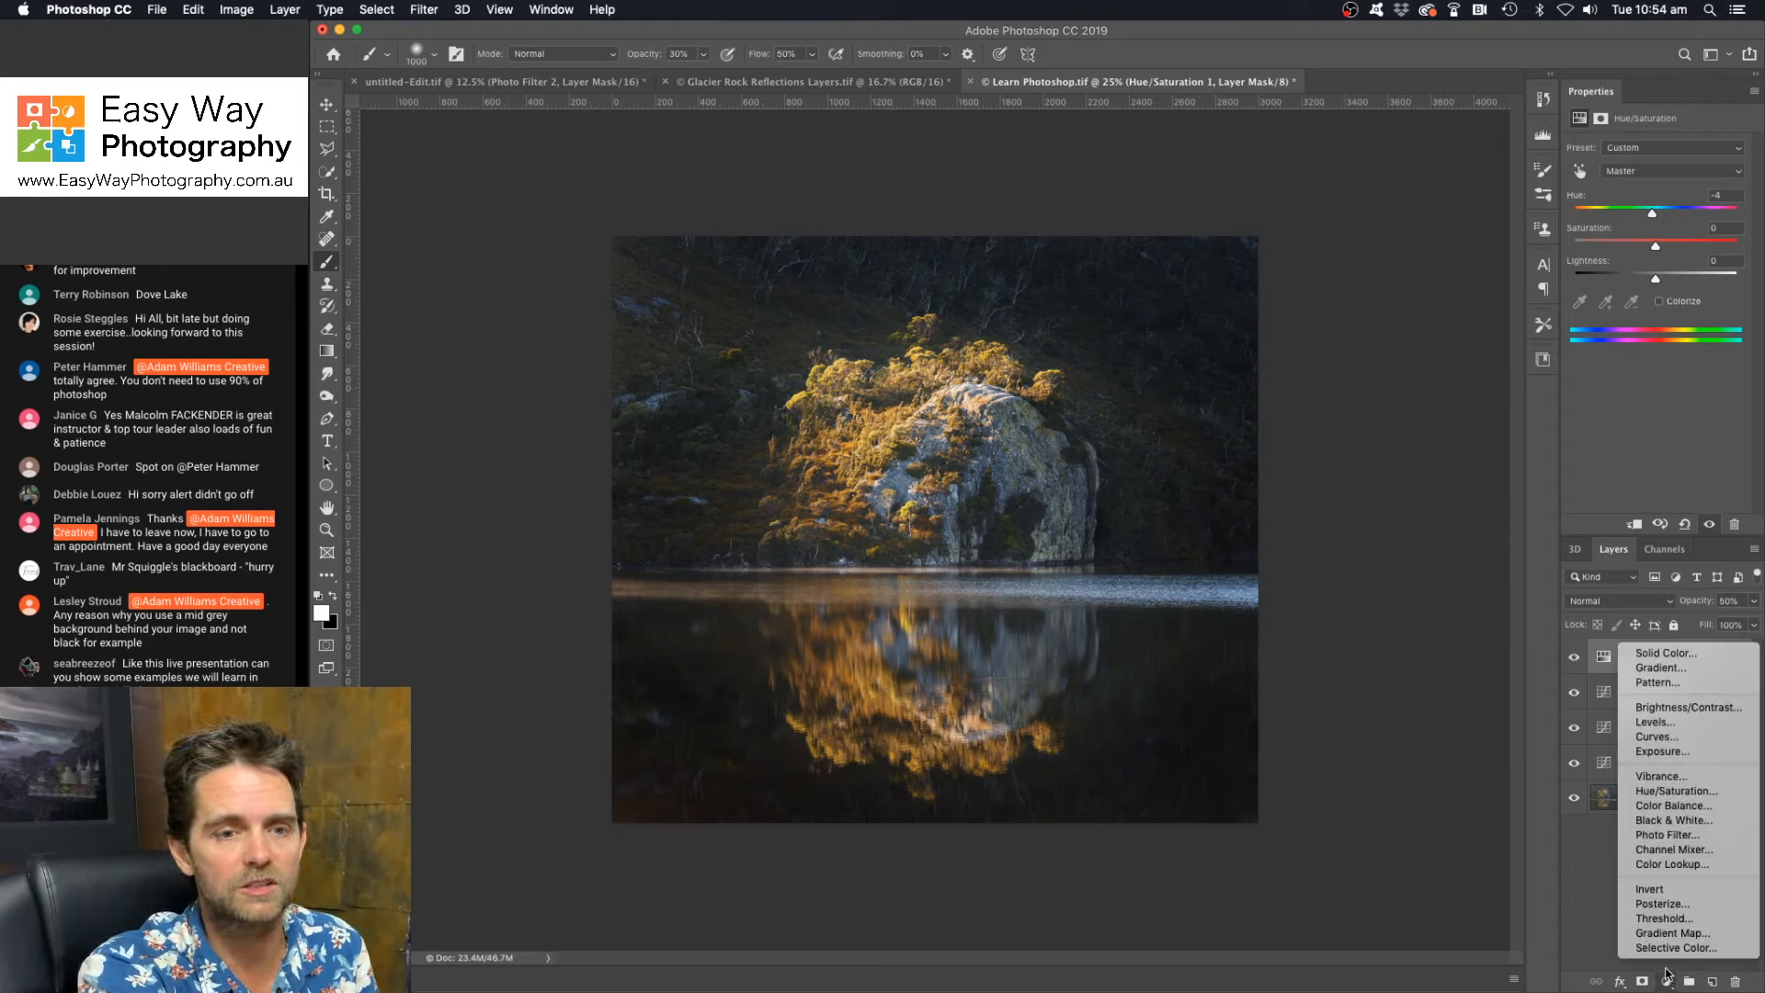
click(1611, 878)
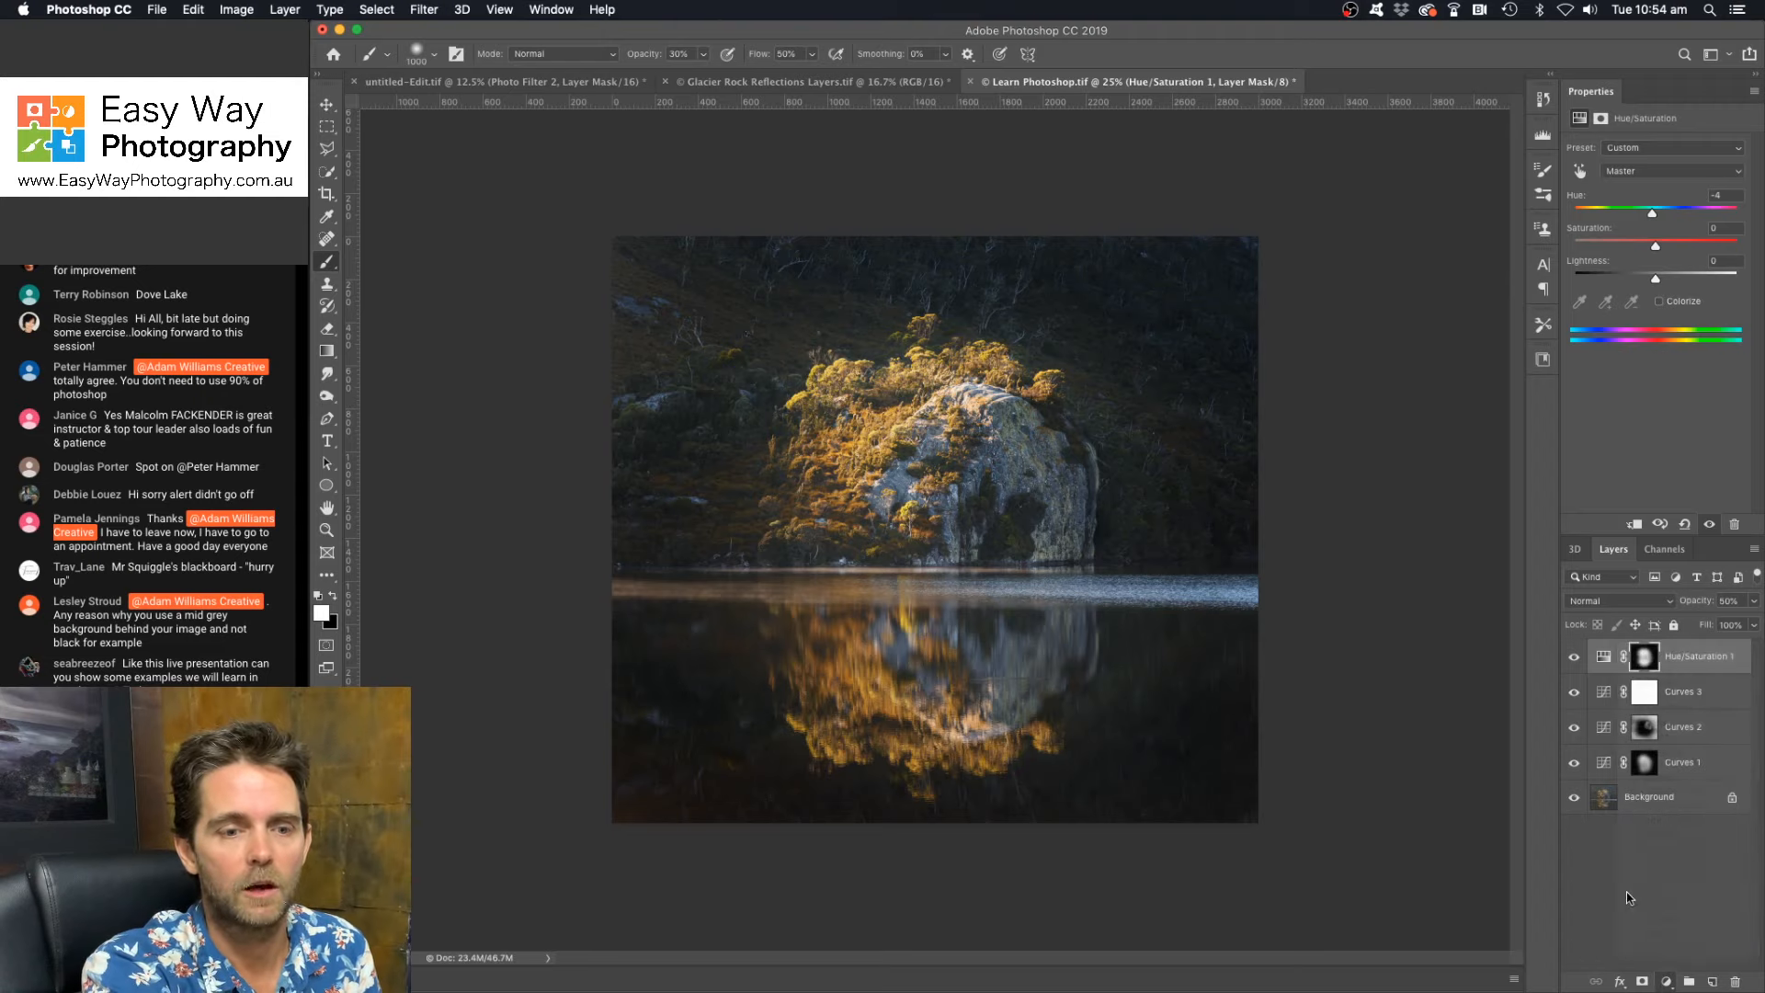
click(1666, 981)
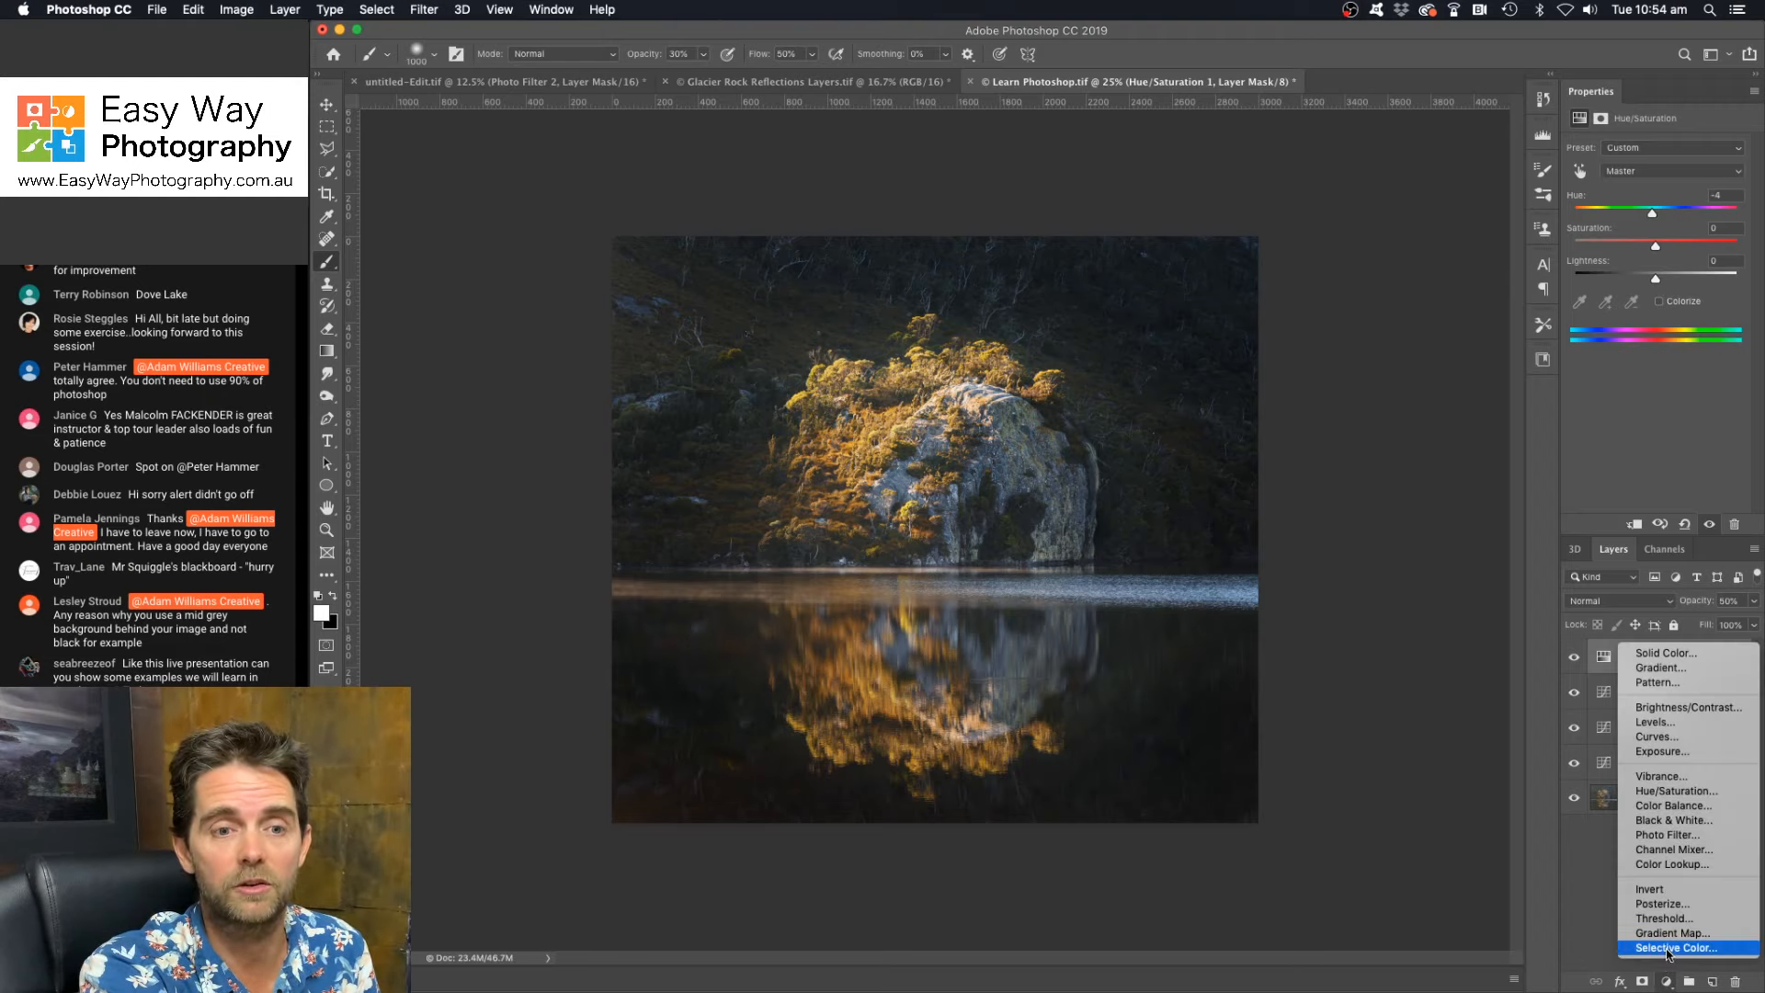
click(1675, 838)
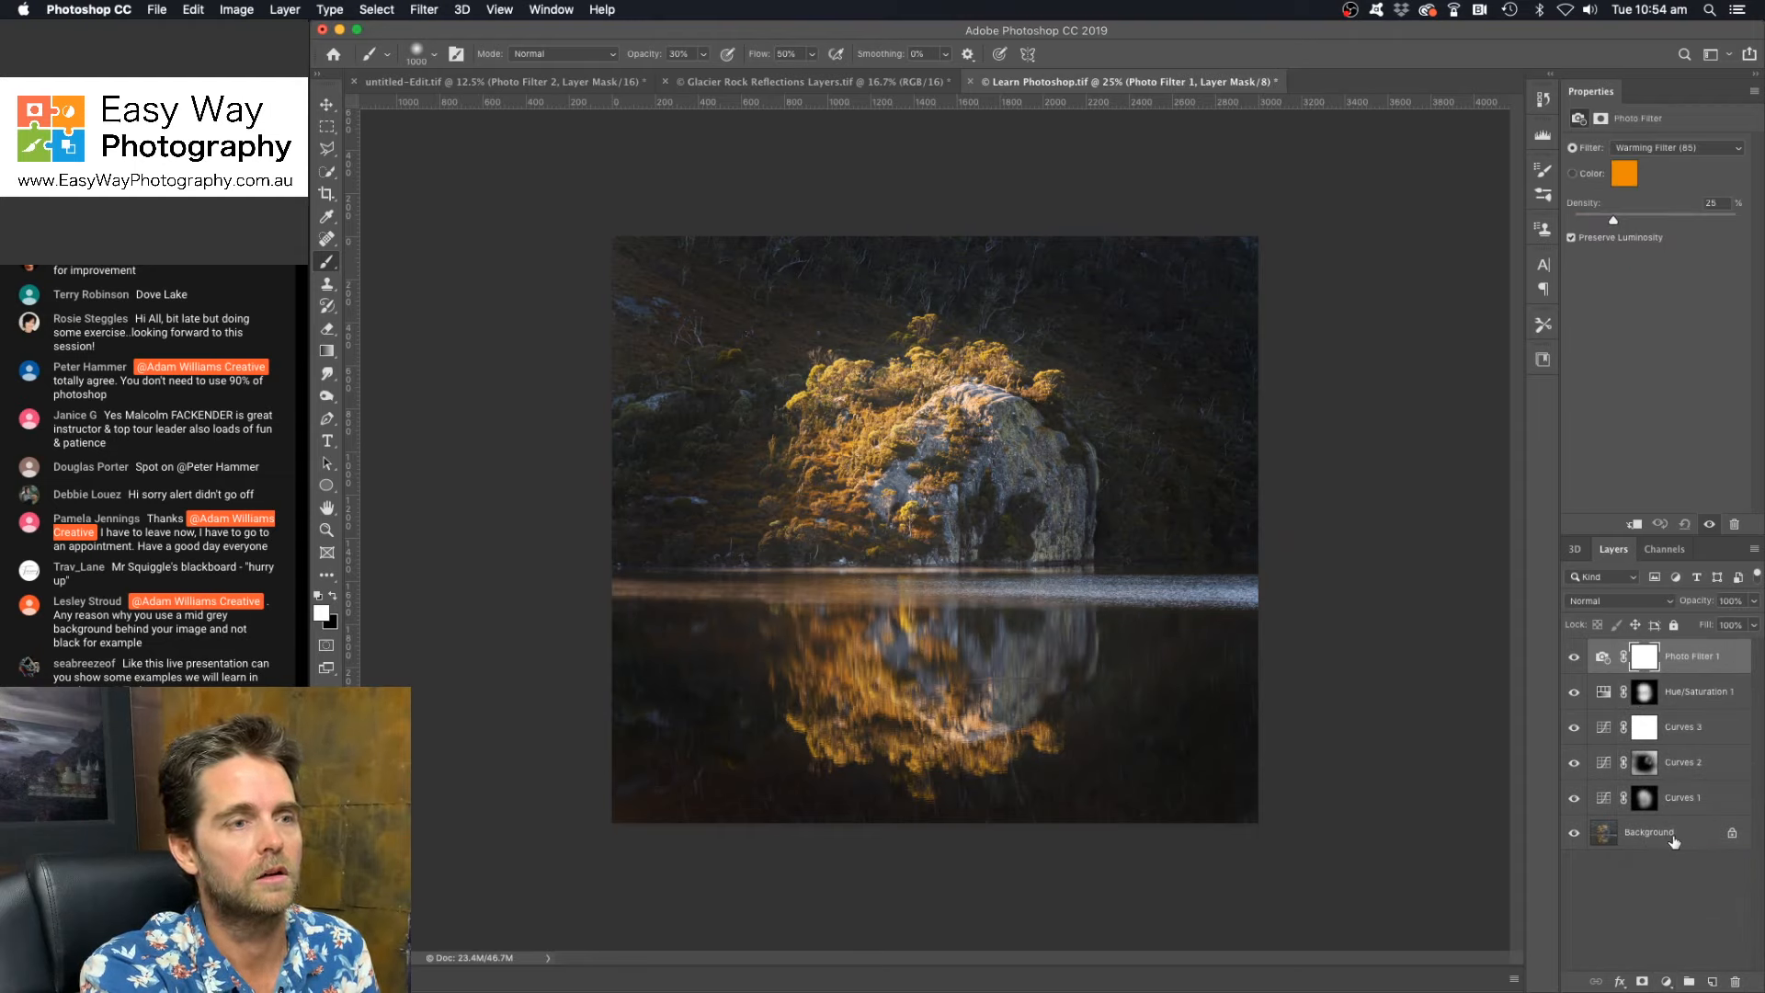
Step: Try Warming Filter (LBA) and Warming Filter (81) on the photo filter, and return it to Warming Filter (85)
click(1668, 147)
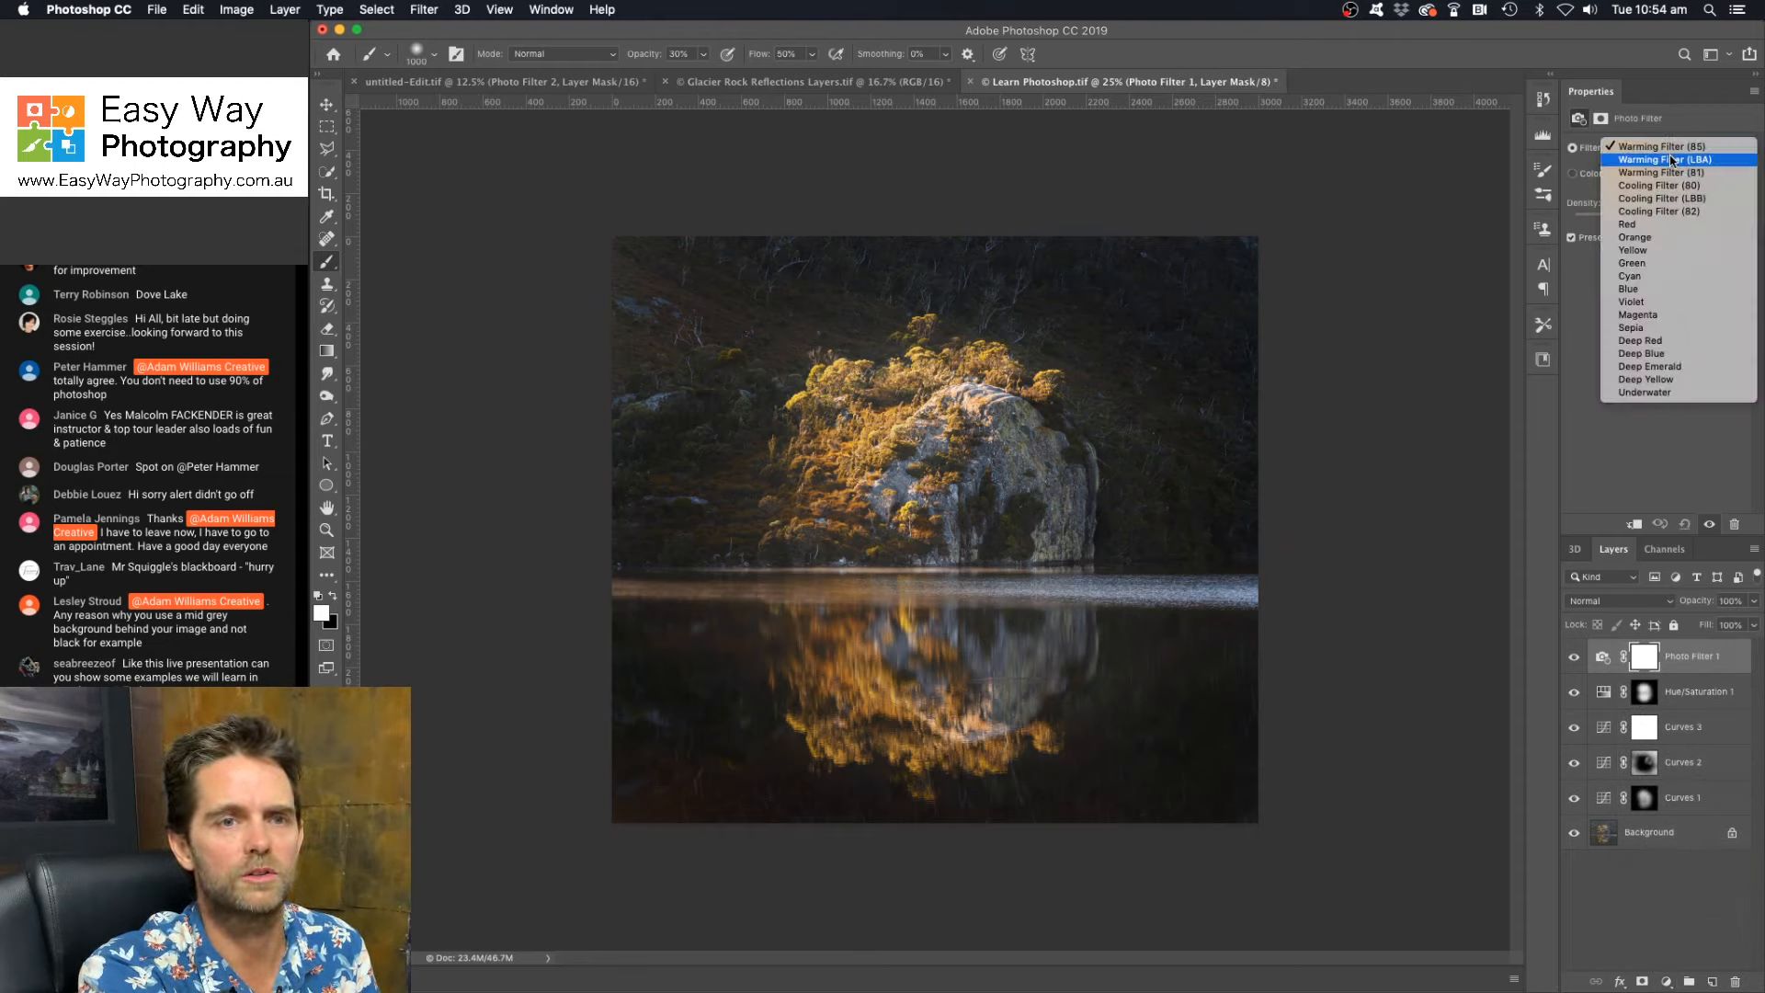
click(1672, 160)
click(1673, 150)
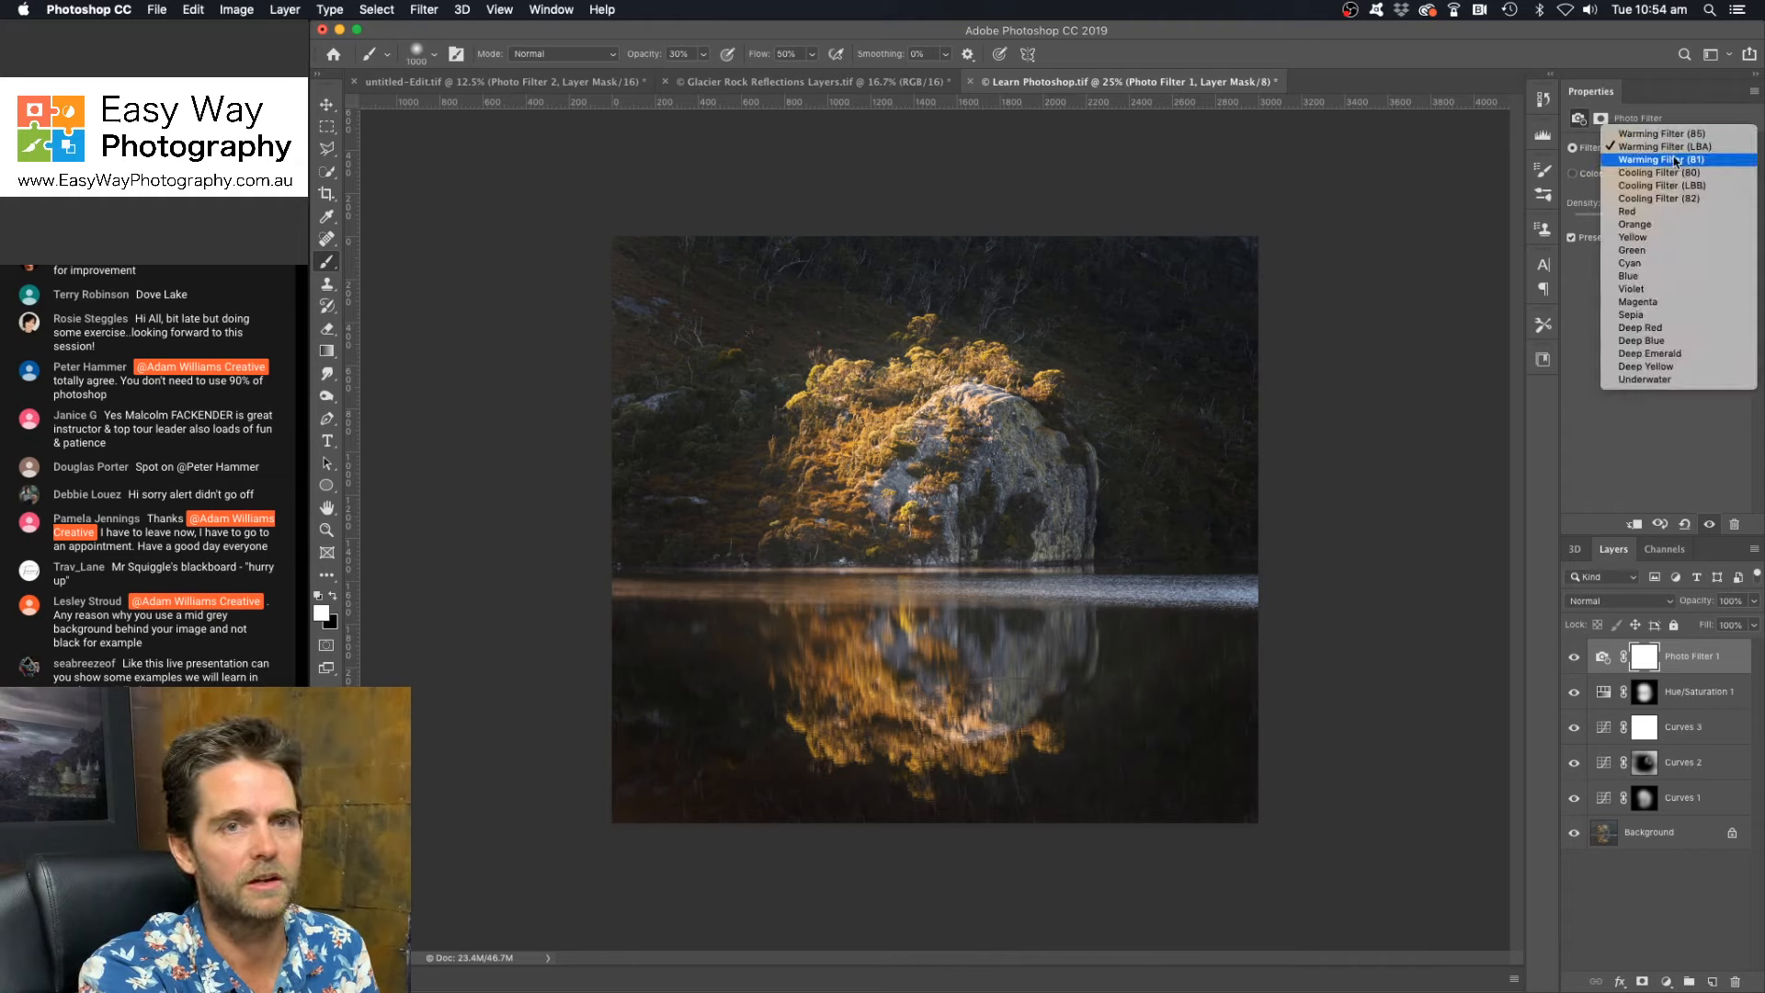
click(1673, 161)
click(1669, 151)
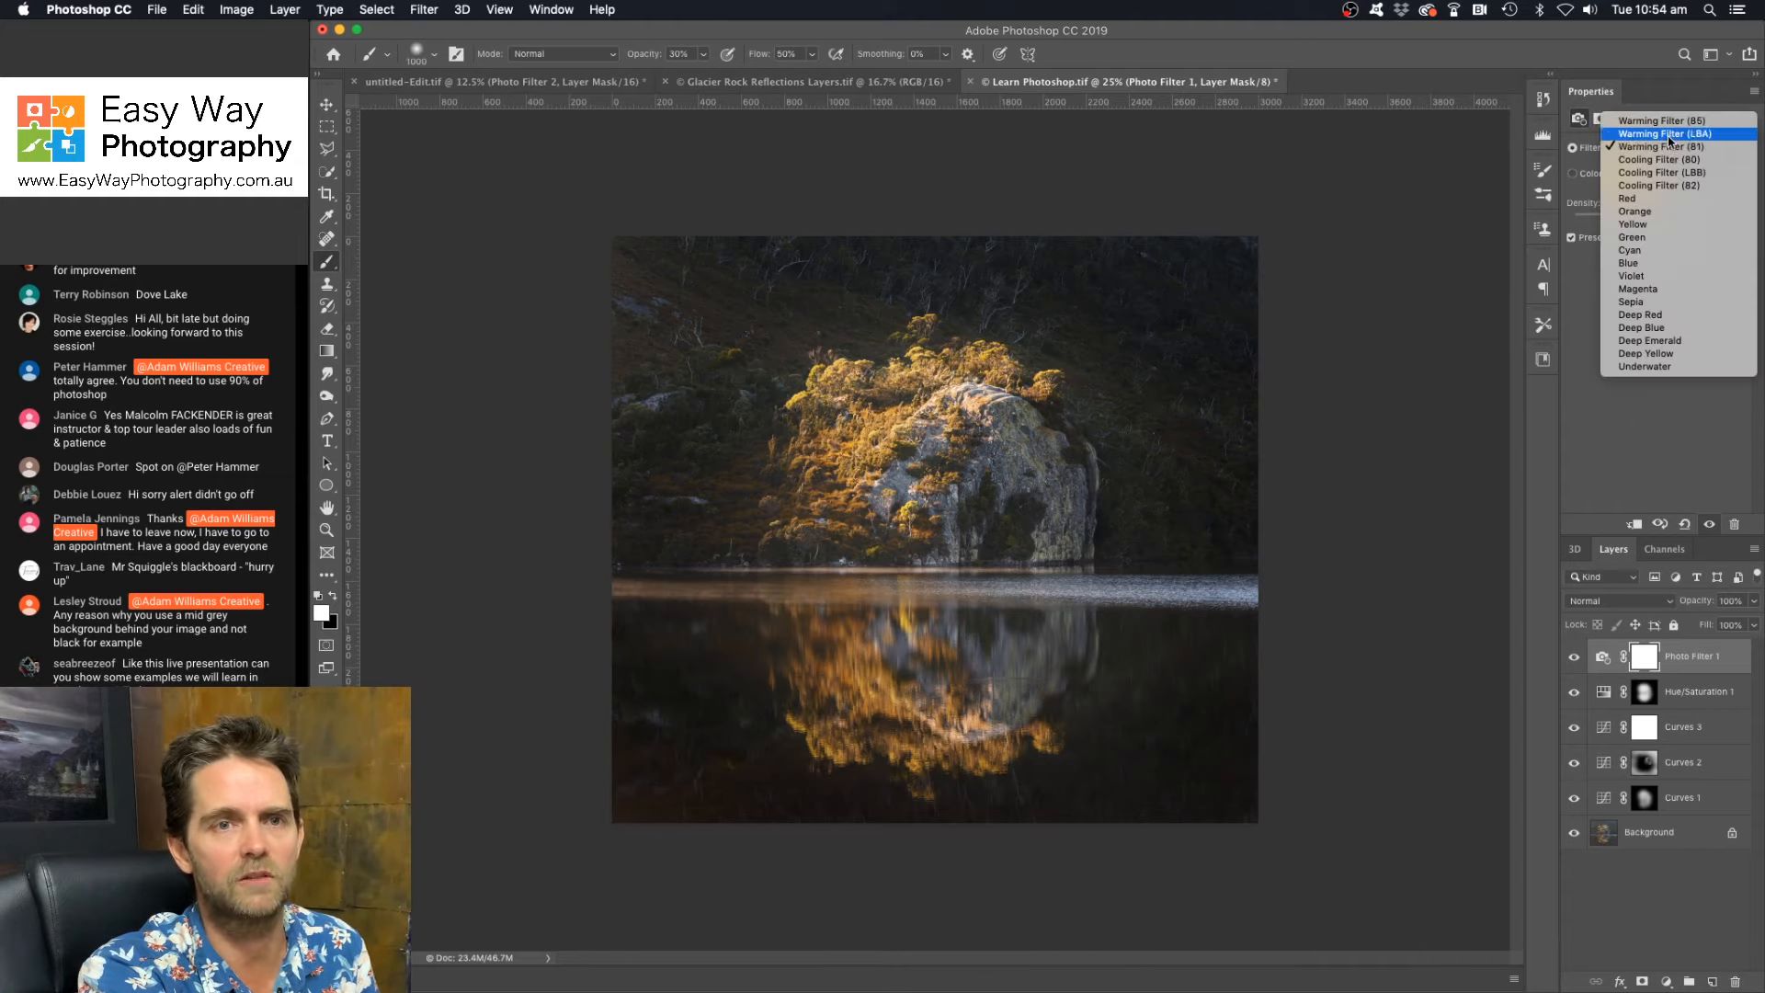
click(1666, 122)
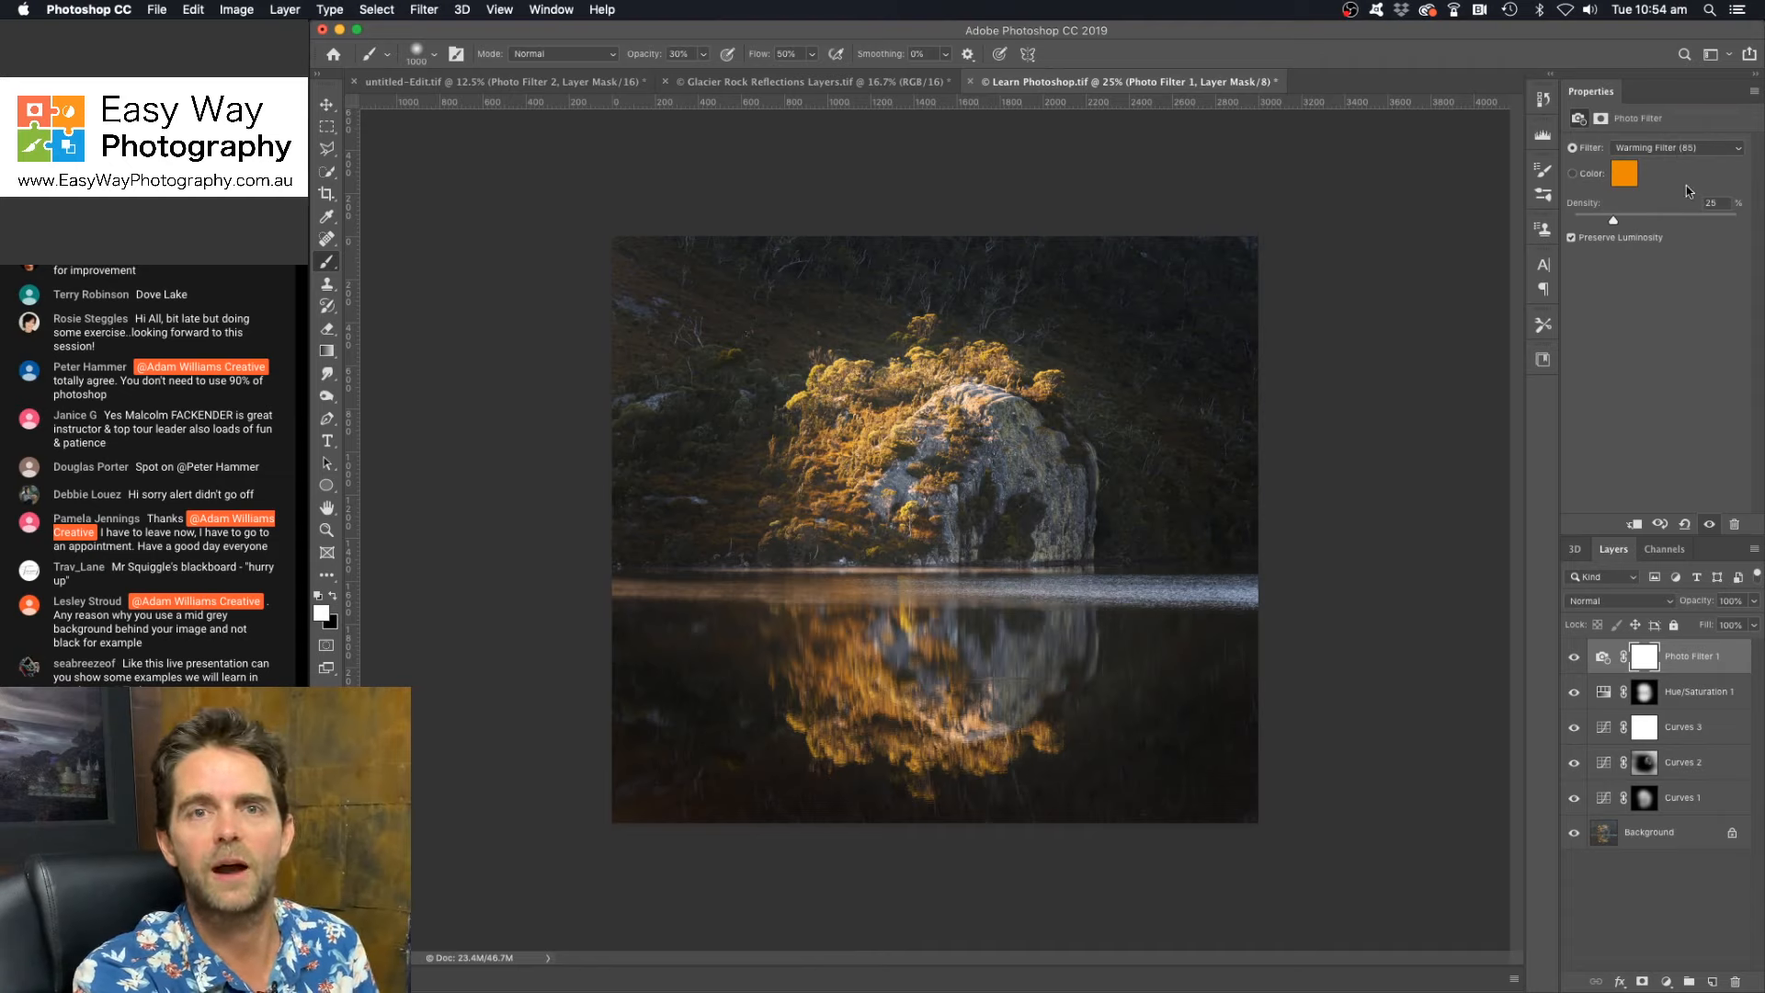
Step: Check Photo Filter 1's effect, and mask it so the warming is painted in only over the sunlit trees, rock and reflection
click(1576, 658)
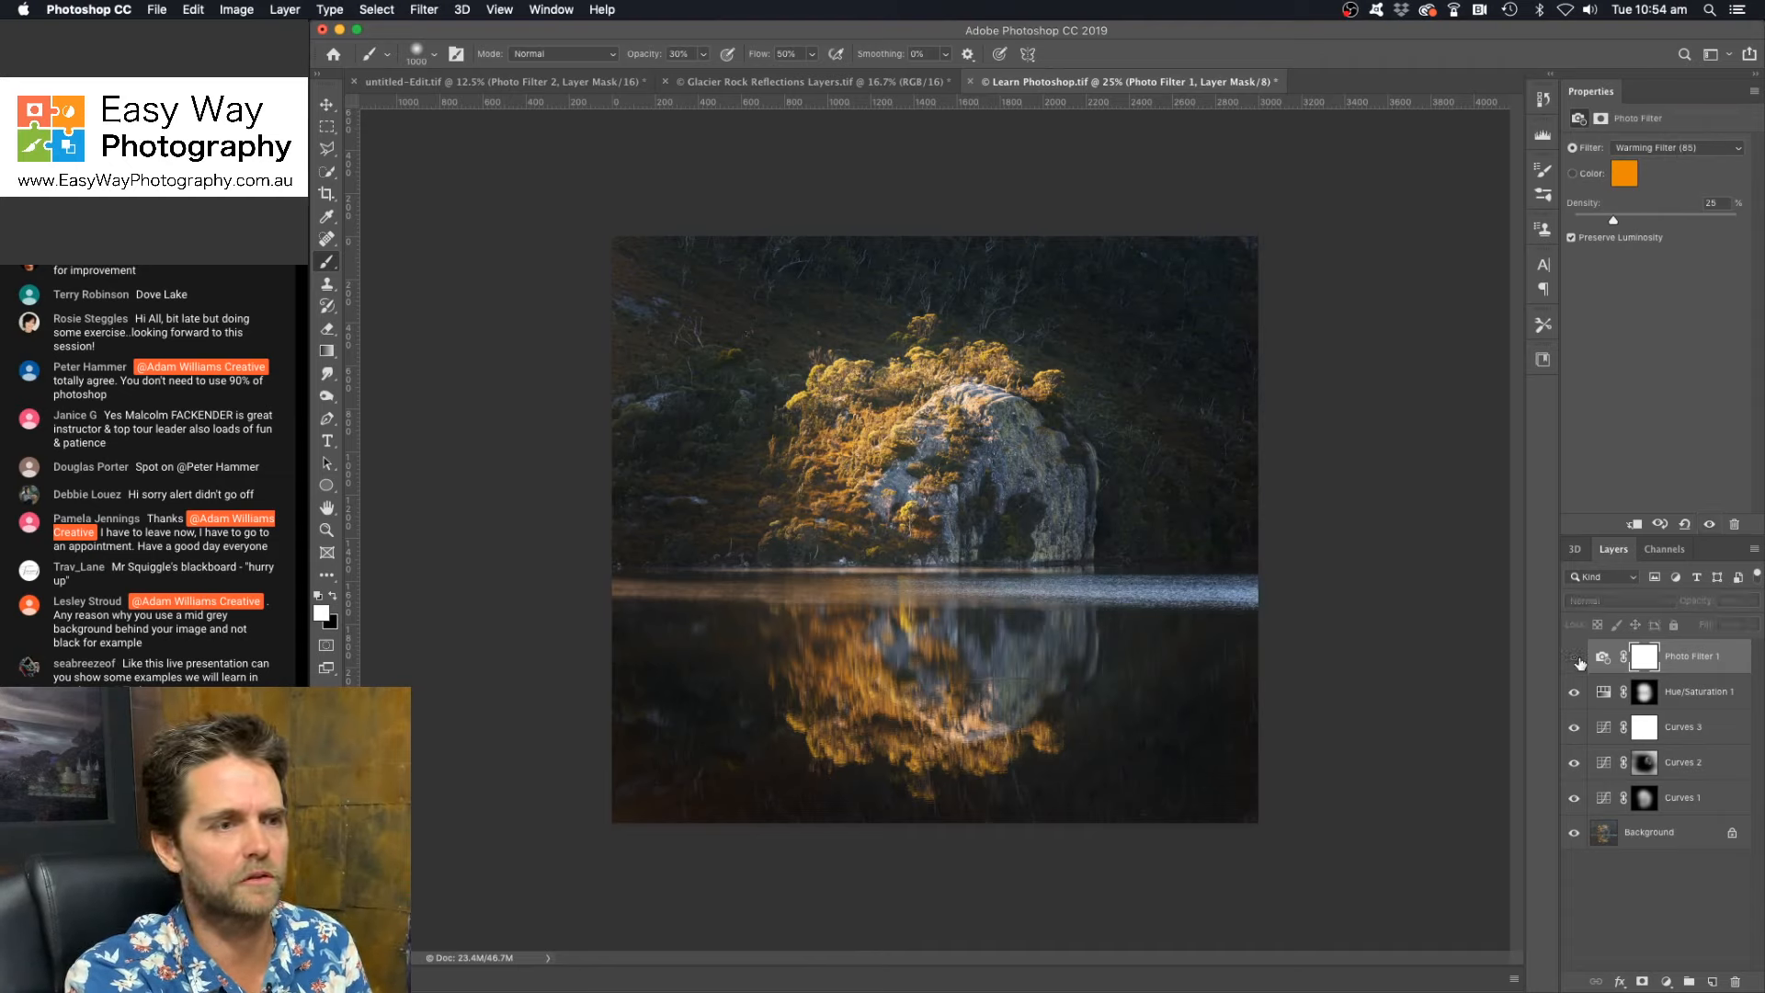
click(1576, 658)
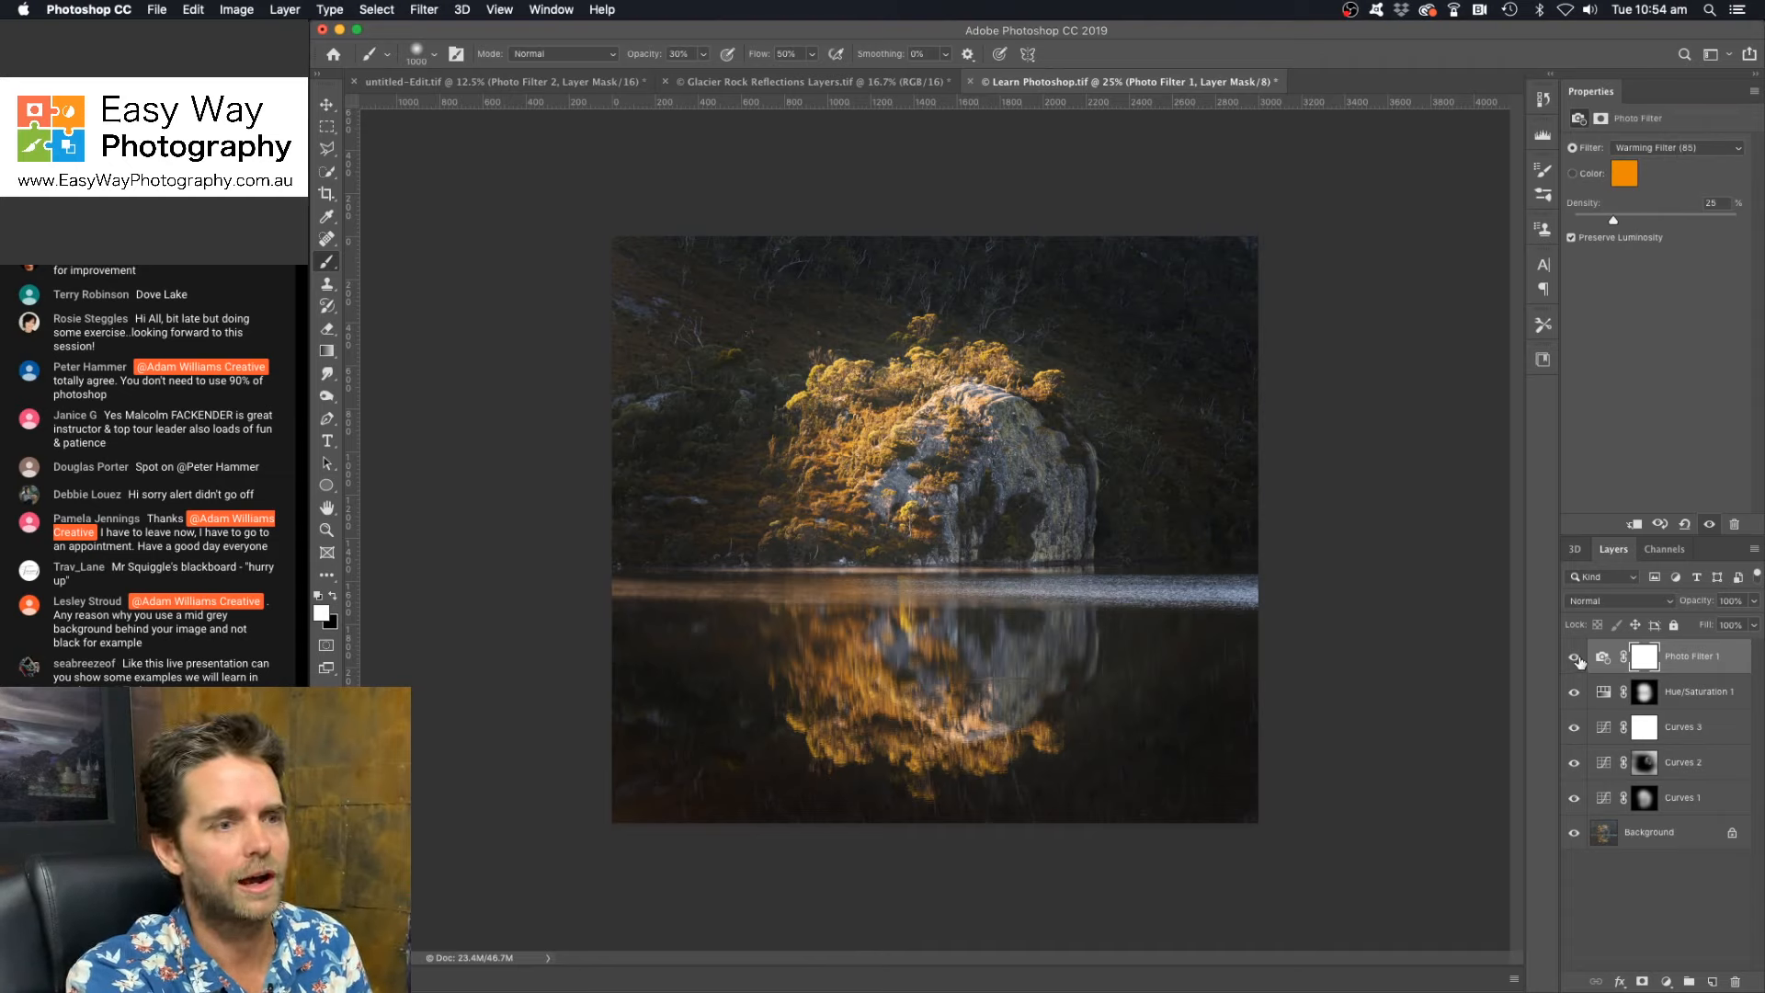
click(1576, 658)
click(1576, 658)
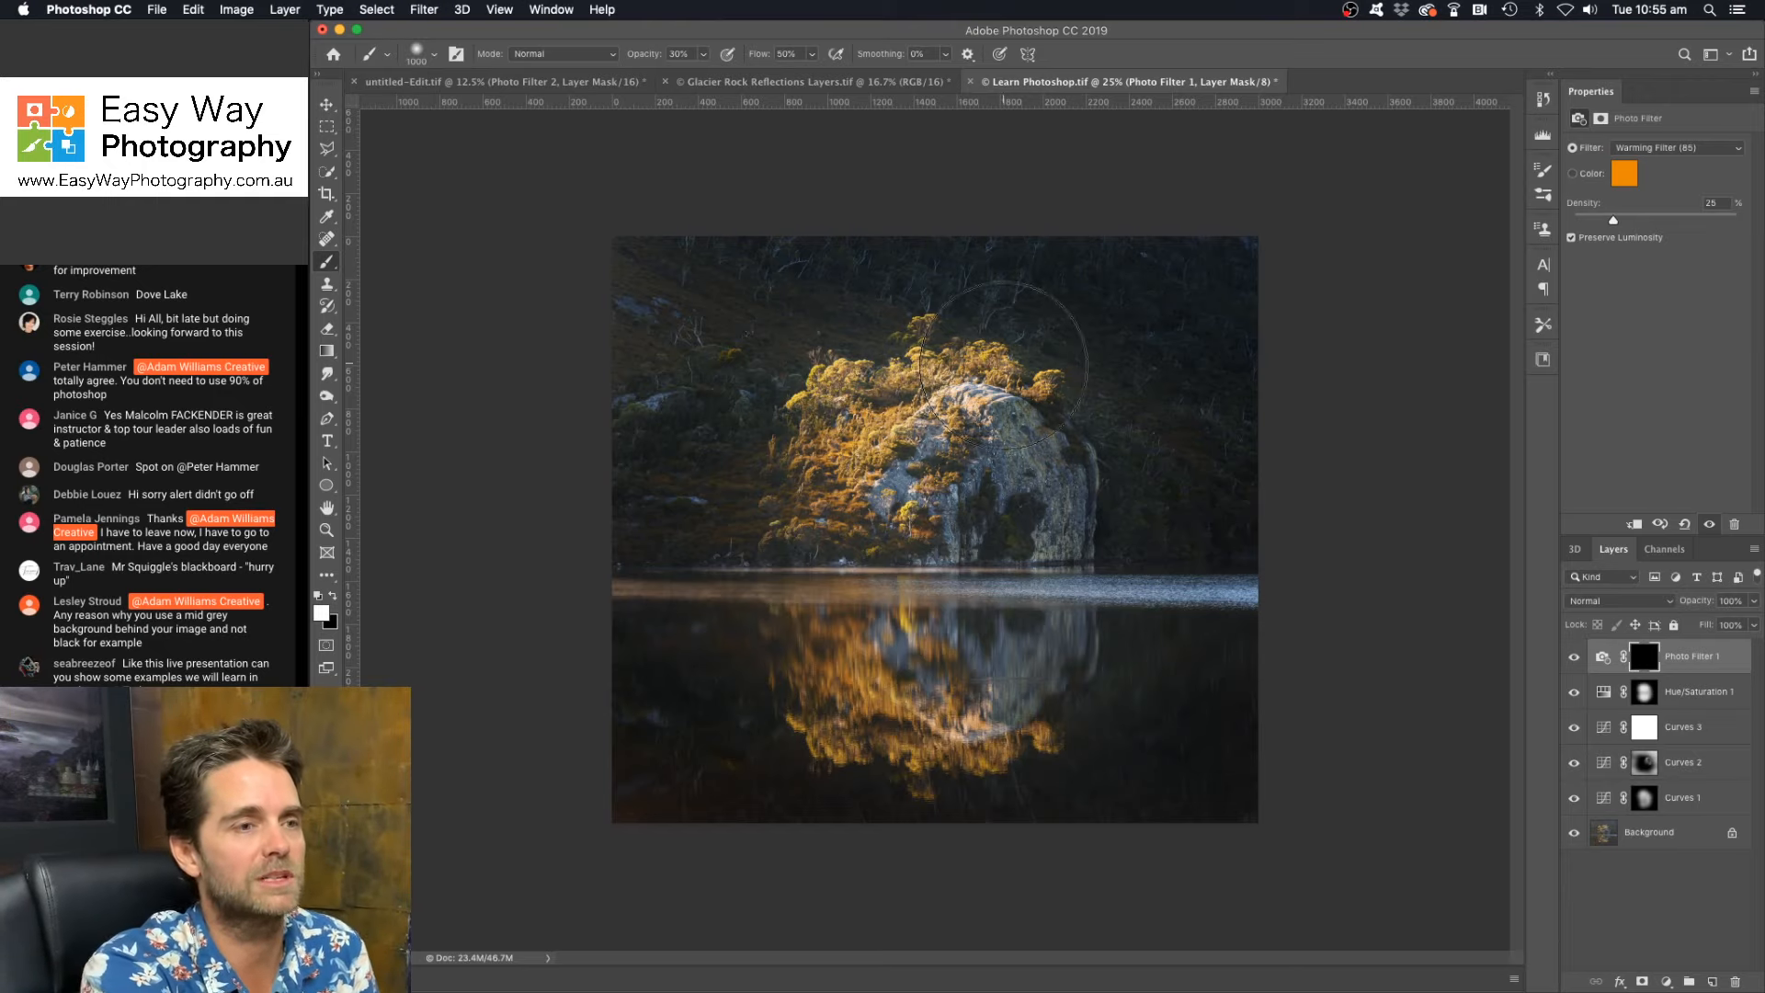
mouse_move(924, 403)
mouse_down()
mouse_move(808, 579)
mouse_move(1150, 512)
mouse_move(1005, 461)
mouse_move(827, 556)
mouse_move(1005, 701)
mouse_move(751, 495)
mouse_move(1175, 559)
mouse_move(950, 711)
mouse_up()
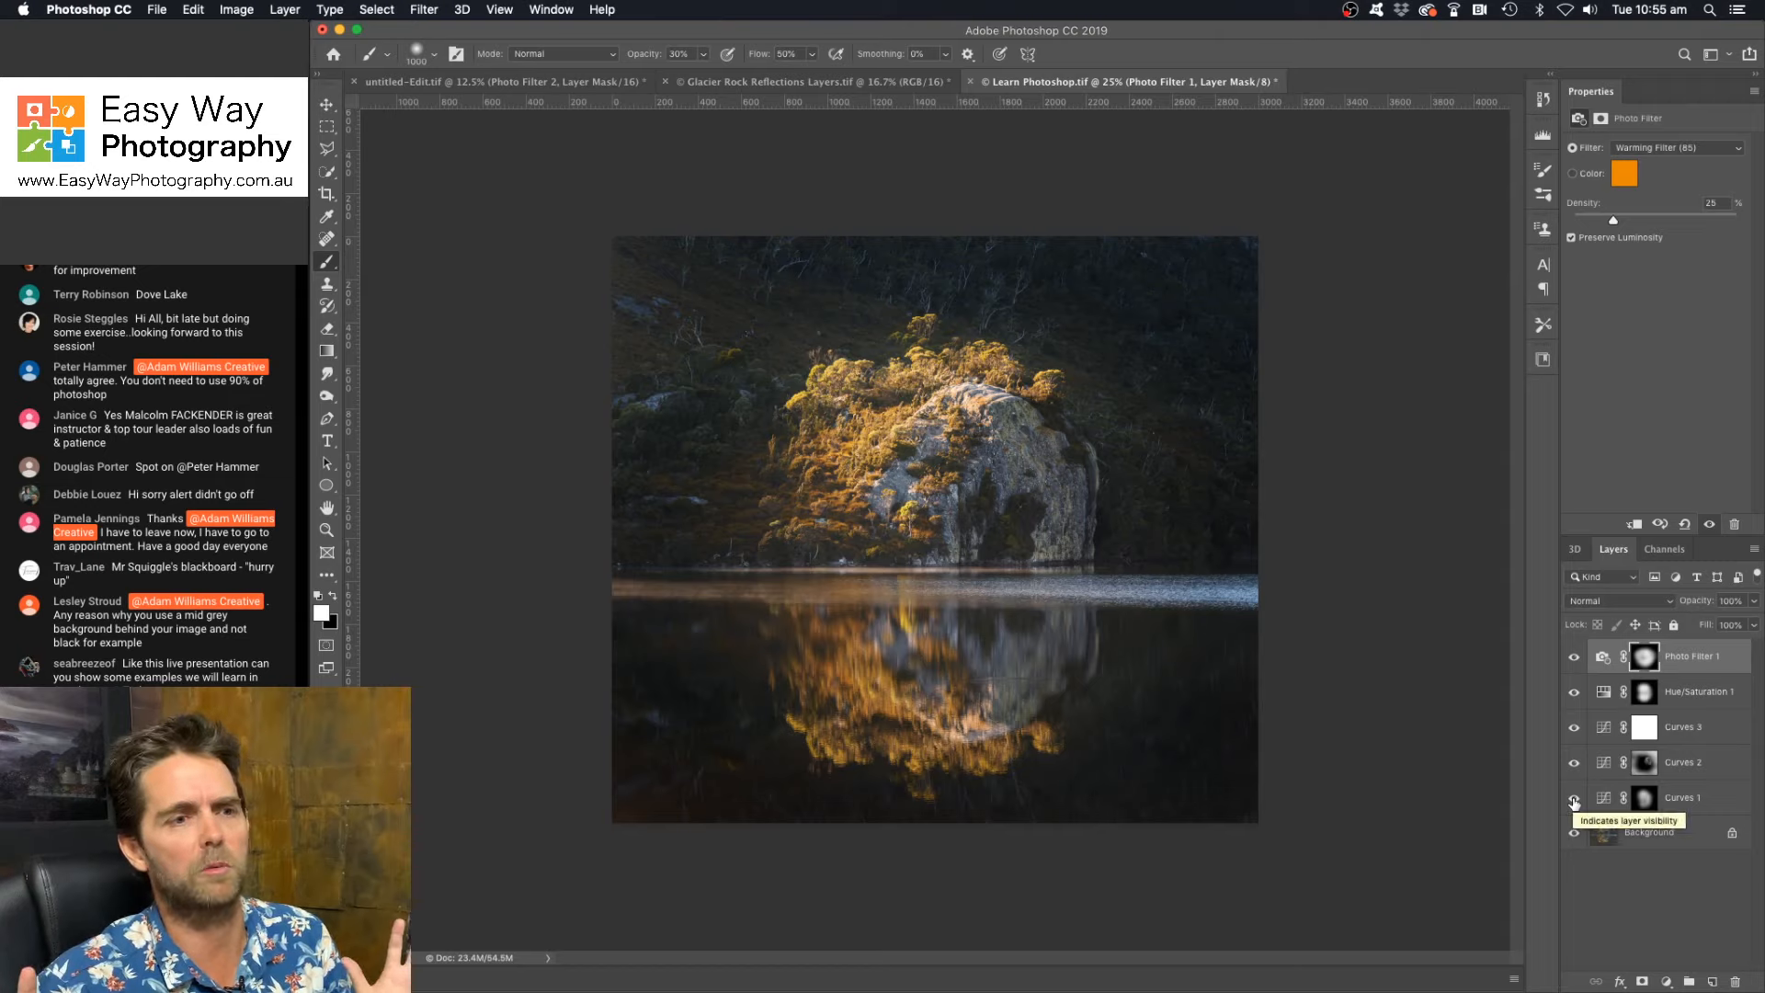
Step: Add a second Photo Filter adjustment layer above Photo Filter 1
click(1667, 982)
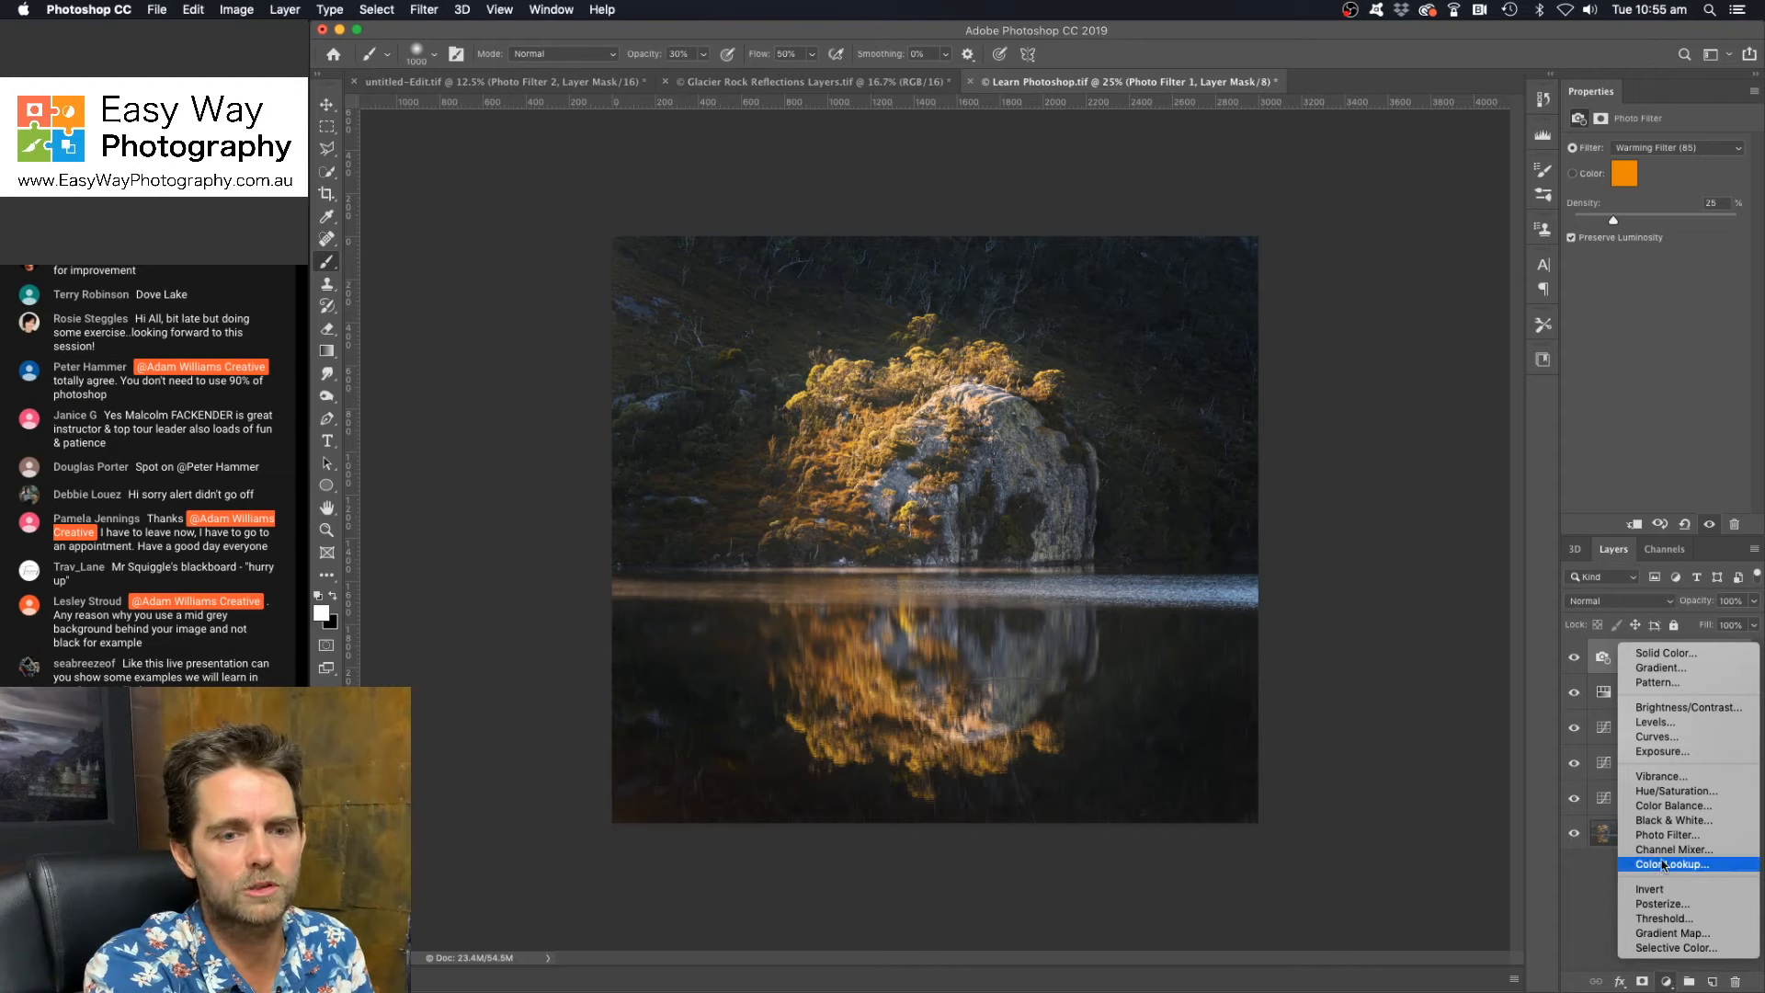
click(1597, 896)
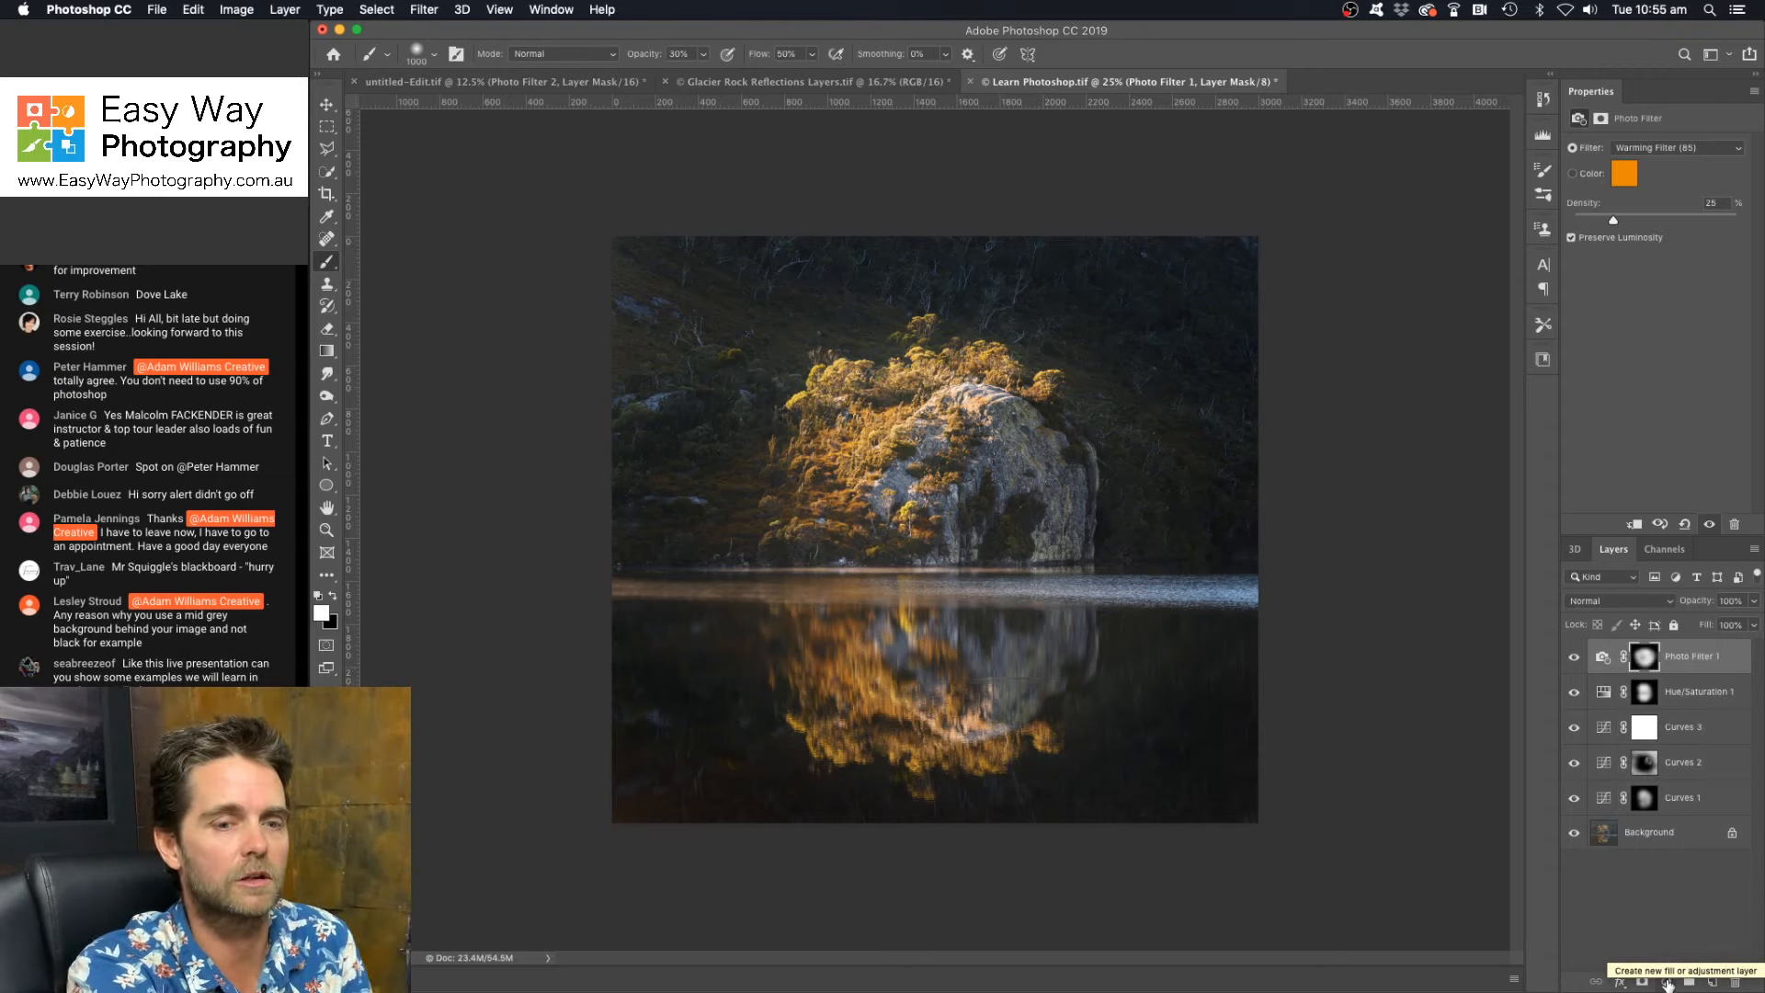
click(1667, 982)
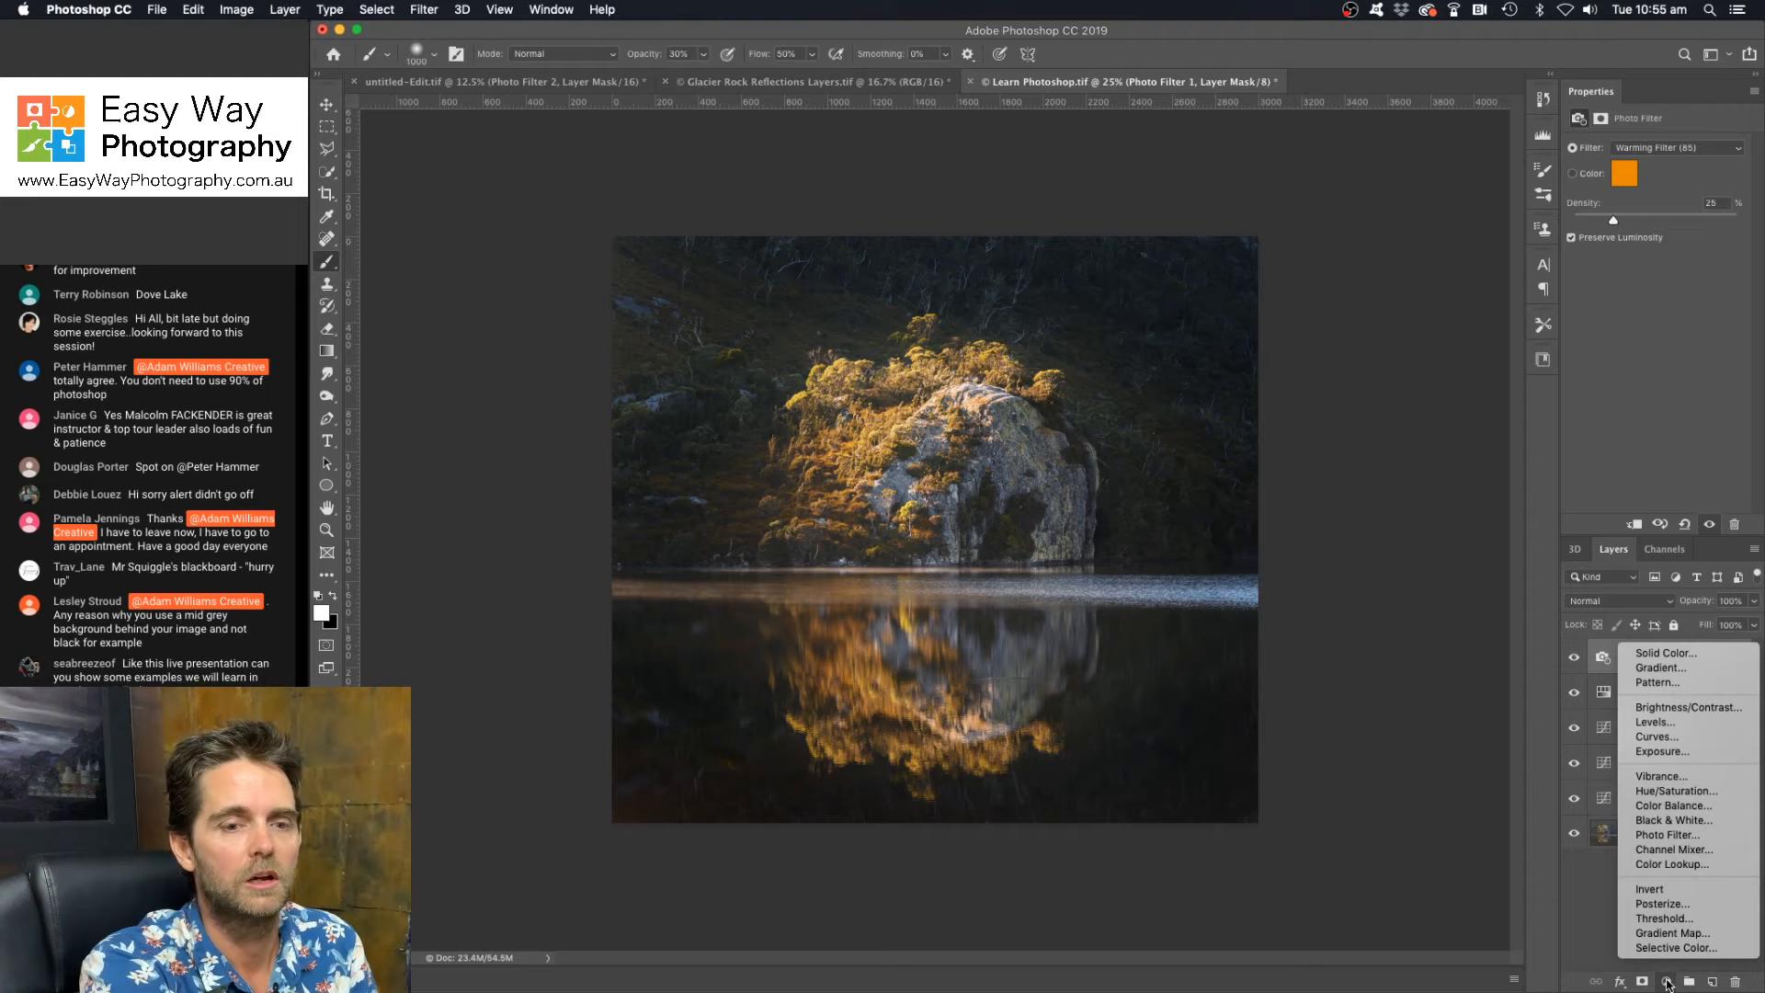
click(1668, 837)
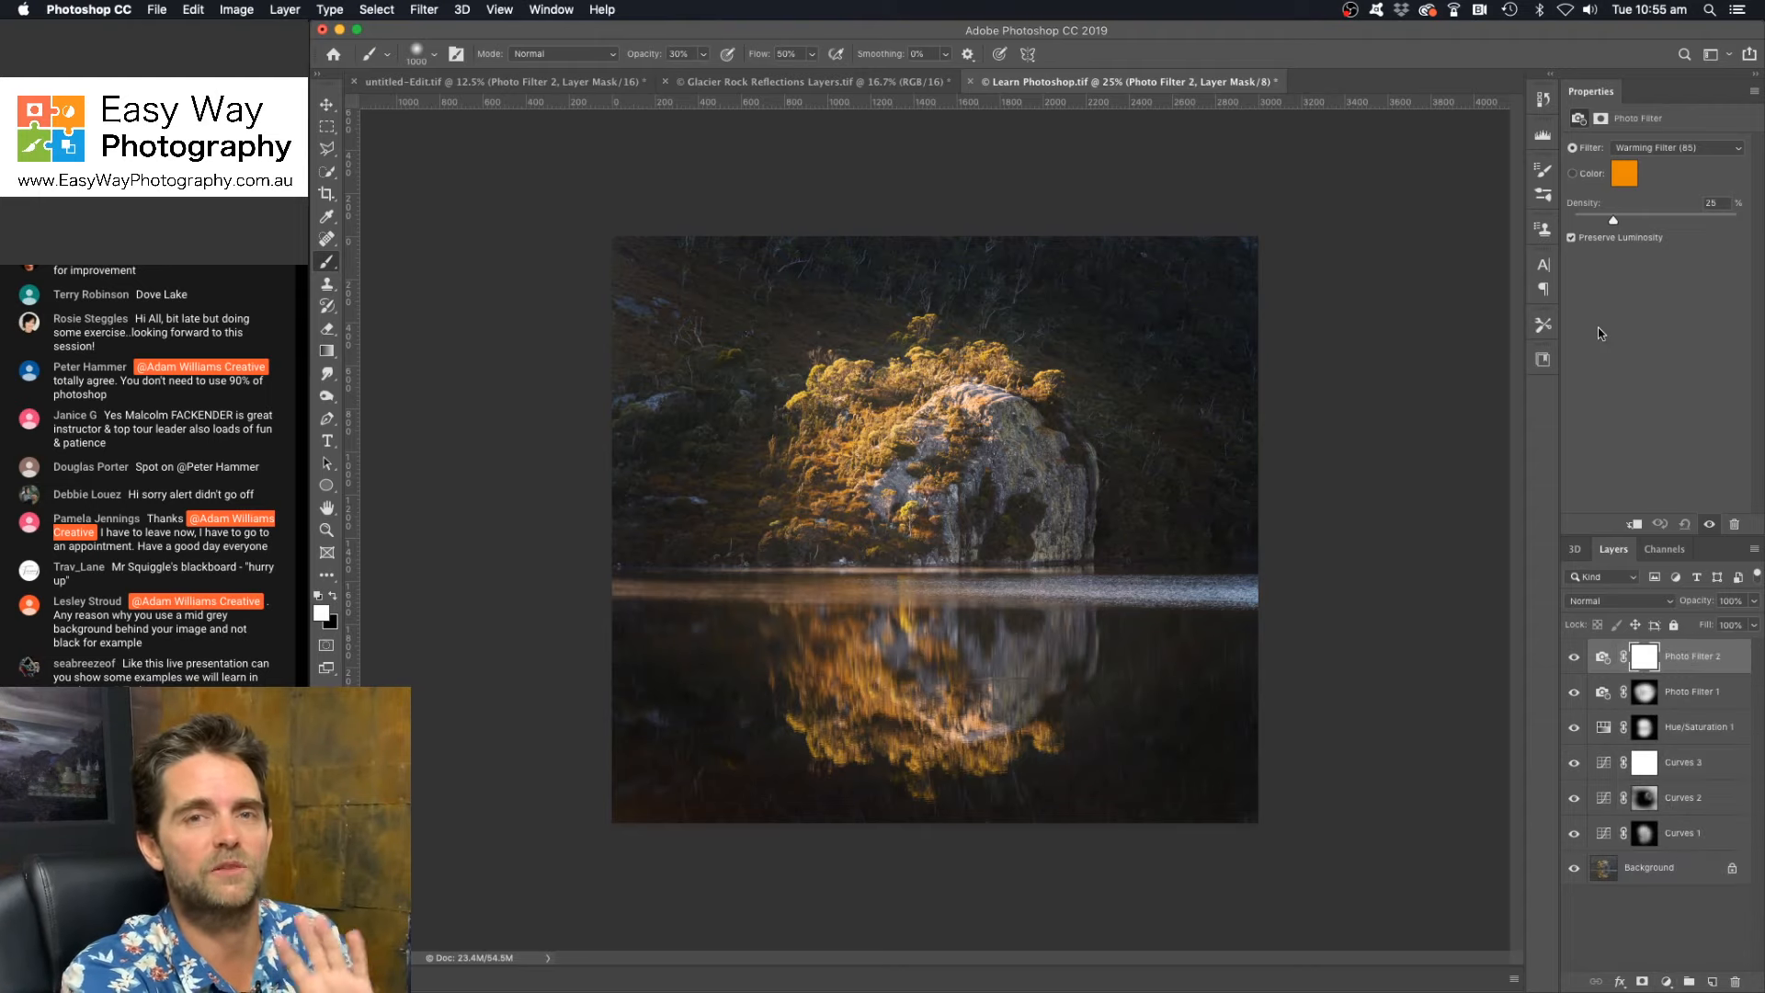
Step: Compare Cooling Filter (80), (LBB) and (82) on Photo Filter 2, and settle on Cooling Filter (LBB)
click(1667, 153)
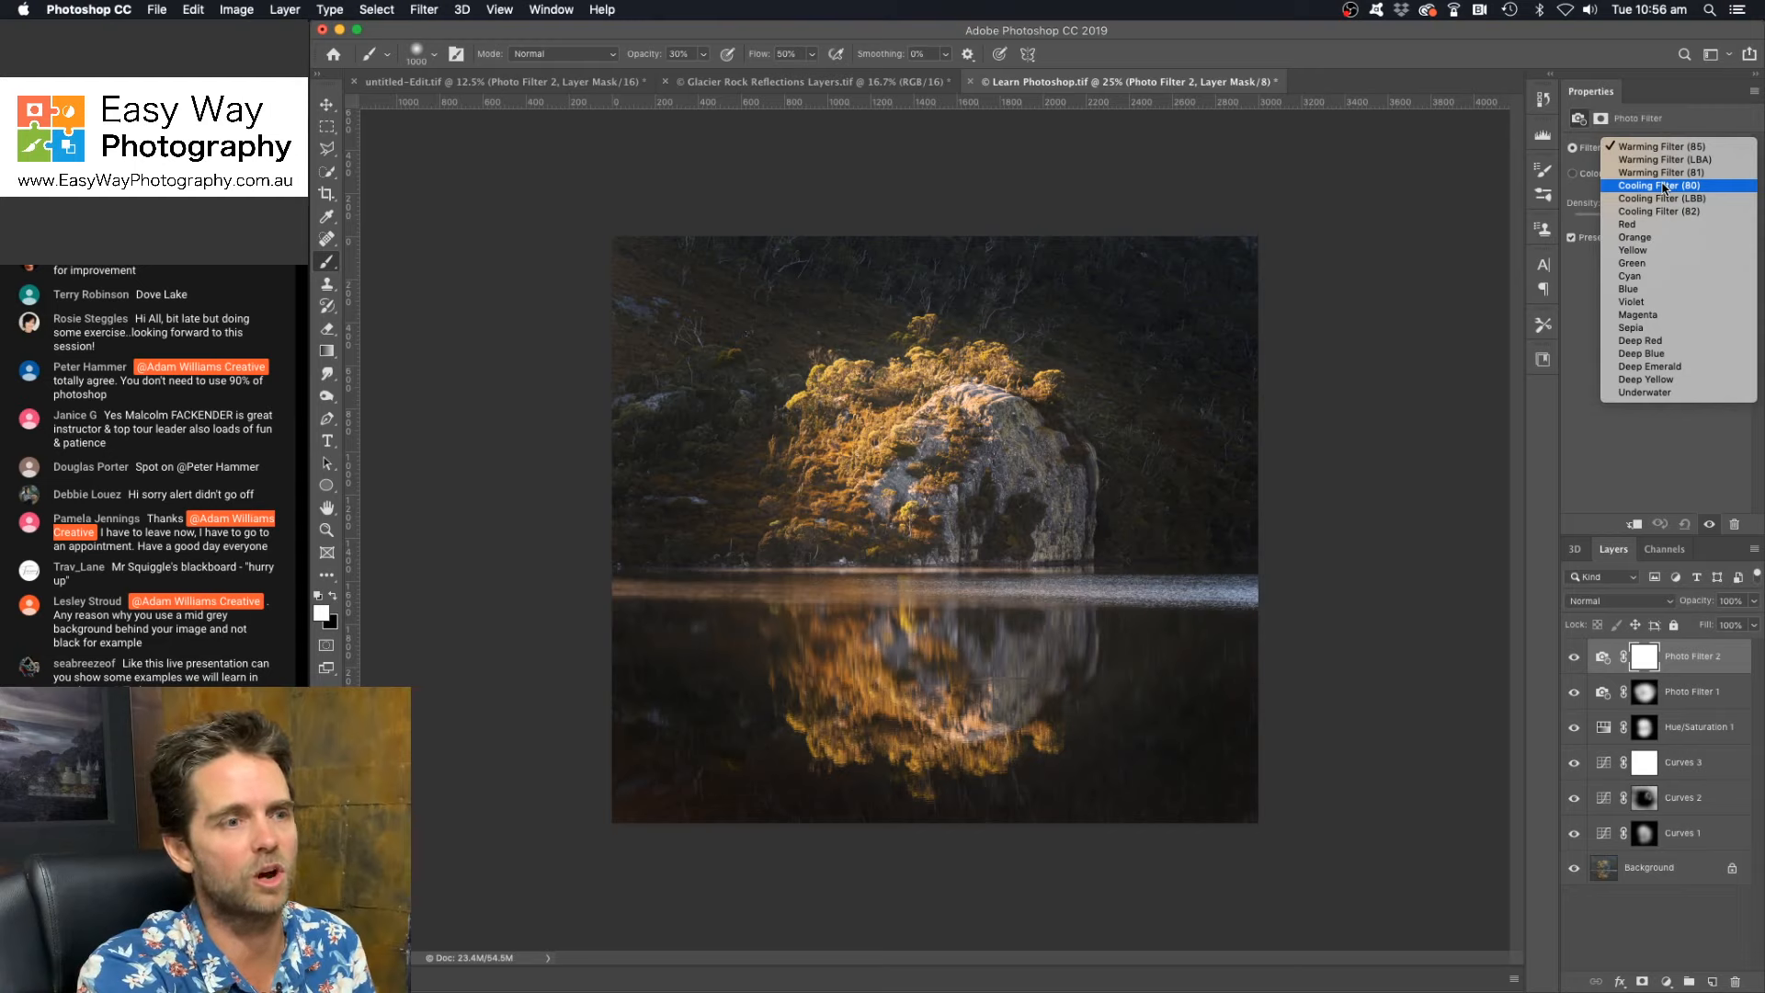
click(1664, 187)
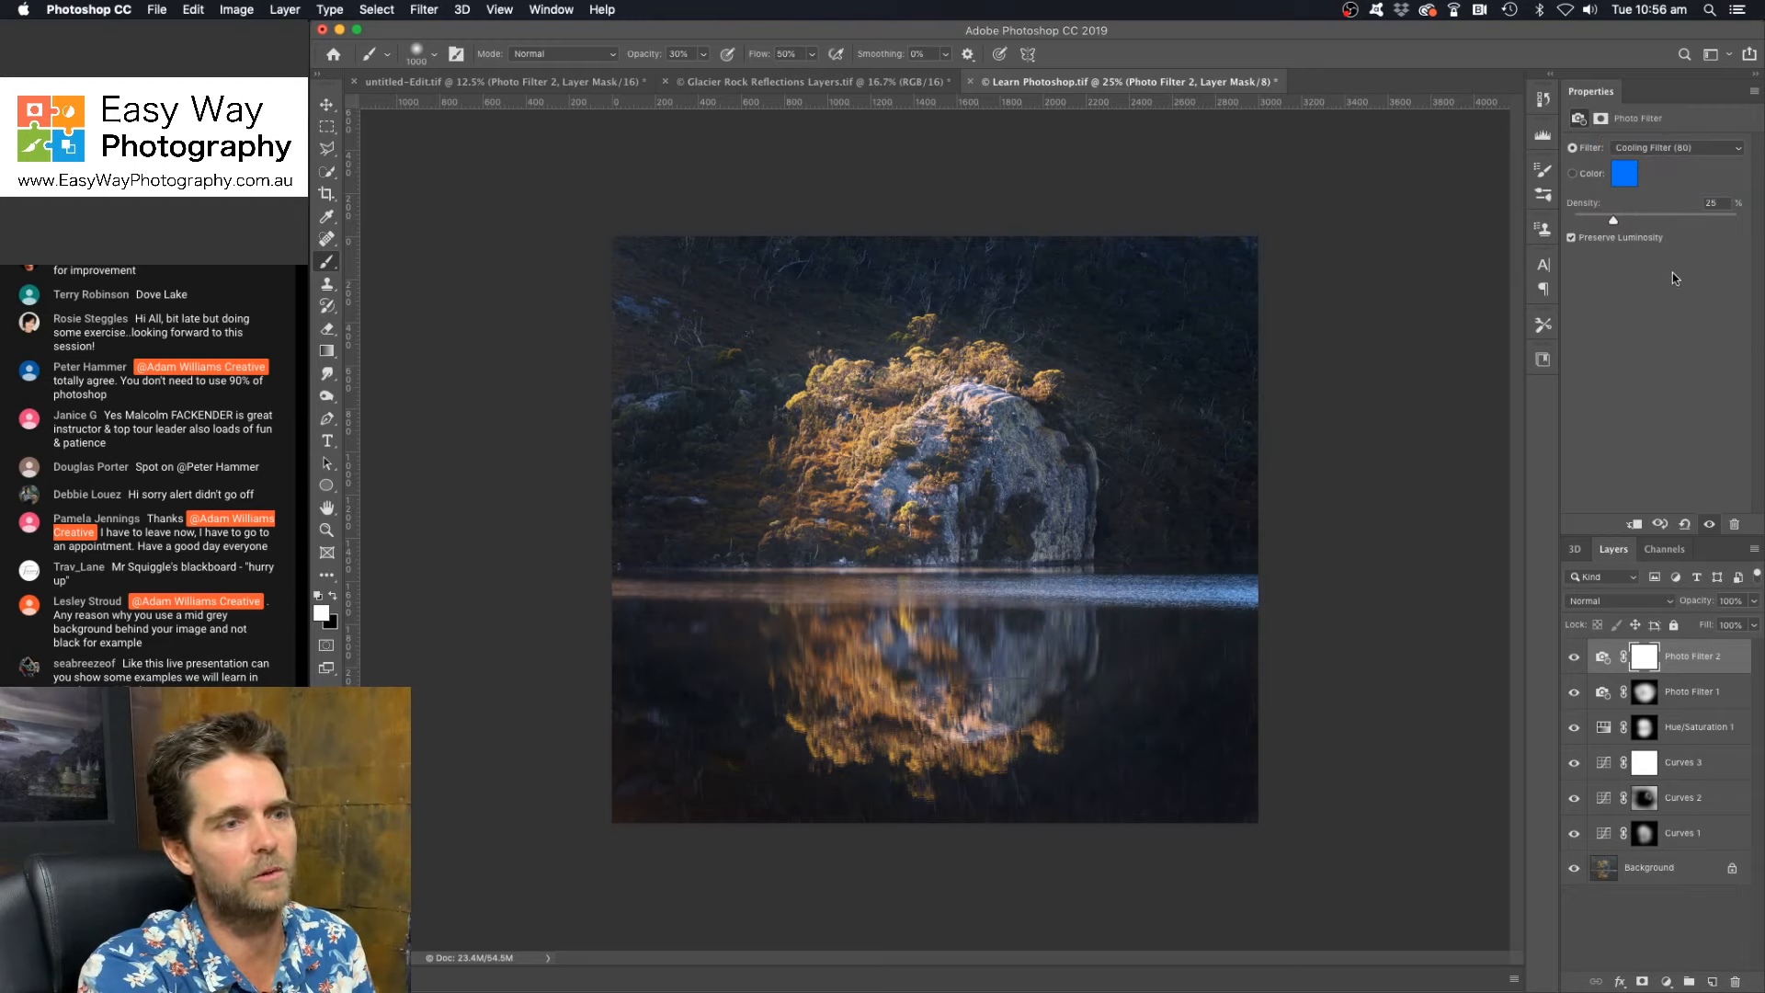
click(1669, 148)
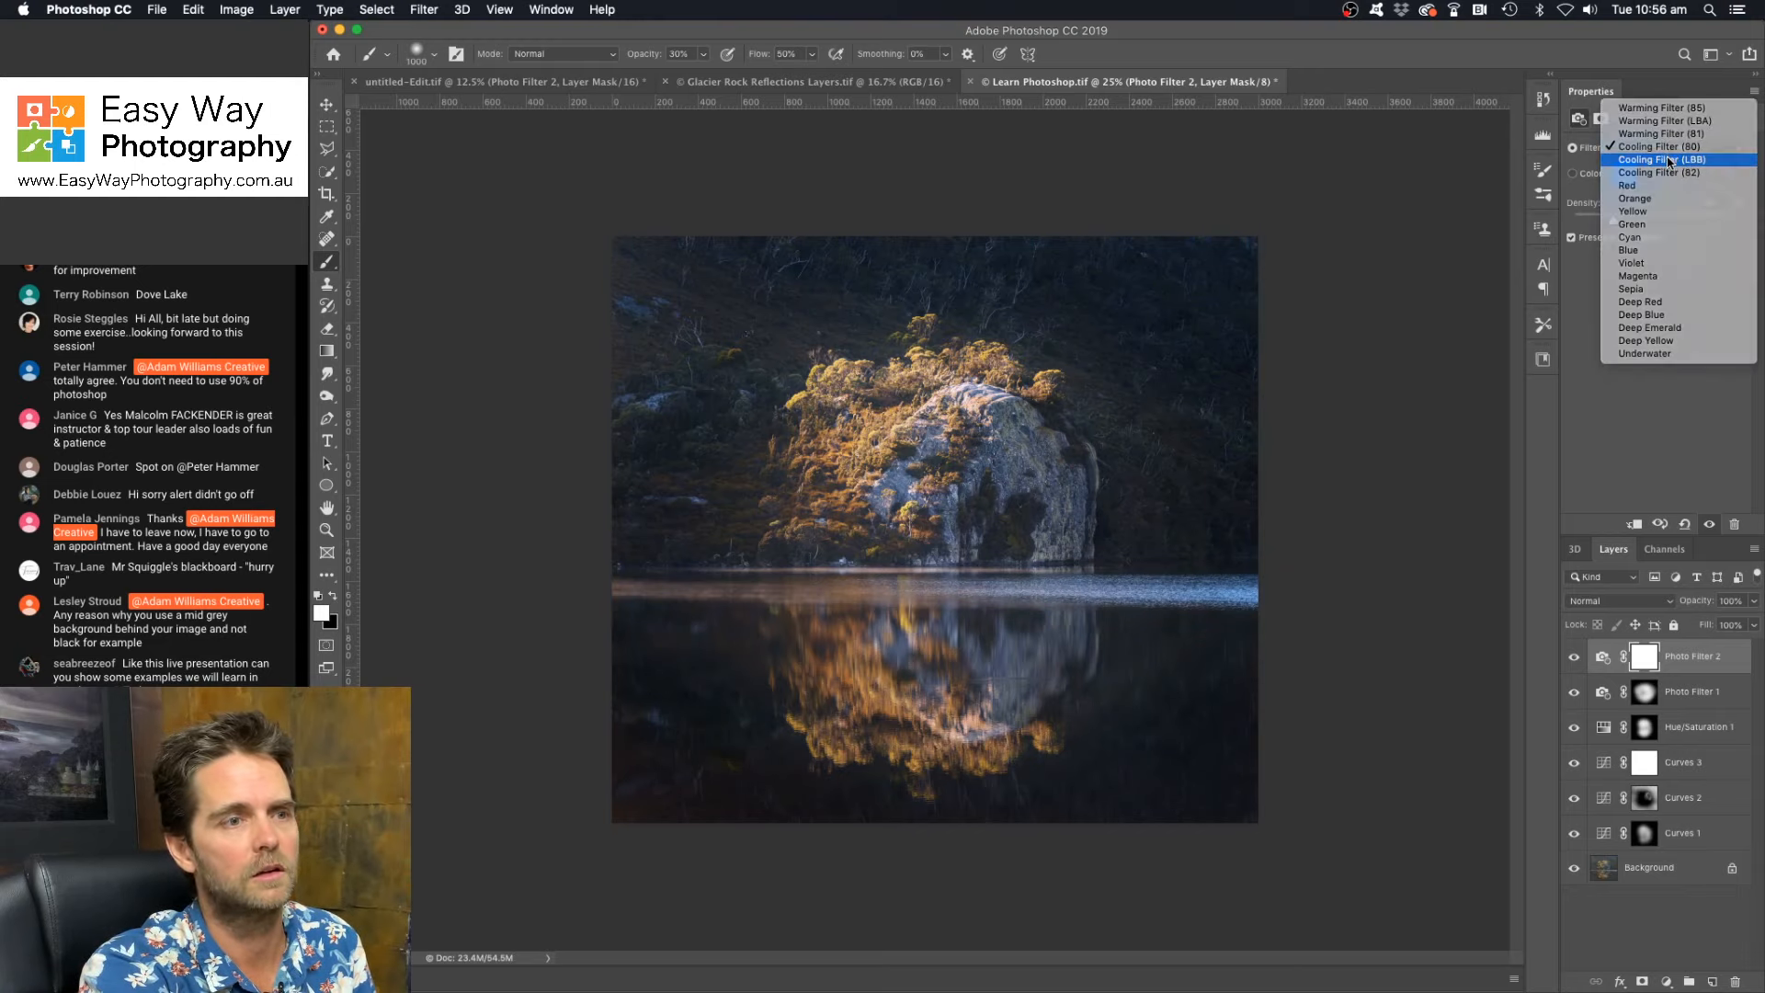
click(1670, 160)
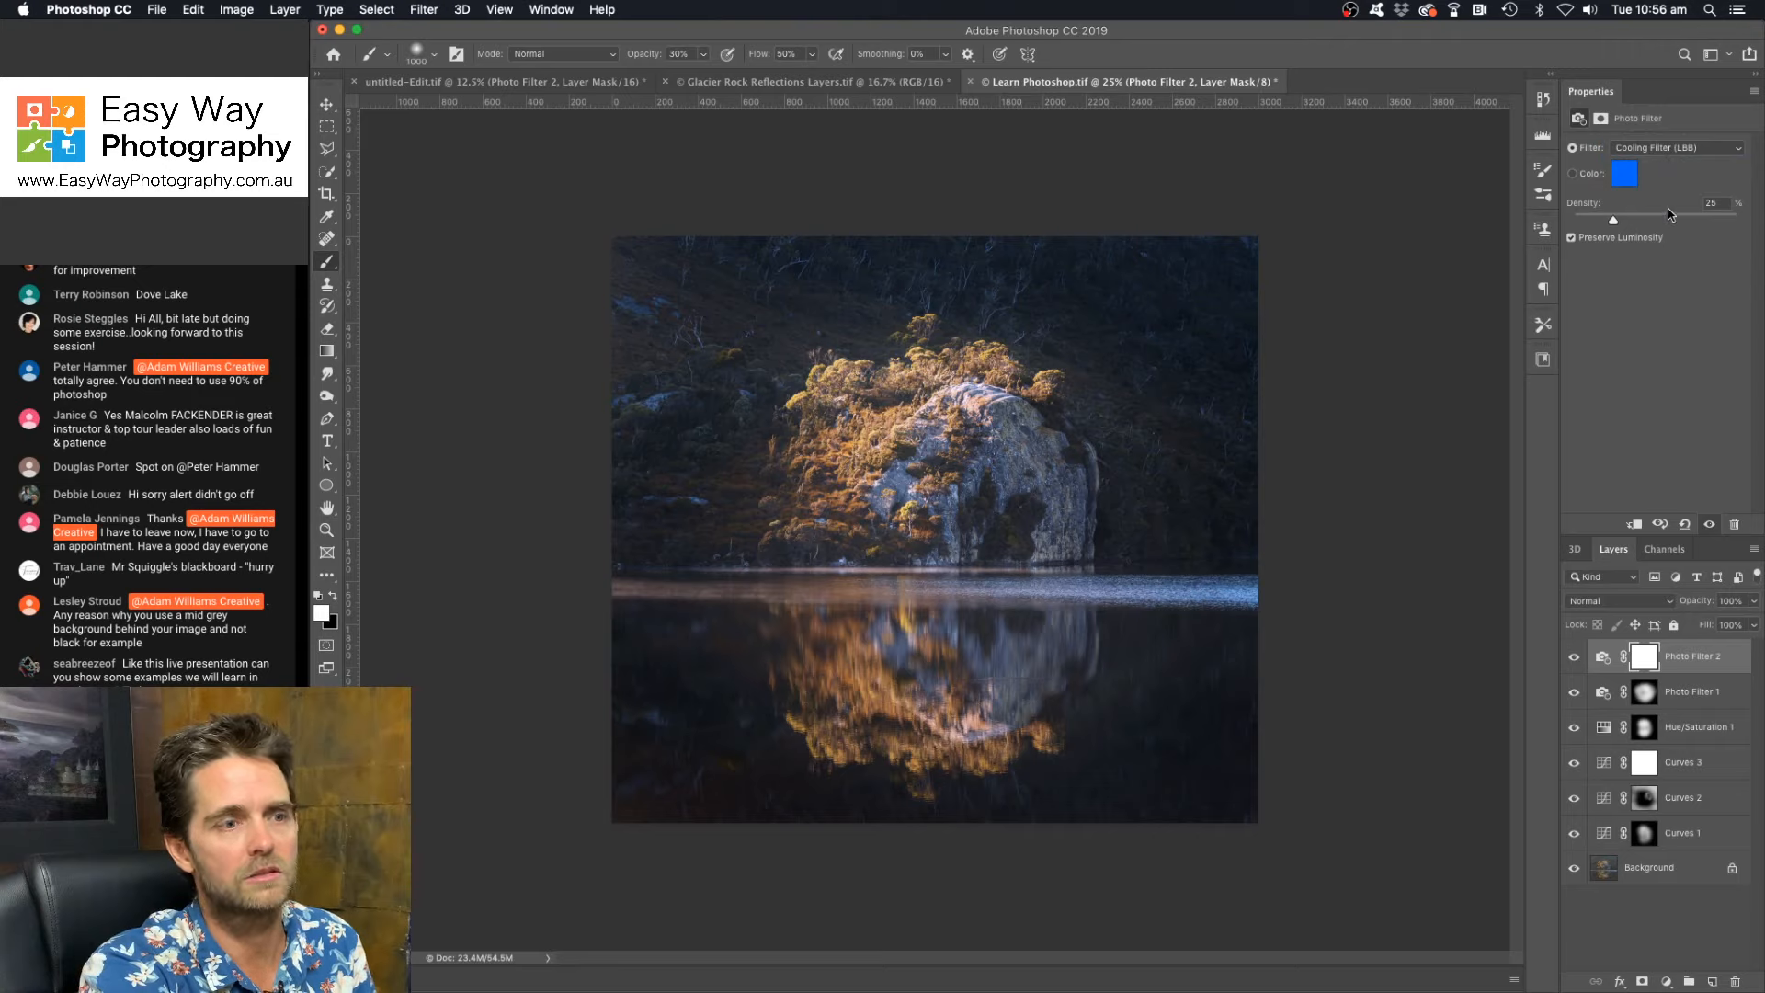
click(1669, 149)
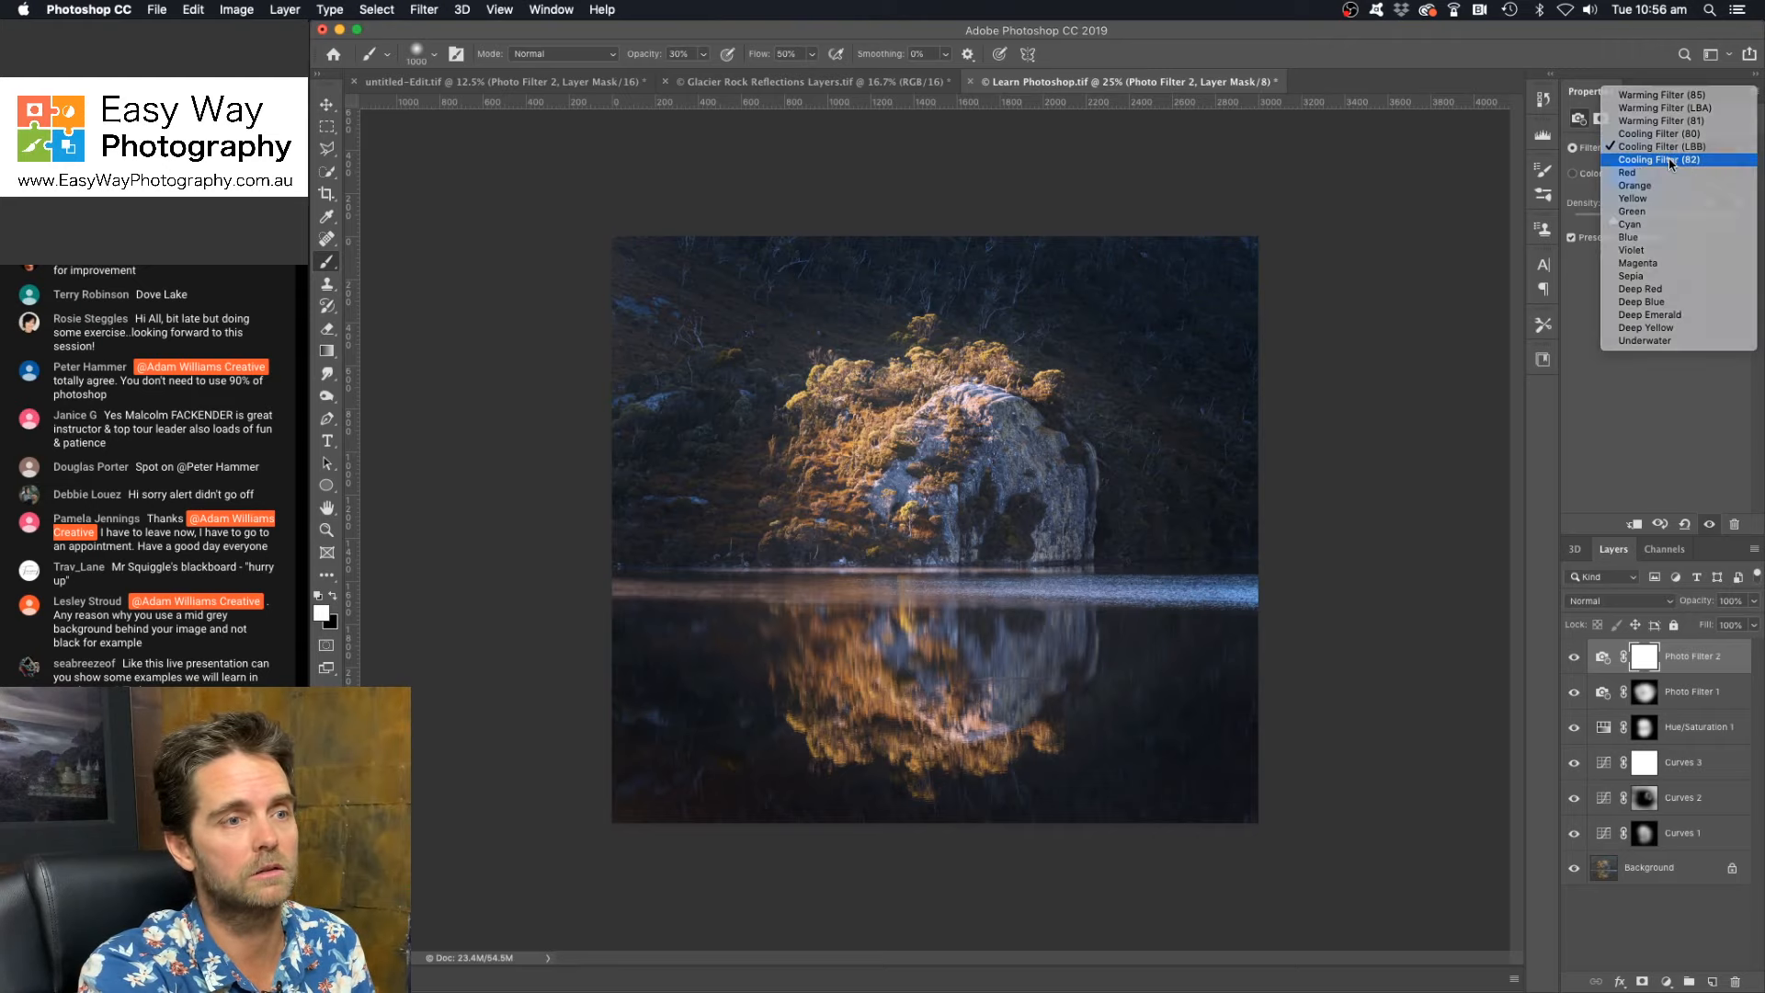
click(1670, 161)
click(1671, 149)
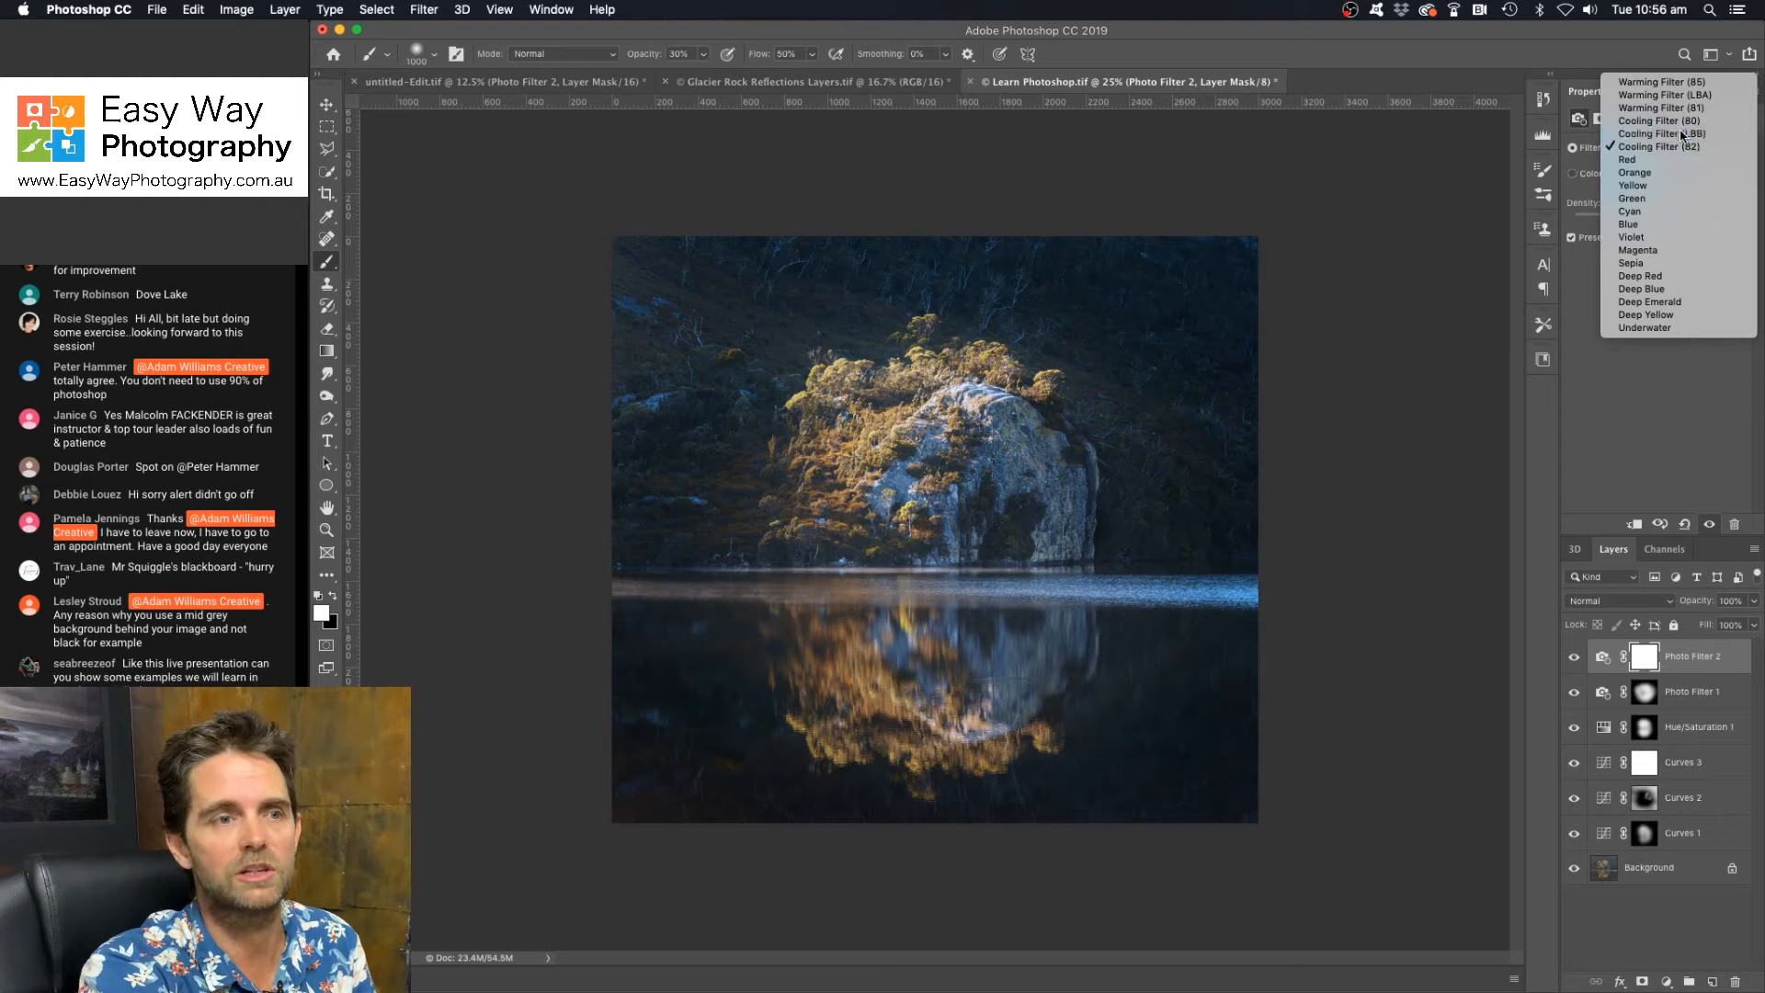
click(1669, 136)
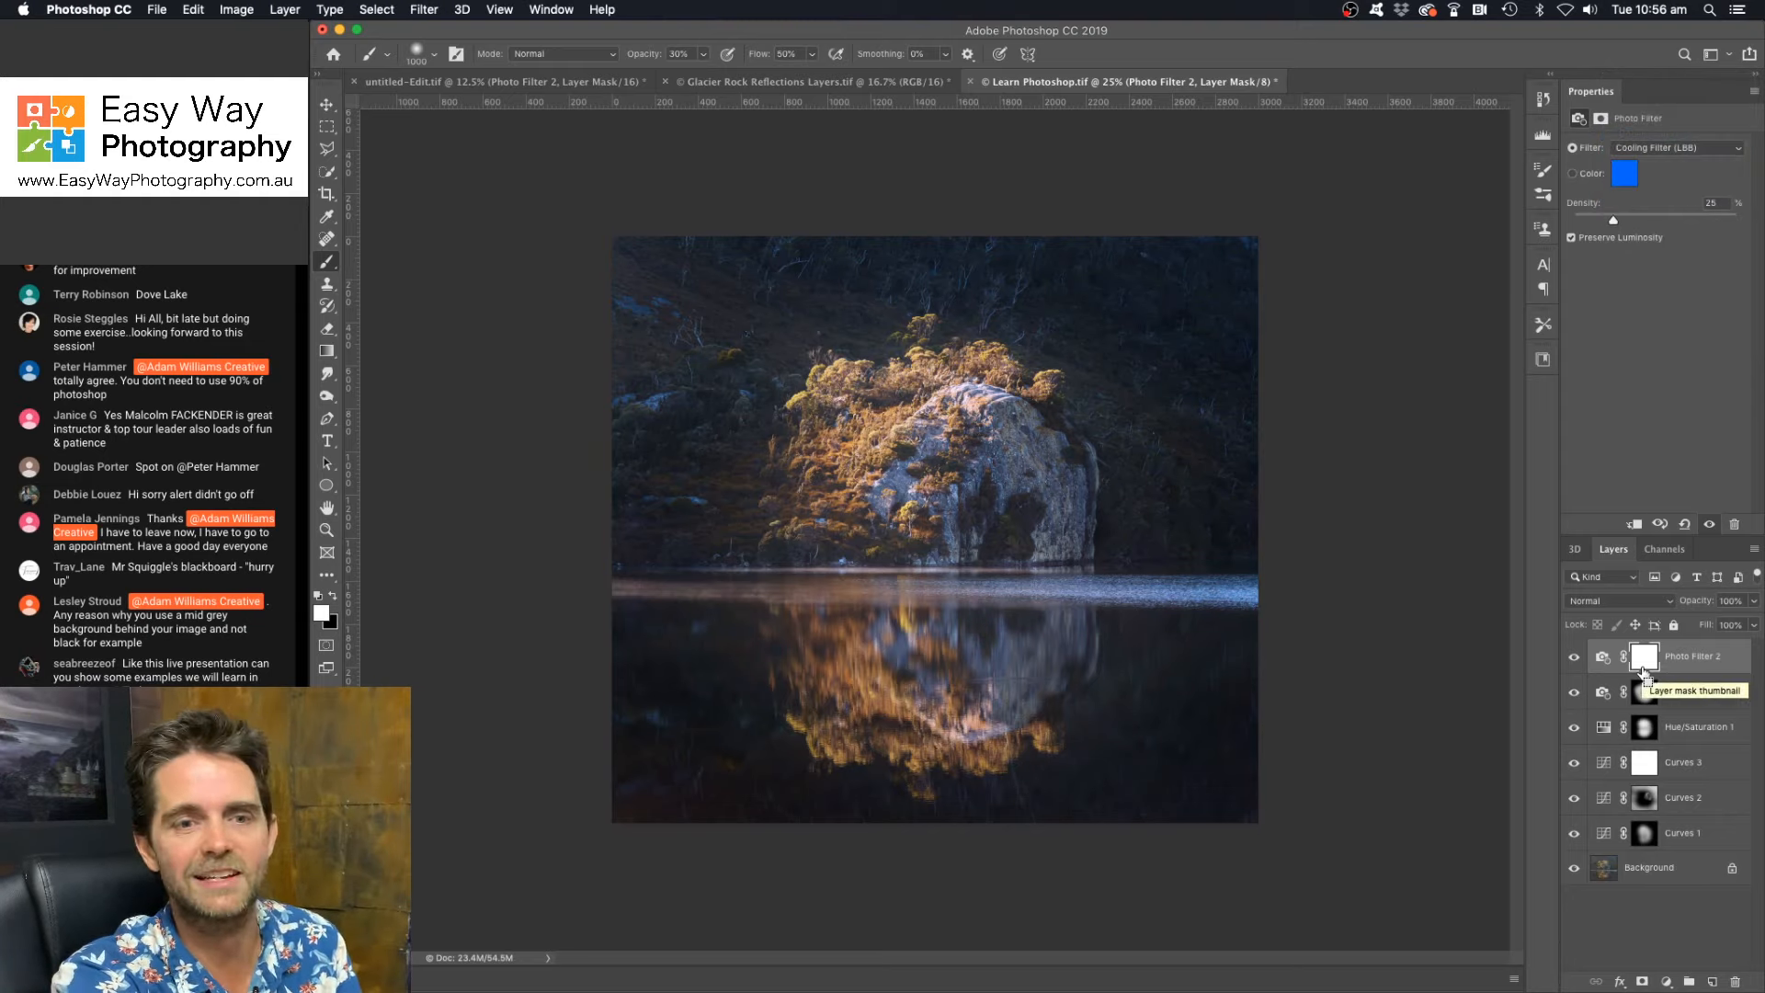
Step: Invert the Photo Filter 2 mask to black and paint white over the dark hillside and water around the rock to cool them
key(super+i)
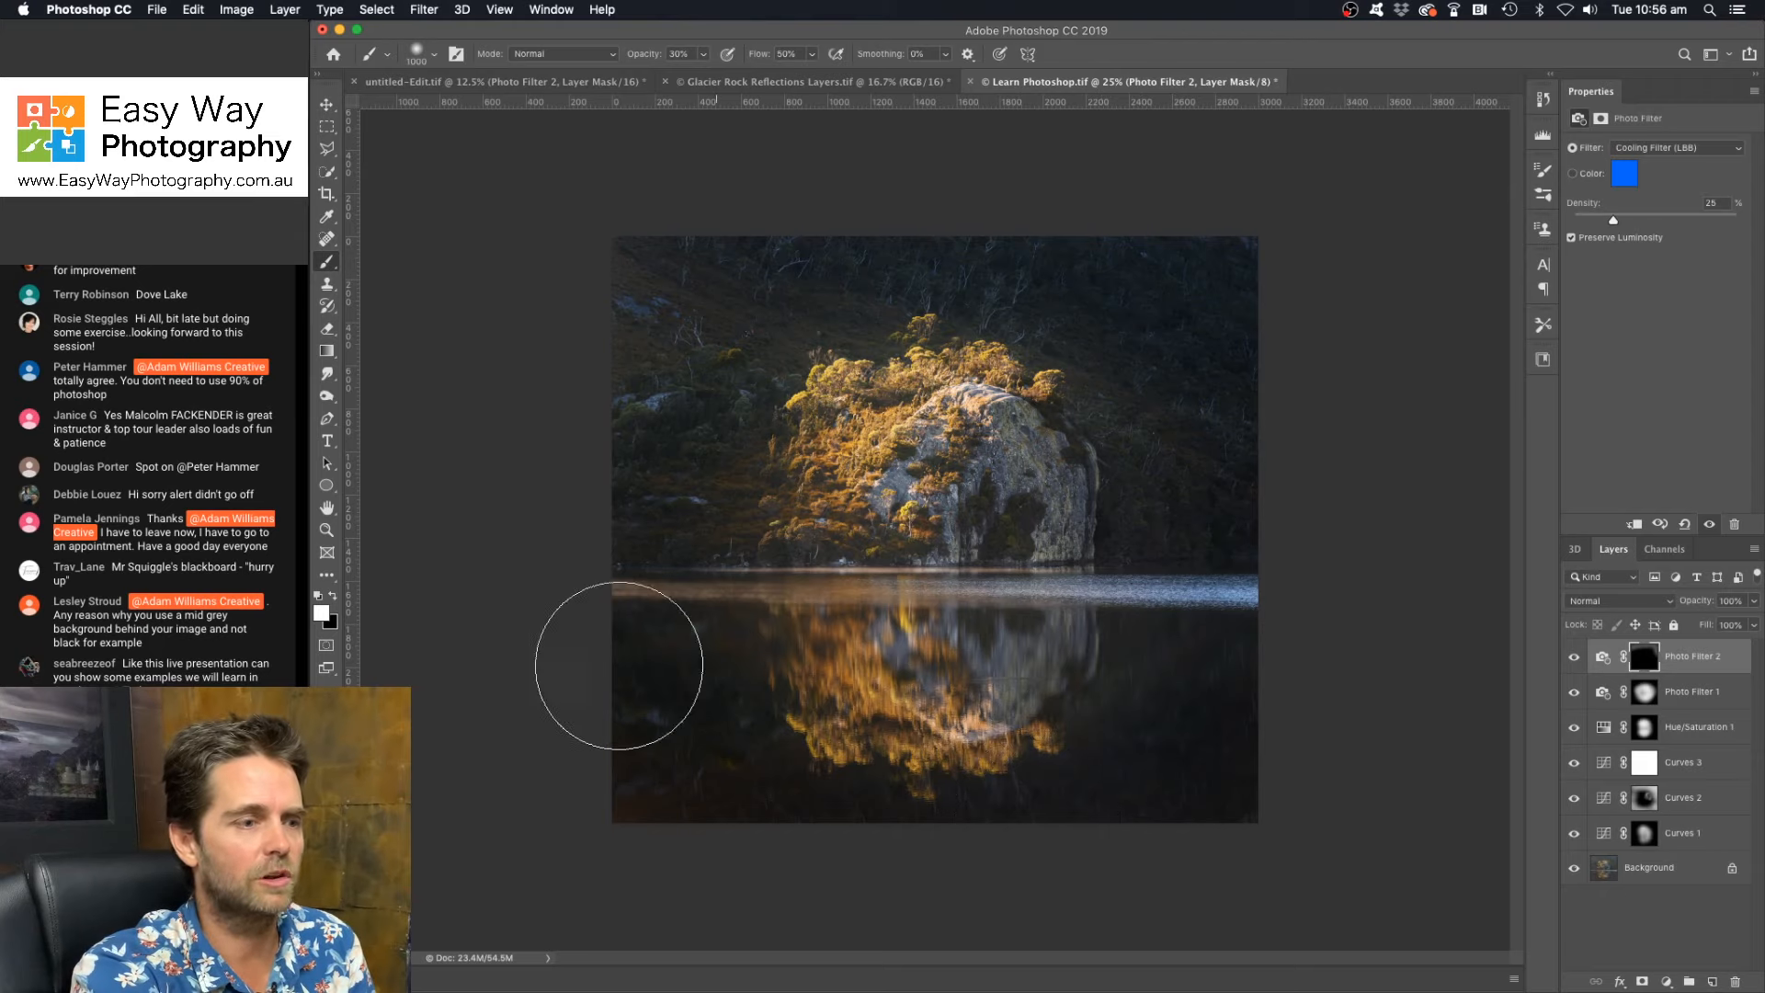
mouse_move(619, 666)
mouse_down()
mouse_move(772, 800)
mouse_move(1119, 776)
mouse_move(1217, 307)
mouse_move(676, 297)
mouse_up()
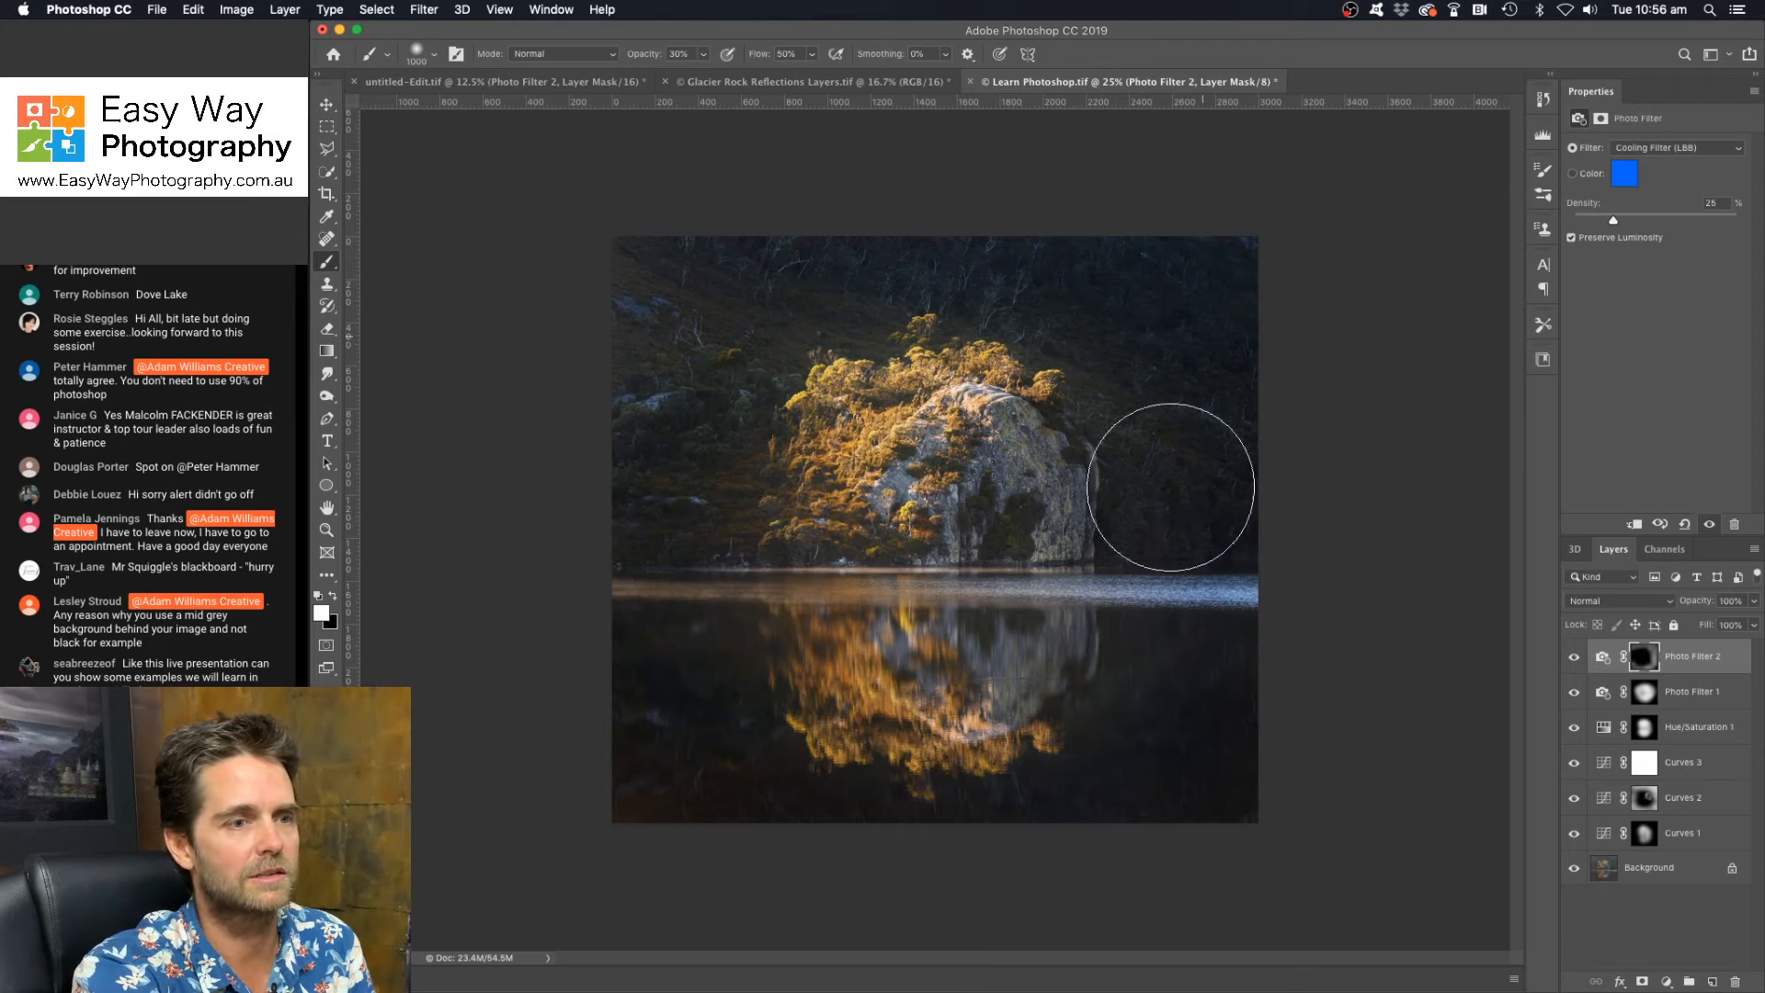
drag(1170, 487, 1182, 591)
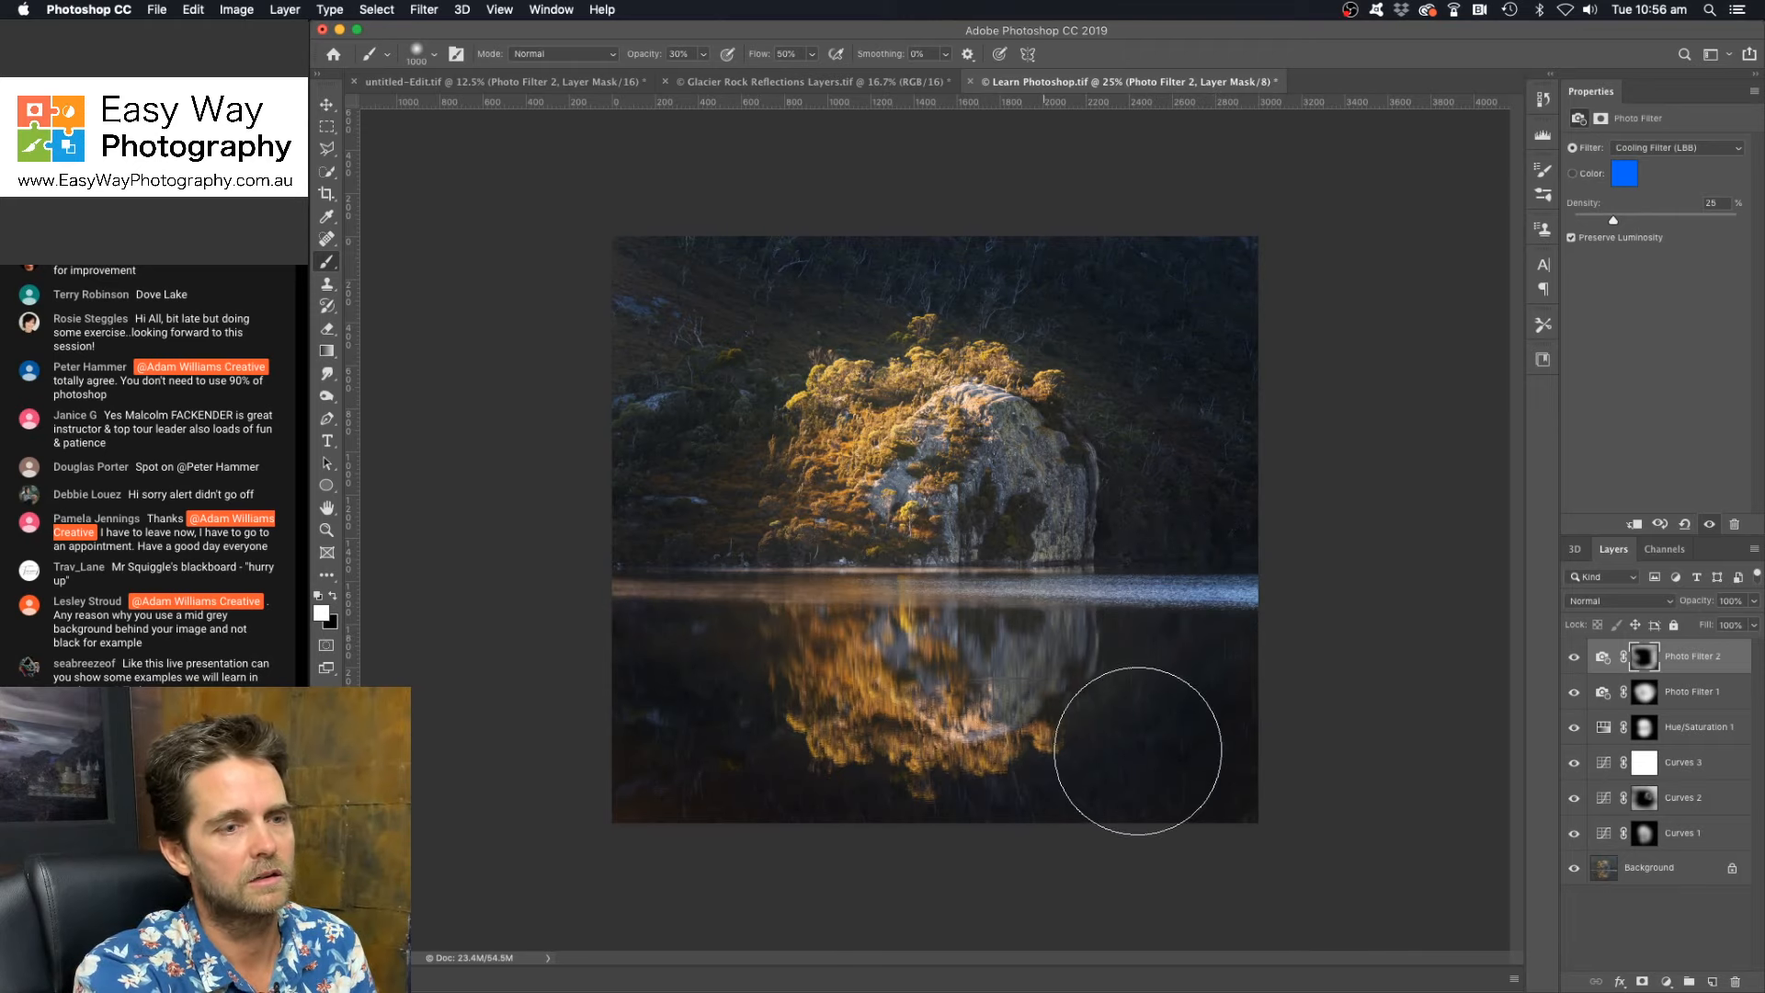
drag(1142, 401, 1257, 270)
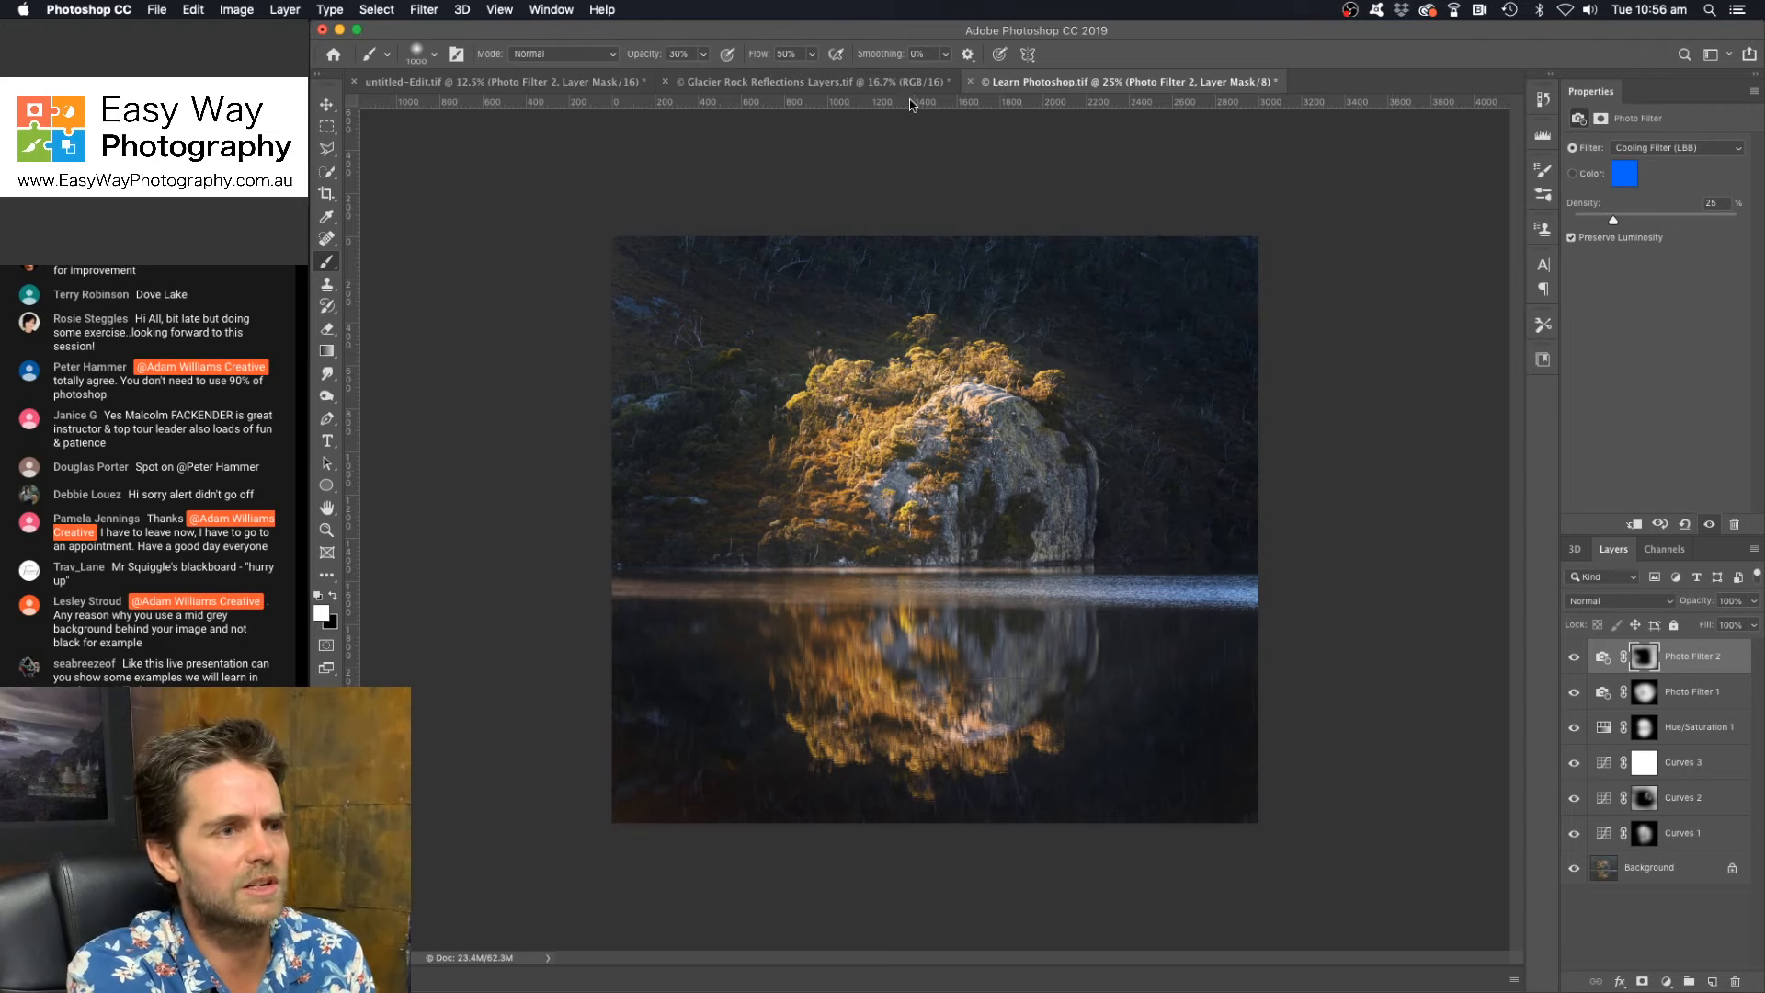
mouse_move(910, 108)
mouse_down()
mouse_move(918, 570)
mouse_move(919, 103)
mouse_up()
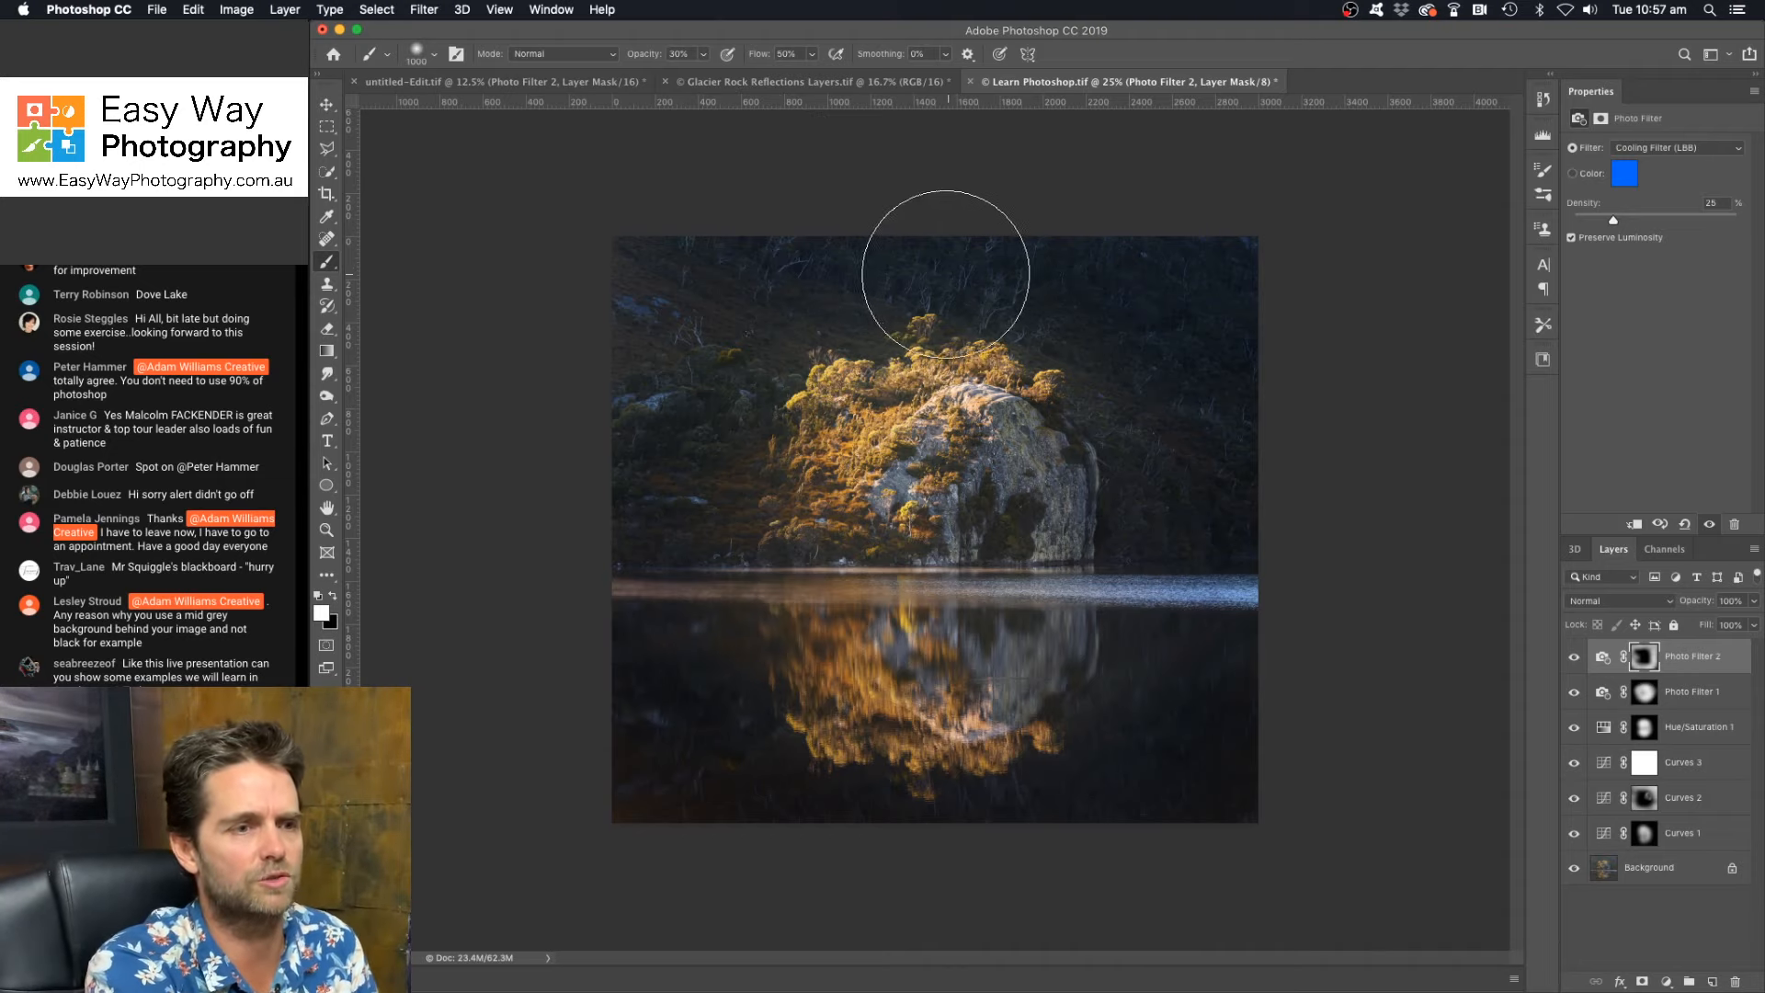
drag(349, 294, 1068, 283)
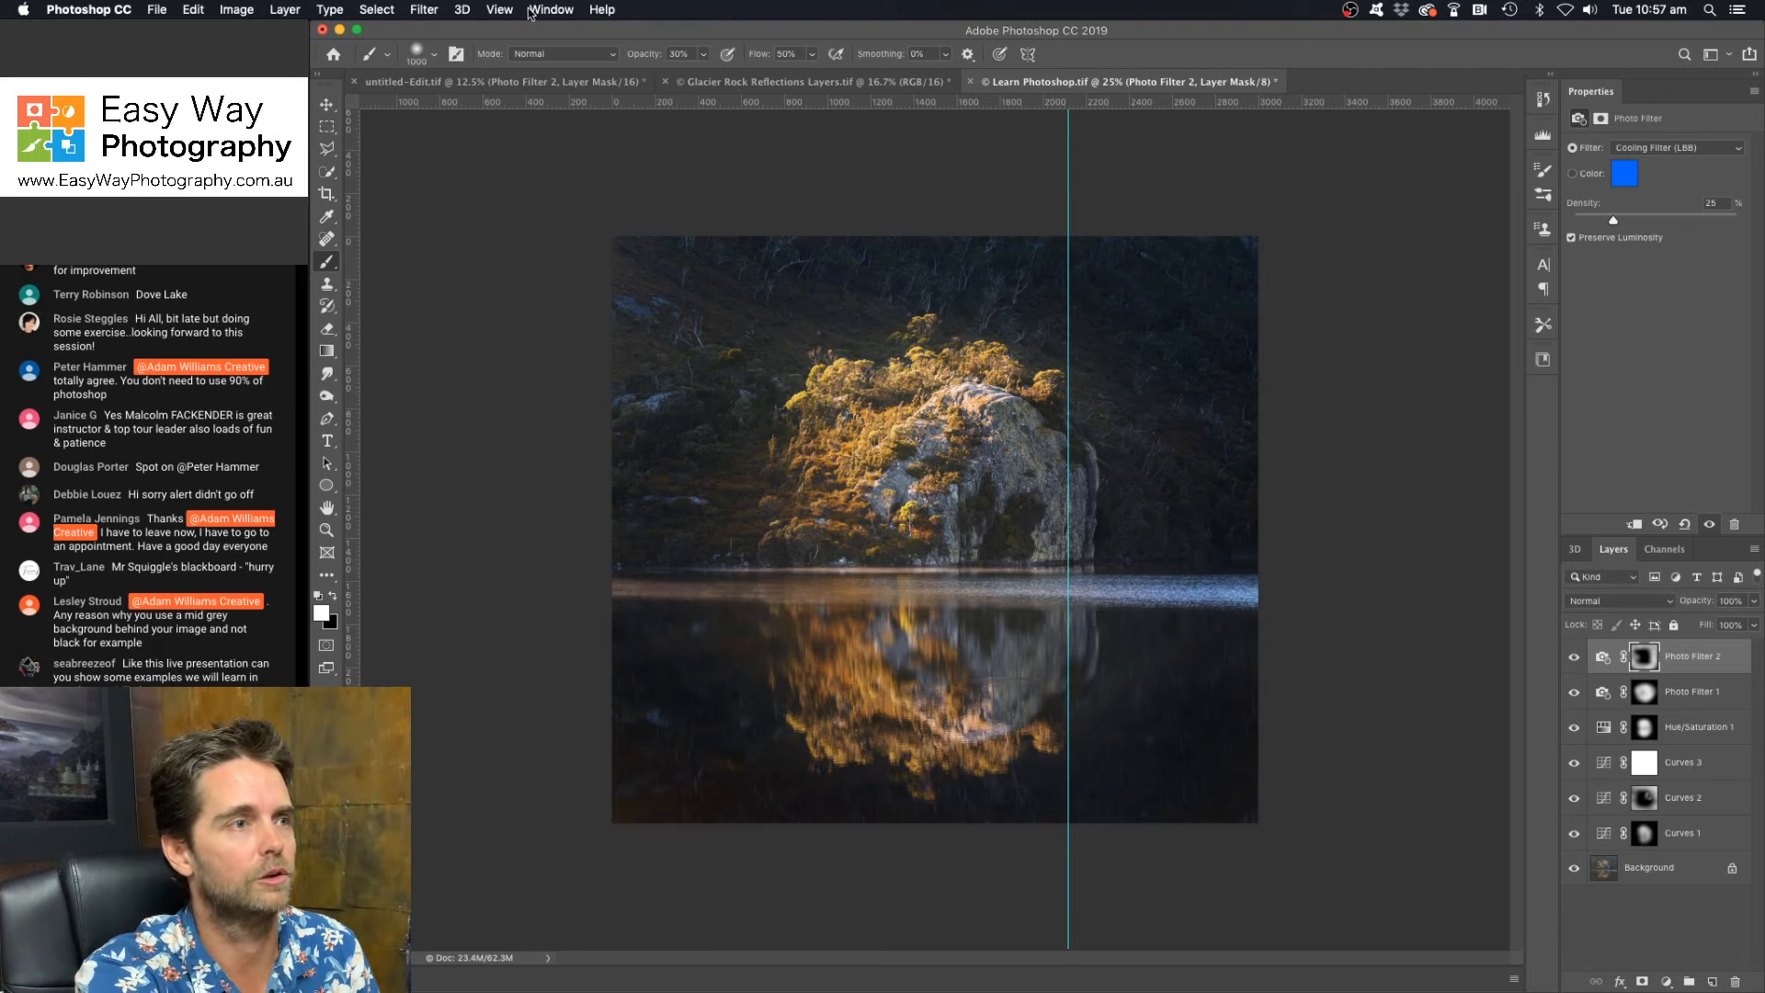
click(499, 9)
click(548, 438)
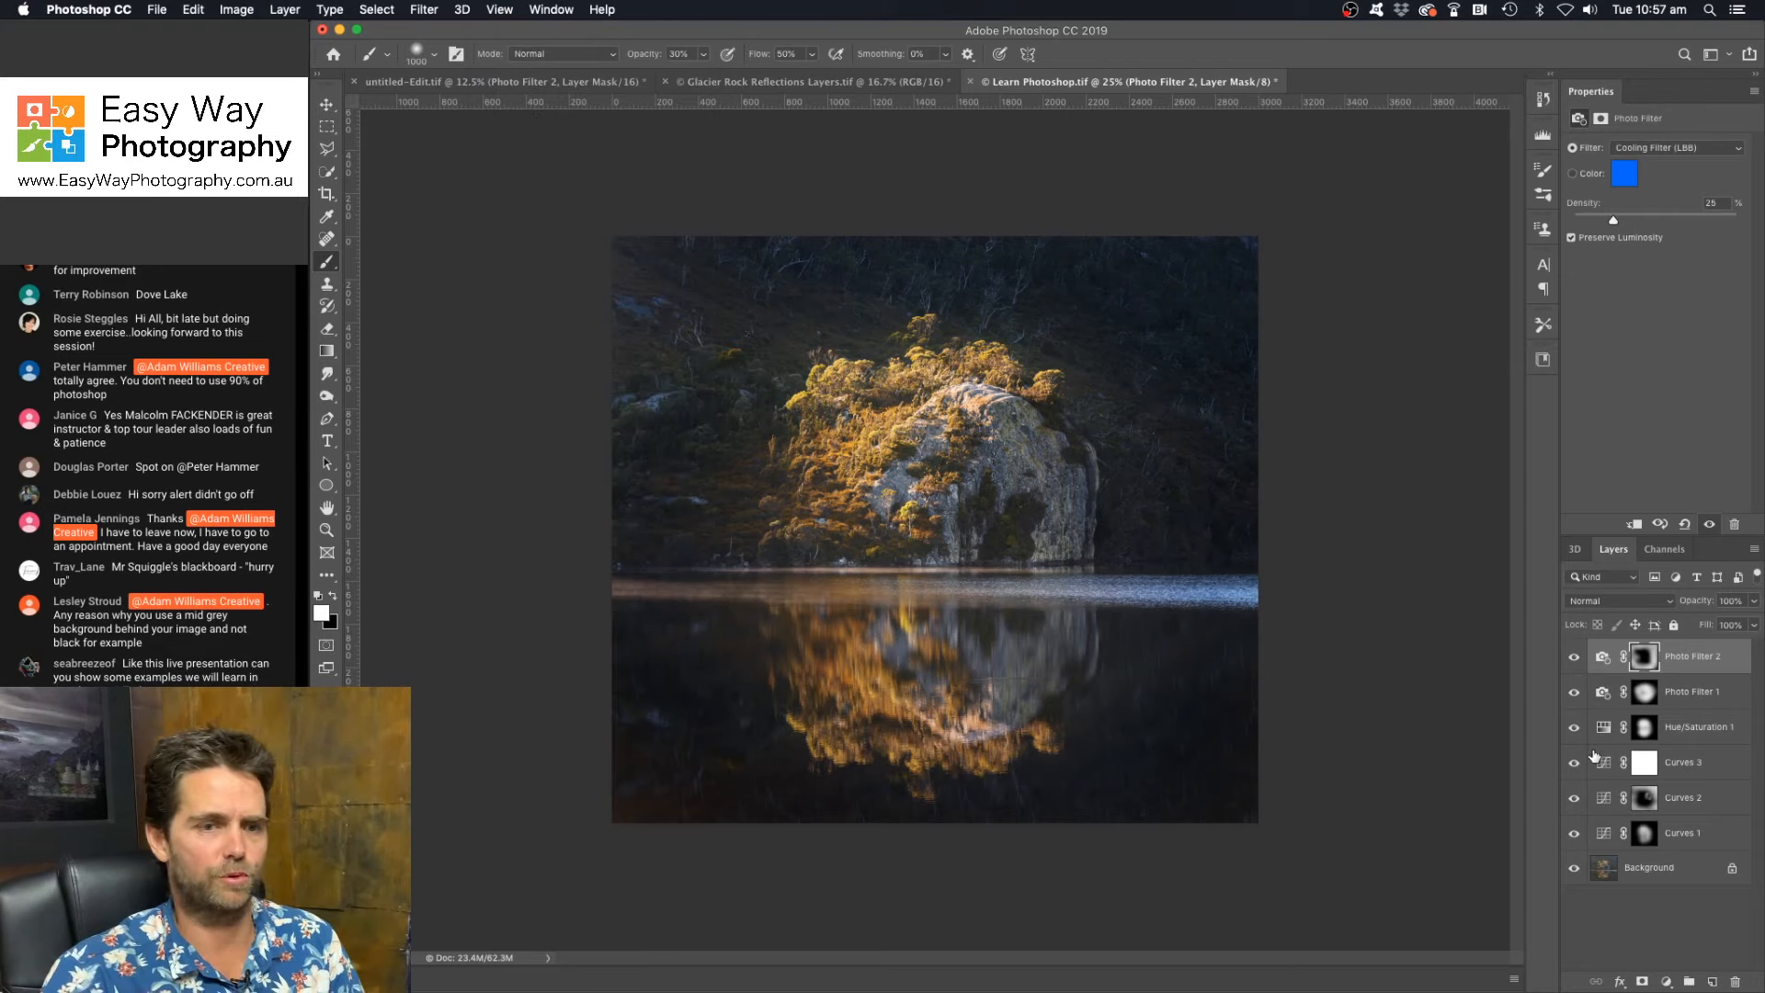
Step: Compare the edited photo with the original by showing only the Background layer, and restore all adjustment layers
alt+click(1573, 870)
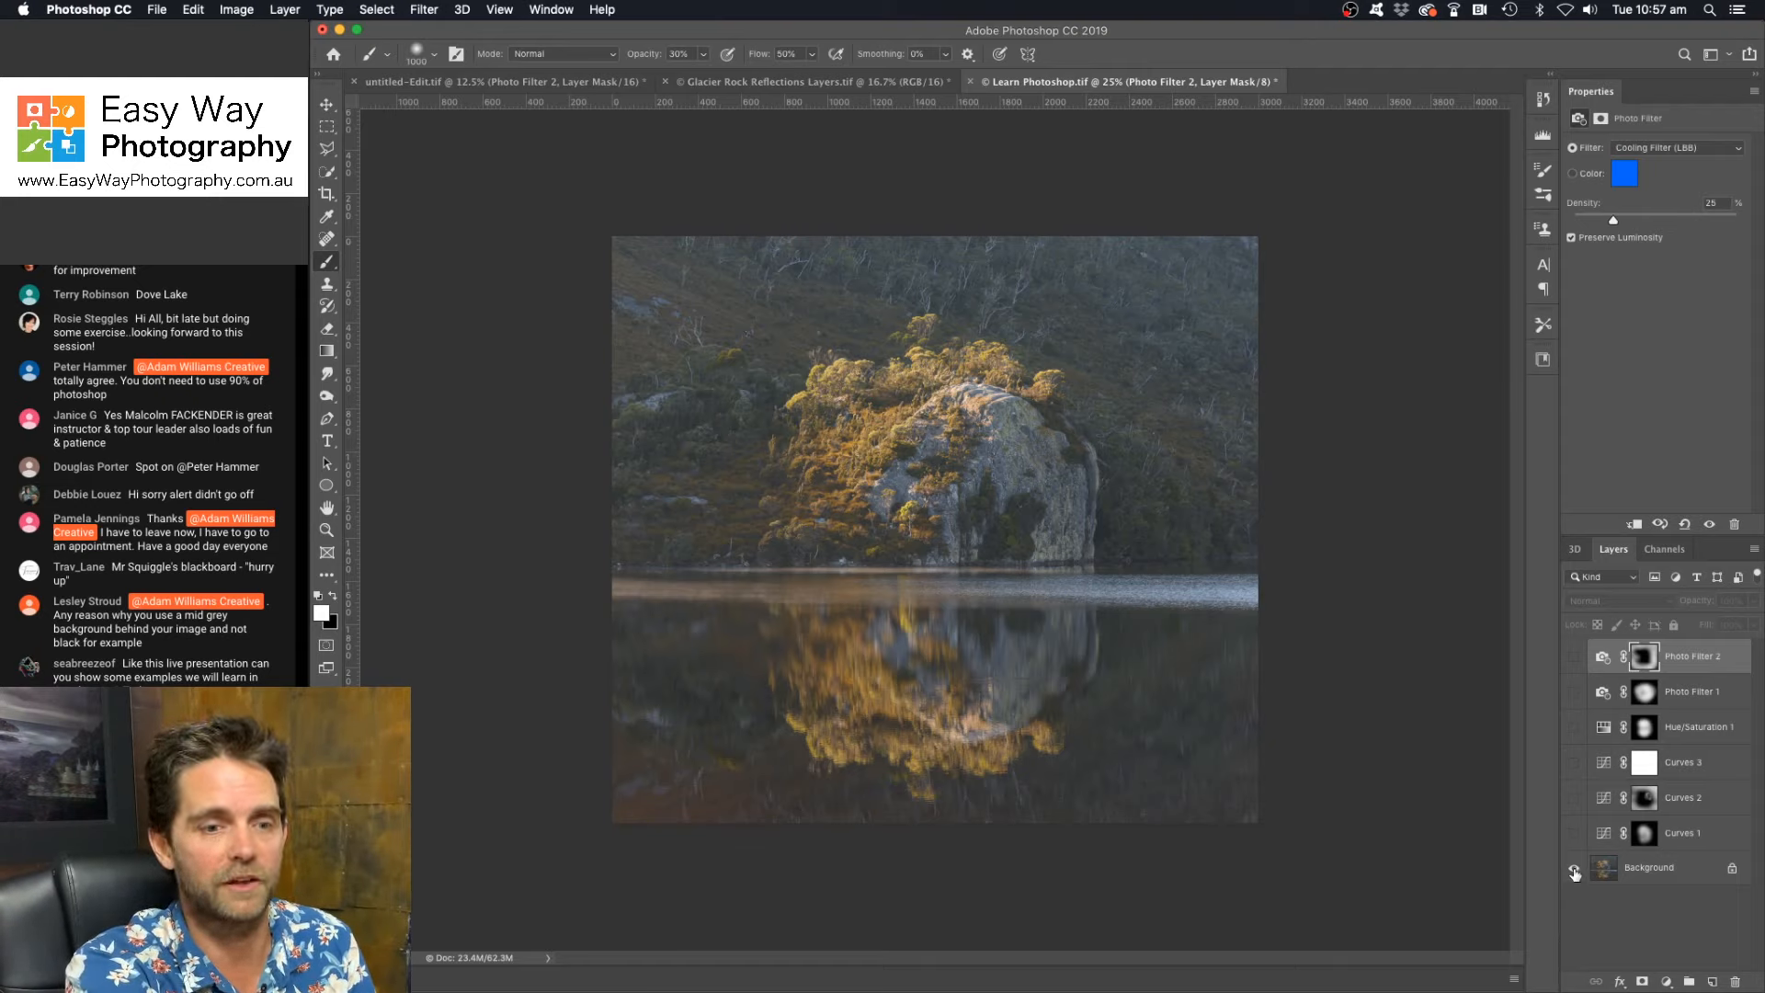
alt+click(1574, 870)
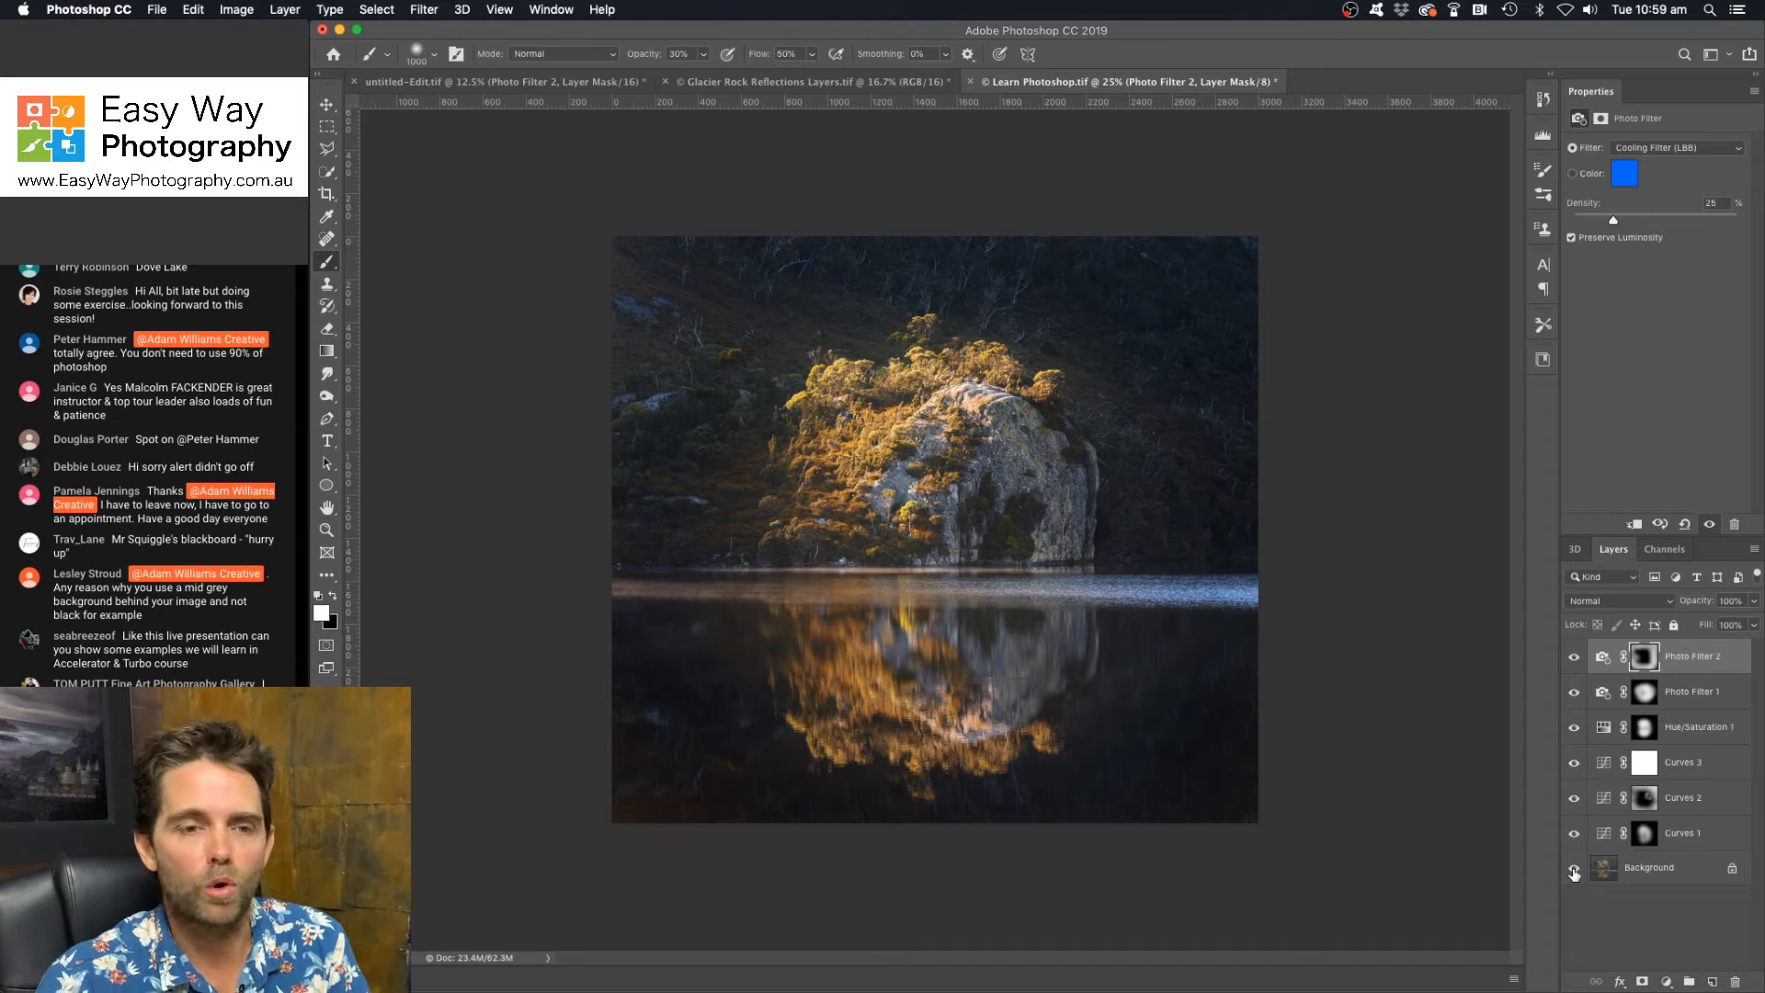
click(1666, 981)
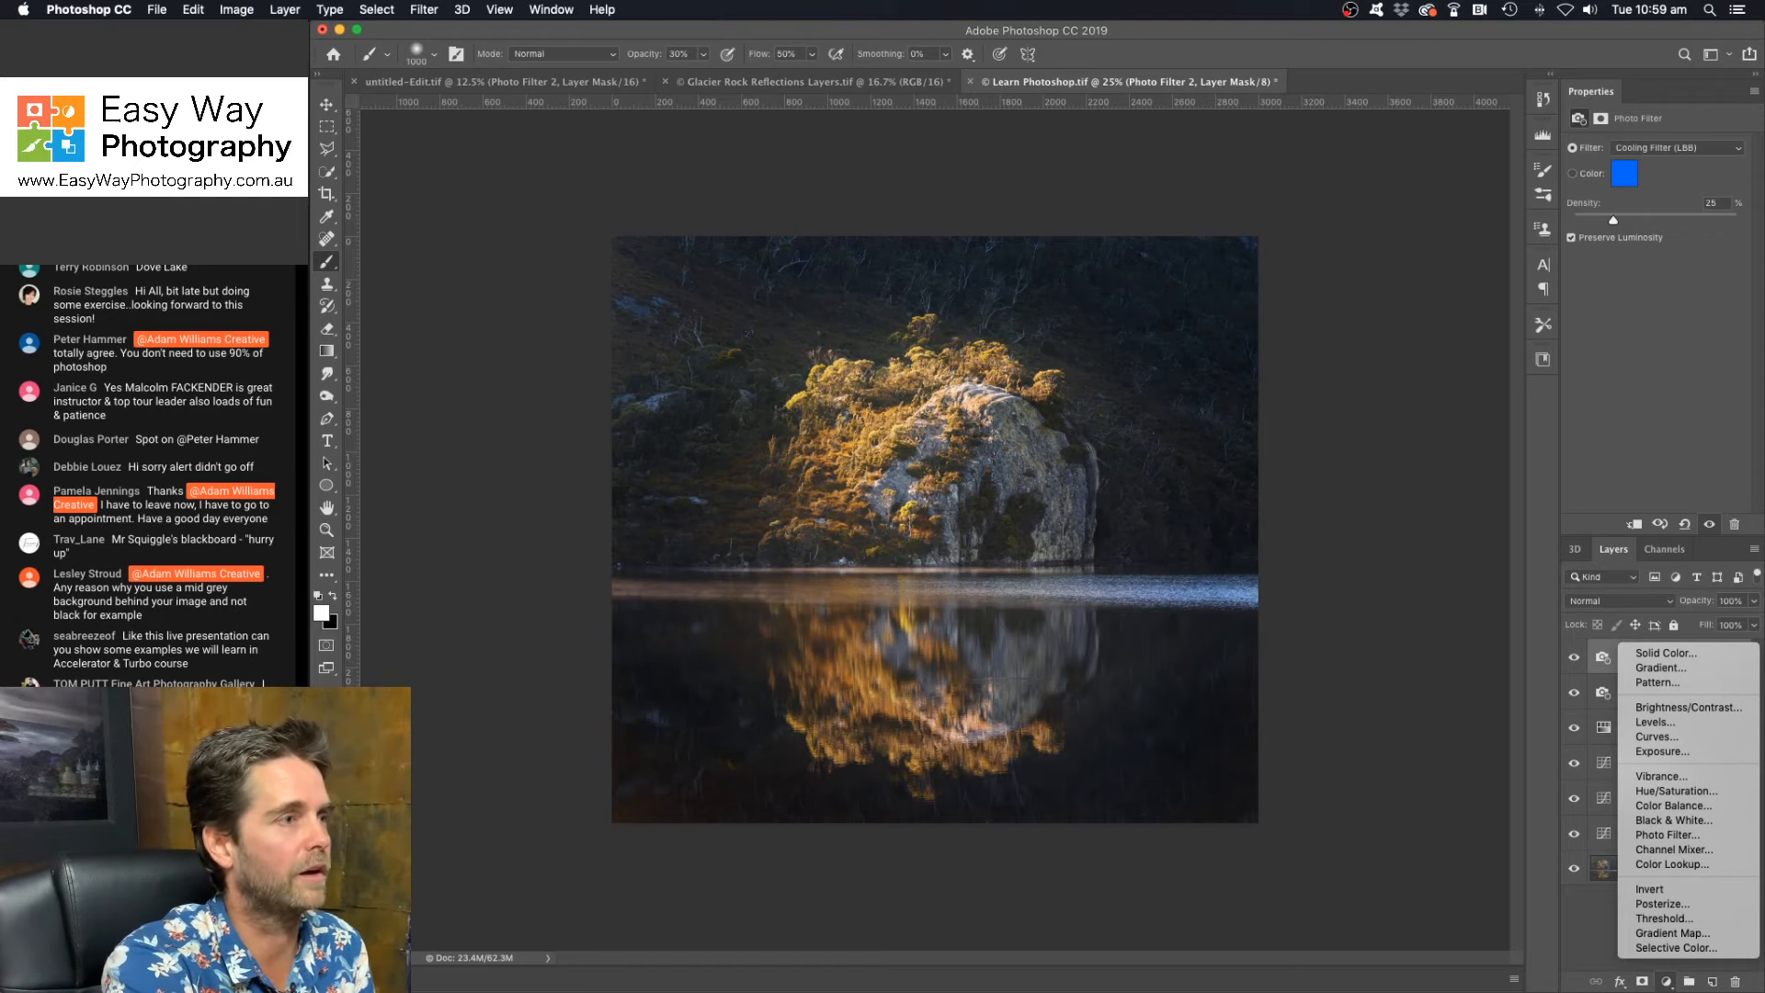
Step: Switch to Chrome, enlarge its window and load easywayphotography.com.au in a new tab
drag(203, 33, 733, 70)
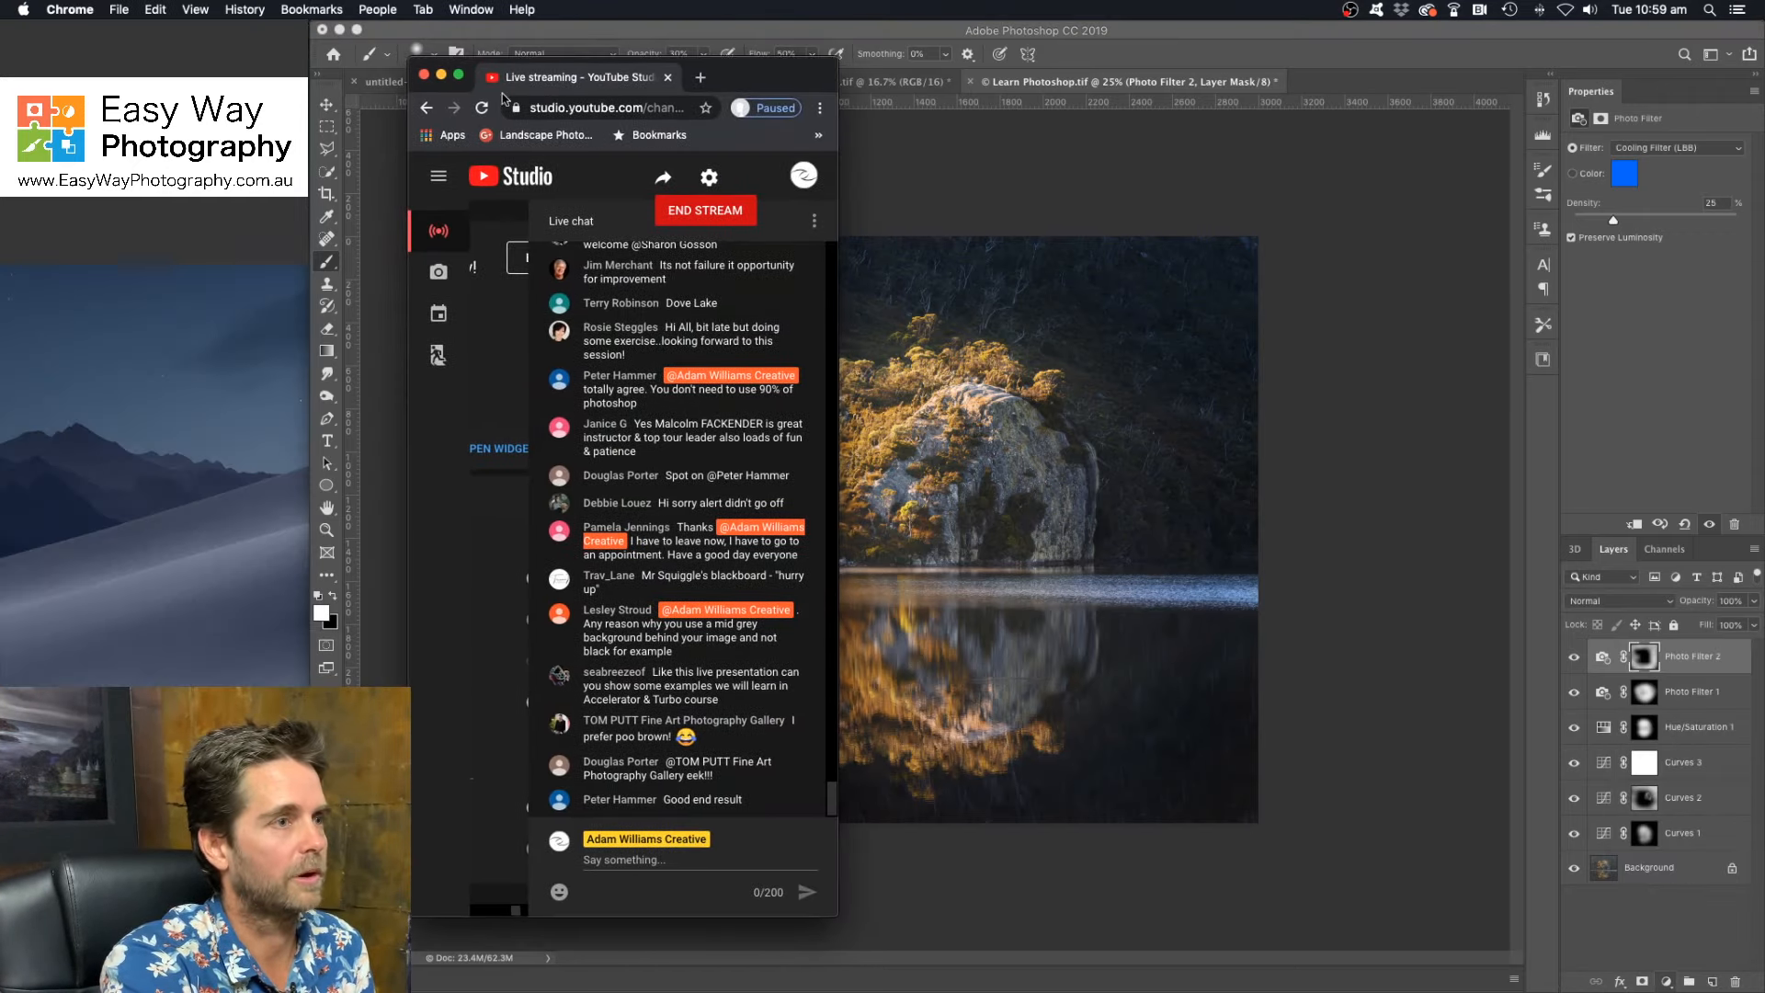
click(459, 75)
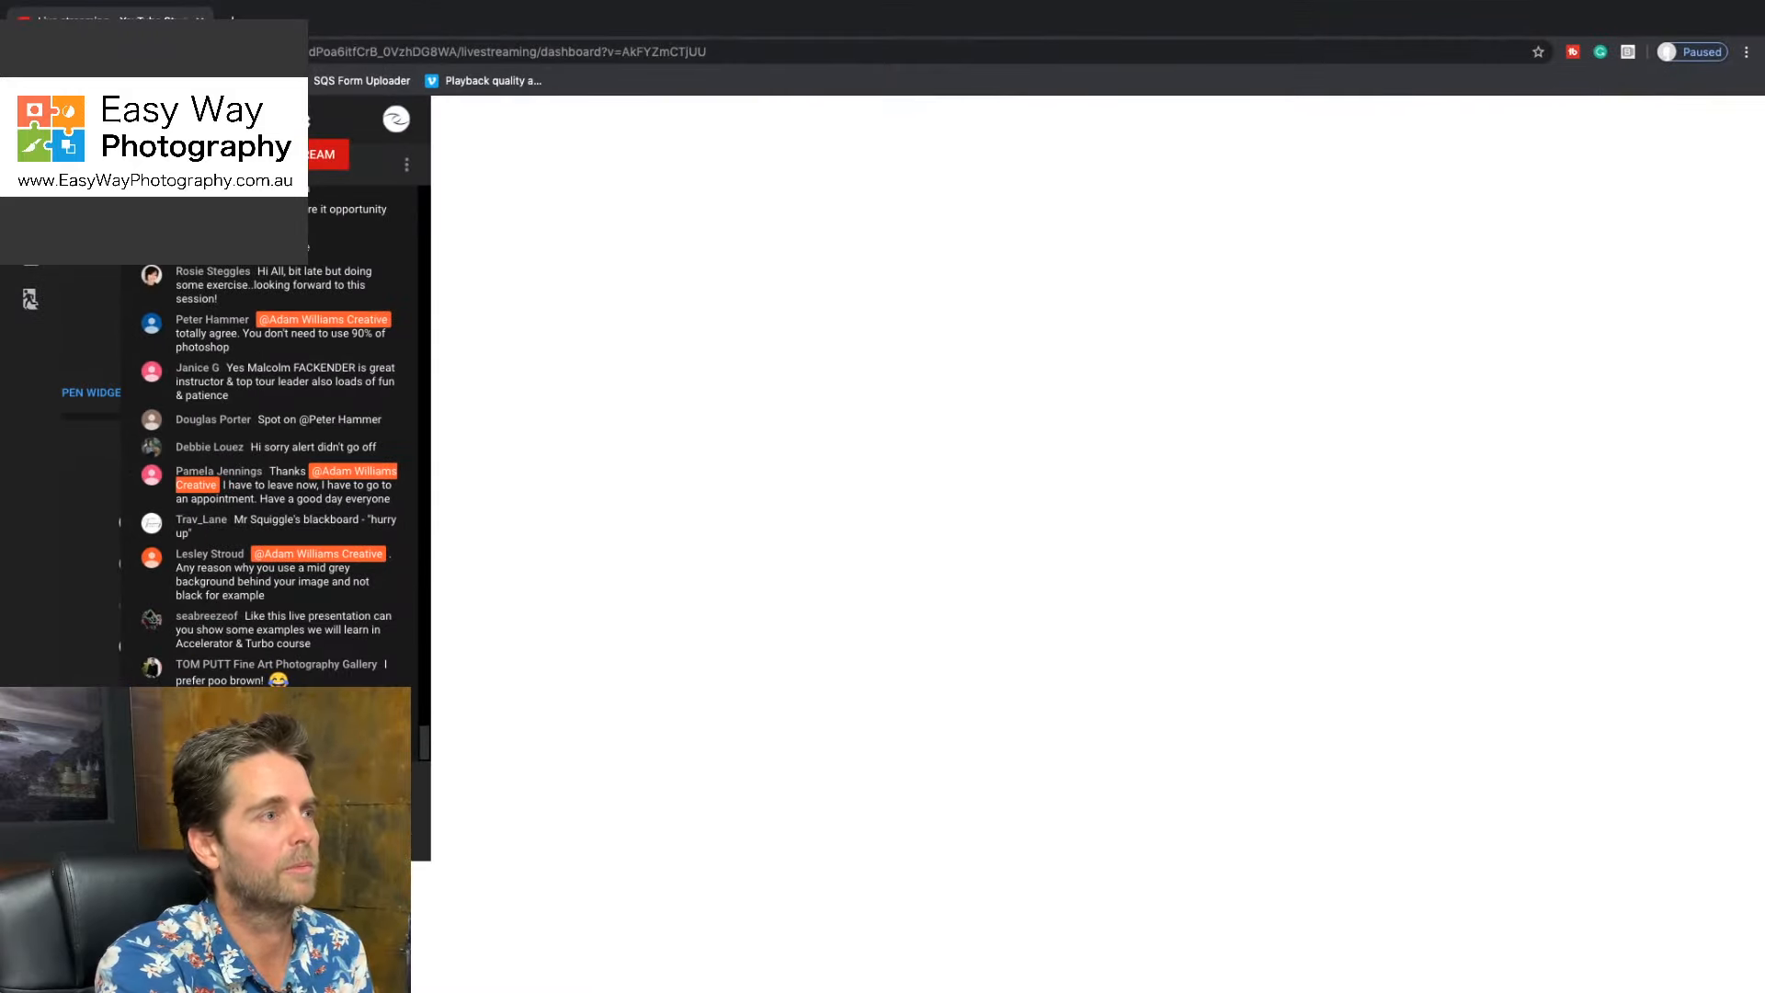
click(232, 18)
text(easy)
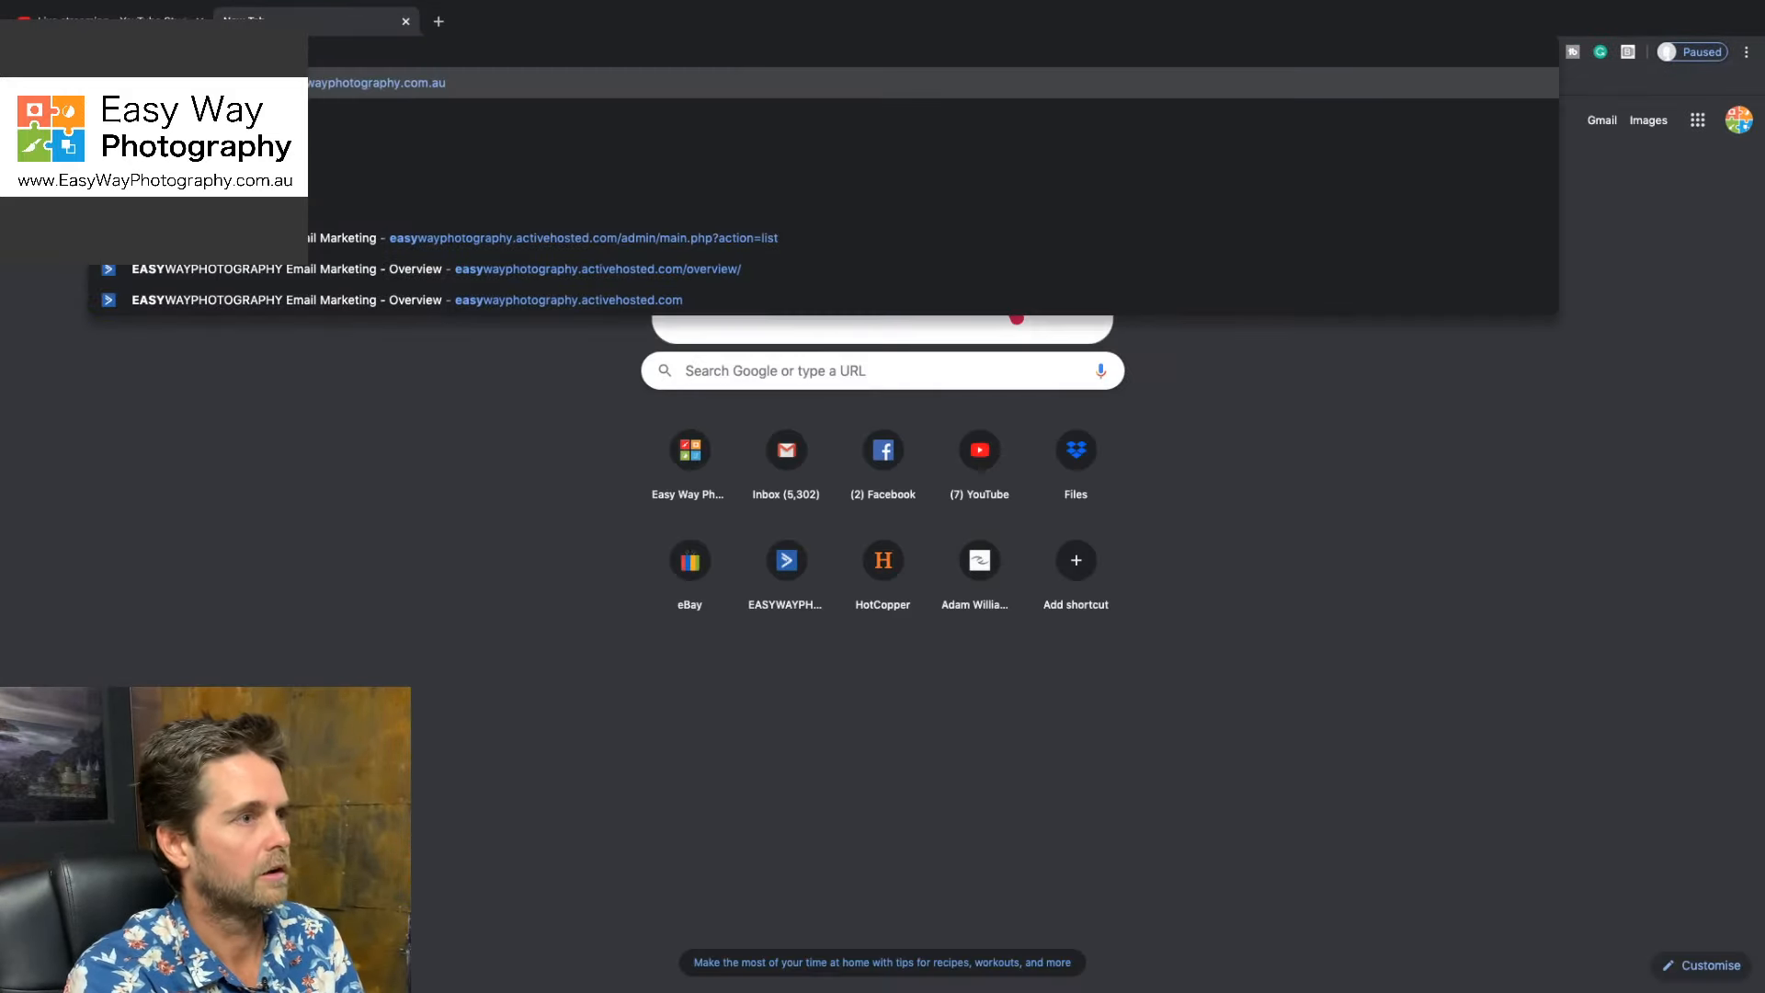
key(Return)
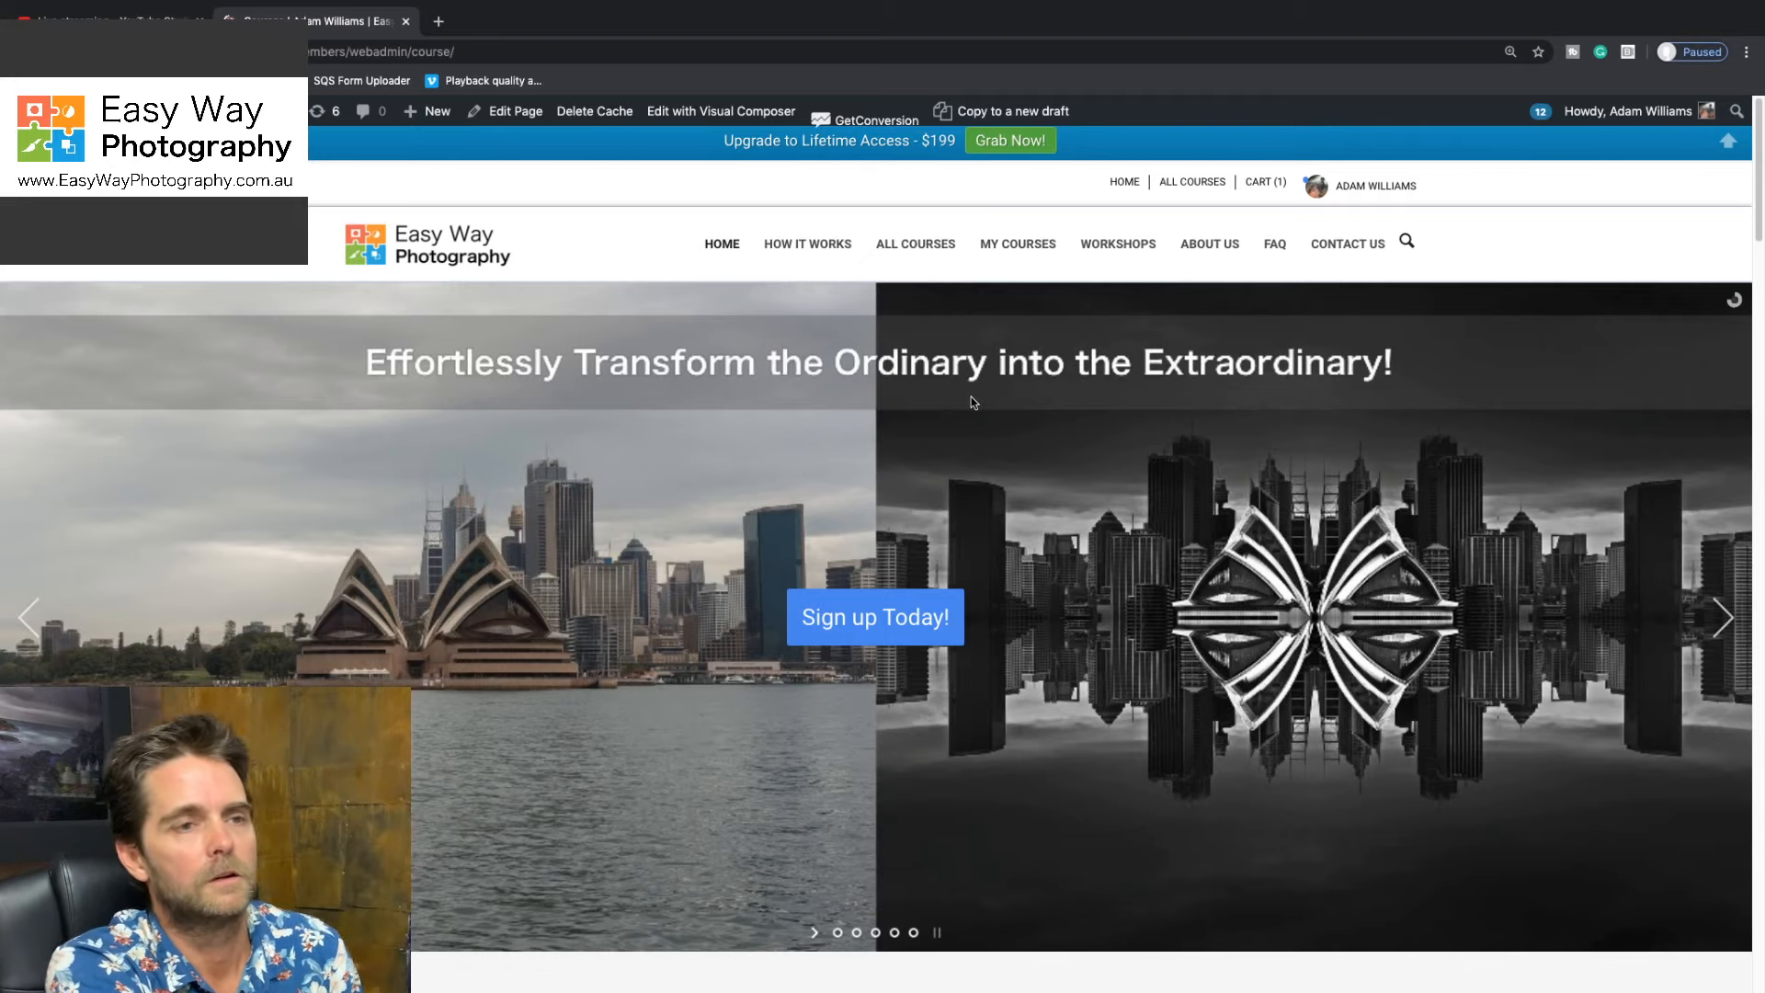
Step: Open the Adobe Photoshop Accelerator Workflow (Intermediate) course from the list of courses
scroll(974, 405, down, 10)
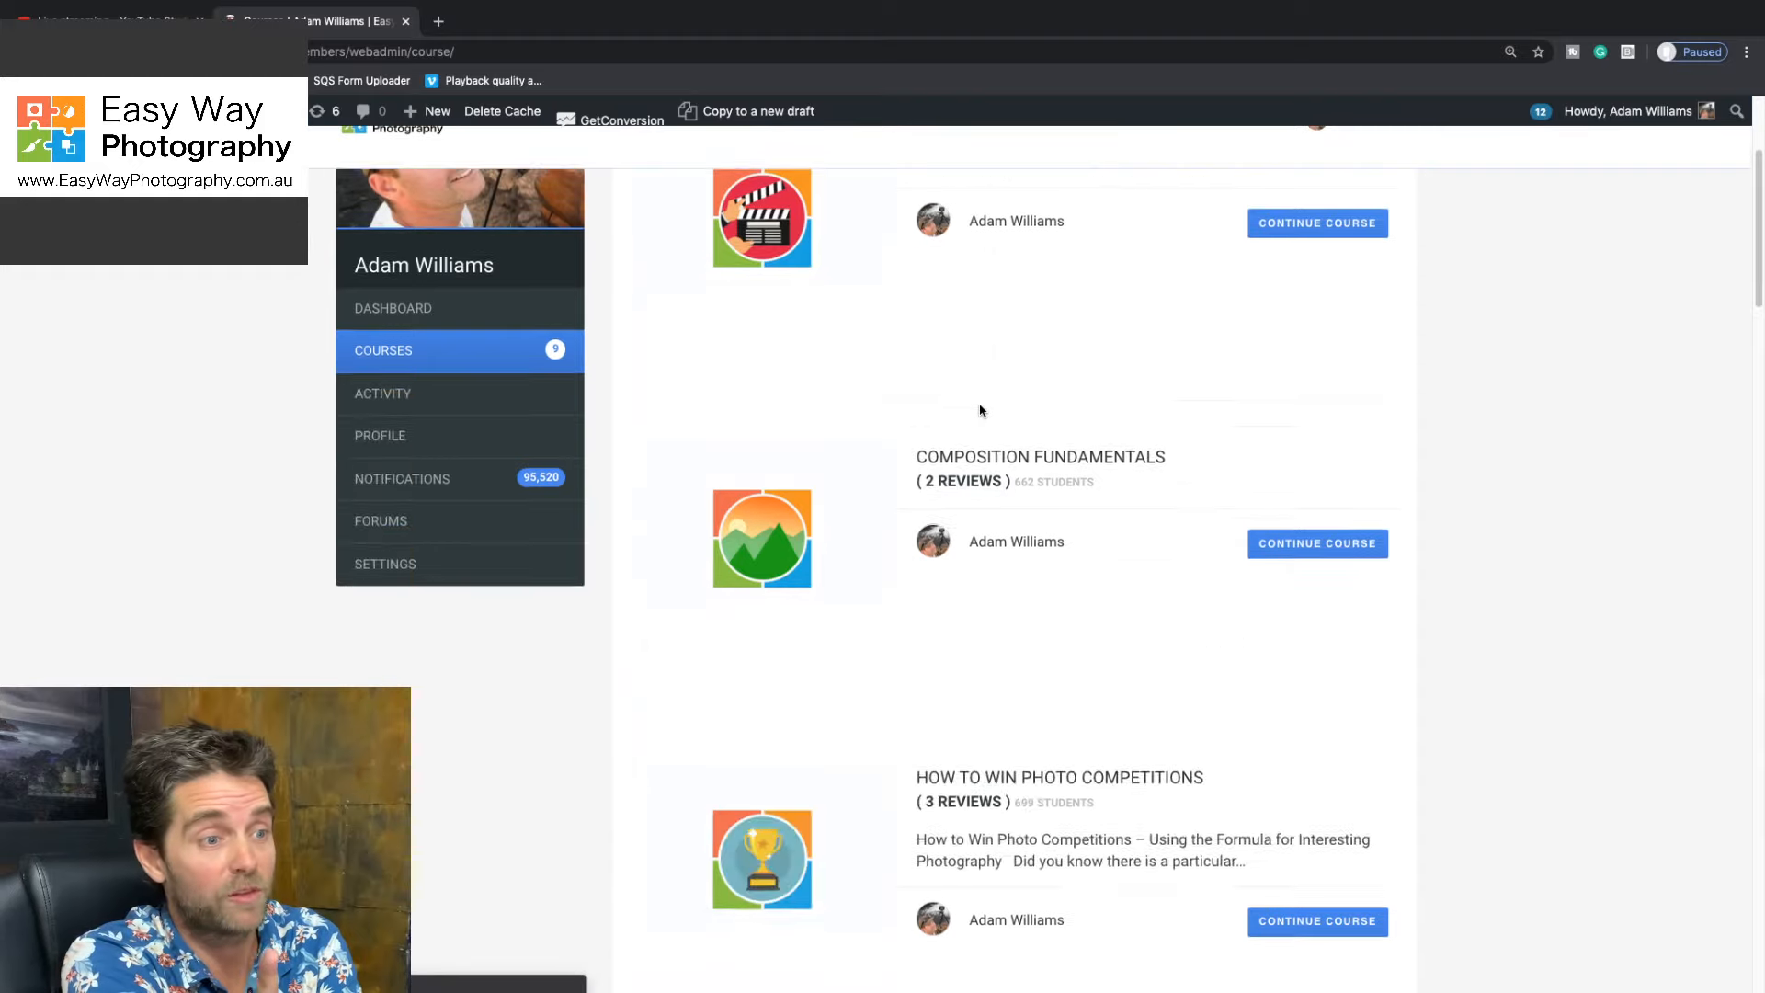
scroll(981, 410, down, 19)
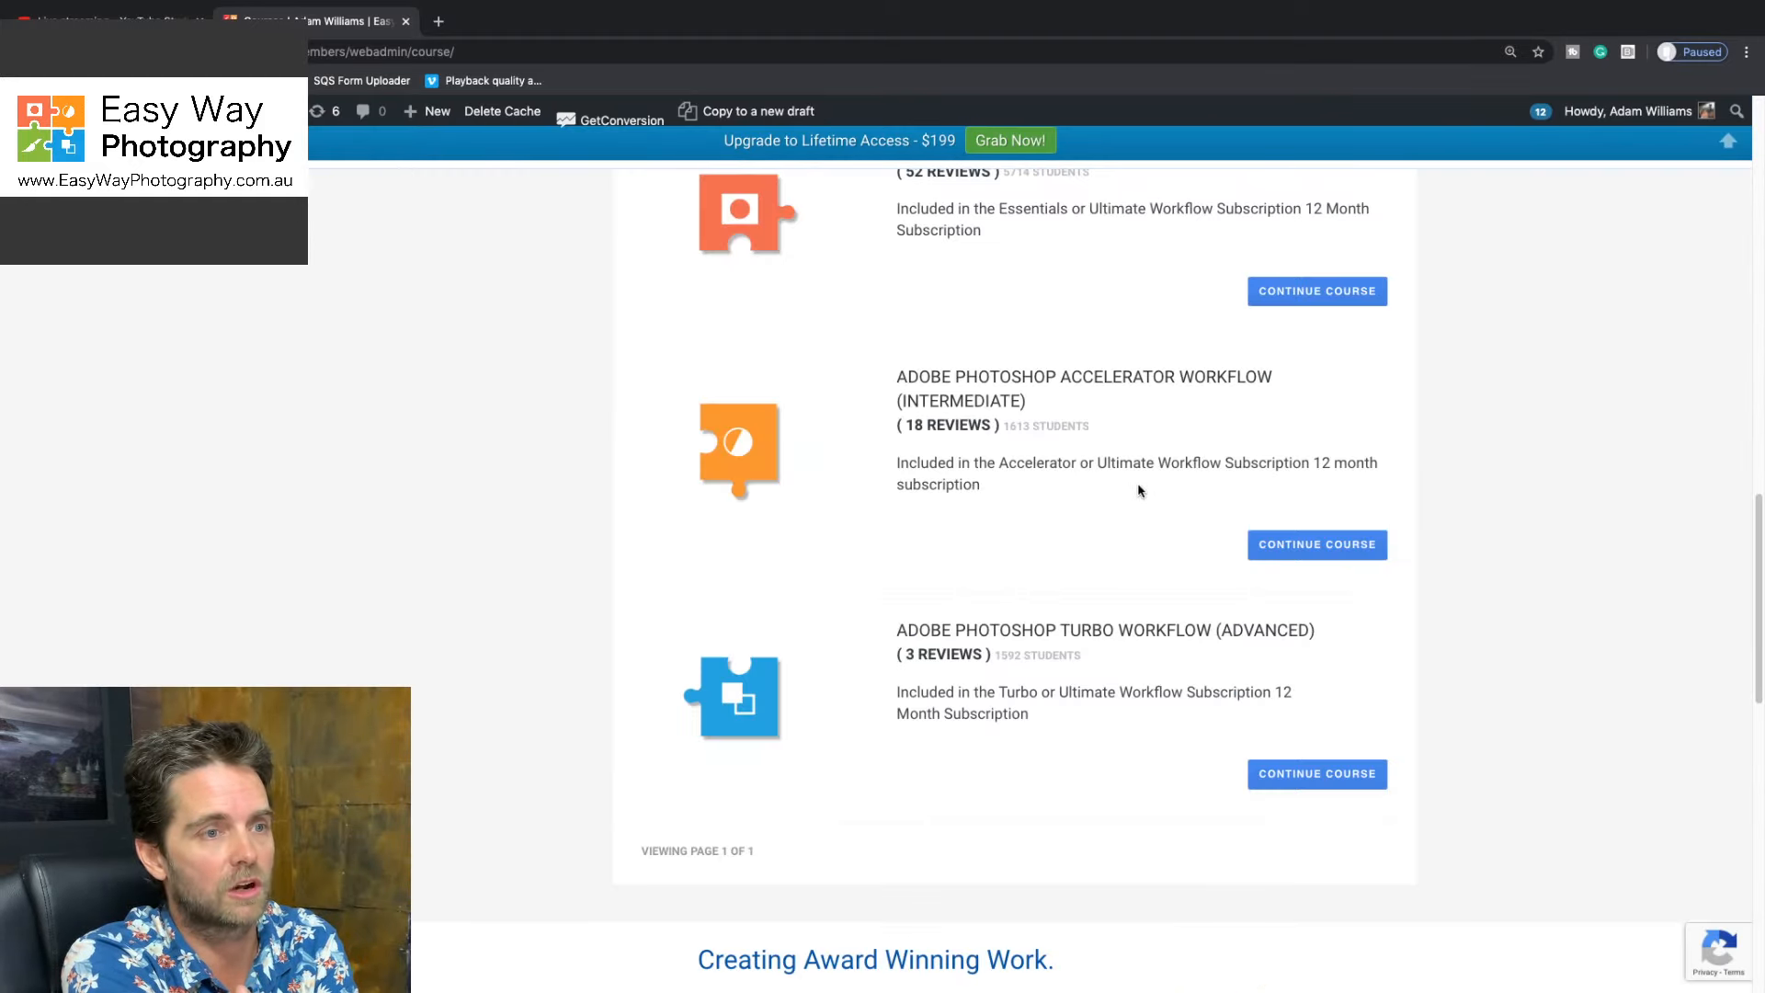
click(1284, 539)
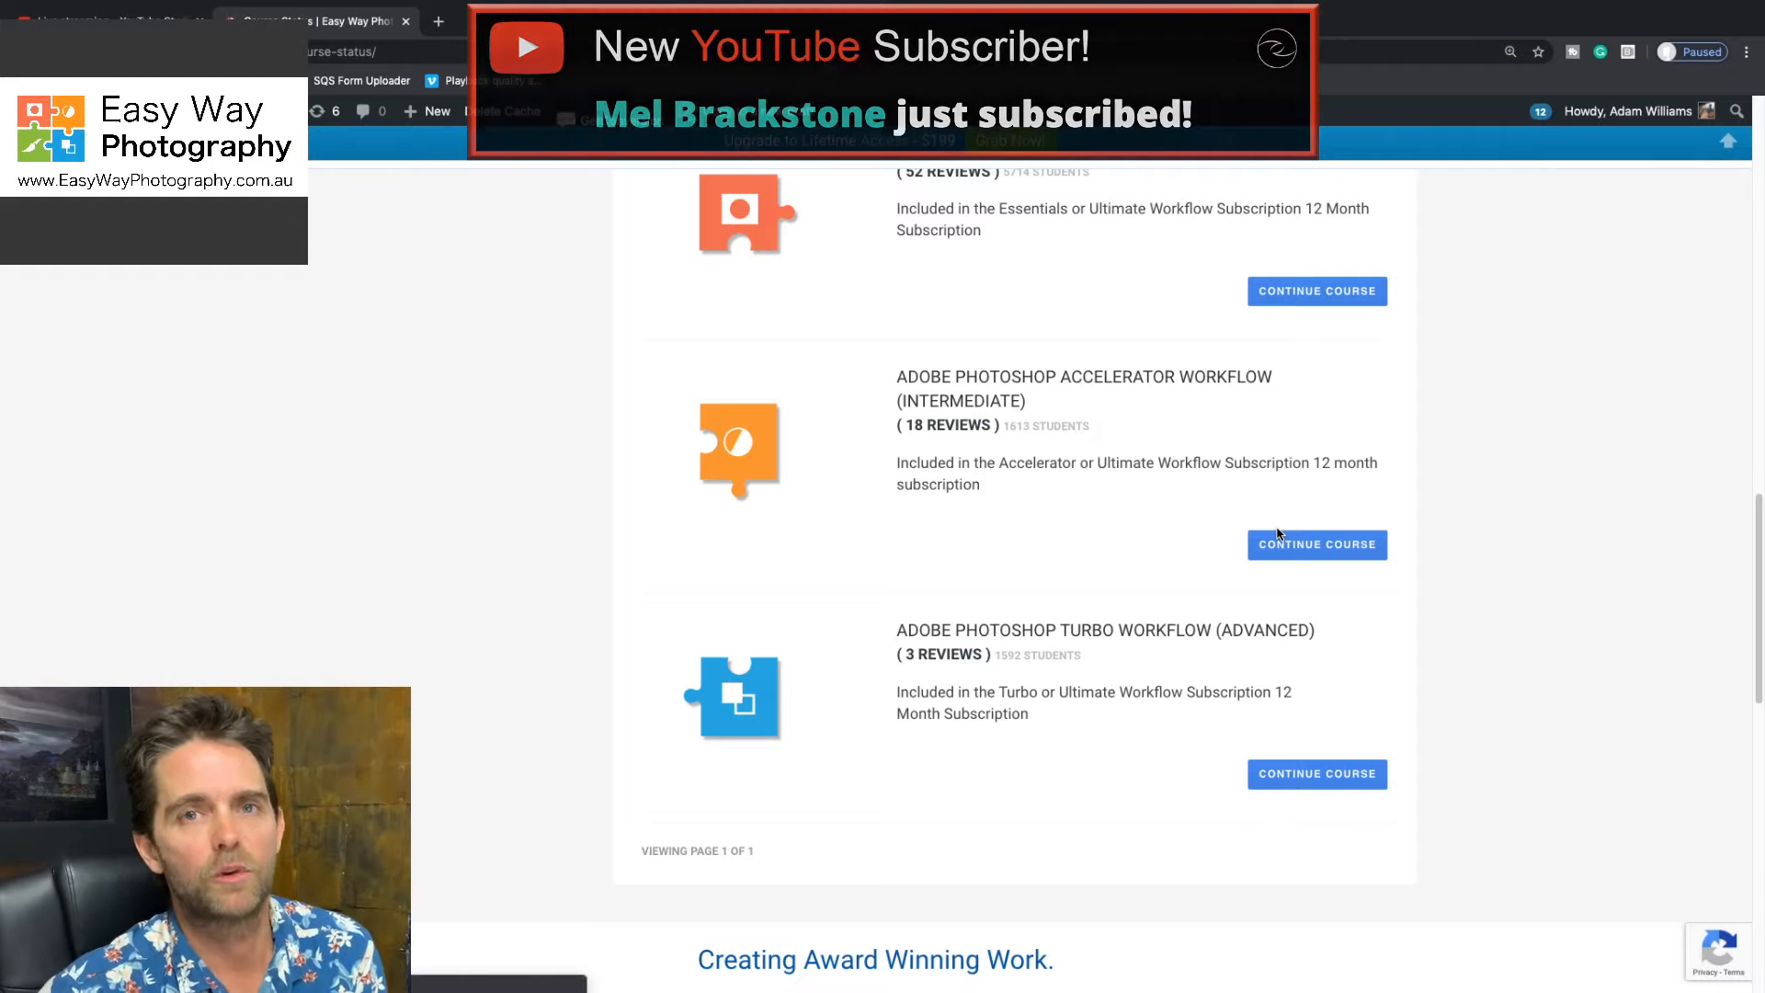
click(1278, 535)
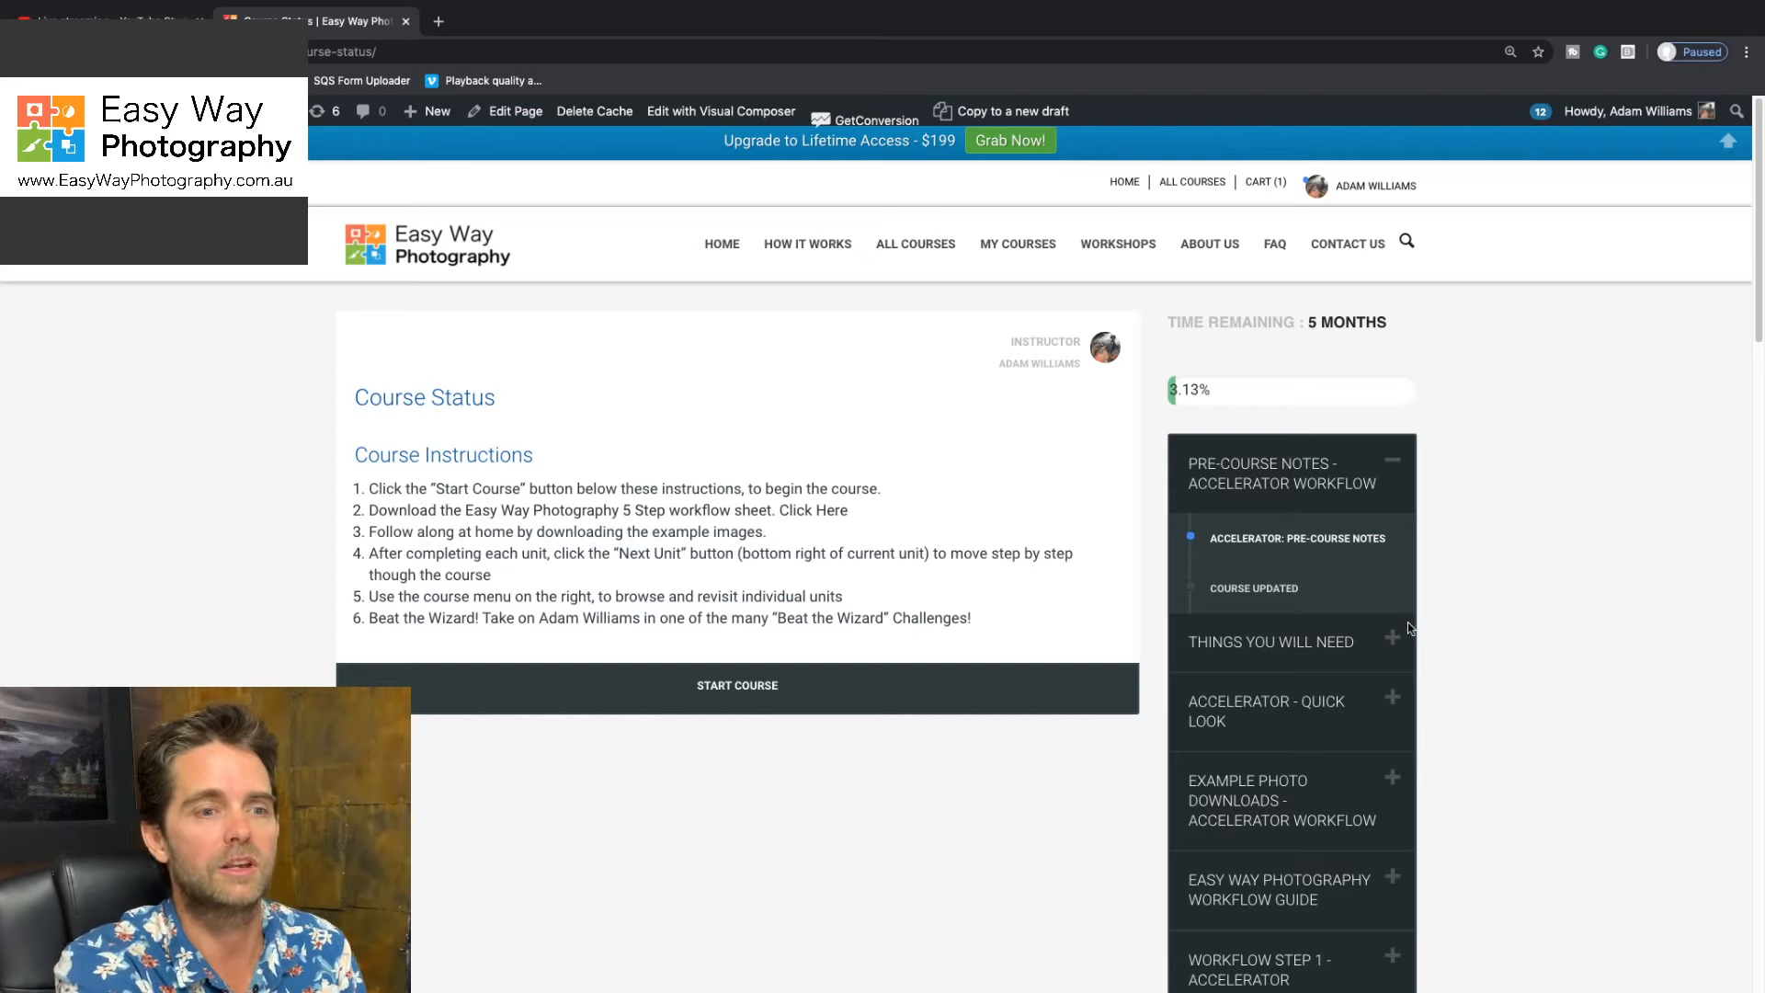
Step: Expand the Workflow Step 1 - Accelerator section in the course outline to view its lessons
scroll(1455, 625, down, 3)
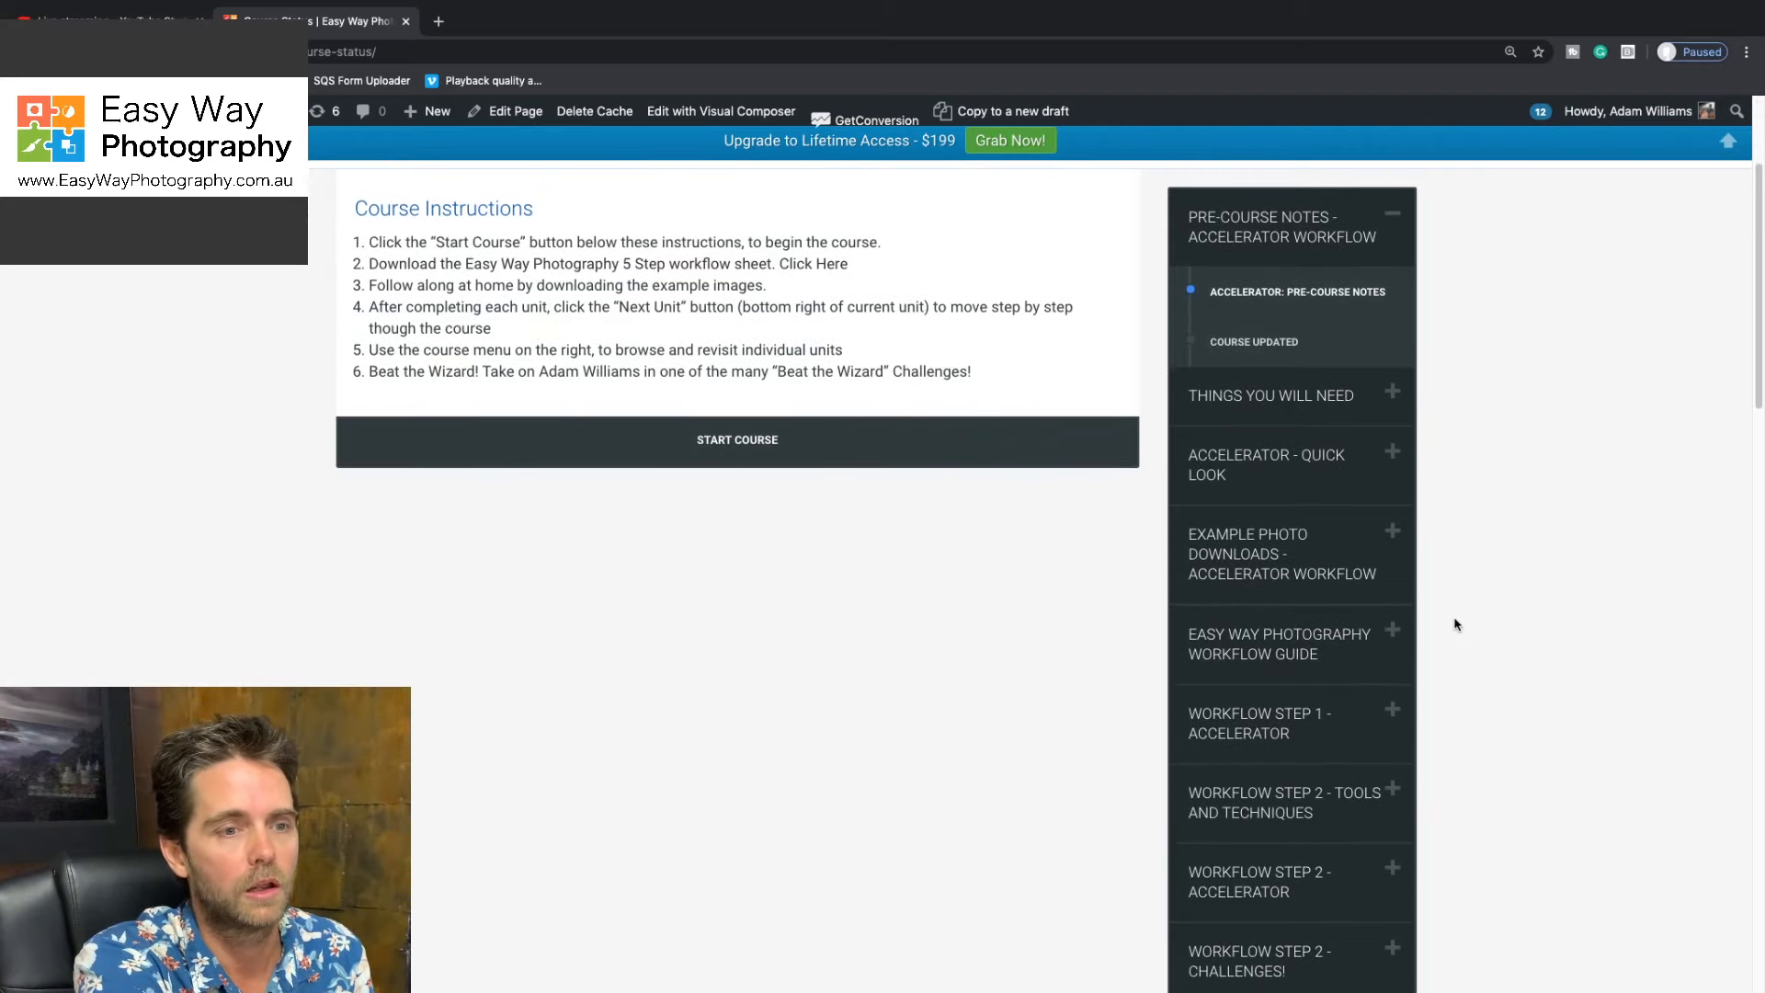
scroll(1455, 625, down, 2)
click(1393, 579)
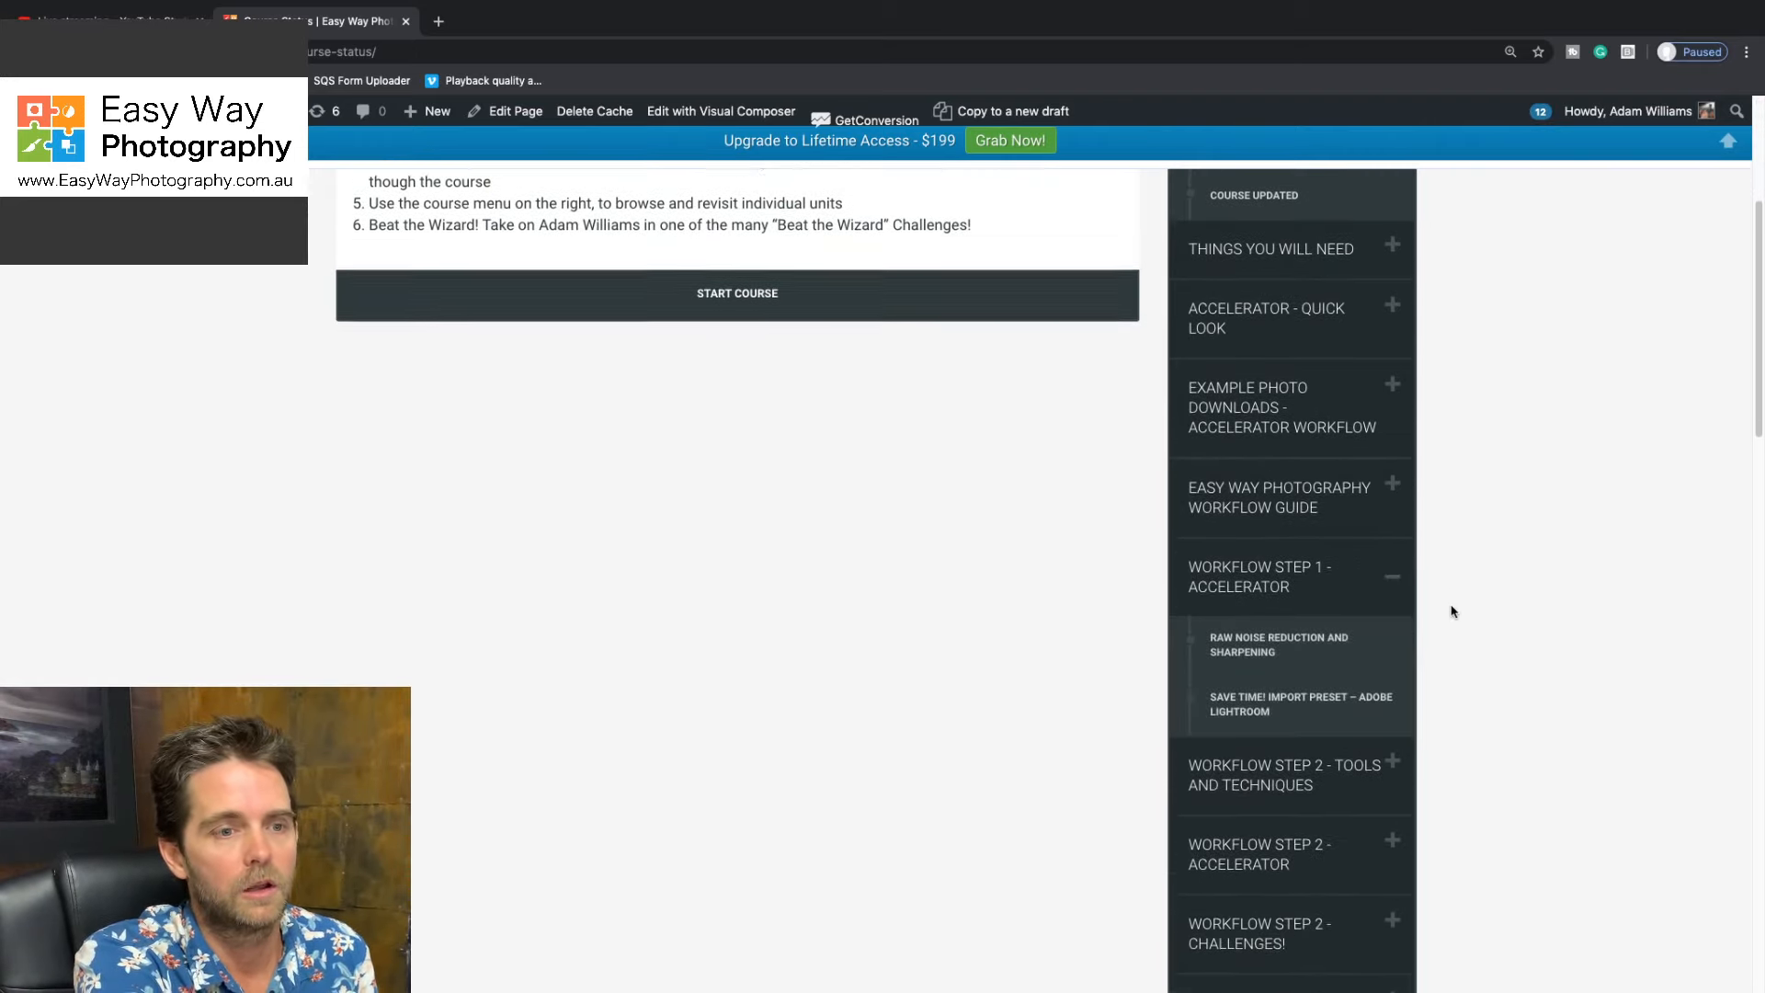
scroll(1452, 612, down, 1)
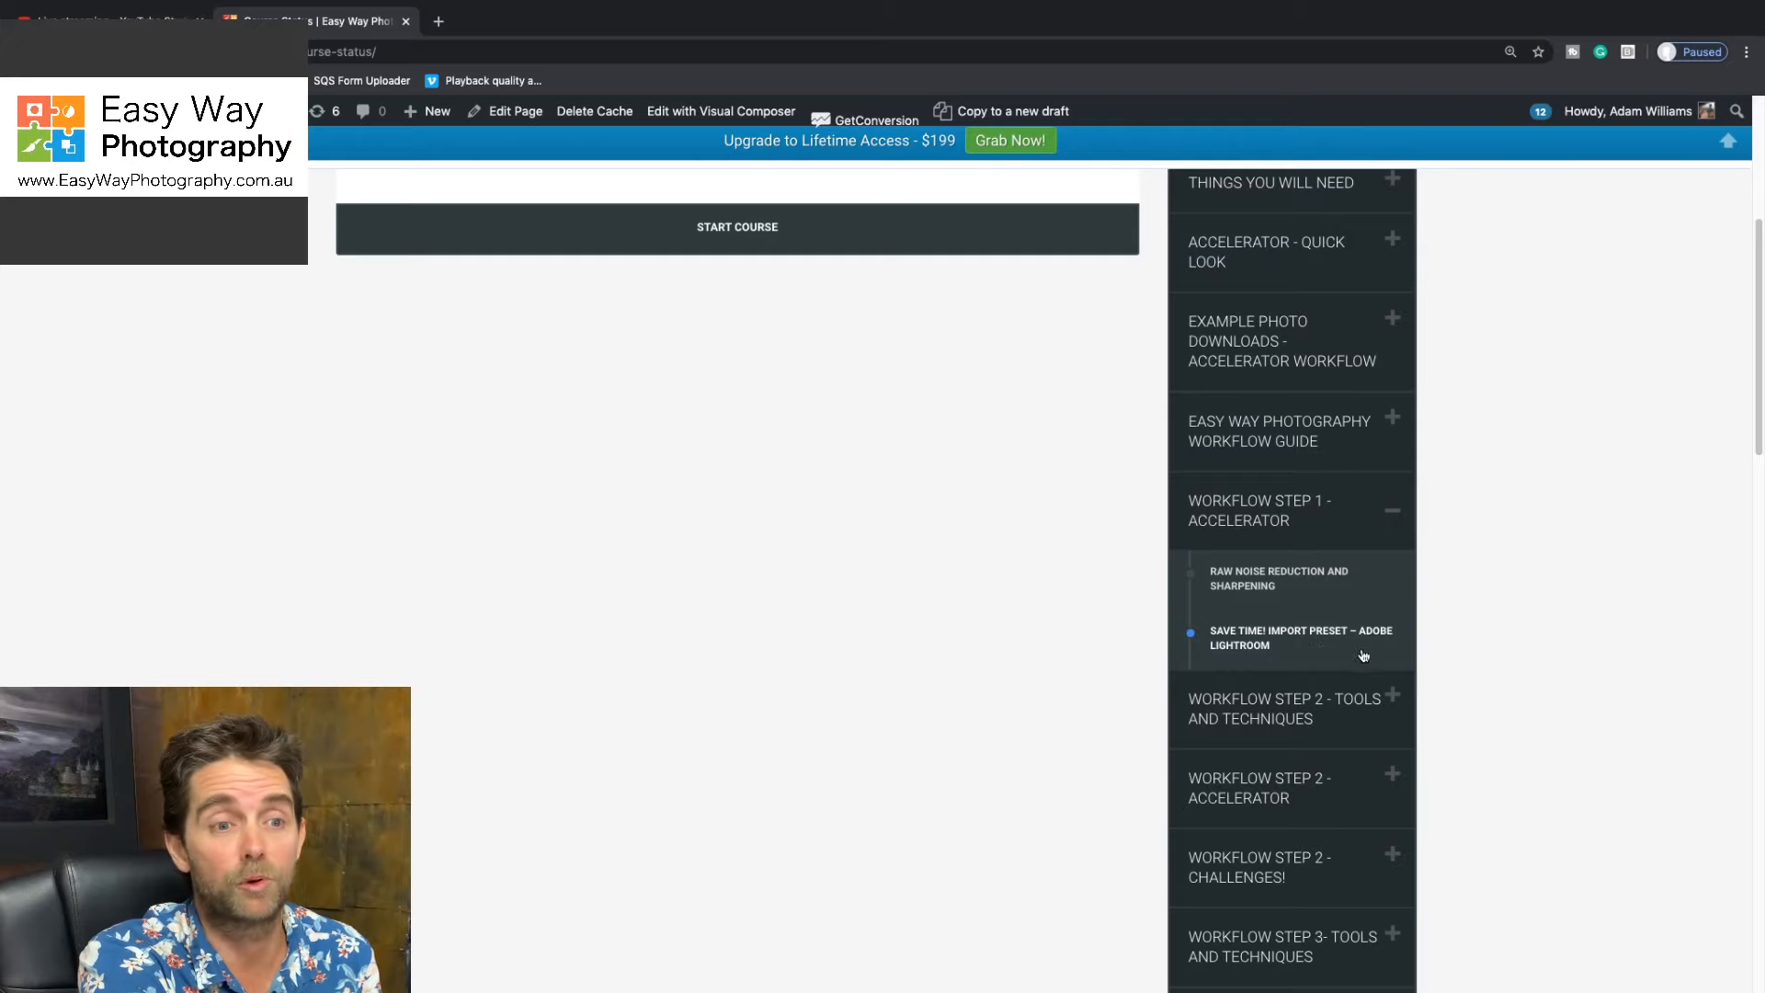
Step: Expand the Workflow Step 2 - Tools and Techniques section and look through its lesson list
click(1294, 703)
scroll(1468, 711, down, 2)
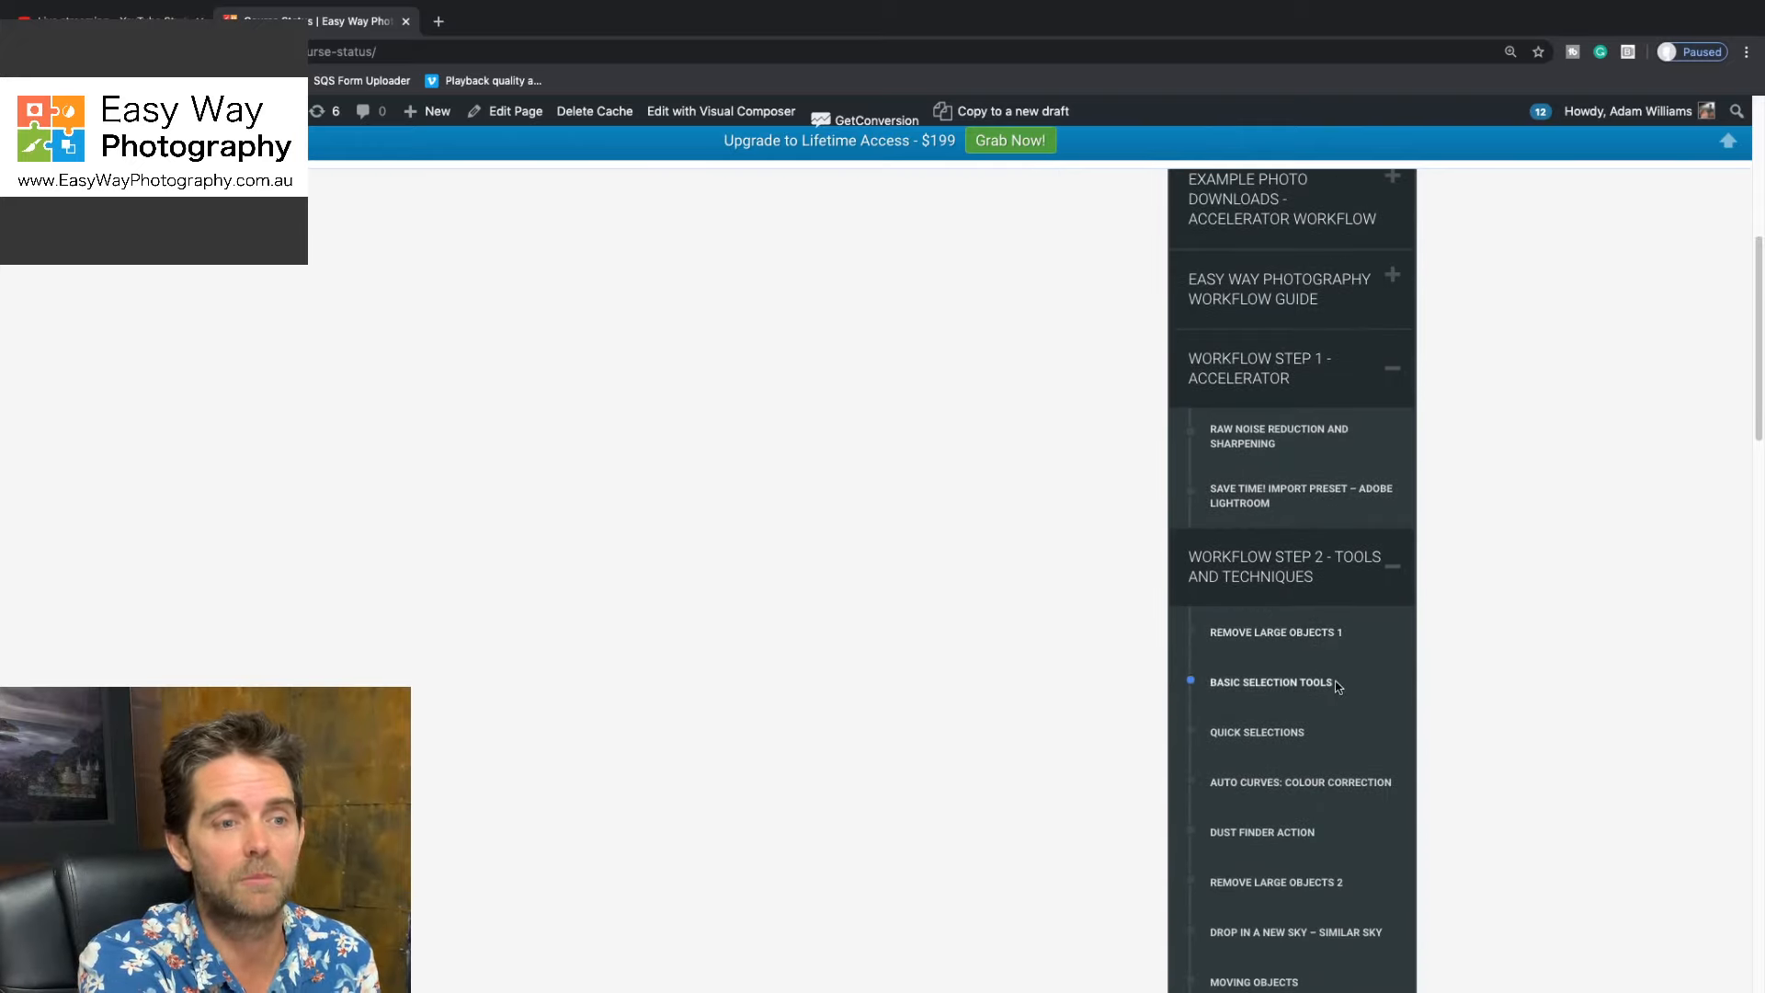
scroll(1415, 734, down, 2)
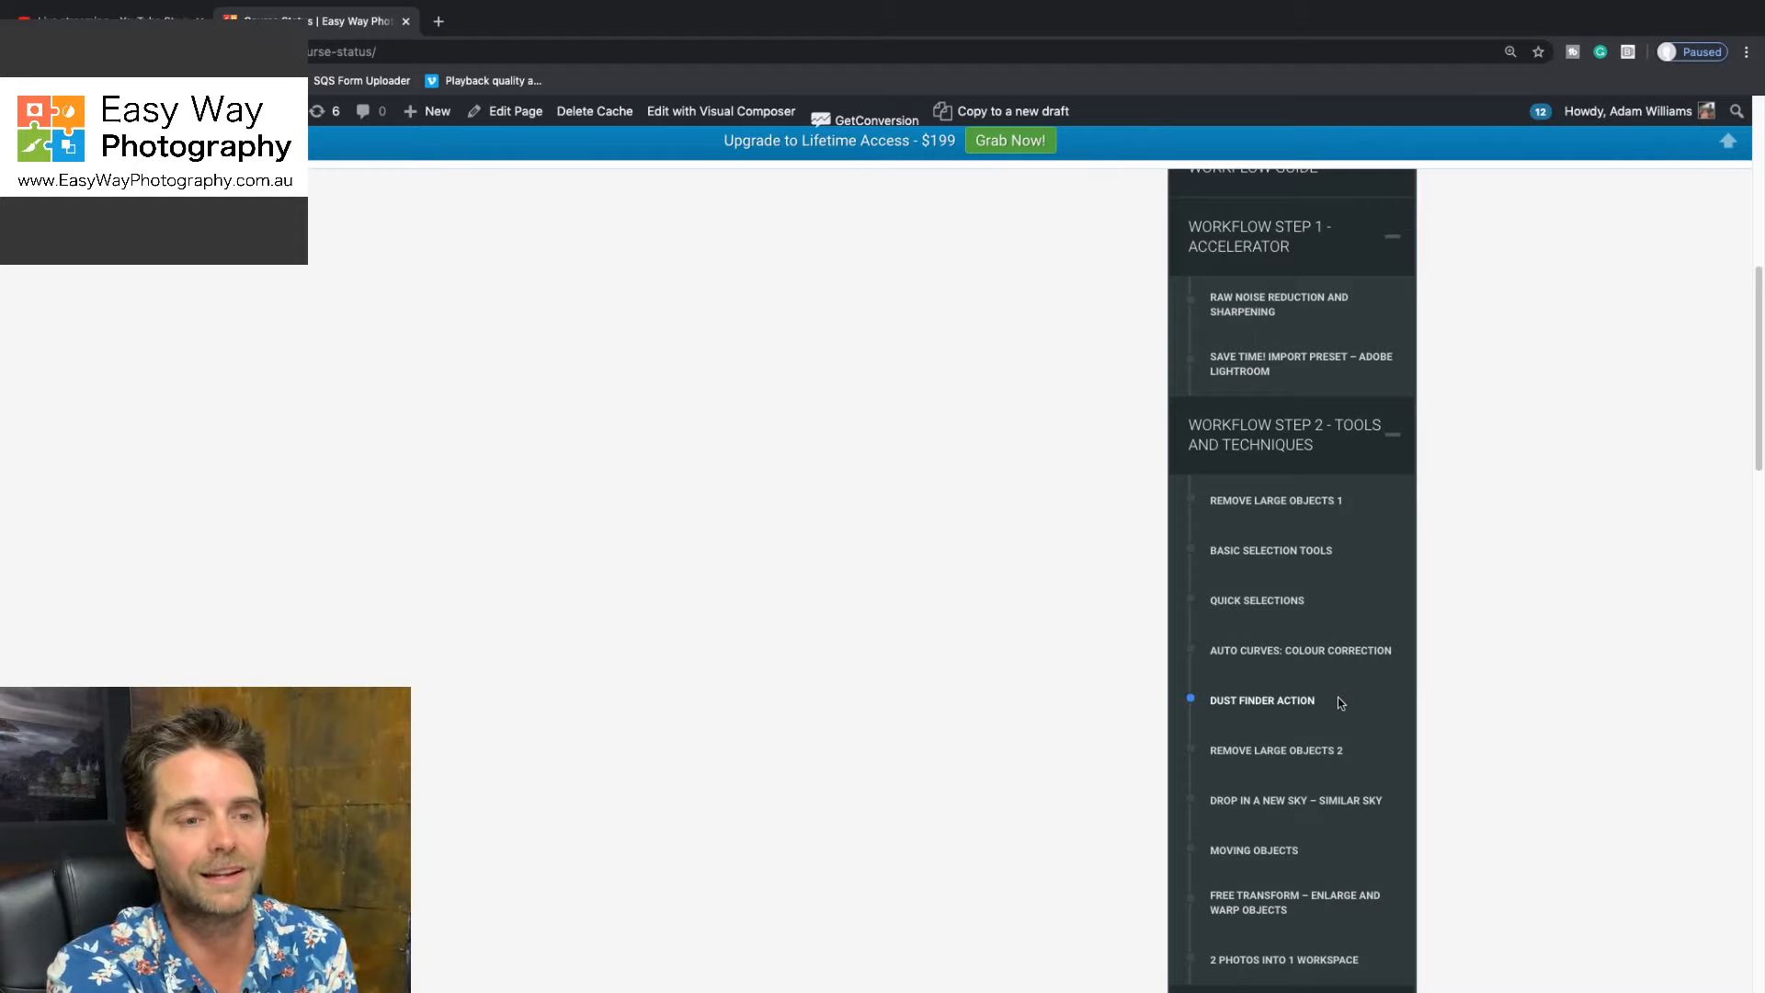
scroll(1338, 699, down, 1)
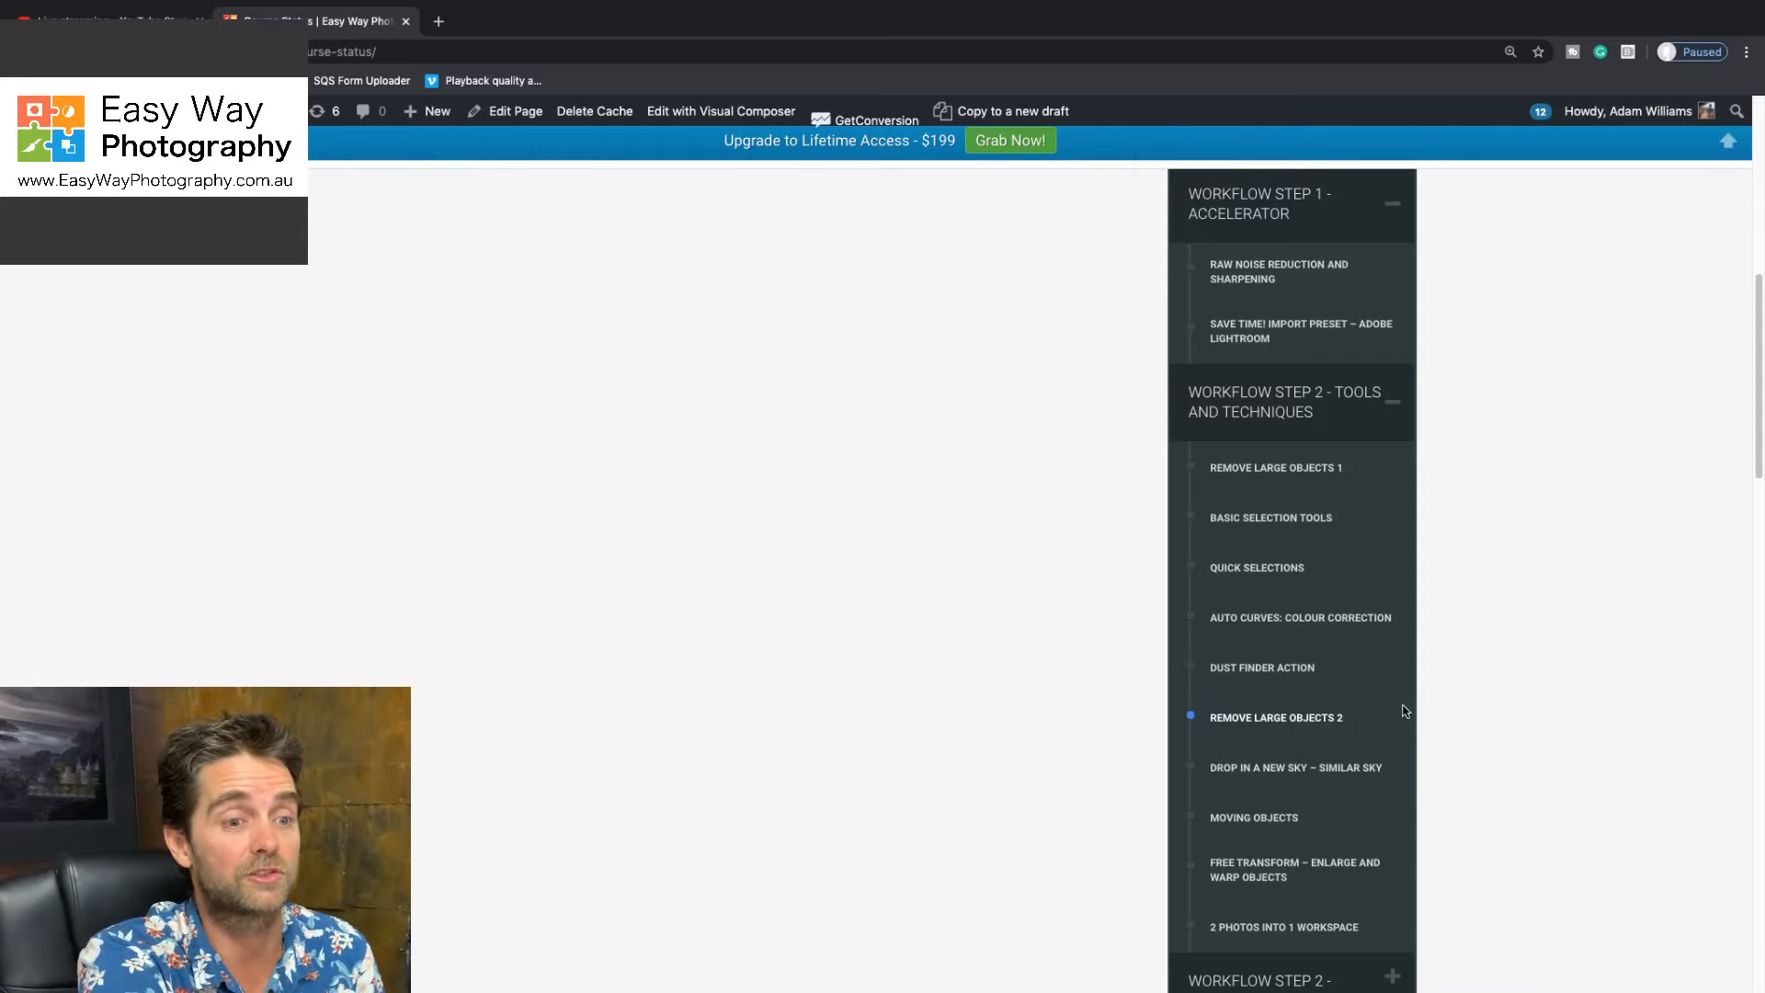
scroll(1402, 716, down, 3)
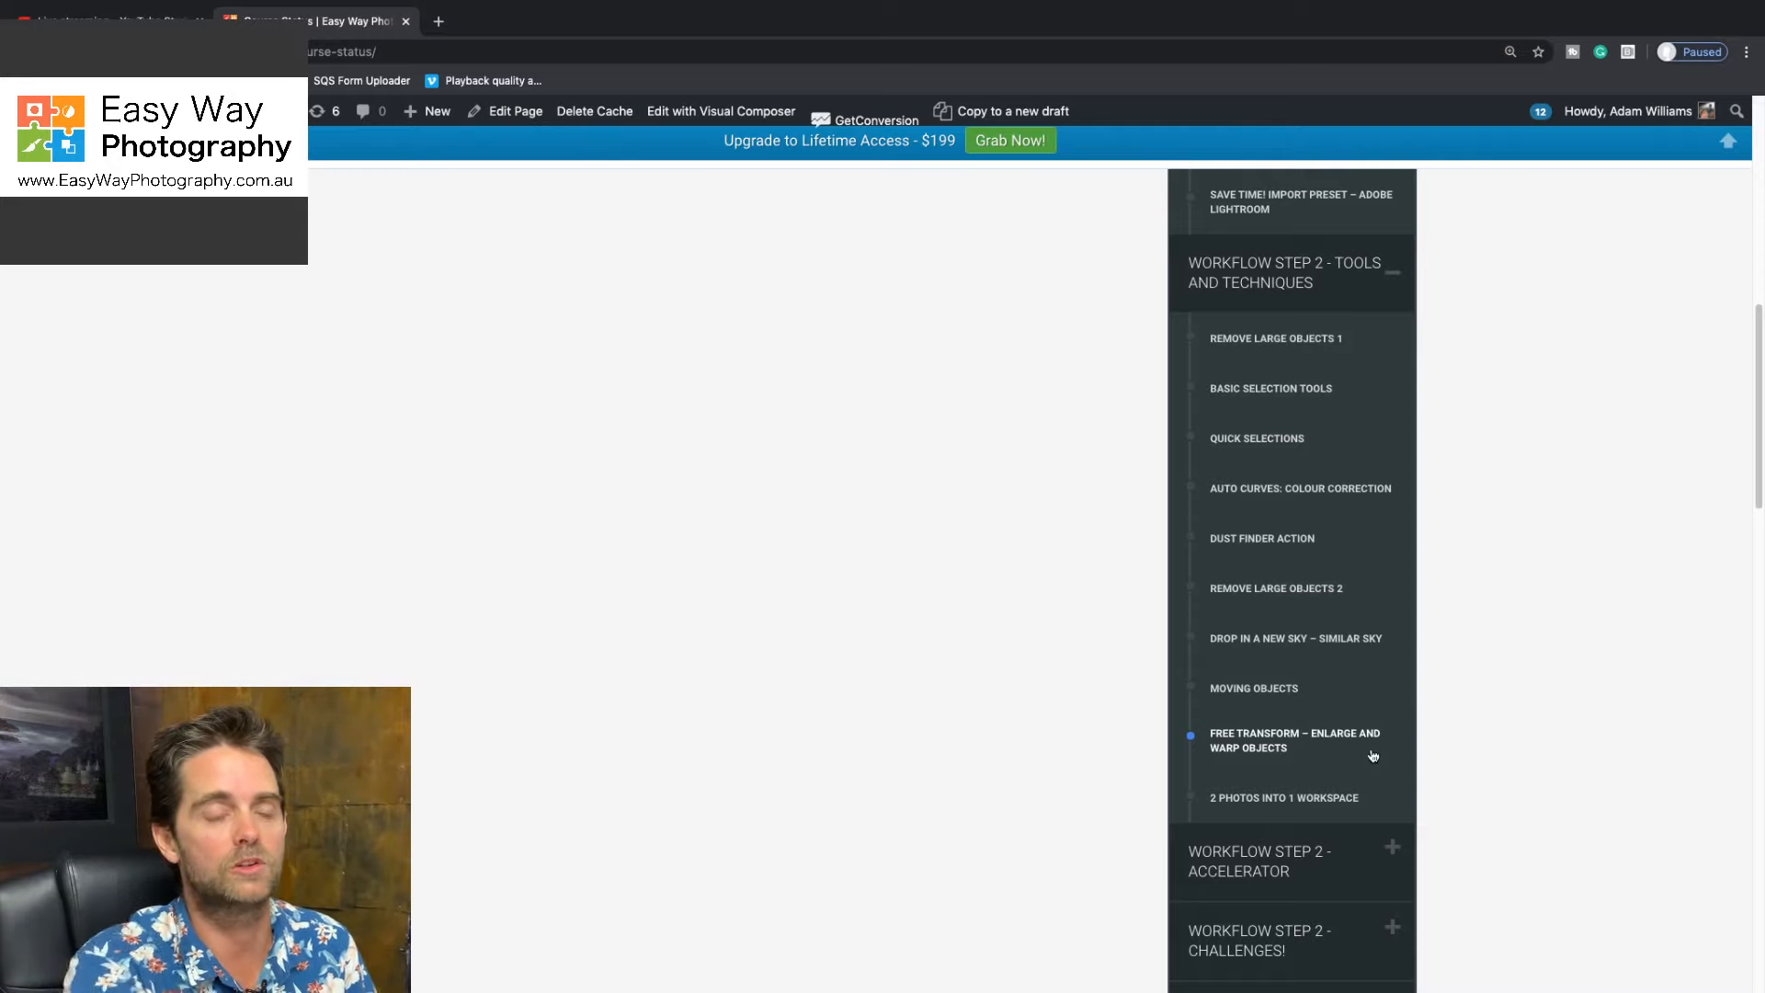
scroll(1353, 771, down, 3)
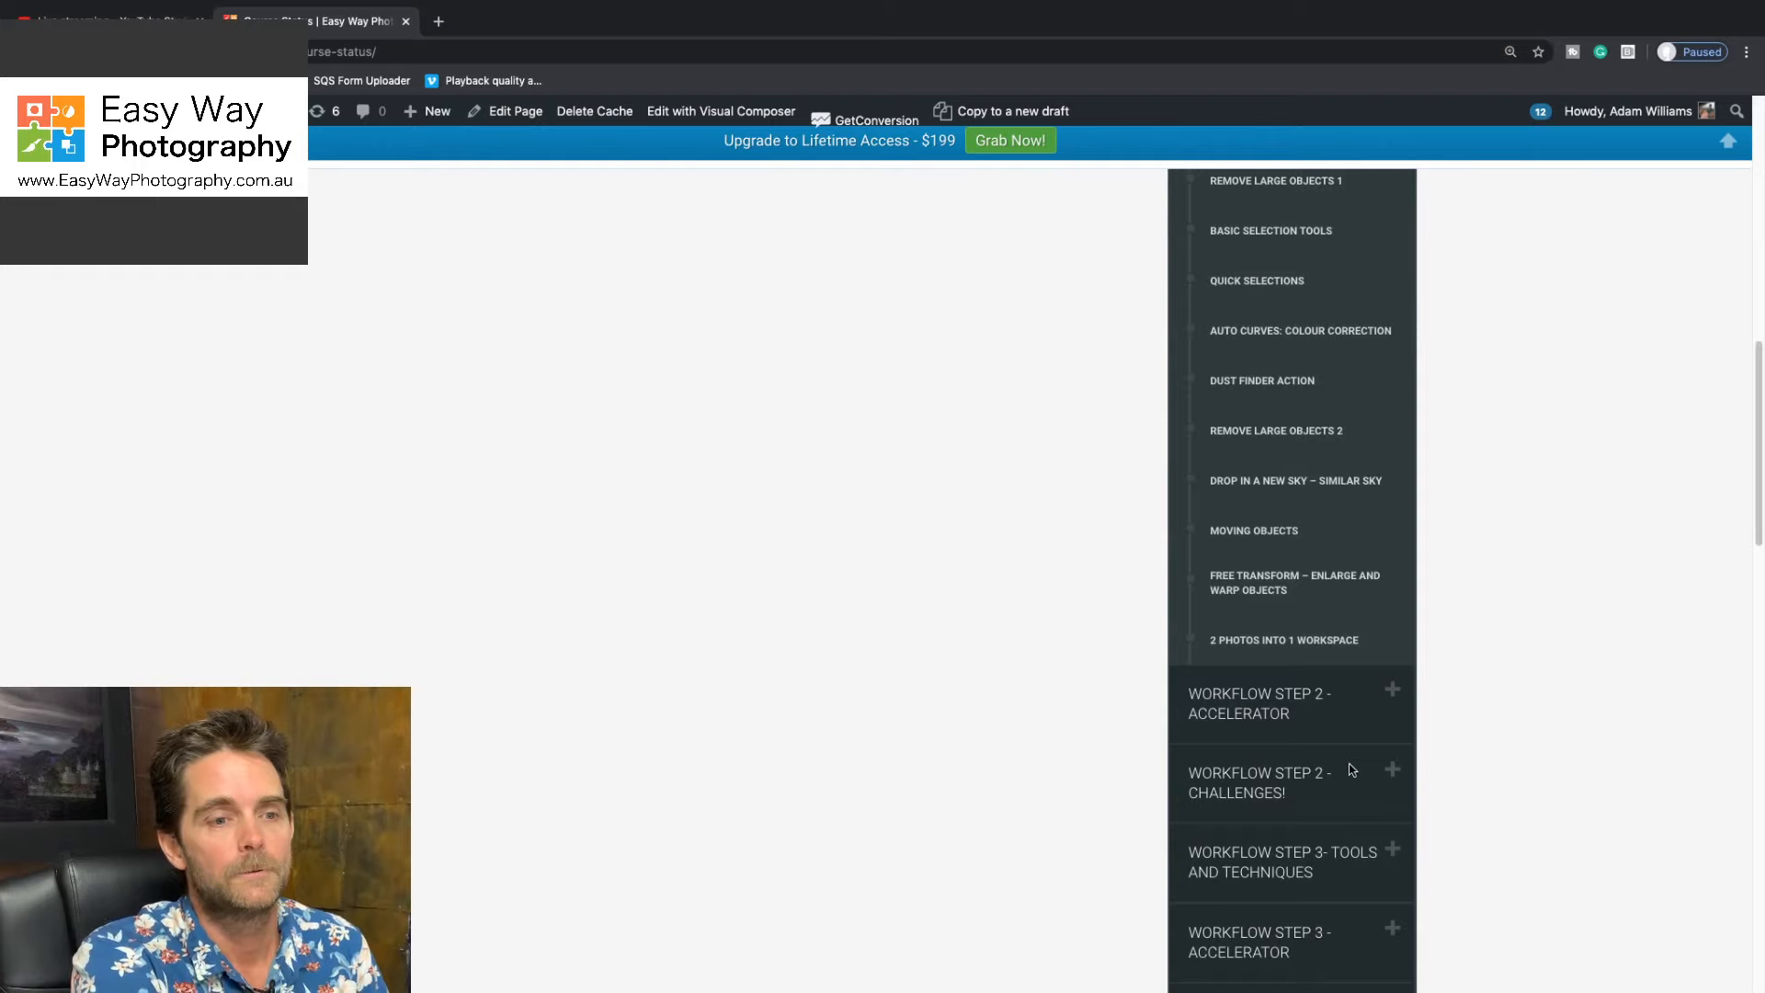
Step: Expand the Workflow Step 2 - Accelerator and Workflow Step 2 - Challenges! sections to view their lessons
click(1371, 688)
scroll(1371, 746, down, 1)
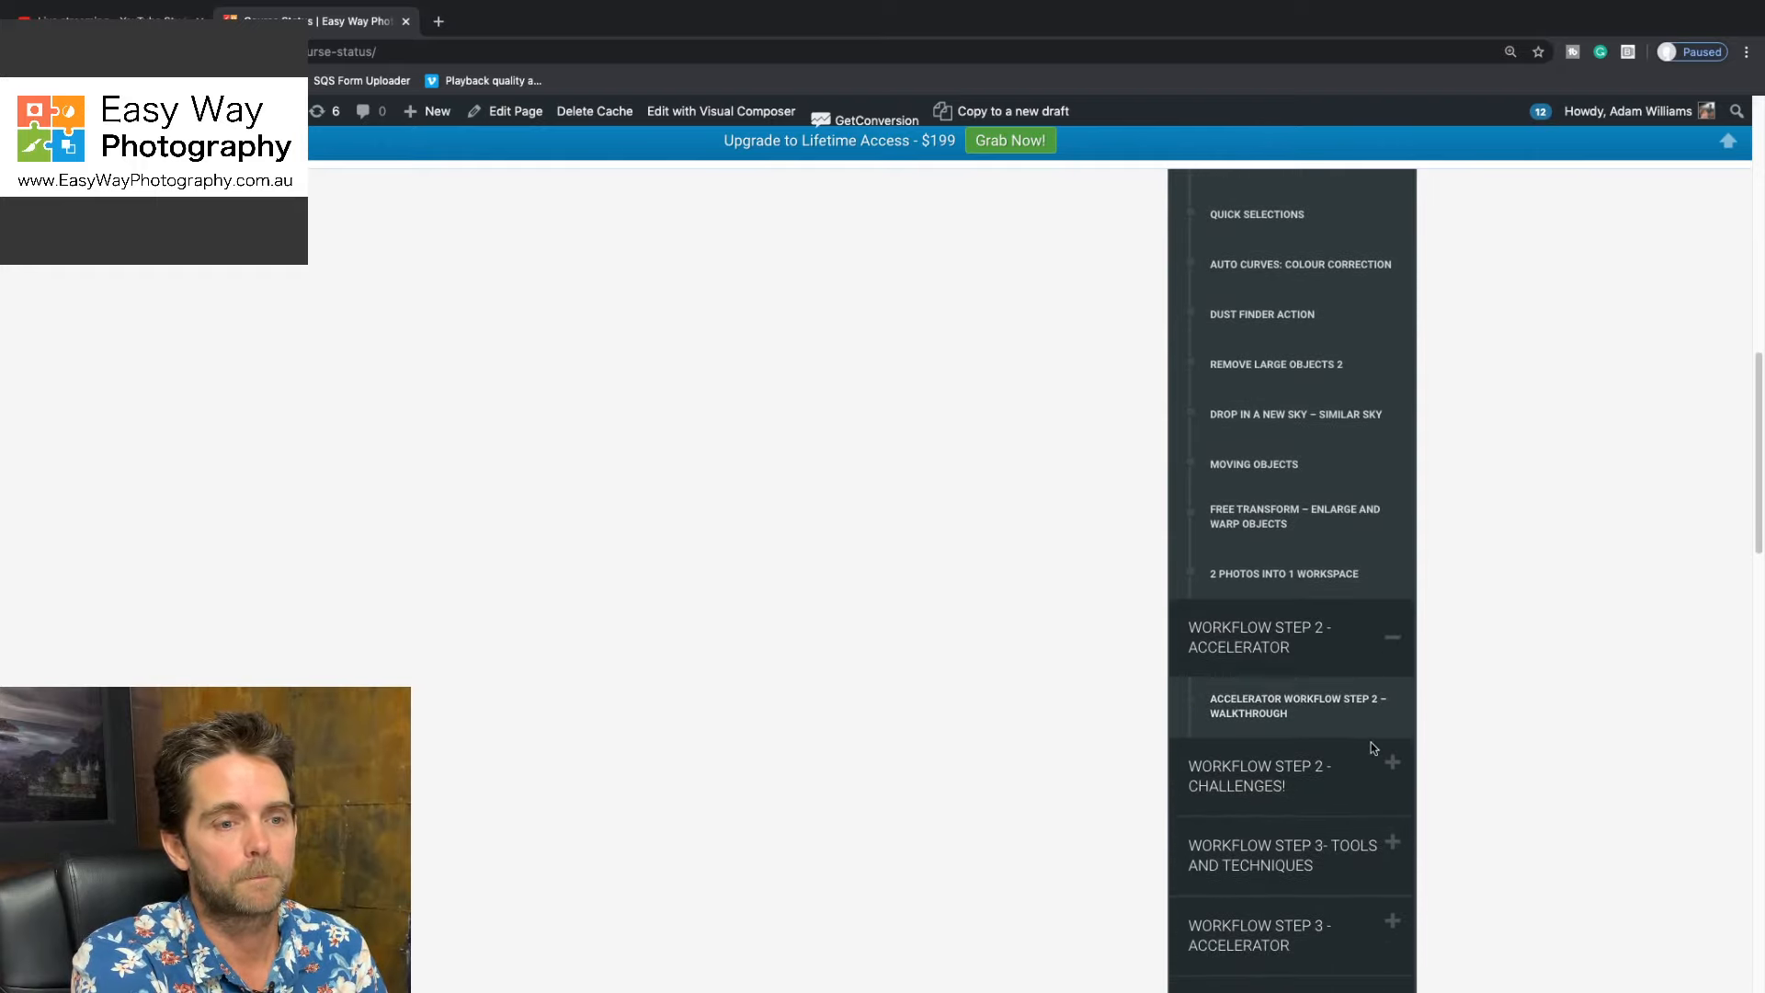
click(1393, 763)
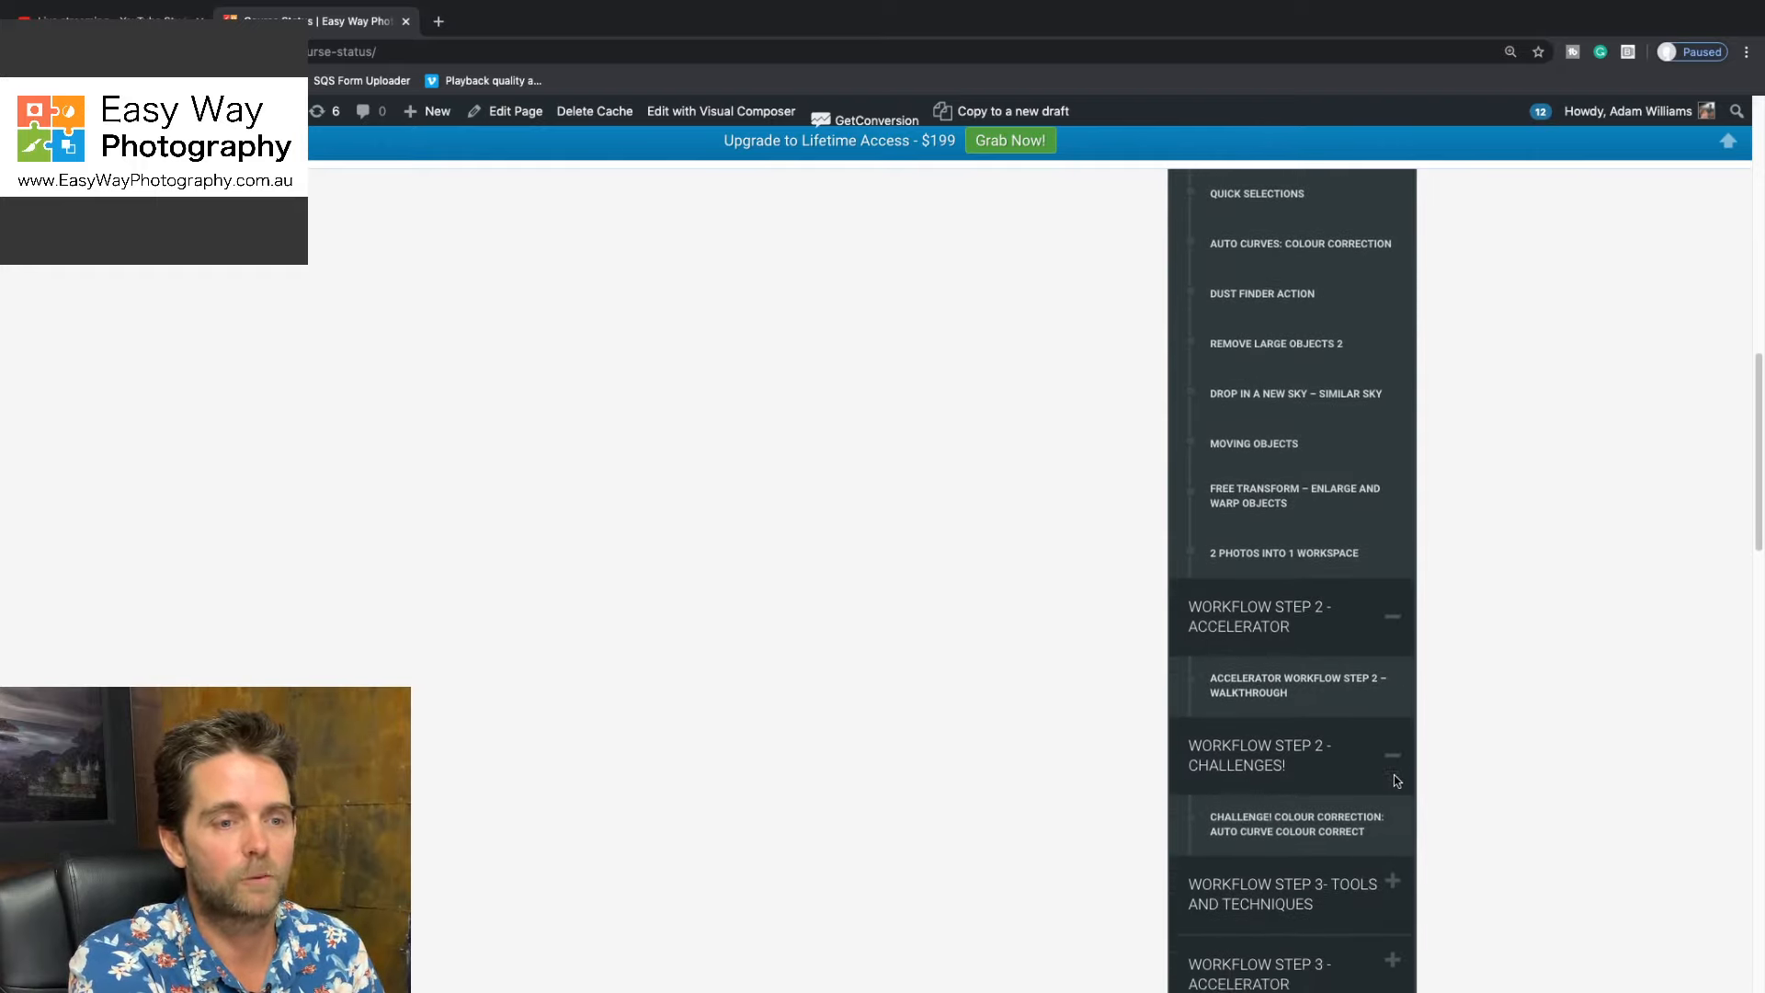
Step: Expand the Workflow Step 3 - Tools and Techniques section and look through its lessons down to the end of the list
scroll(1394, 775, down, 5)
click(1391, 634)
scroll(1370, 758, down, 1)
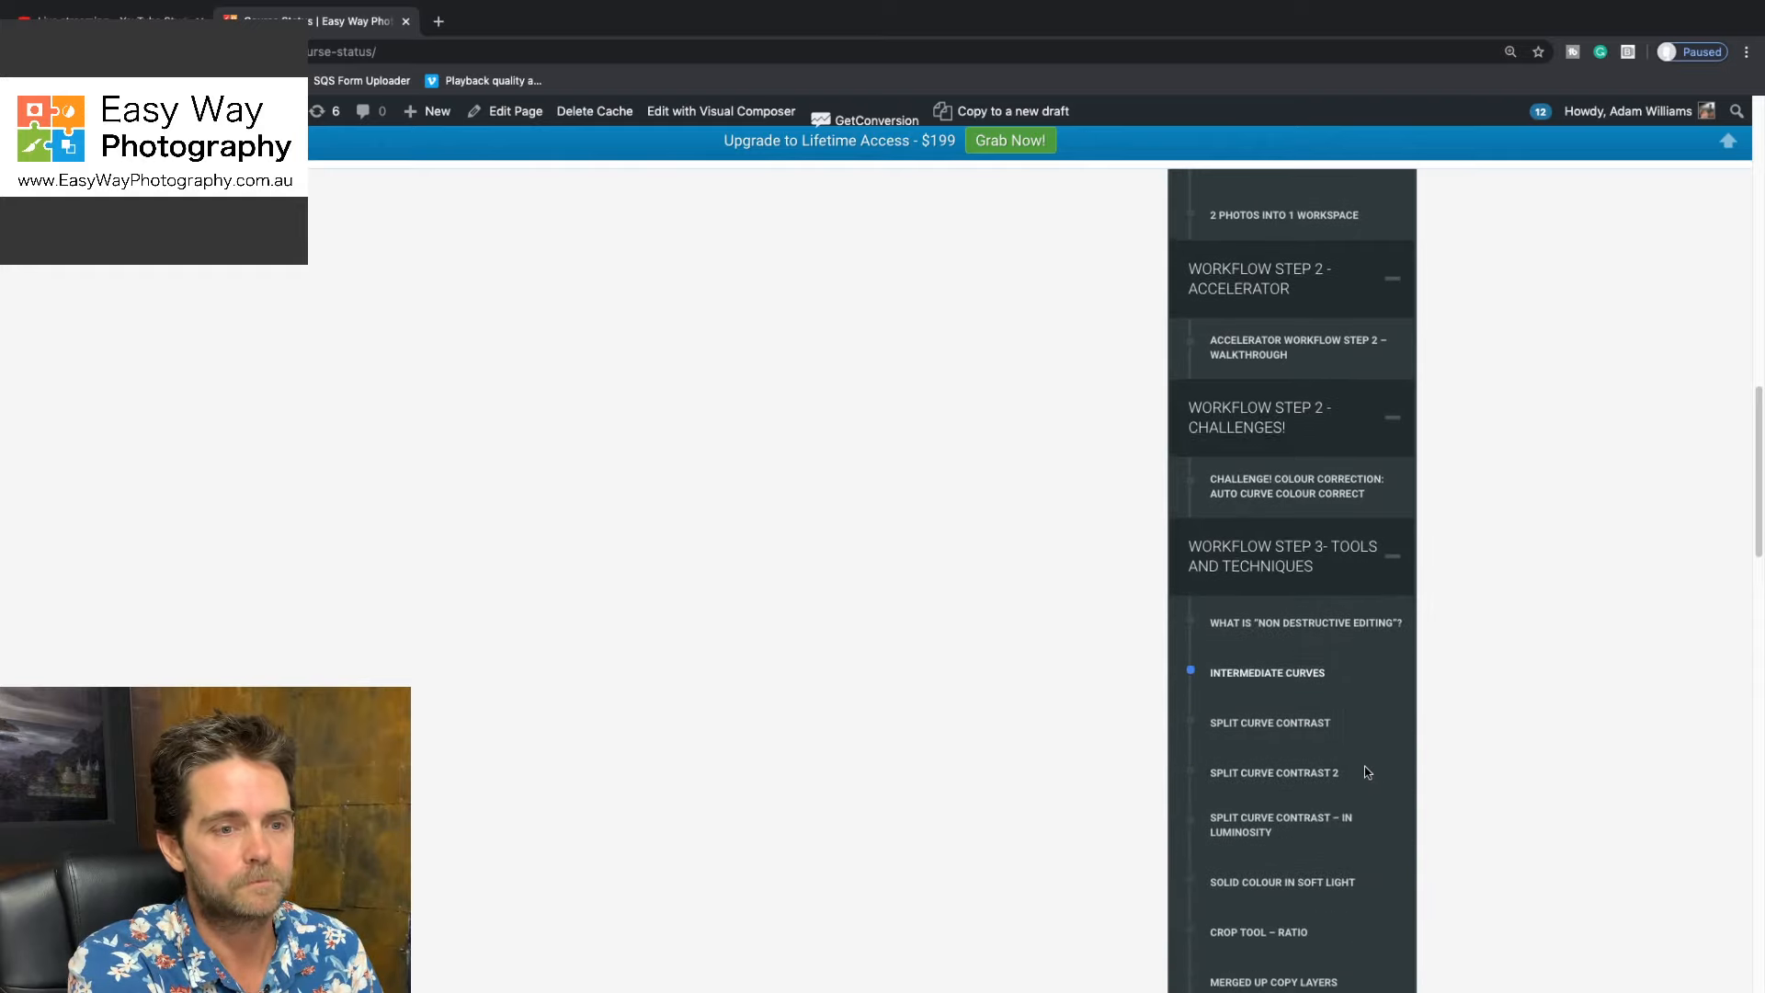
scroll(1365, 772, down, 1)
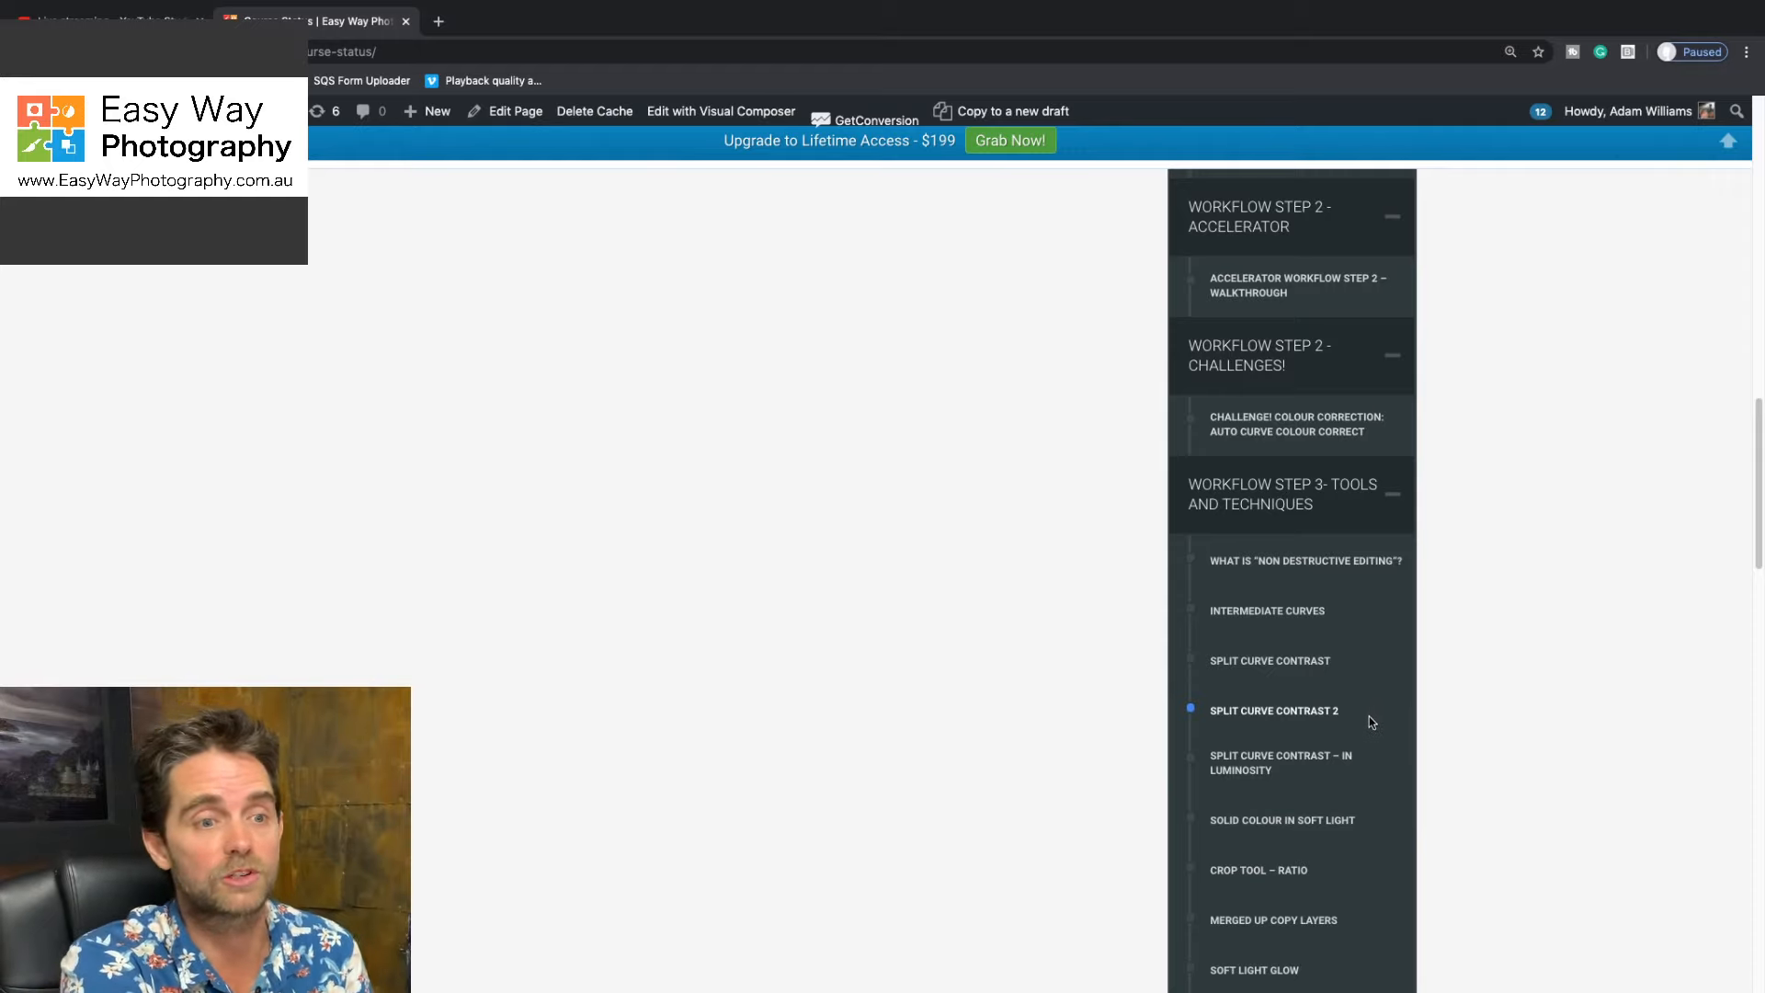
scroll(1366, 720, down, 1)
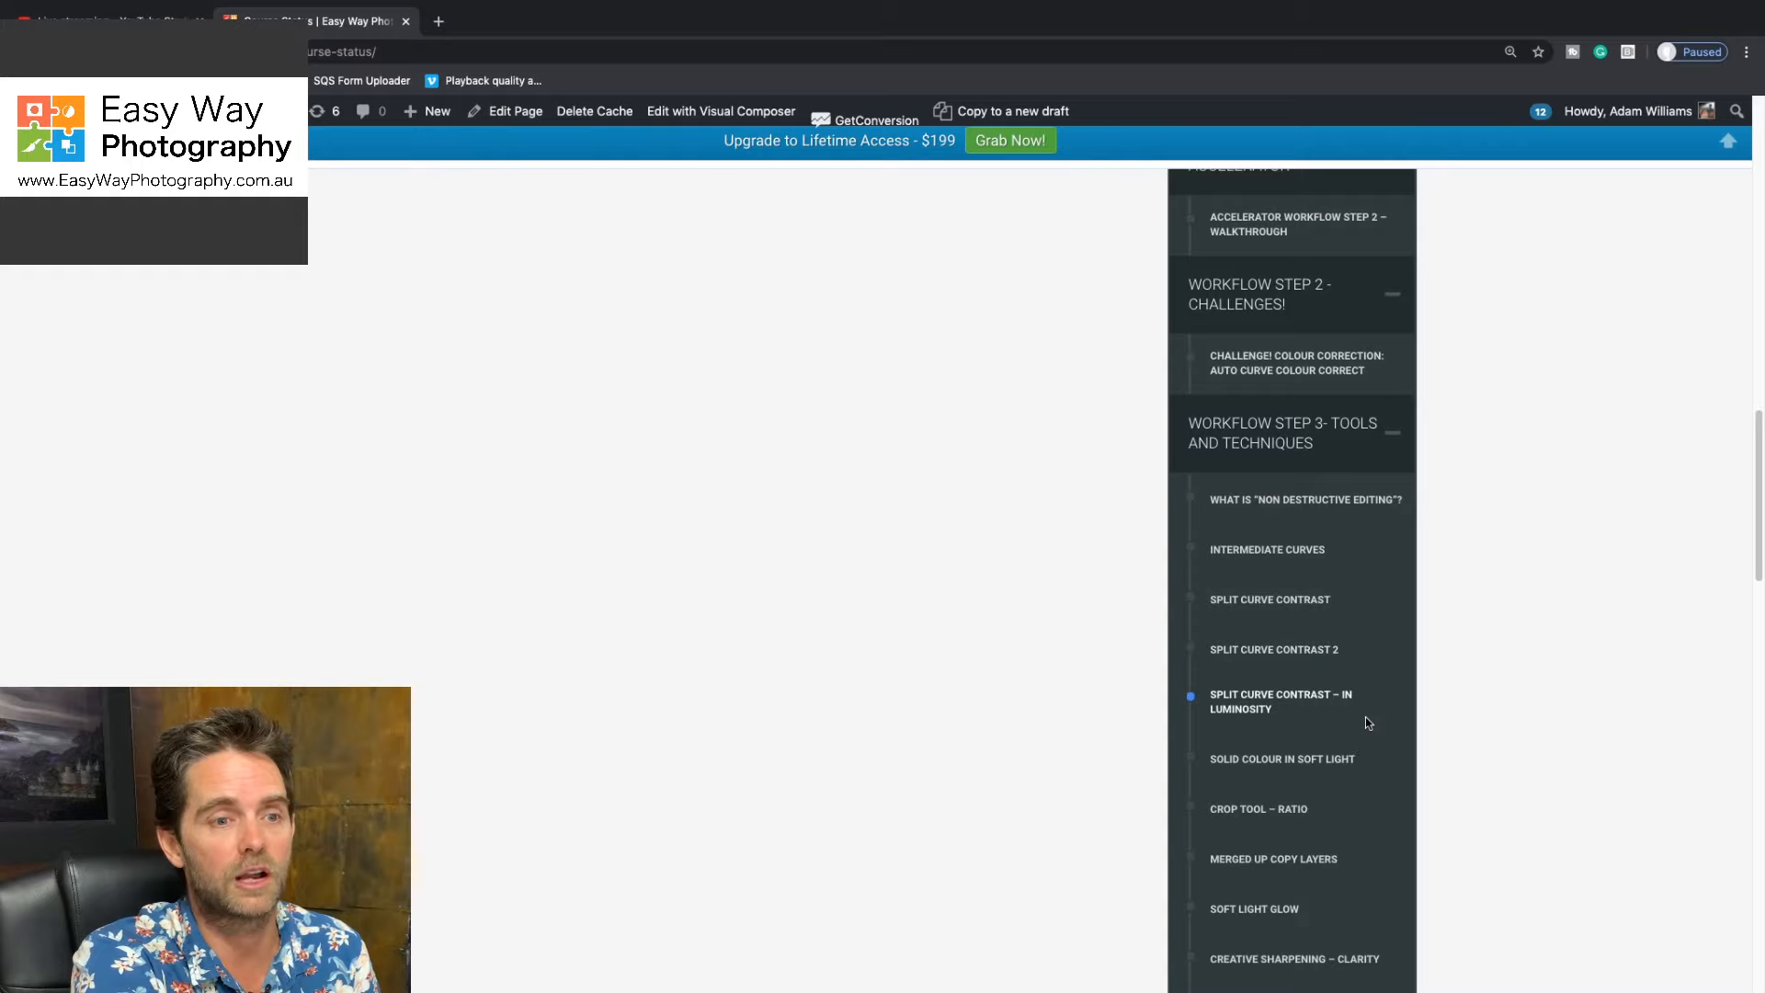
scroll(1365, 717, down, 1)
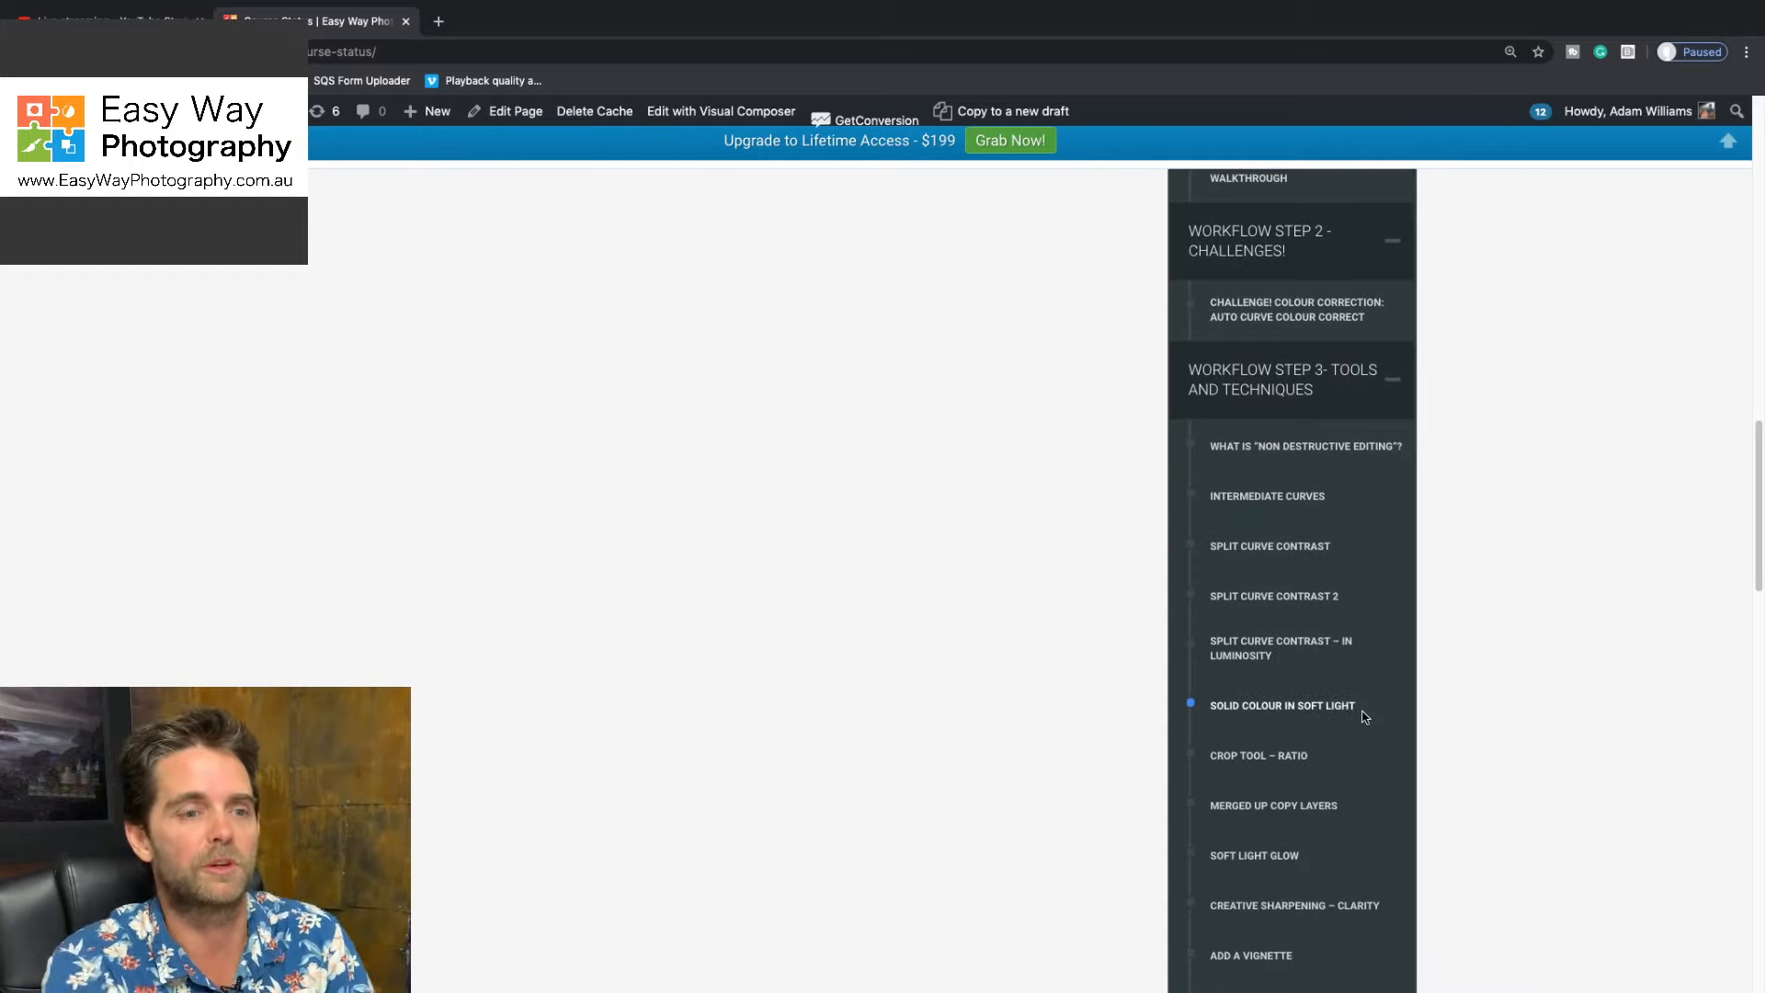
scroll(1336, 766, down, 1)
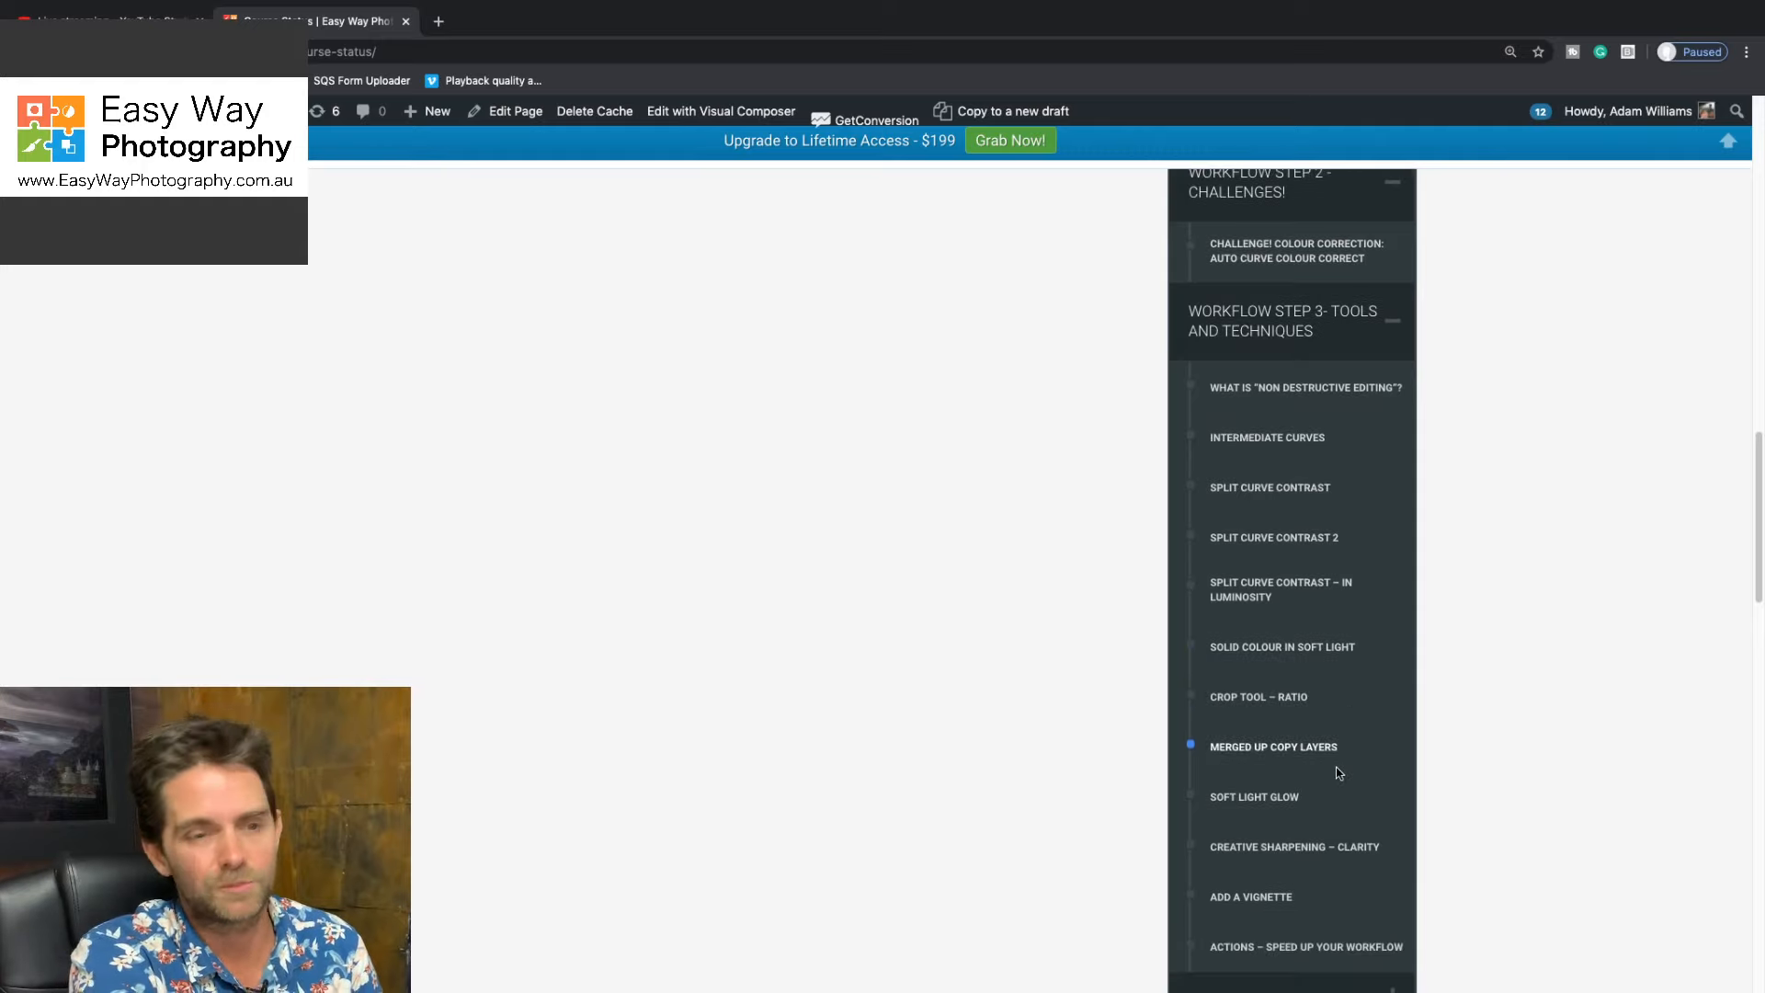
scroll(1367, 754, down, 2)
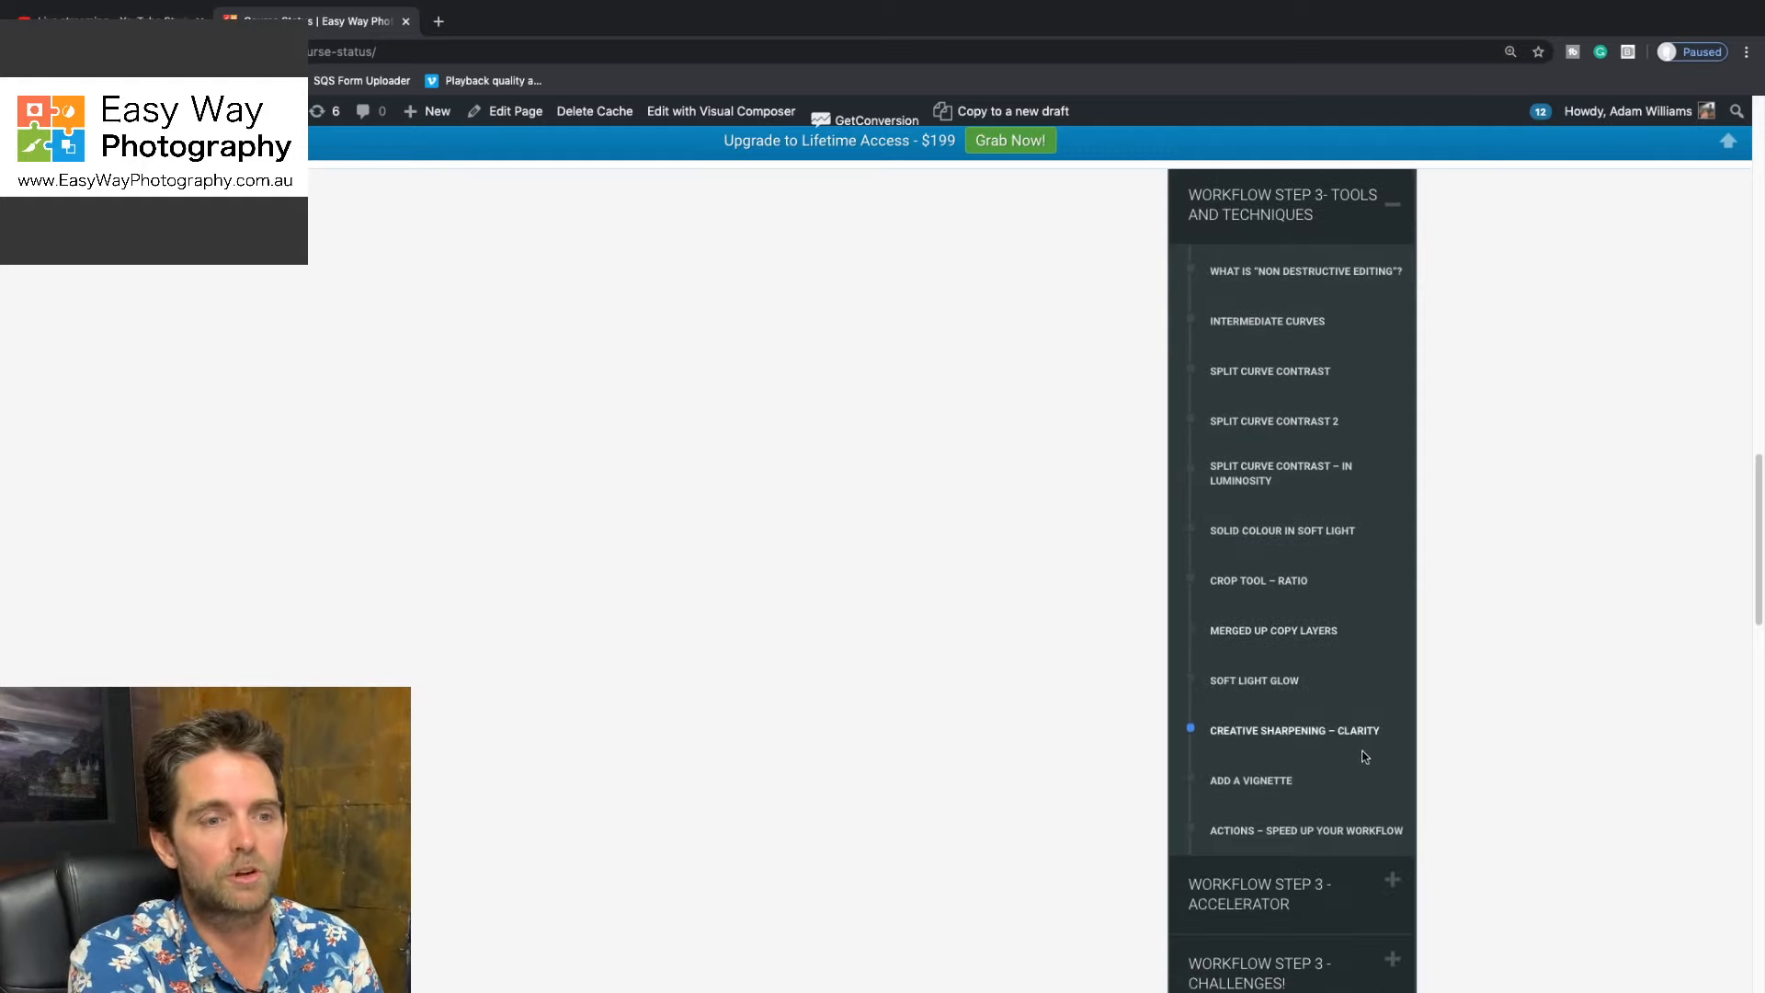